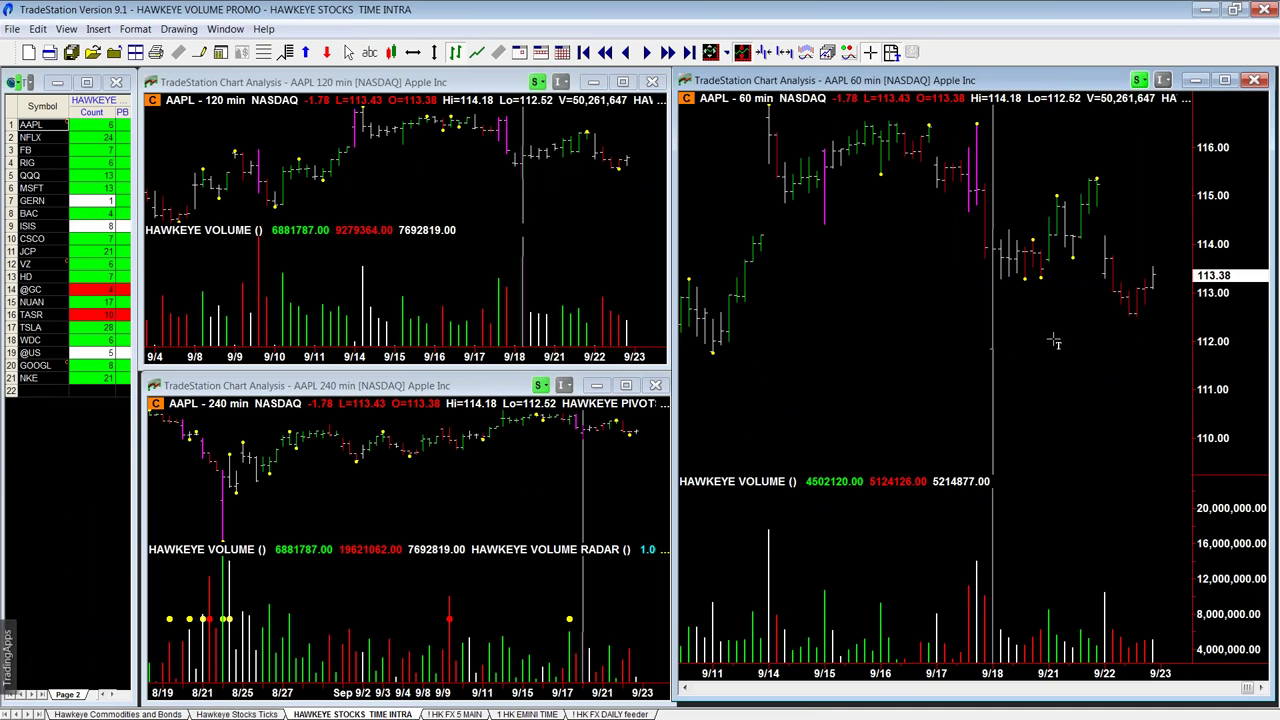
Step: Set the three AAPL chart windows to shorter intervals: the 60-minute to 30, the 120-minute to 60 and the 240-minute to 120 minutes
mouse_move(1075, 337)
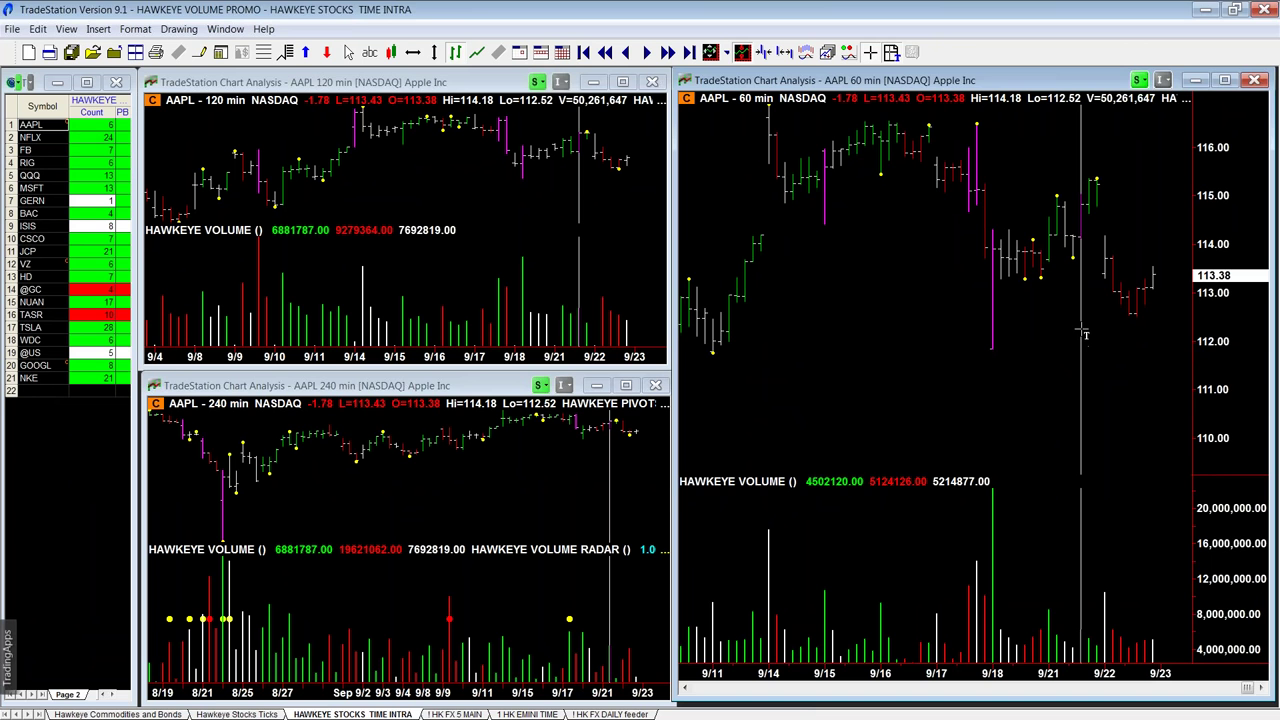
type("30")
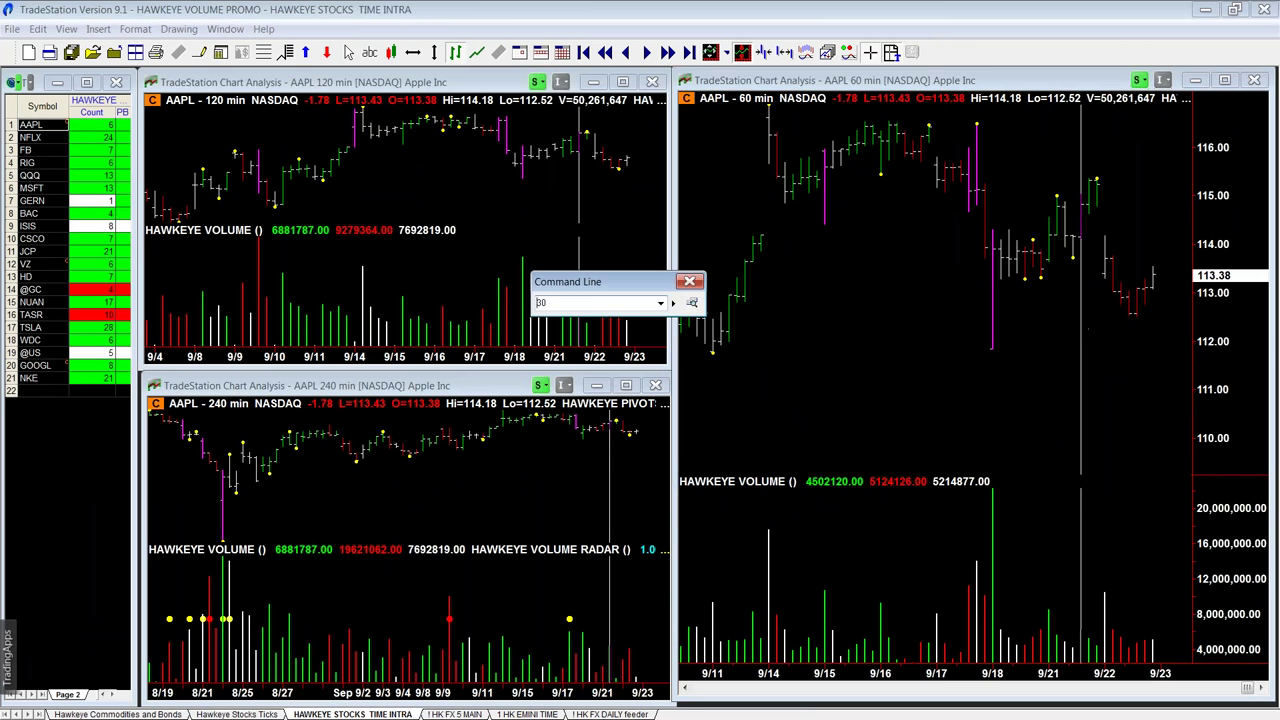
key("Return")
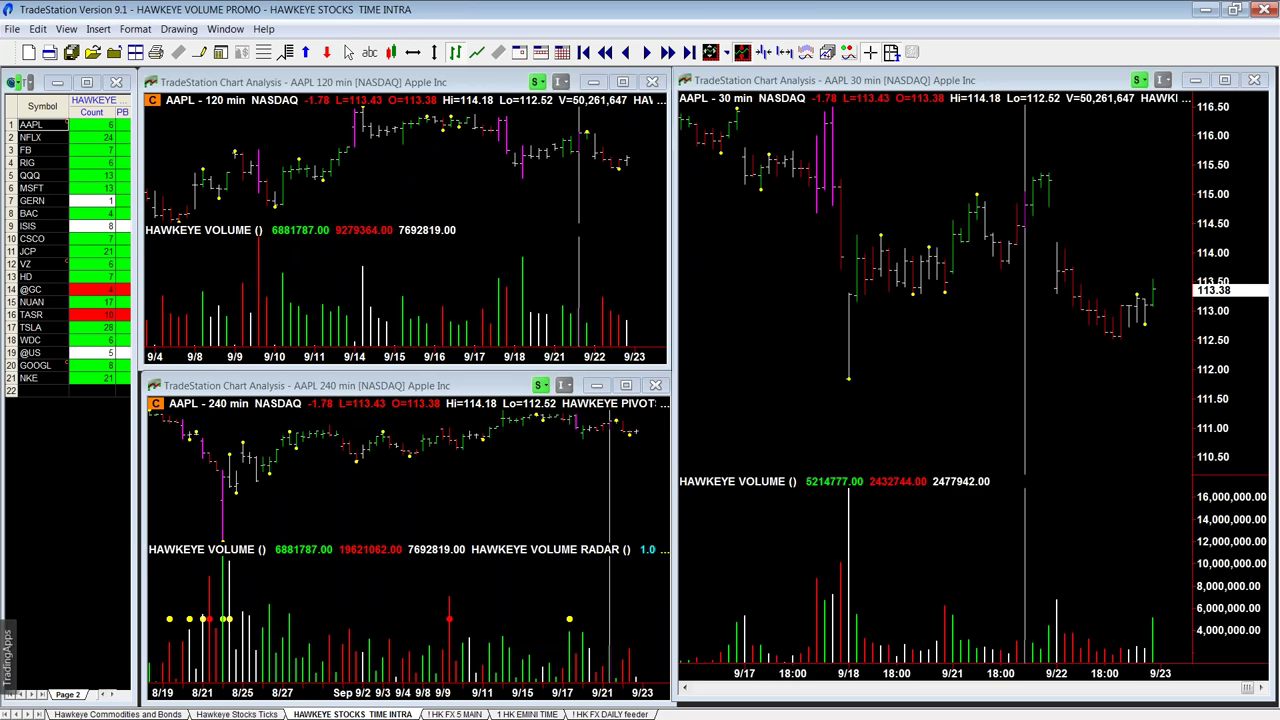
left_click(603, 212)
type("60")
key("Return")
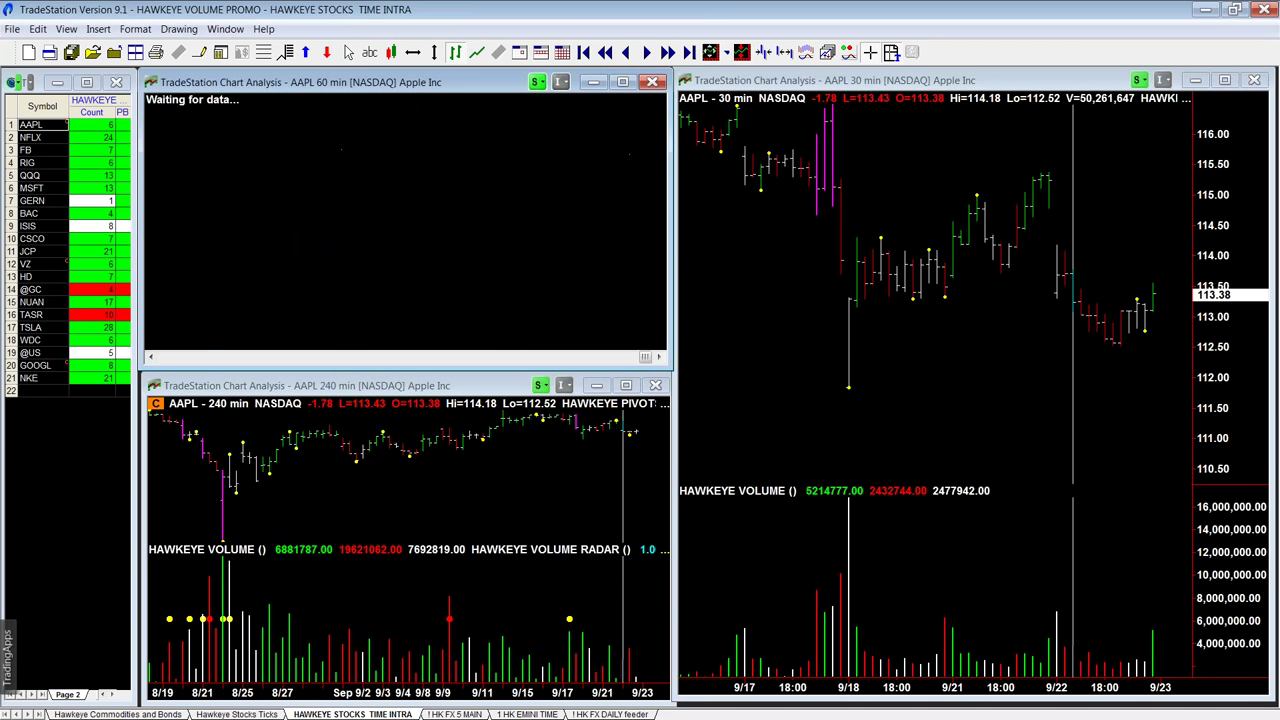
left_click(571, 462)
type("120")
key("Return")
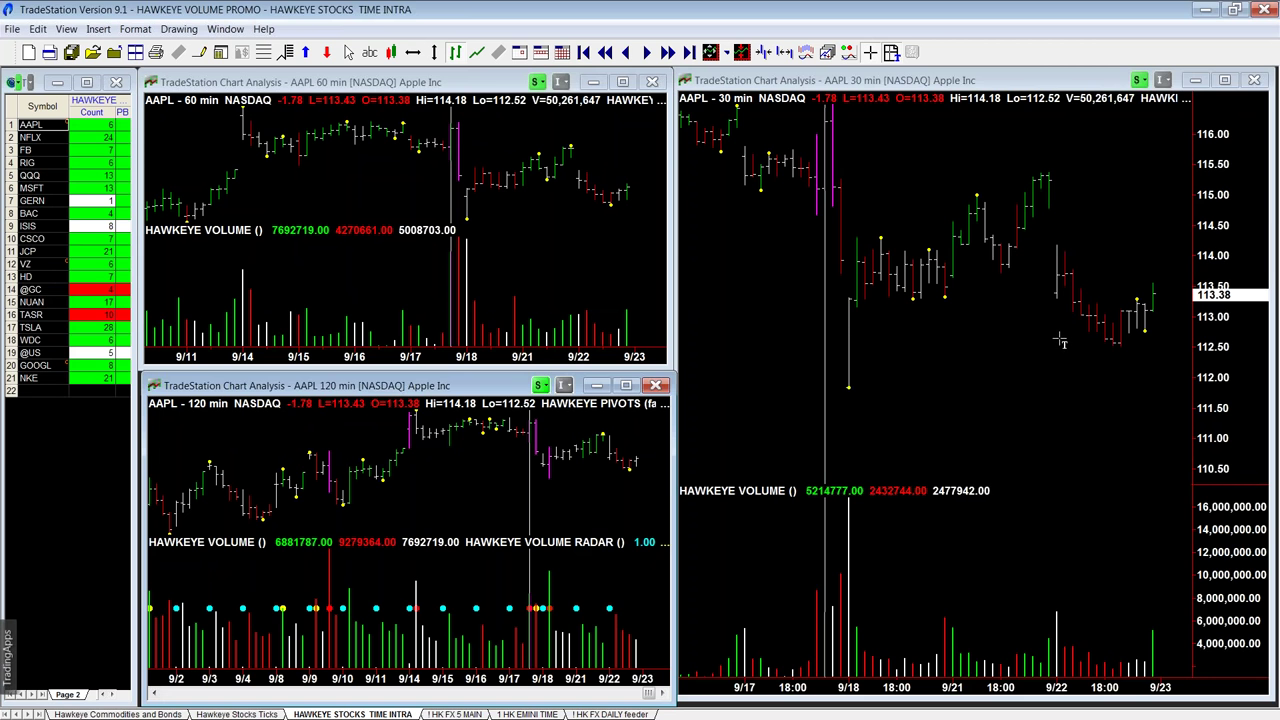
Step: Inspect the most recent AAPL bars and their data values across the 30, 60 and 120-minute charts
mouse_move(1120, 330)
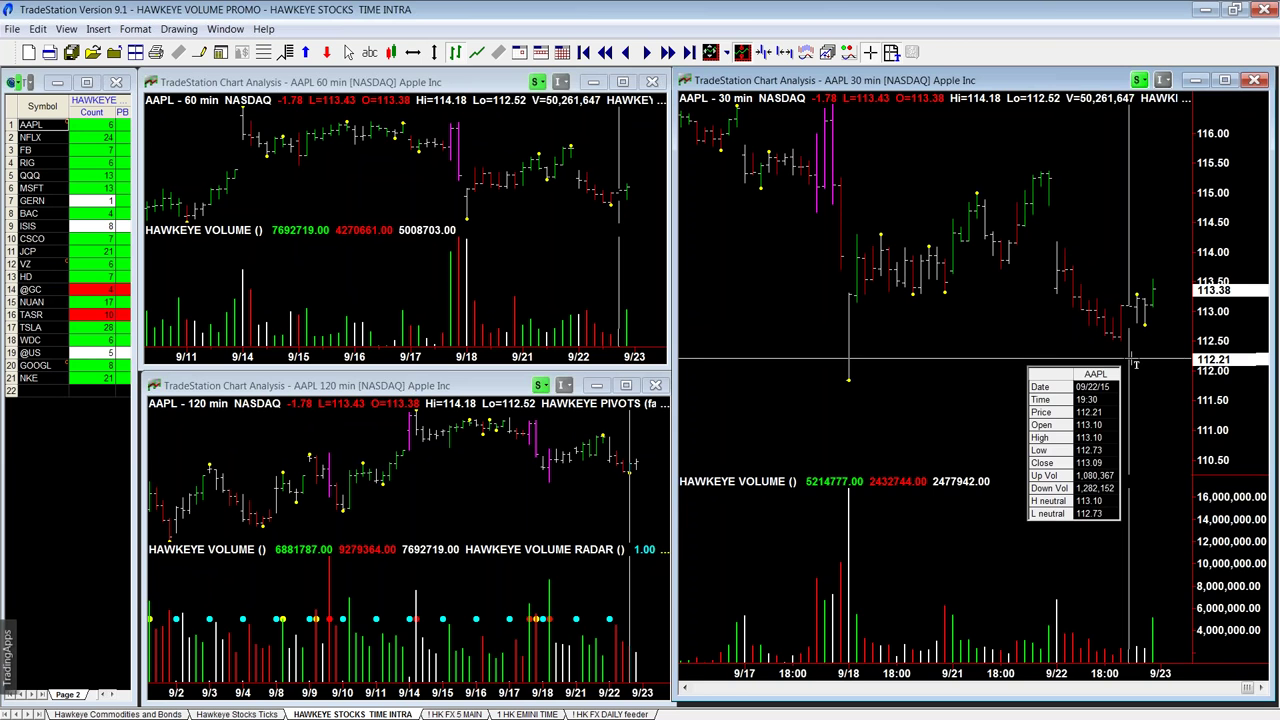
left_click(548, 231)
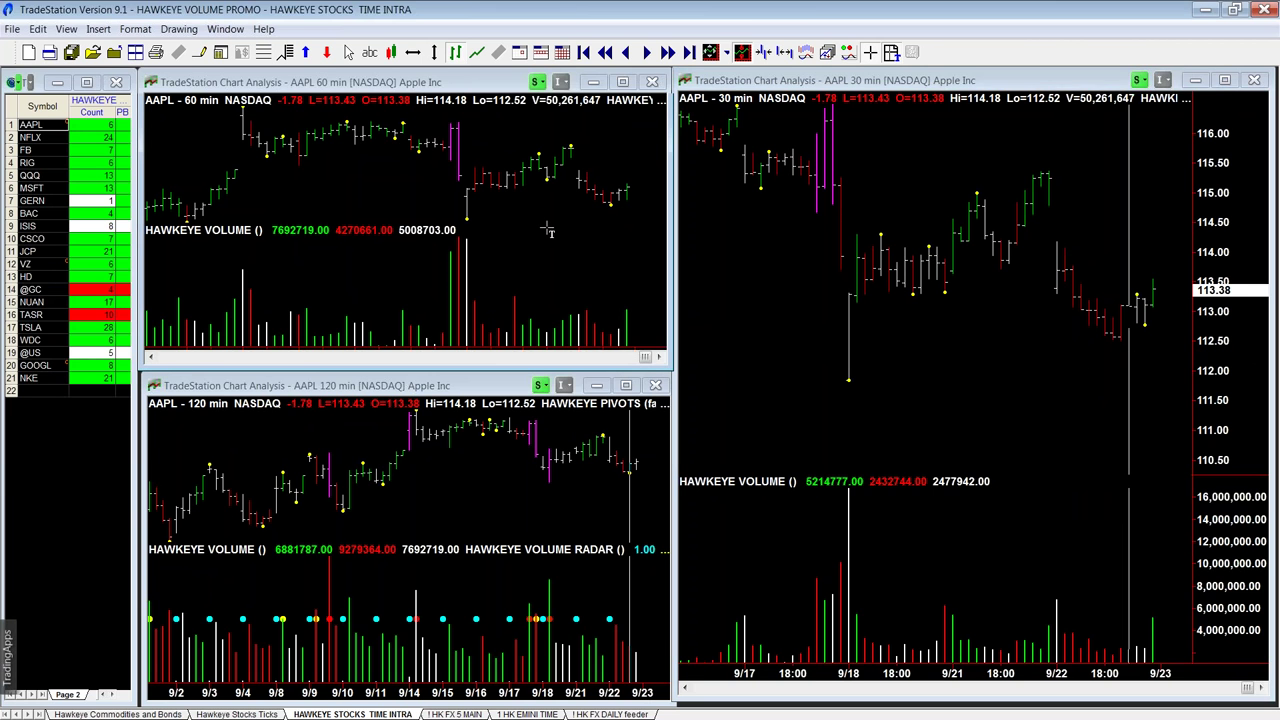
left_click(628, 502)
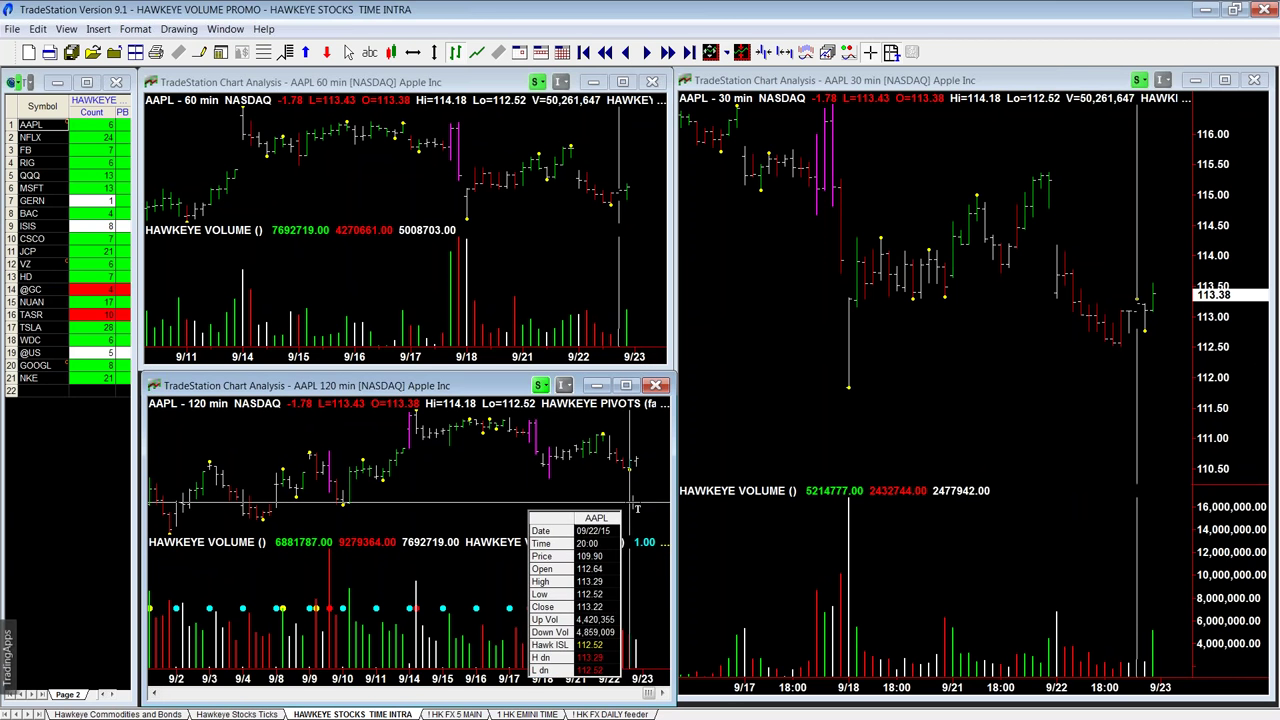
left_click_drag(636, 508, 632, 507)
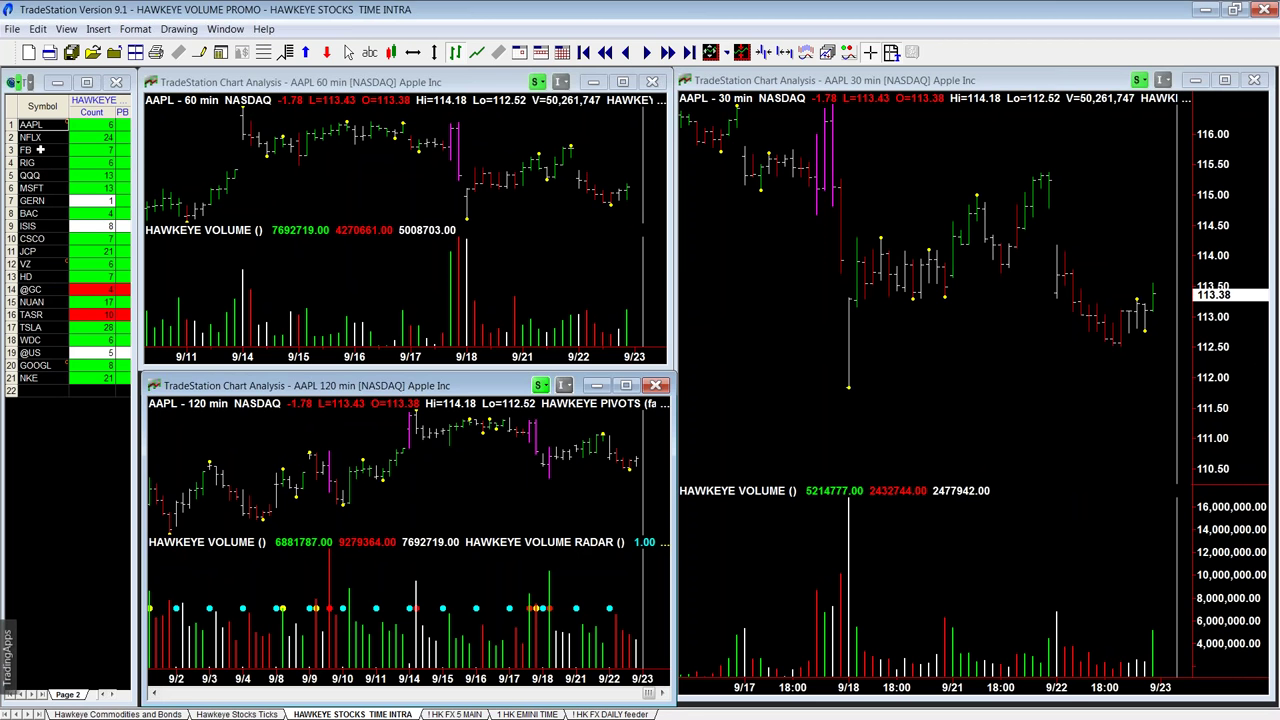
Step: Load NFLX from the symbol list into the linked charts and examine its recent 30 and 60-minute price and volume bars
left_click(40, 138)
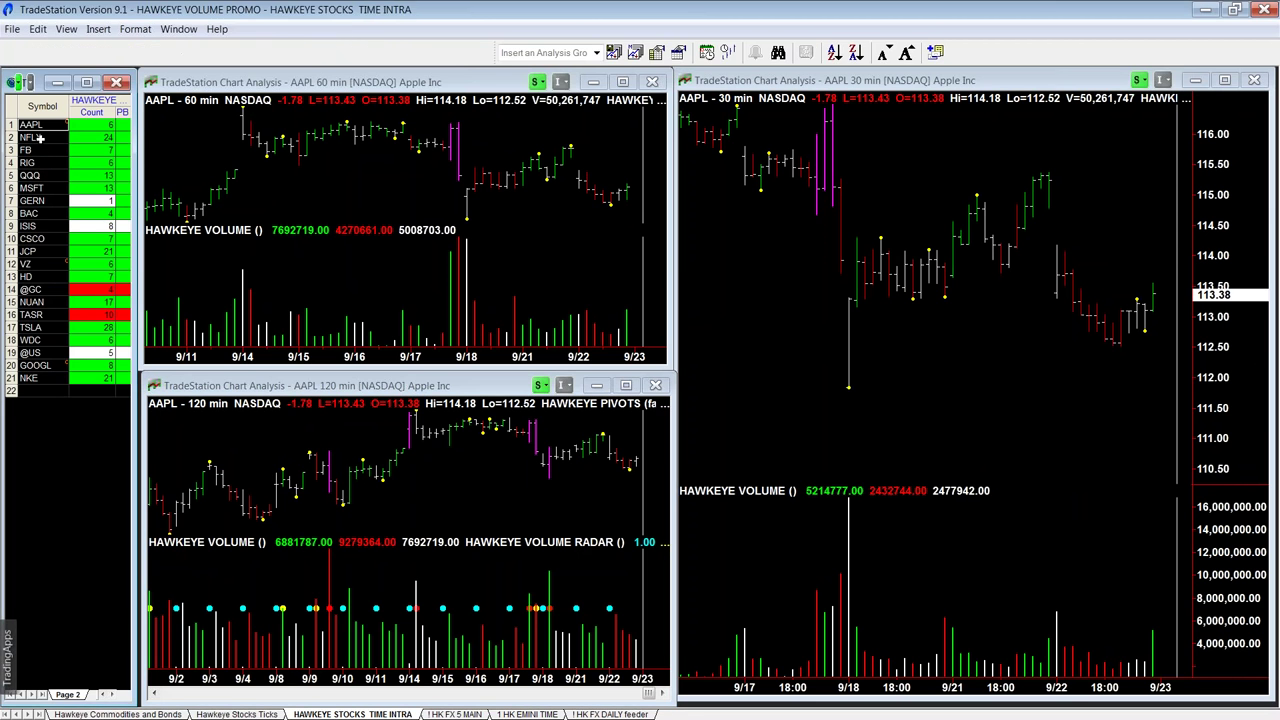
left_click(40, 138)
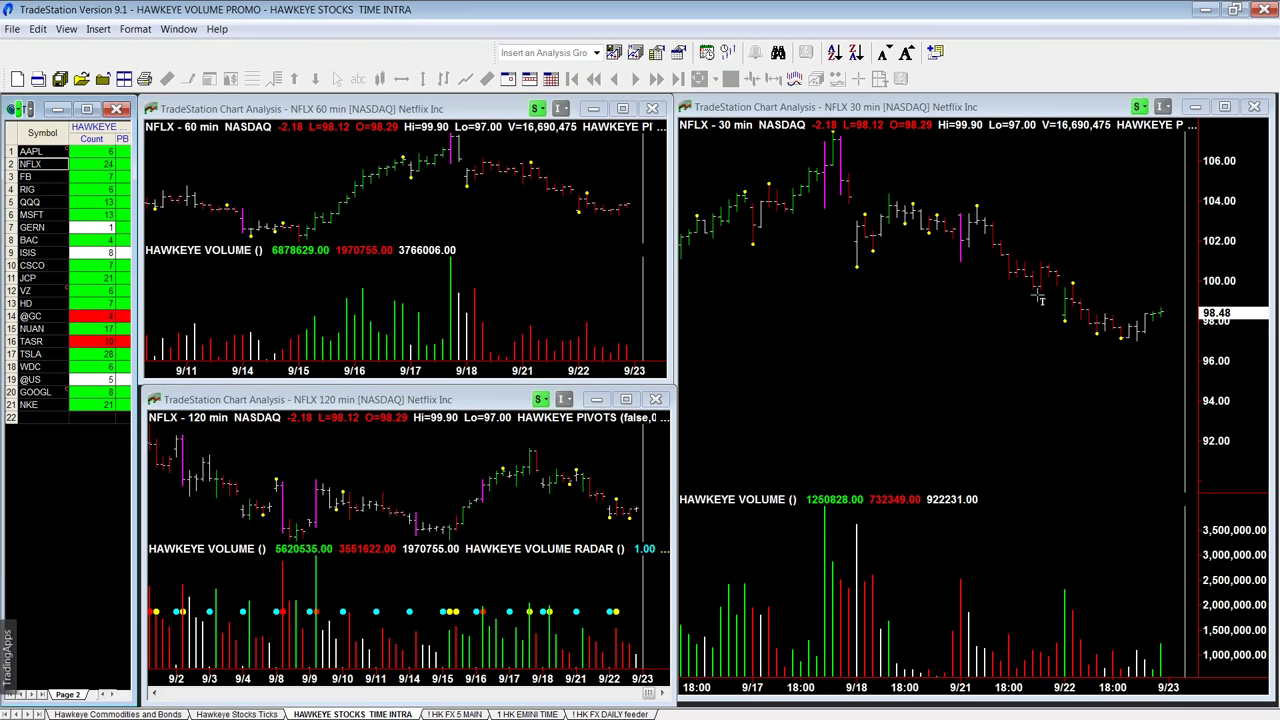
left_click(1140, 652)
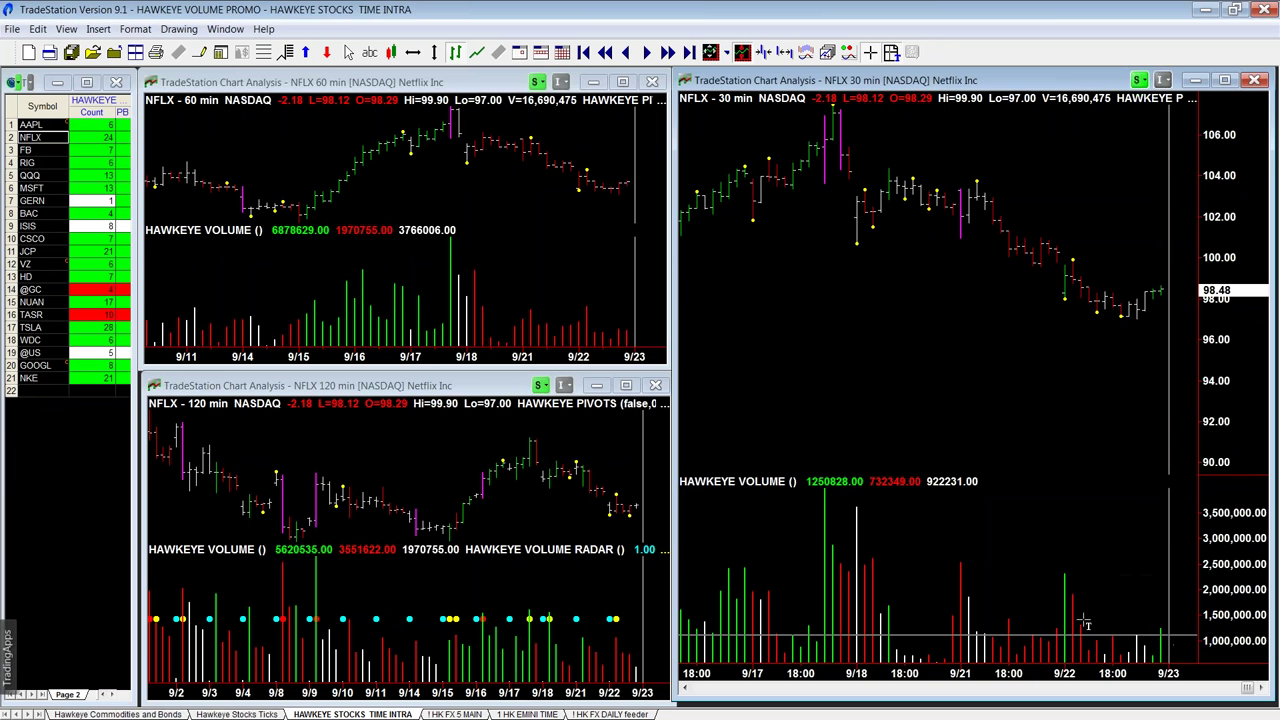
left_click(595, 279)
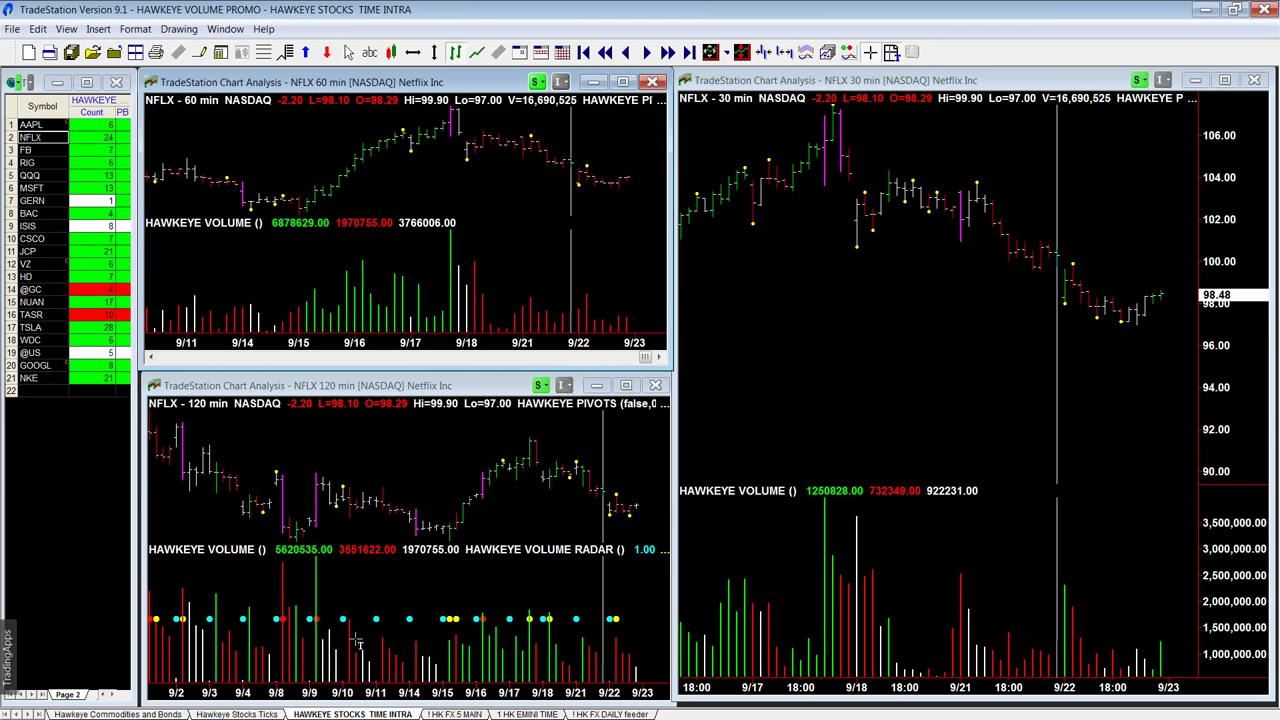
left_click(172, 715)
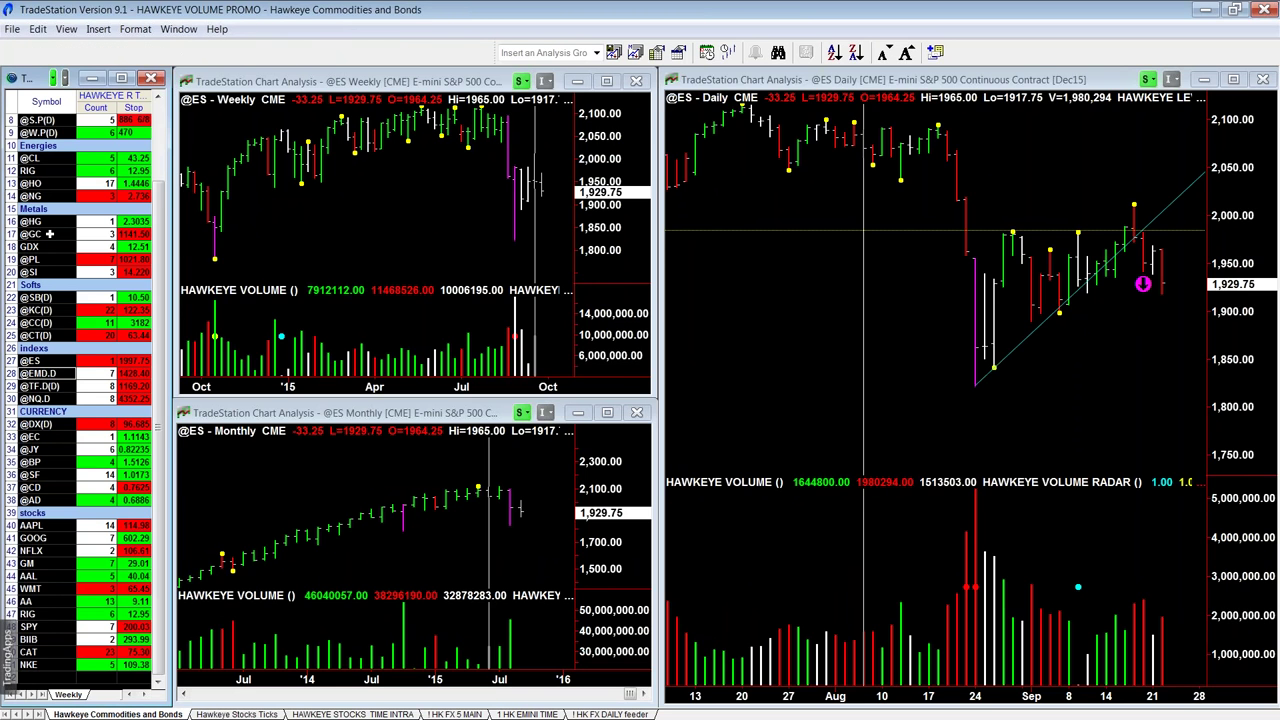
left_click(49, 233)
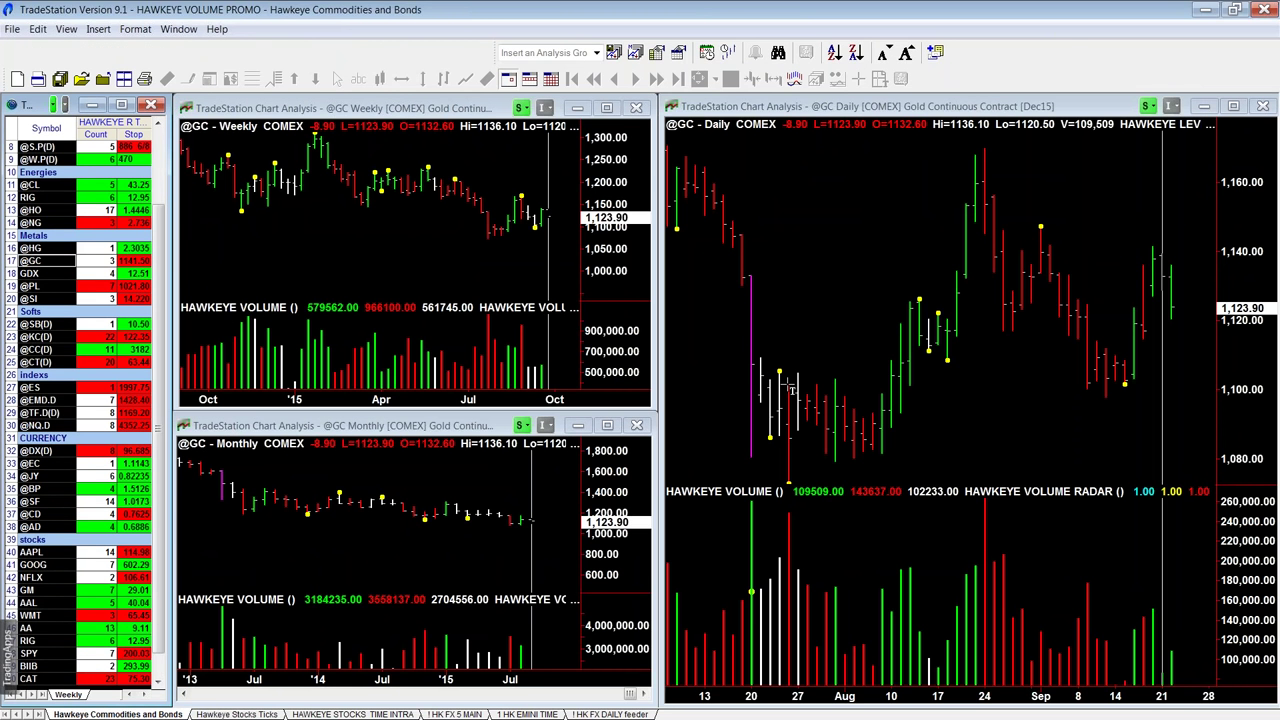
left_click(983, 389)
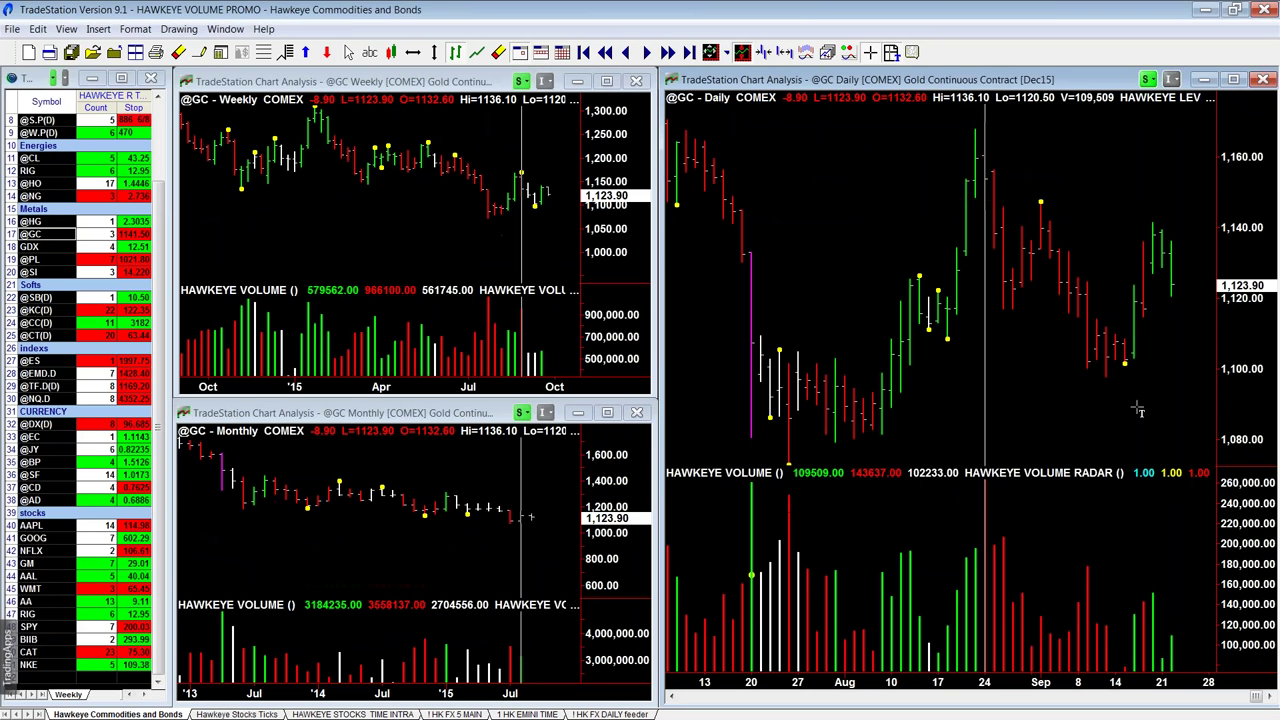
mouse_move(1140, 410)
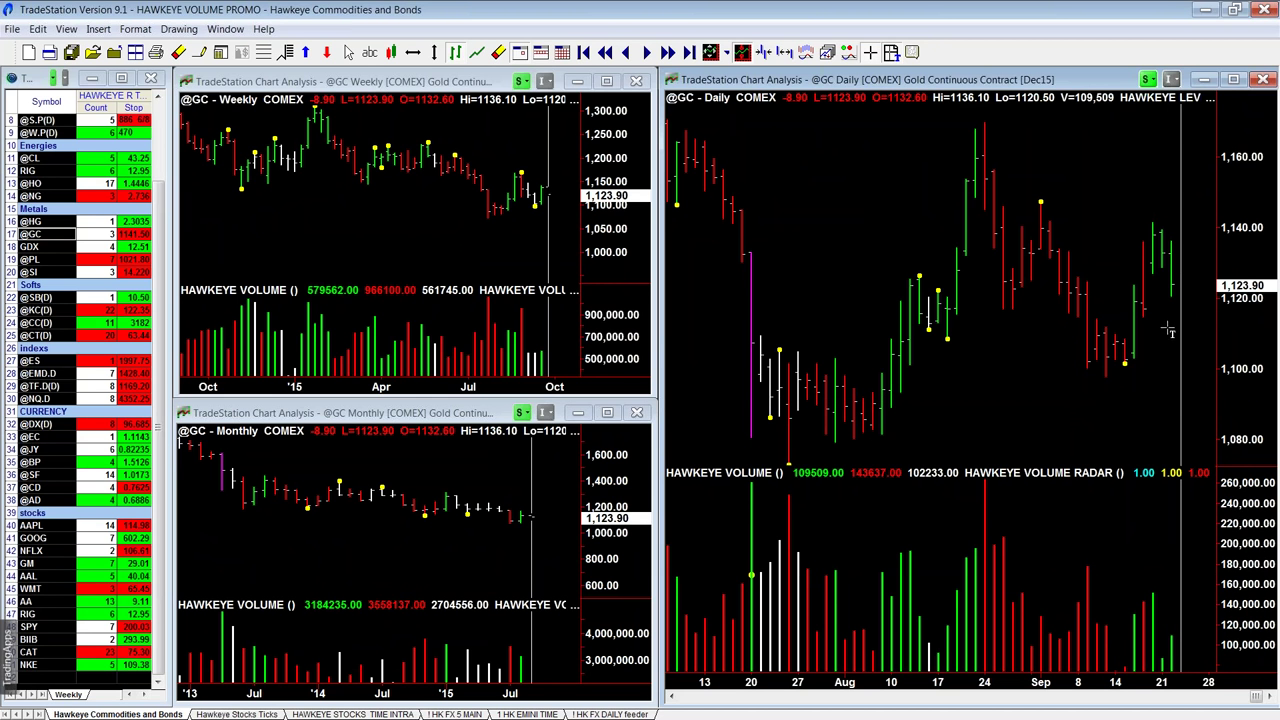
left_click(467, 228)
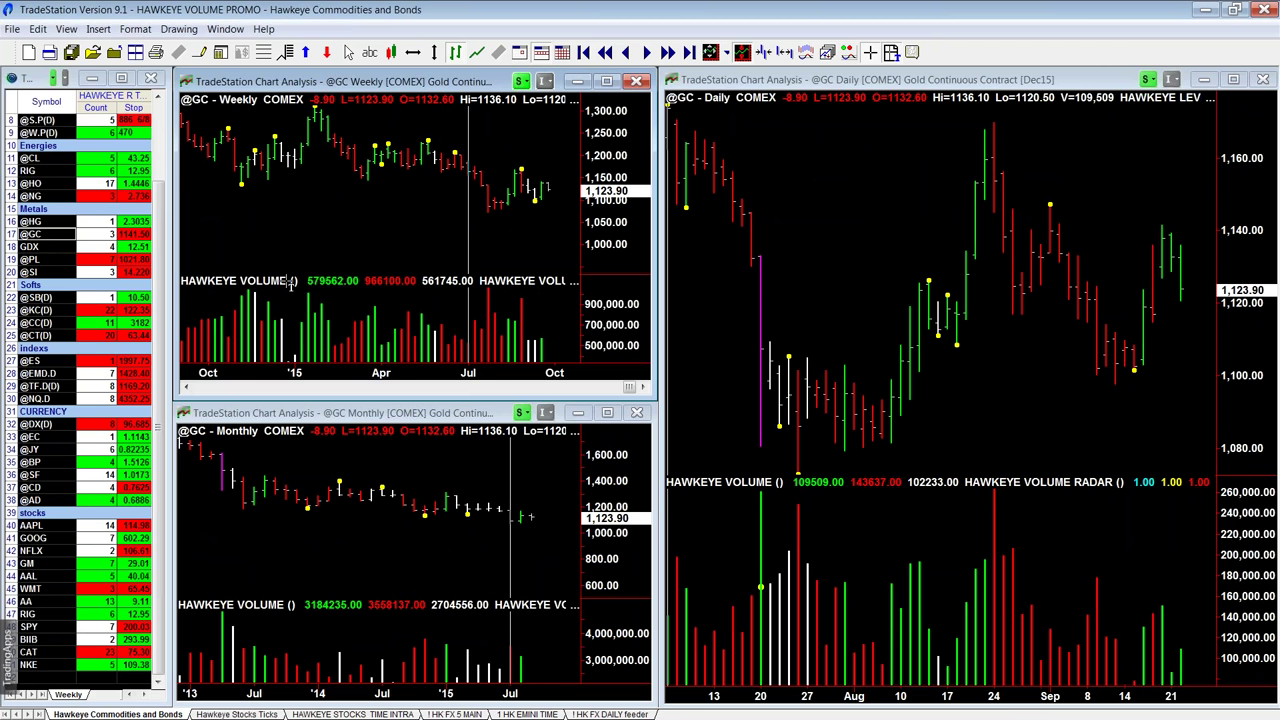
left_click(45, 247)
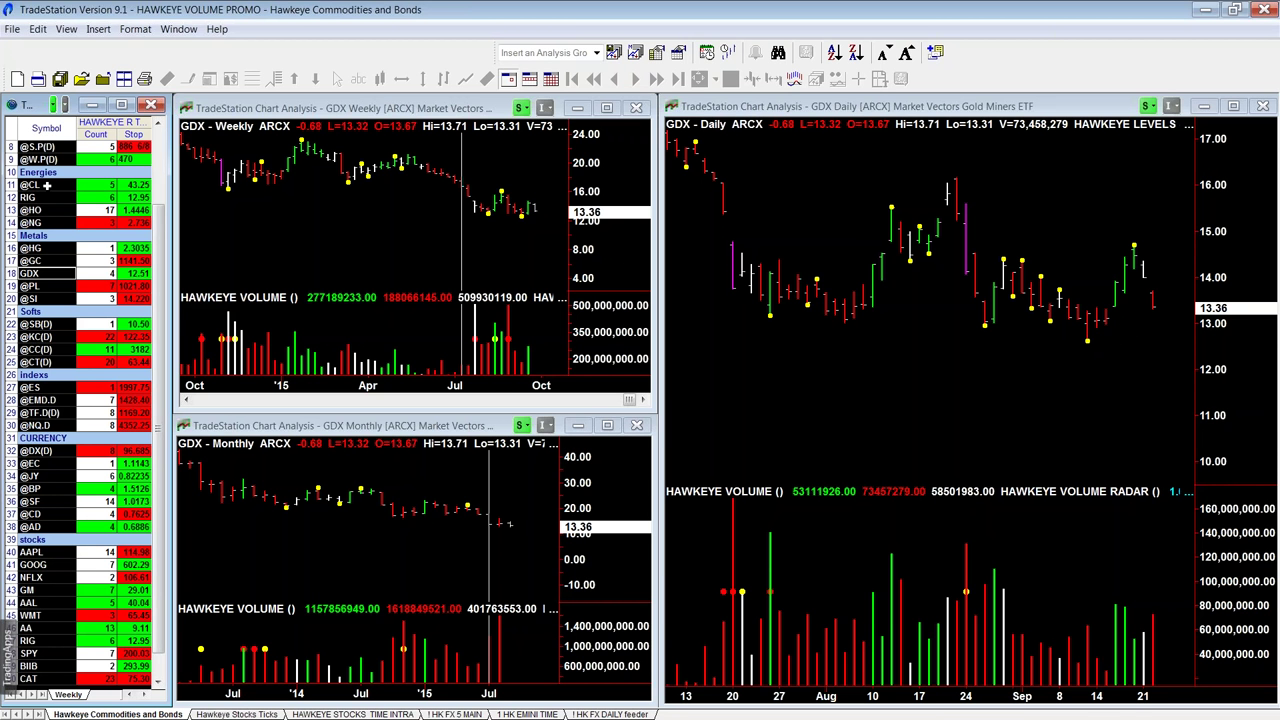
left_click(46, 185)
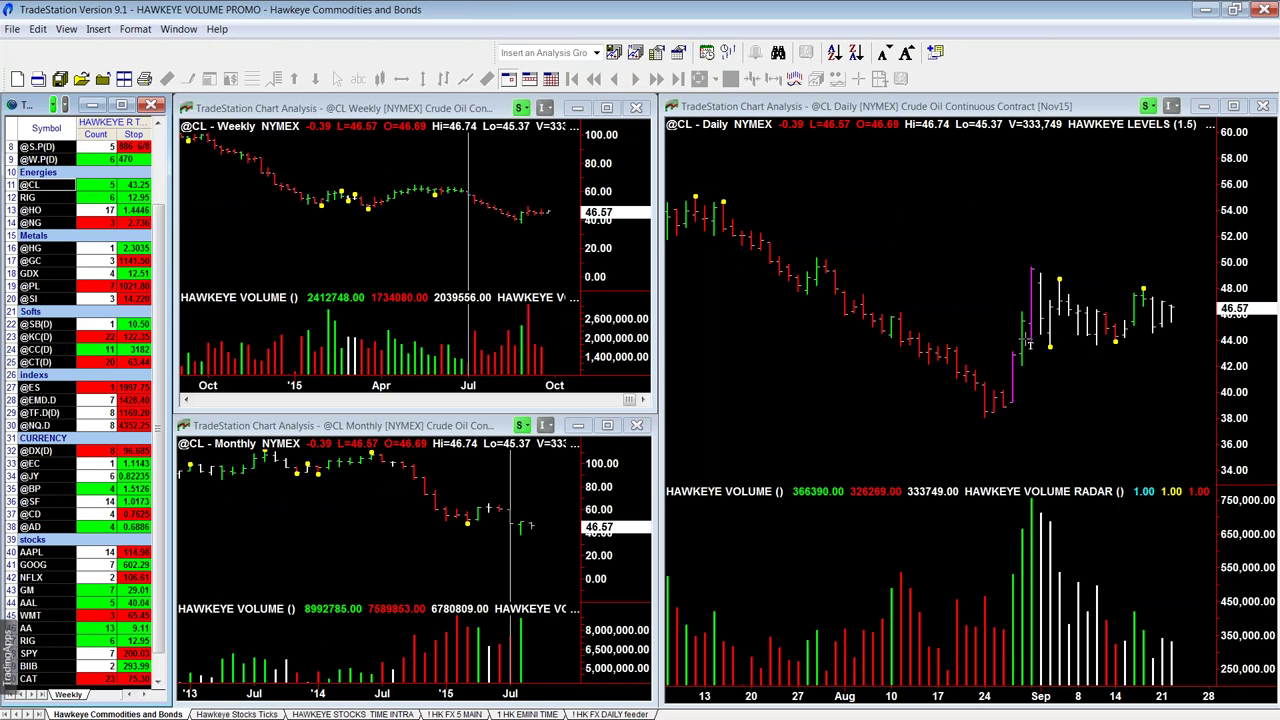
left_click(1028, 343)
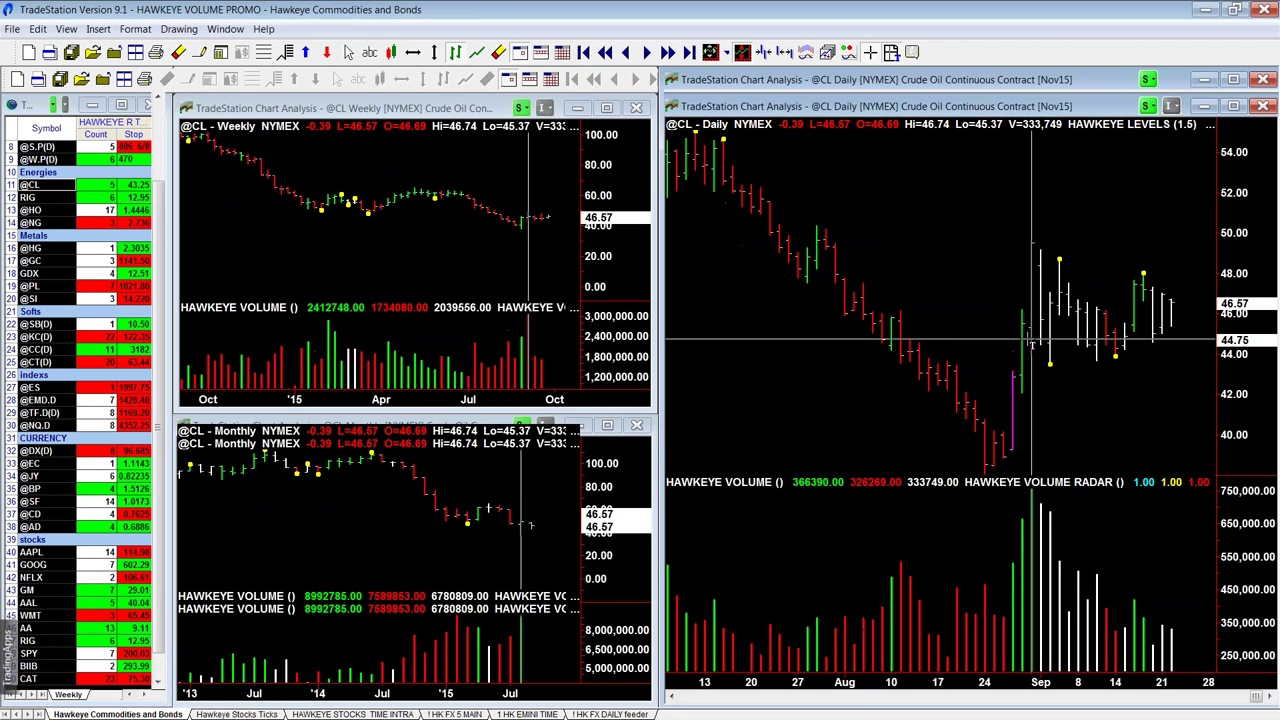
mouse_move(1043, 342)
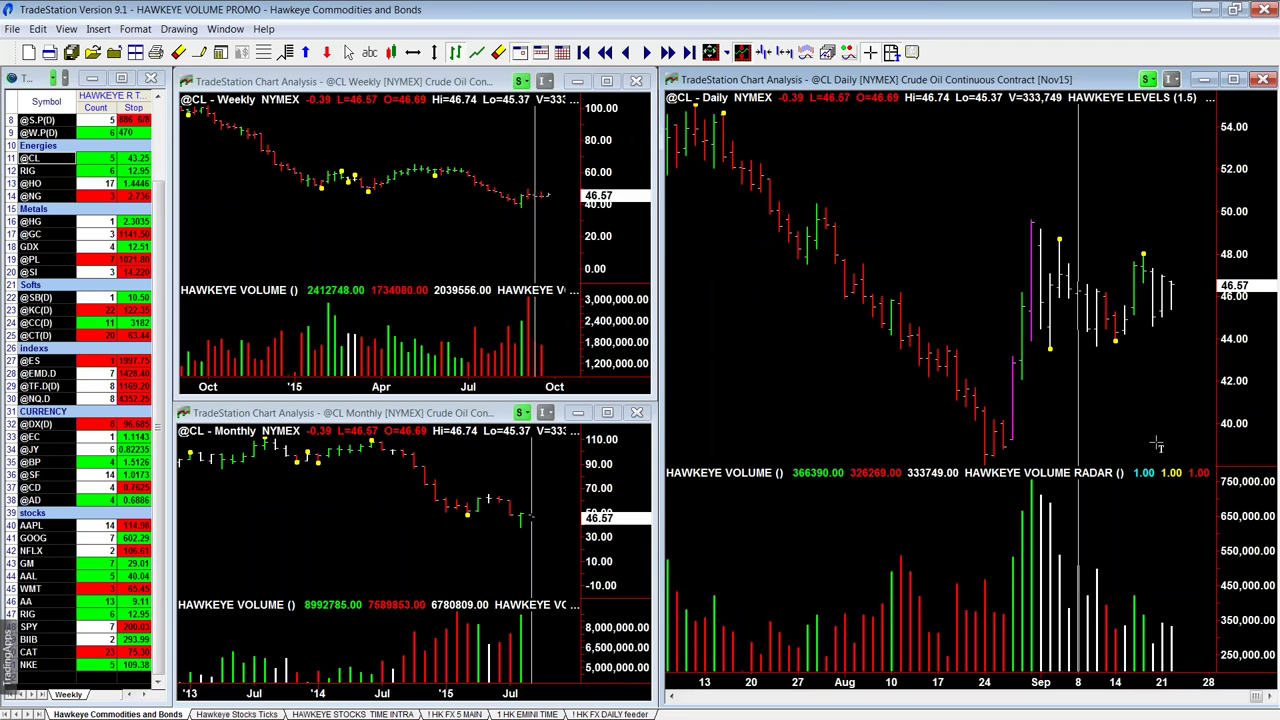
left_click(534, 212)
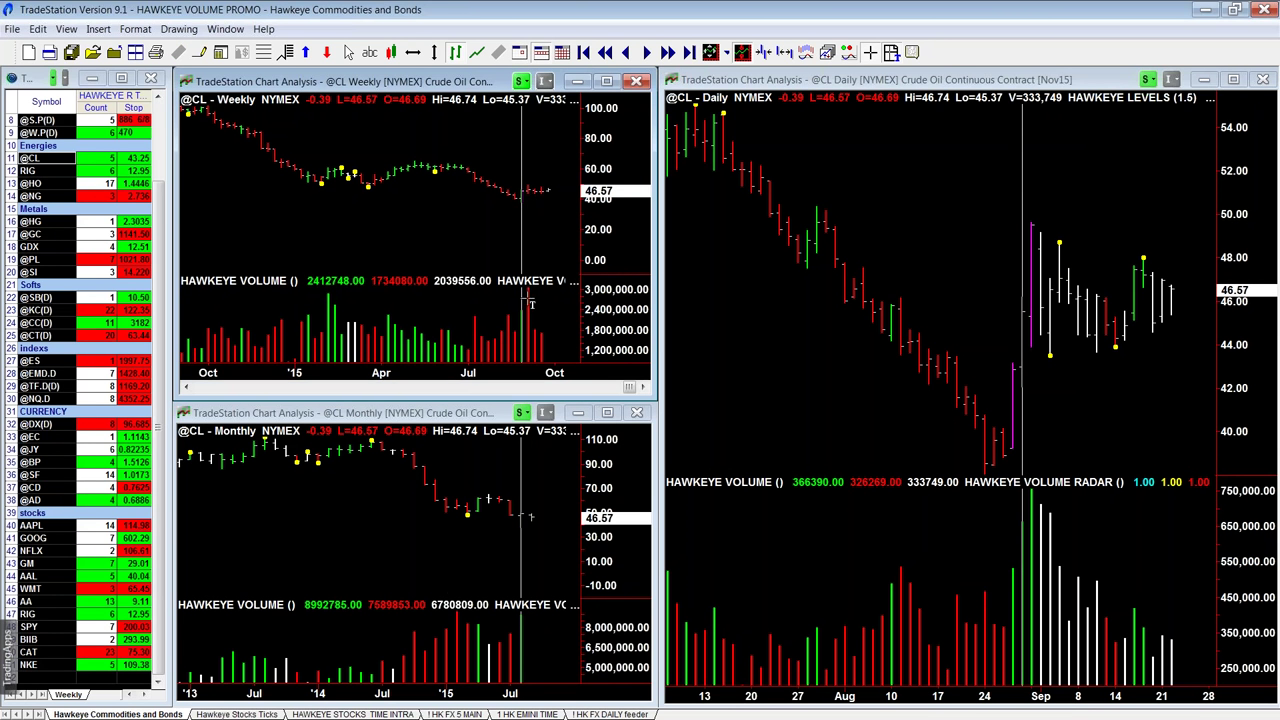
left_click(446, 598)
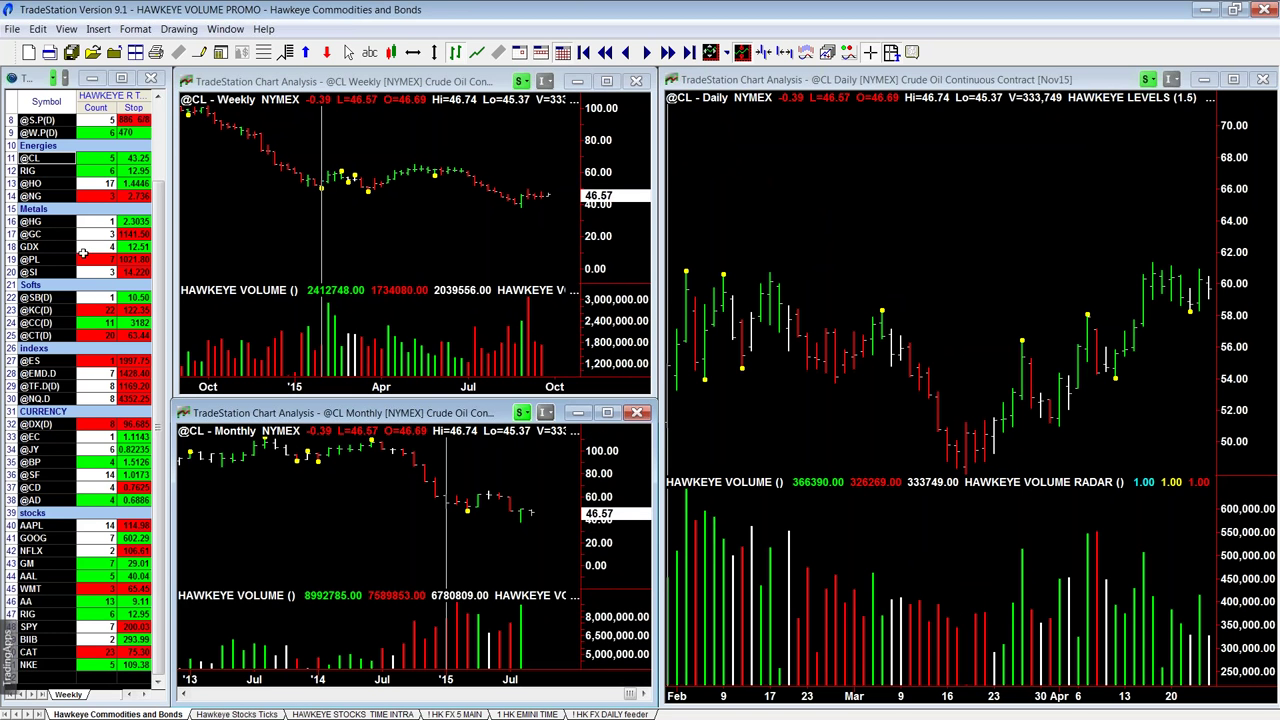
left_click(31, 171)
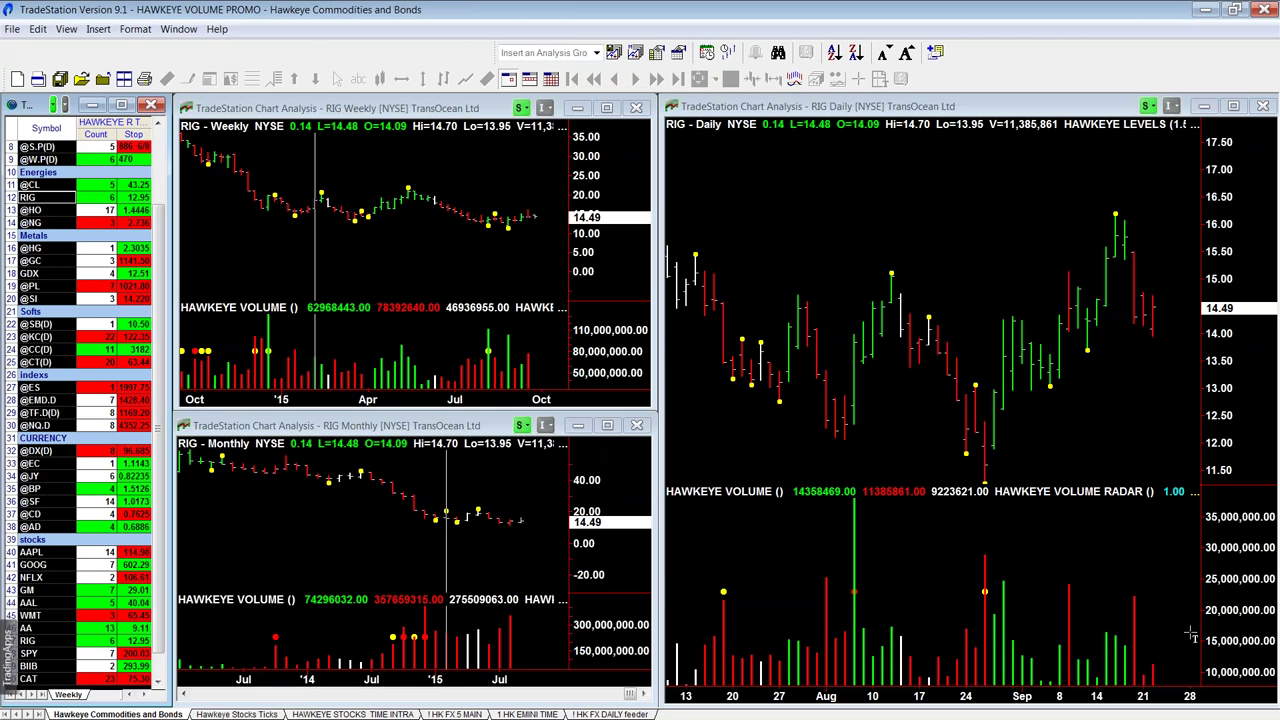
left_click(1138, 540)
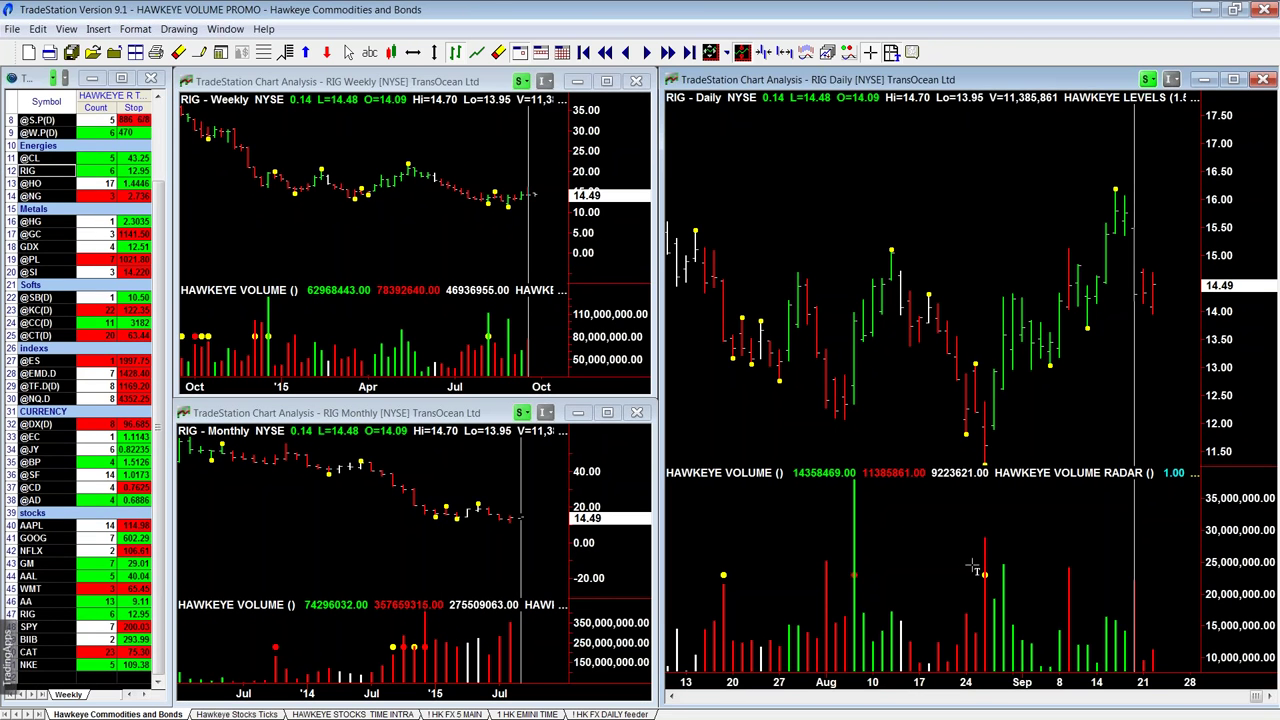
Step: Open the ! HK FX 5 MAIN workspace, load GBPJPY into its linked charts and make the 10-minute chart active
left_click(480, 714)
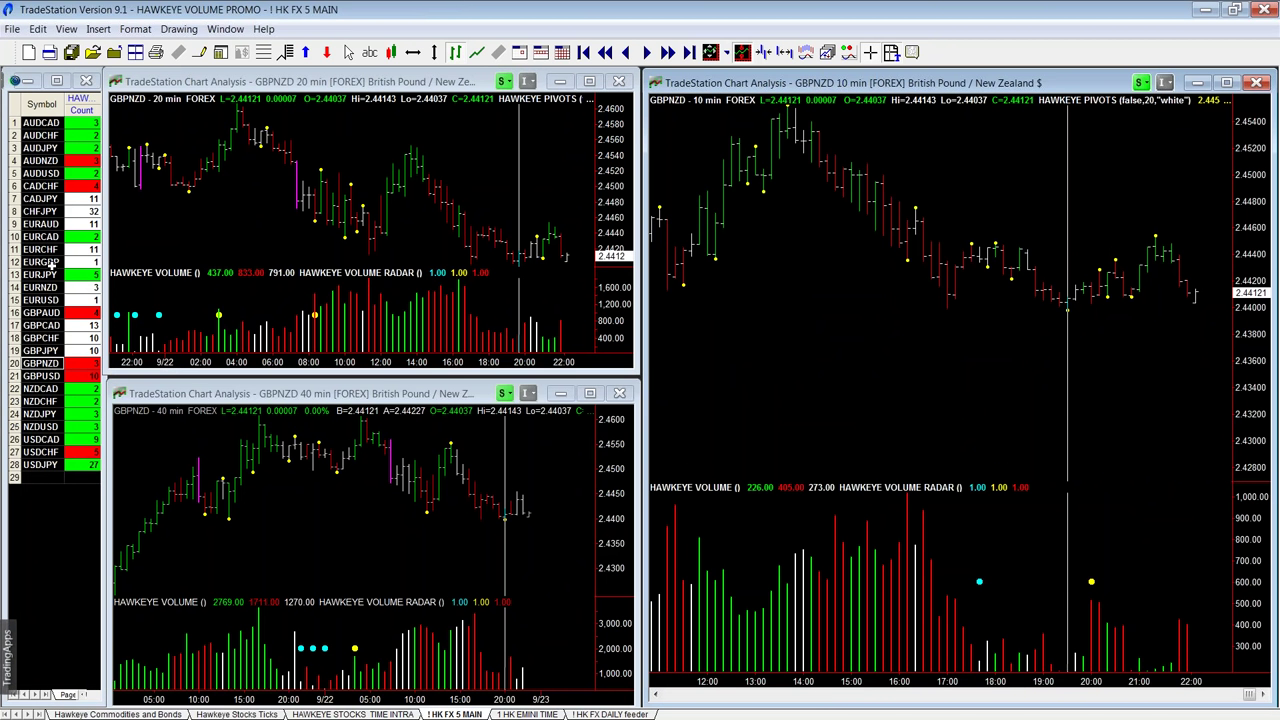
left_click(50, 350)
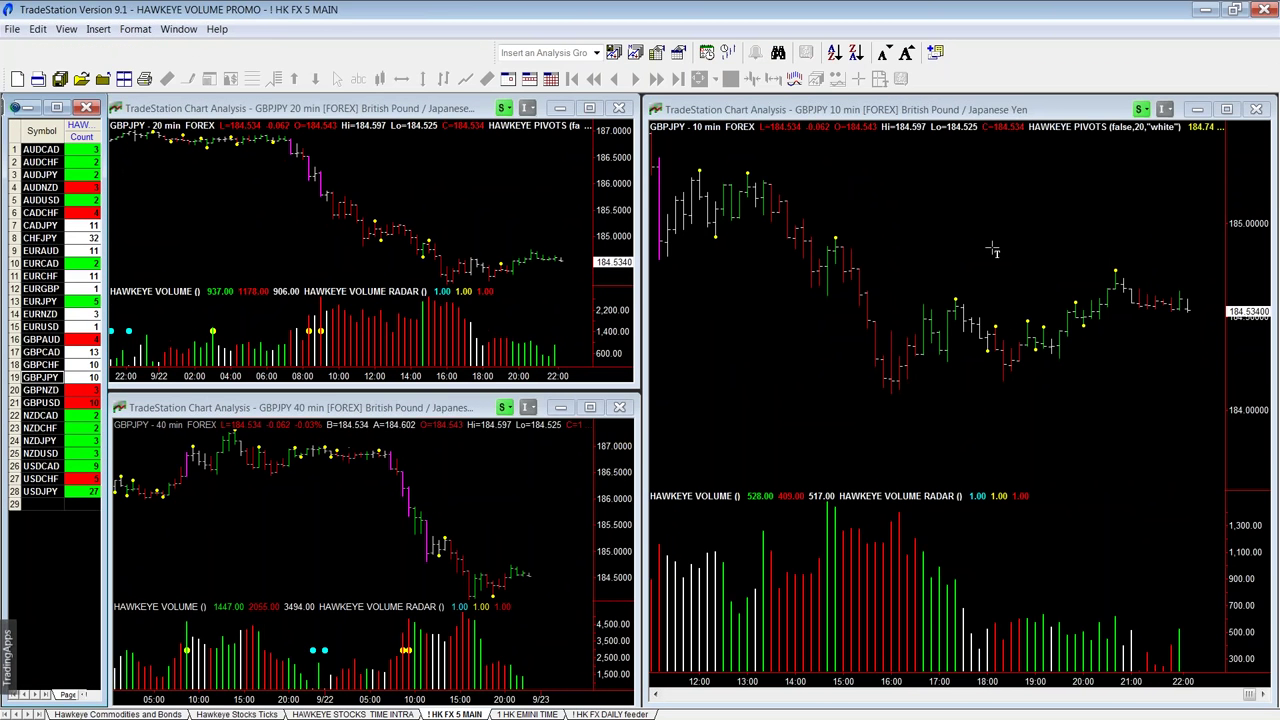
left_click(993, 250)
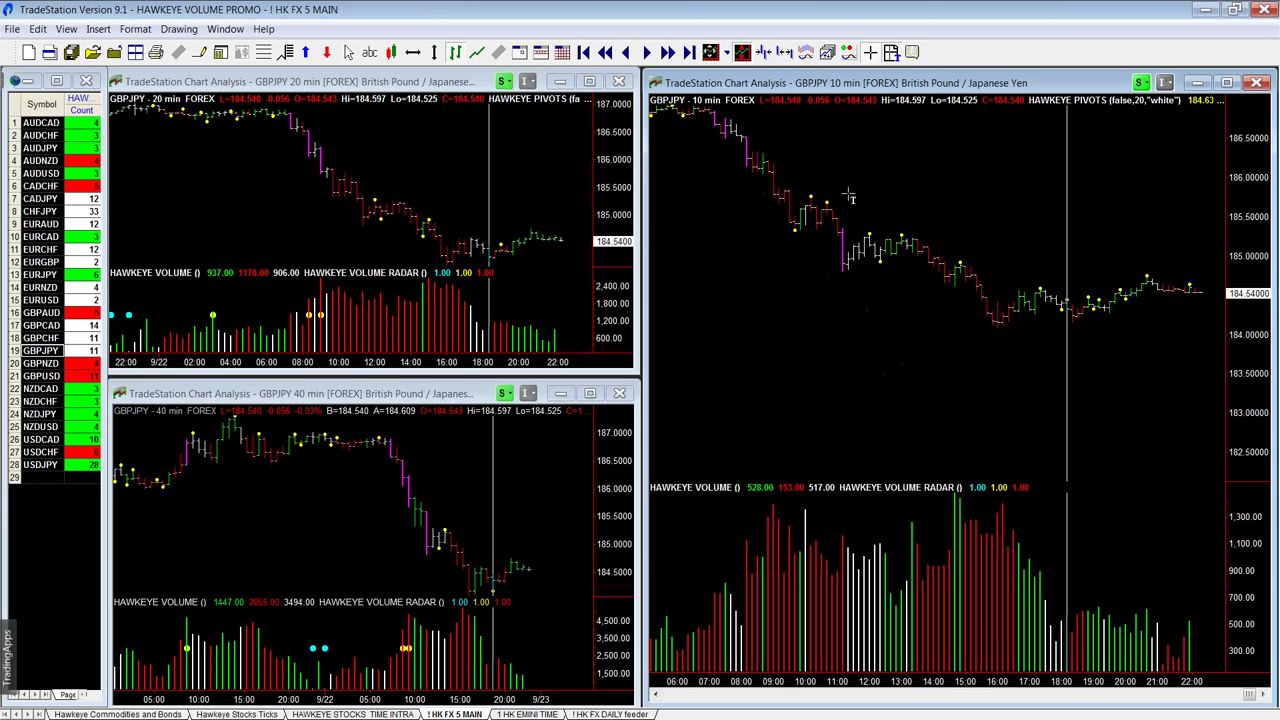
Step: Enable session breaks in the window style of the GBPJPY 10-minute chart
right_click(885, 172)
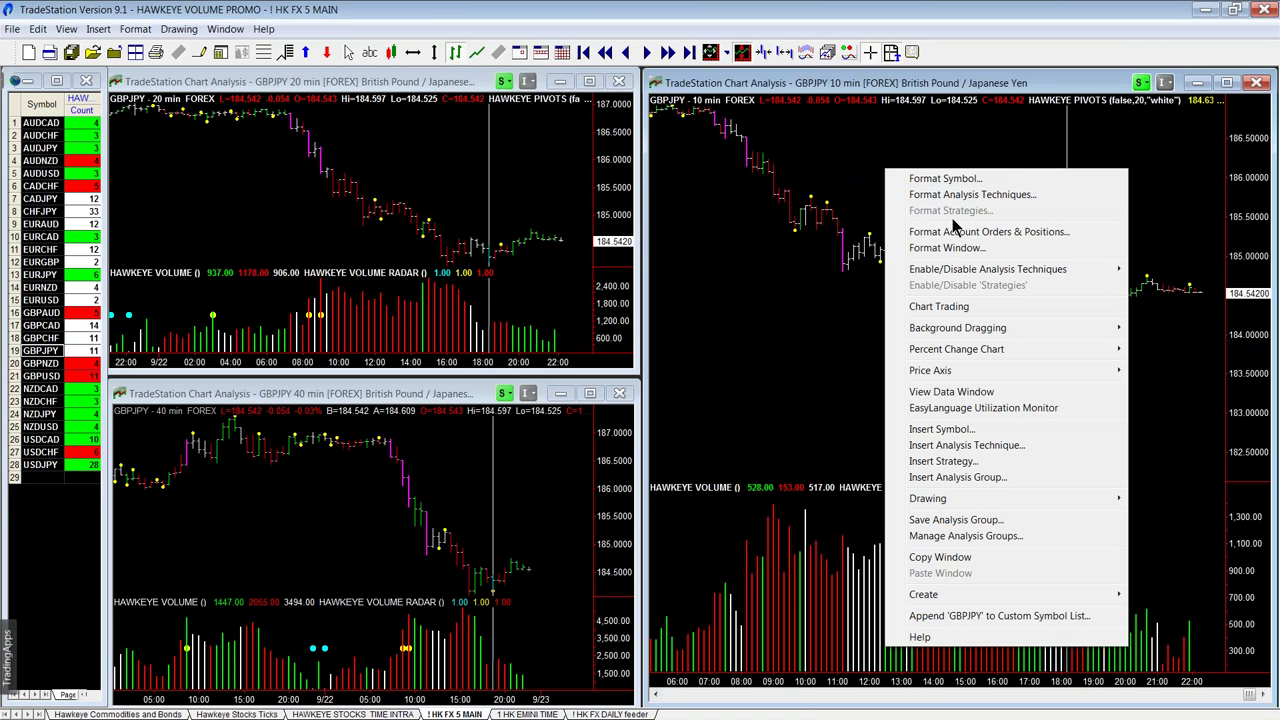
left_click(955, 256)
left_click(795, 52)
left_click(822, 88)
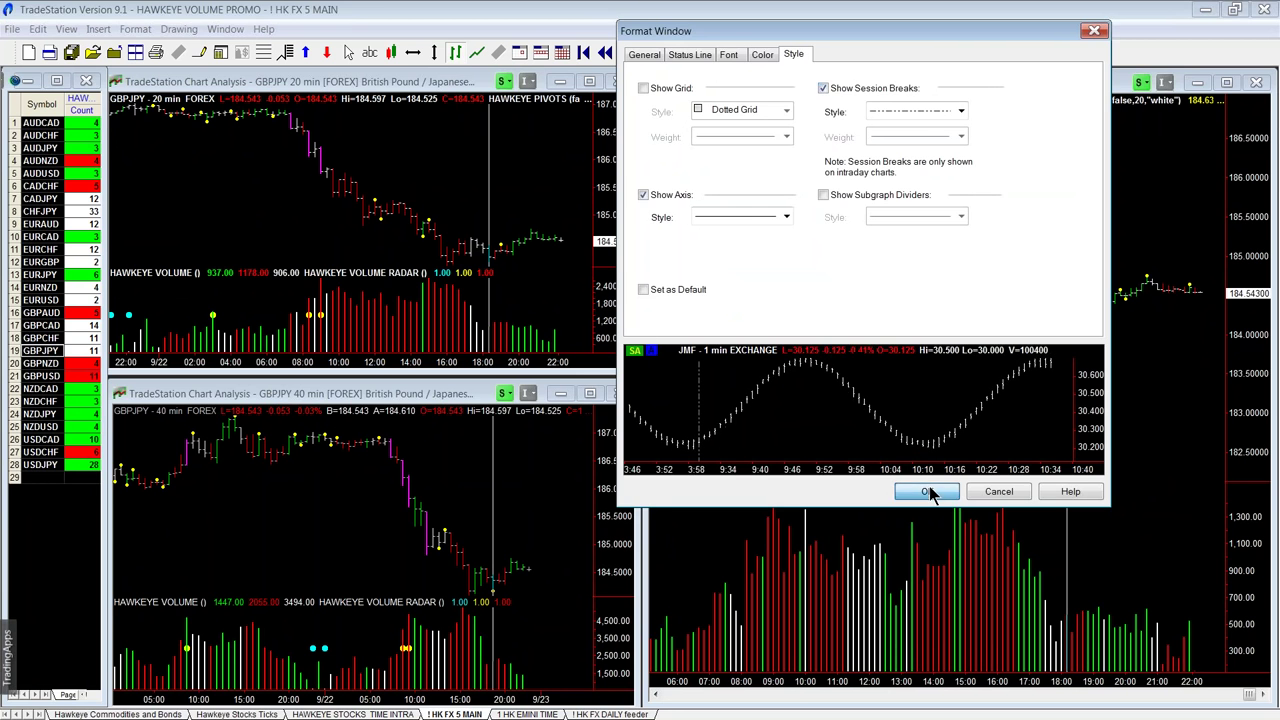
left_click(927, 491)
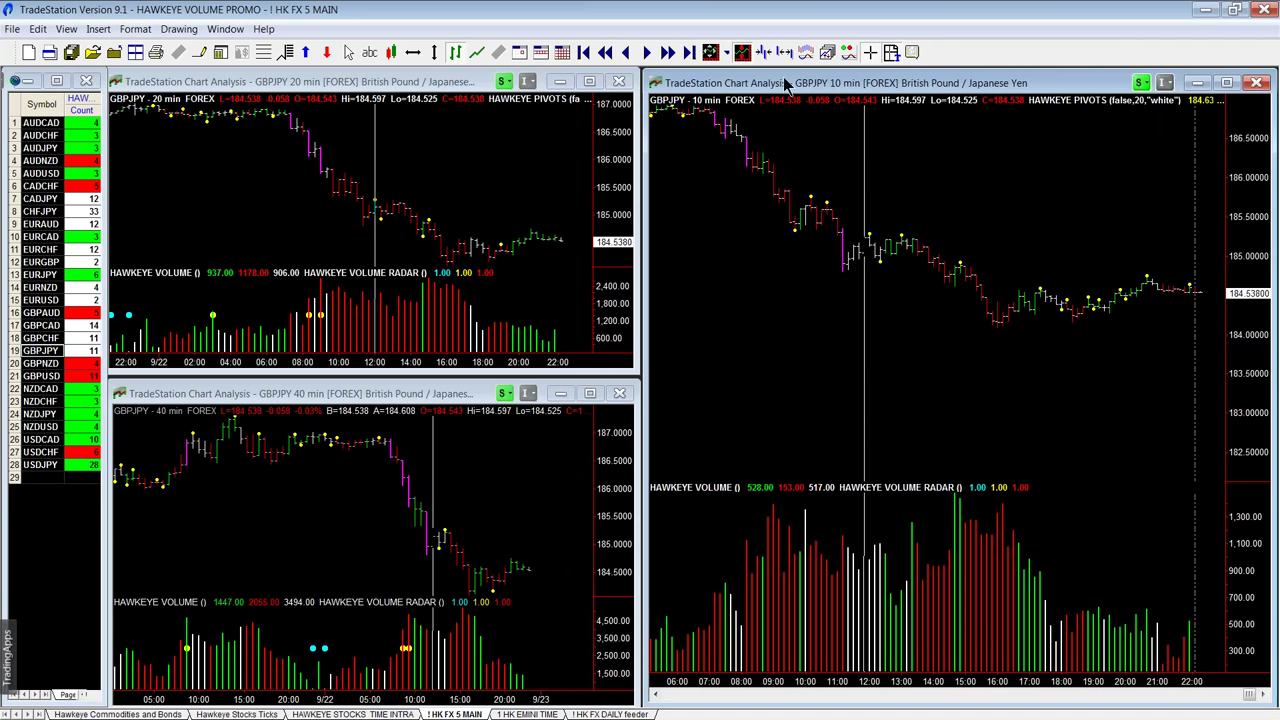
Step: Reduce the bar spacing of the GBPJPY 10-minute chart until the previous session break is in view, and inspect the bars around it
left_click(764, 53)
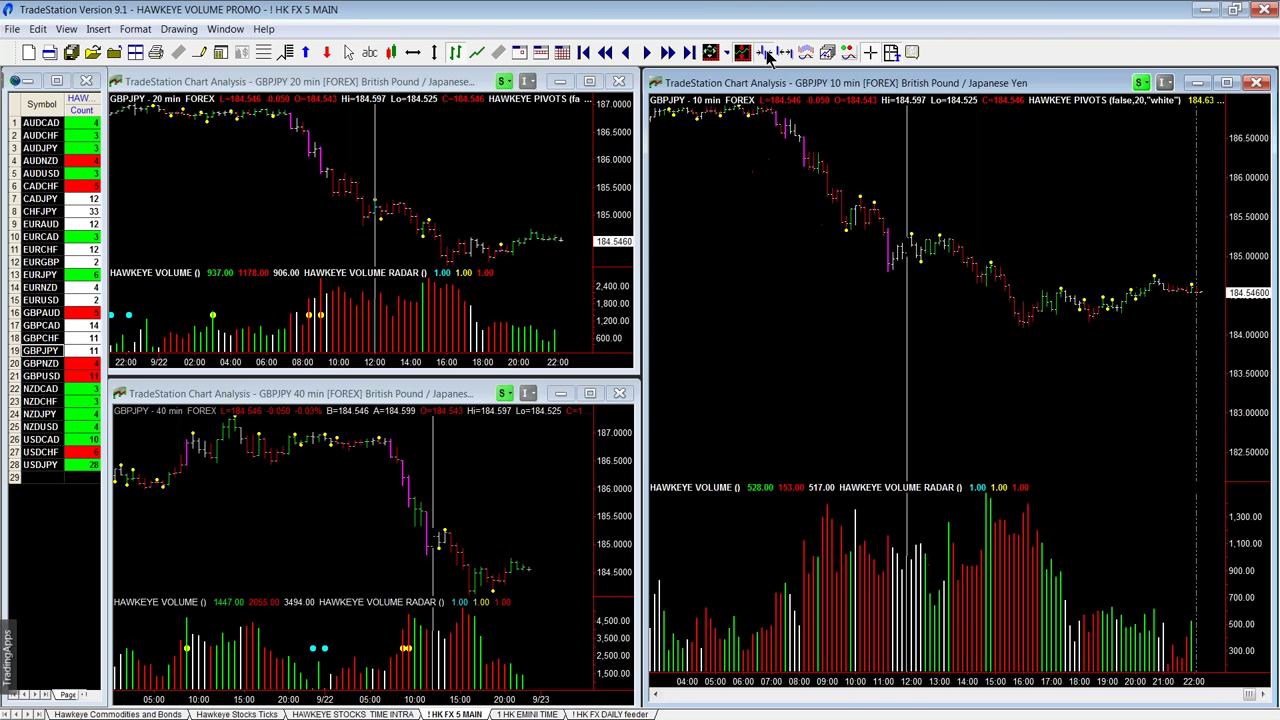
left_click(764, 53)
left_click(765, 53)
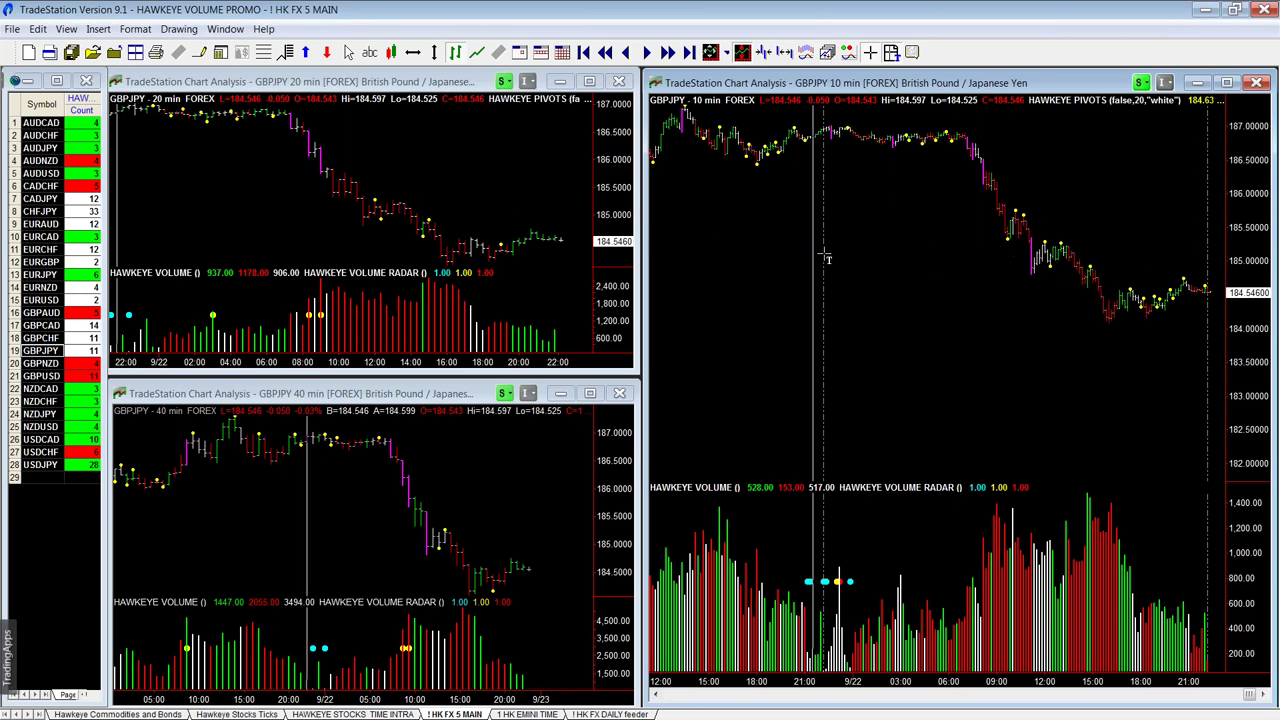
mouse_move(826, 250)
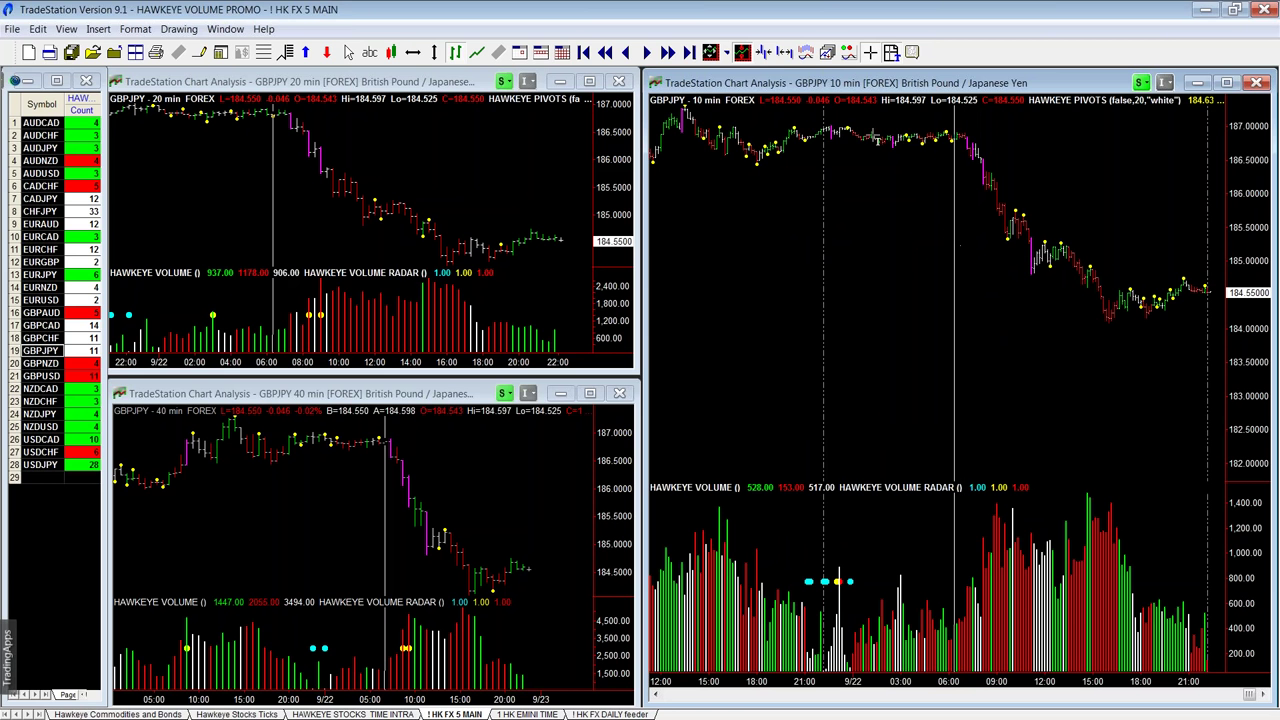
Step: Widen the bar spacing of the GBPJPY 10-minute chart by two increments and inspect the 9/22 bars up to the latest pivots
left_click(784, 54)
left_click(784, 54)
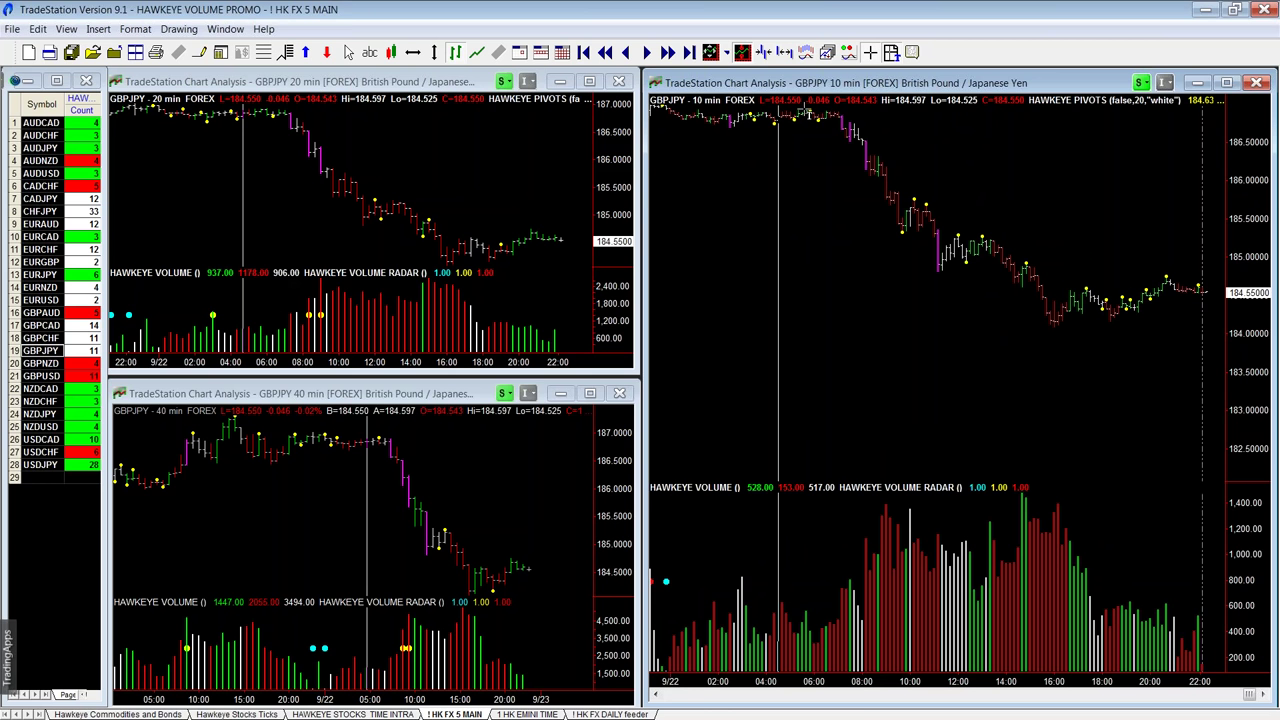
mouse_move(810, 120)
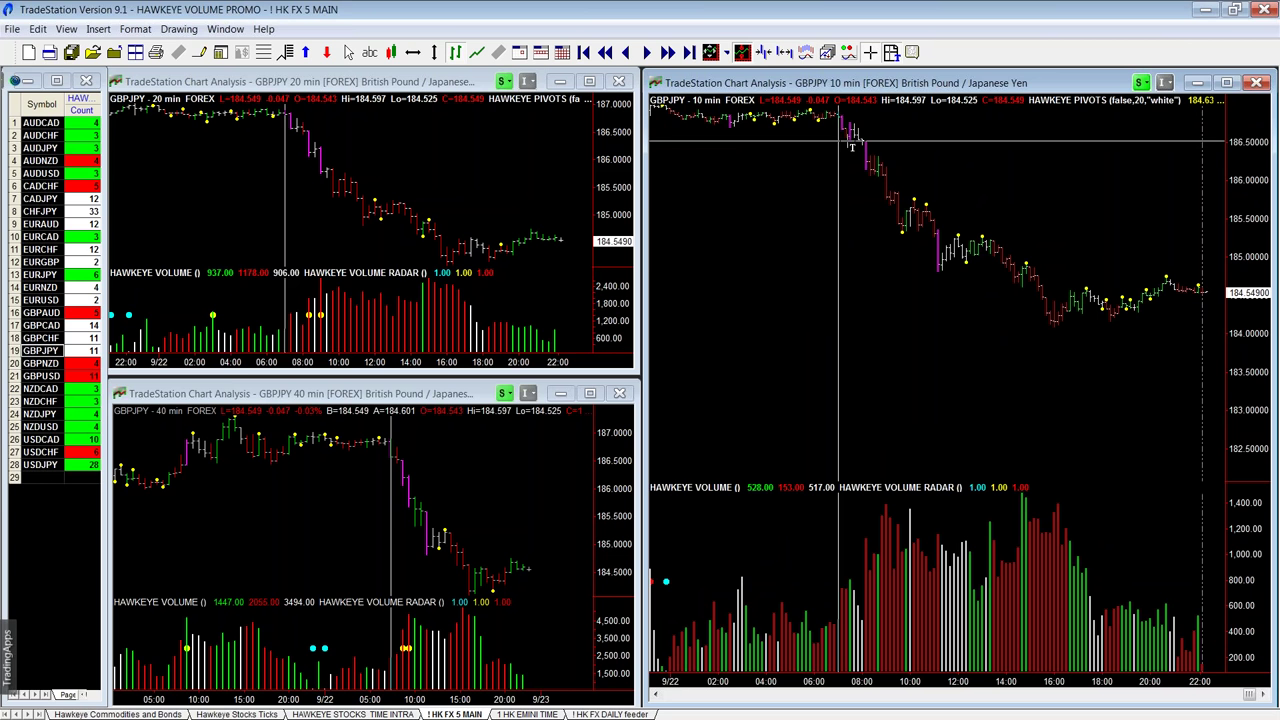
mouse_move(853, 150)
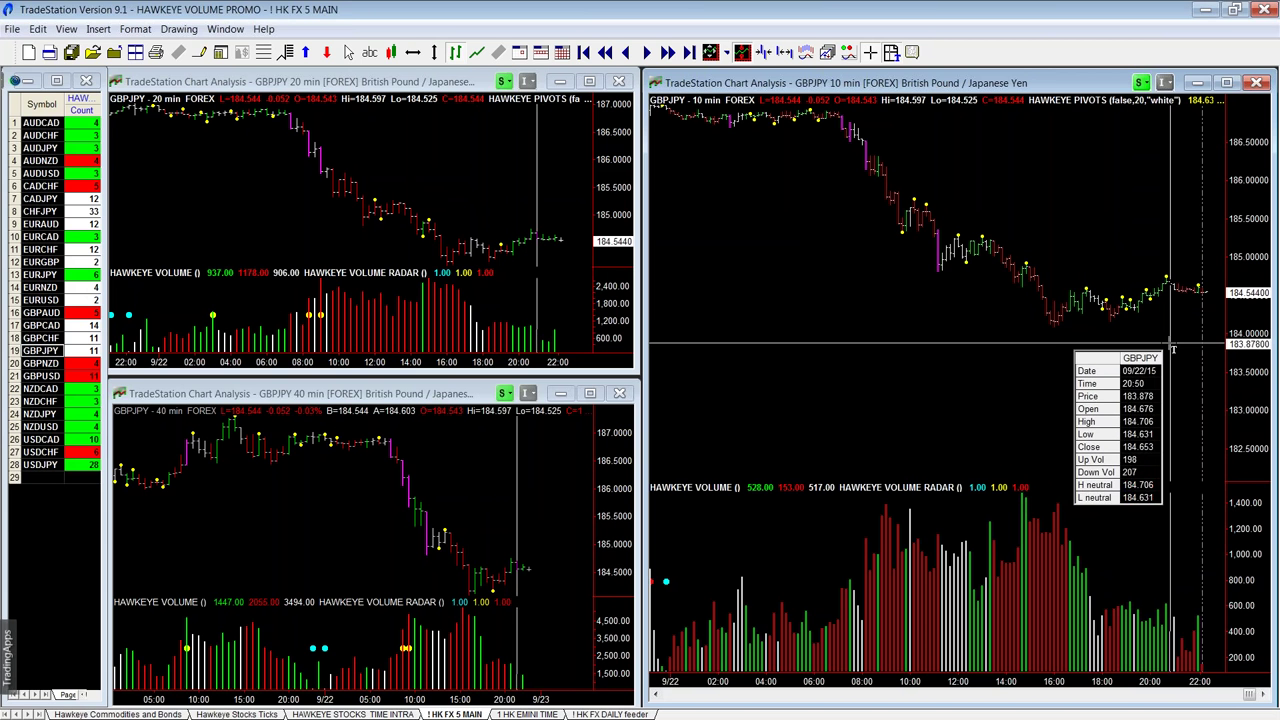
key("Escape")
key("ctrl+r")
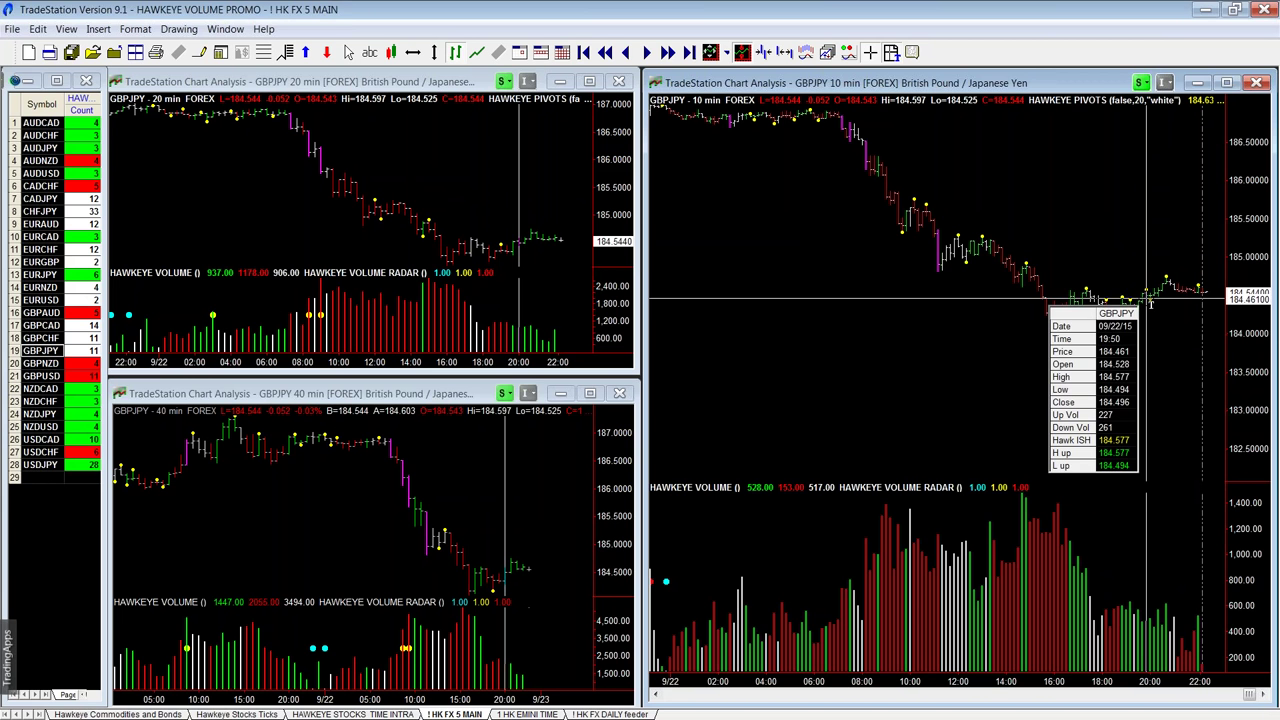
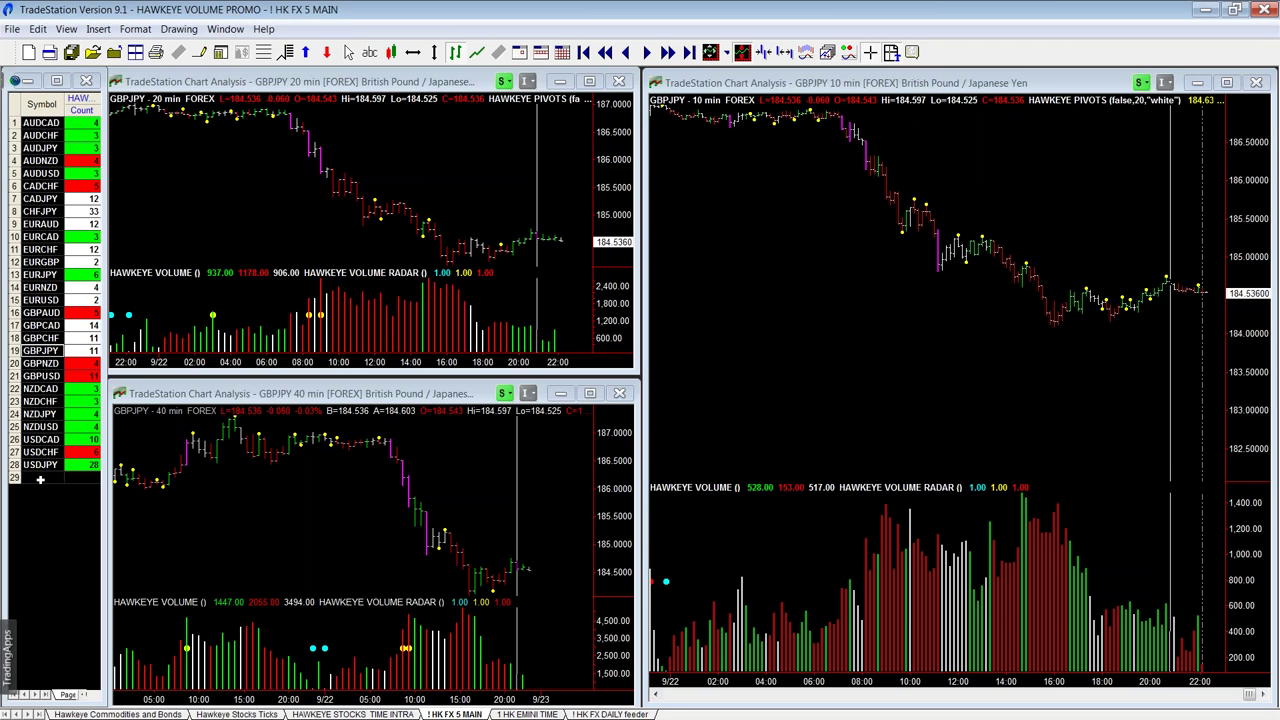
left_click(40, 480)
type("@YM")
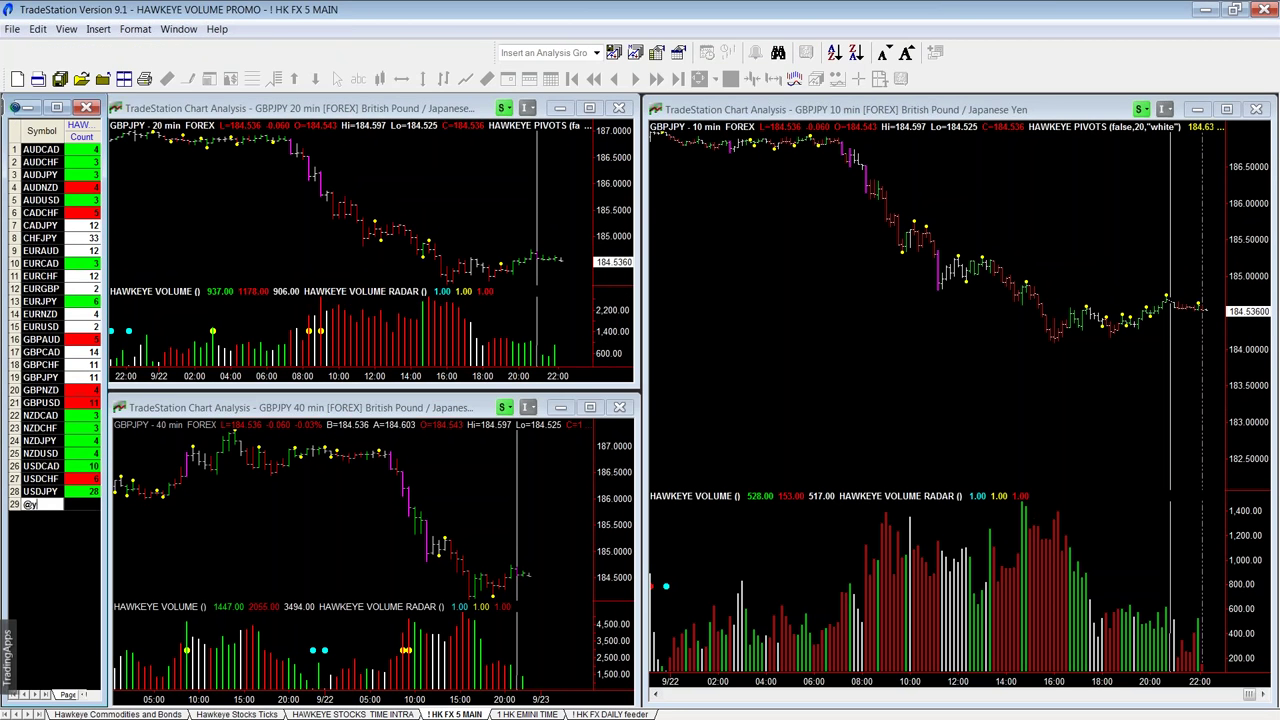
key("Return")
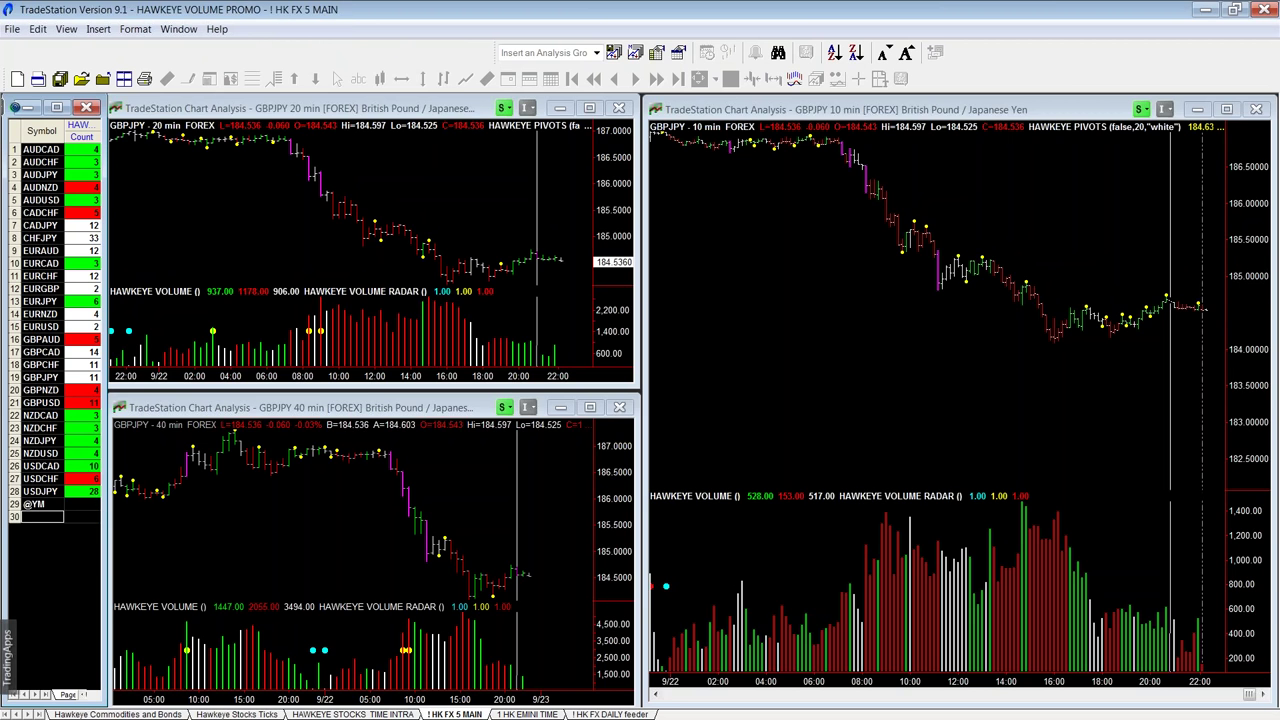
left_click(35, 504)
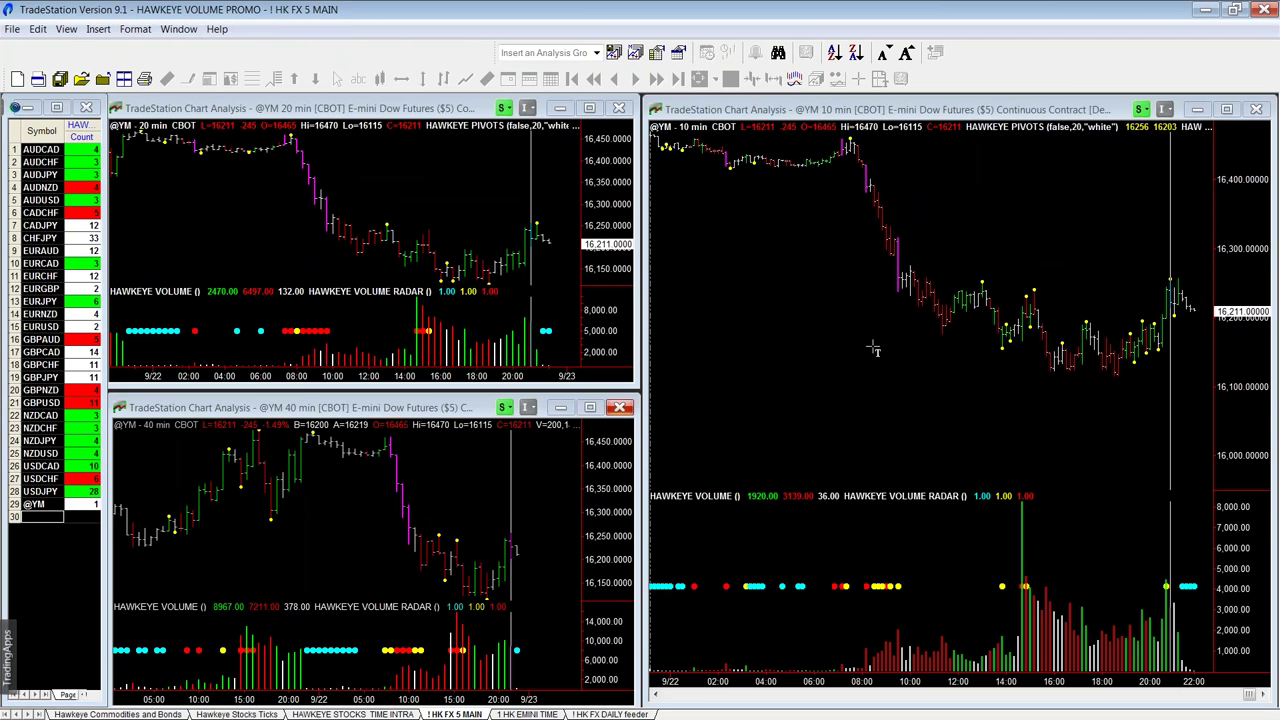
left_click(874, 350)
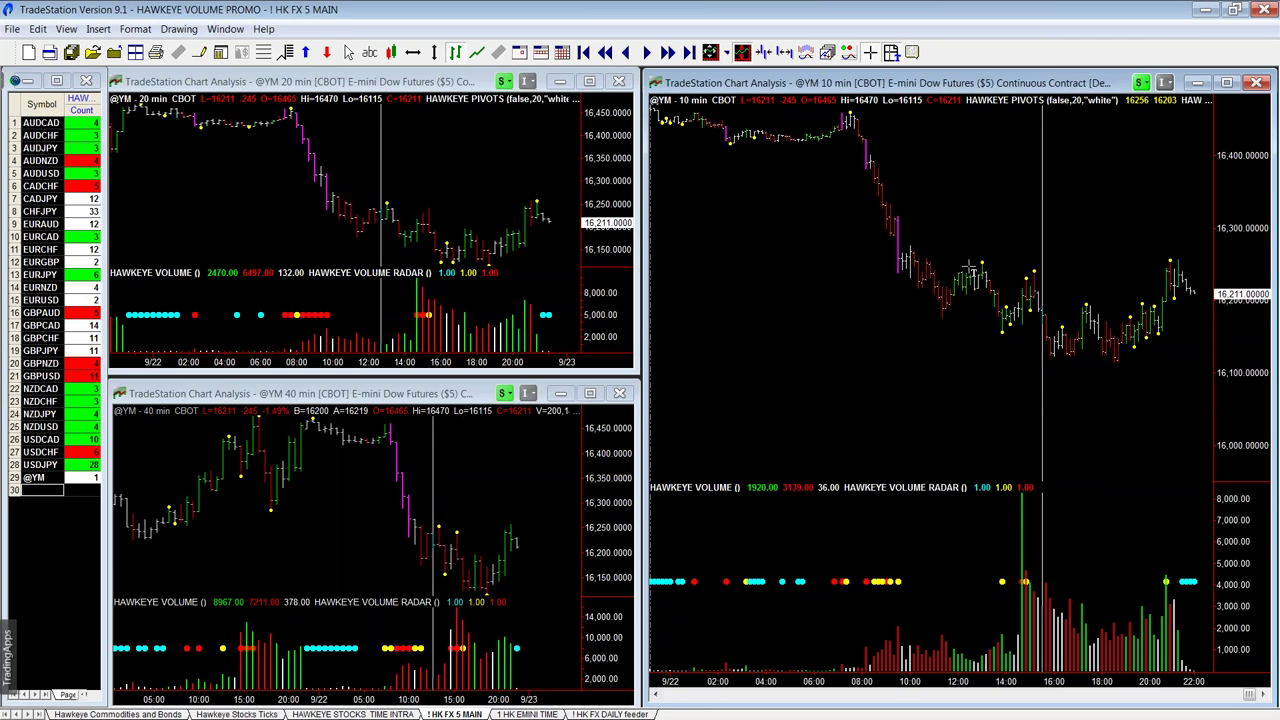
mouse_move(972, 272)
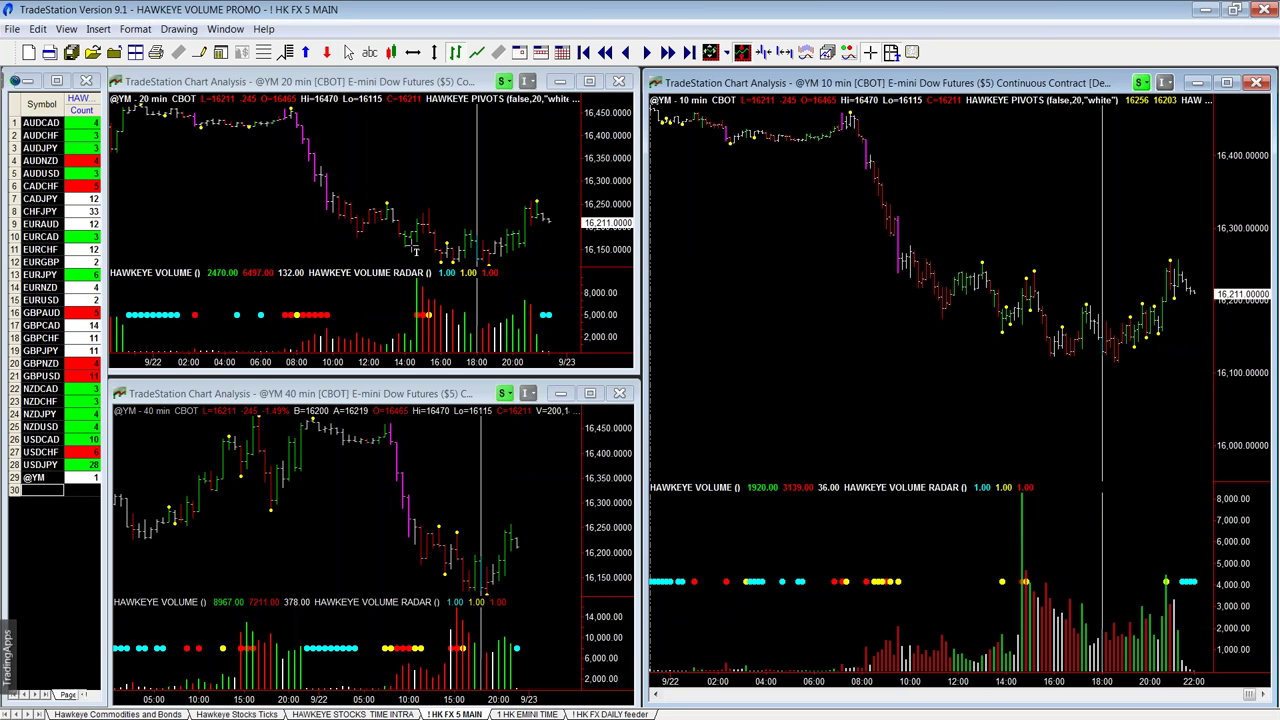
left_click(505, 281)
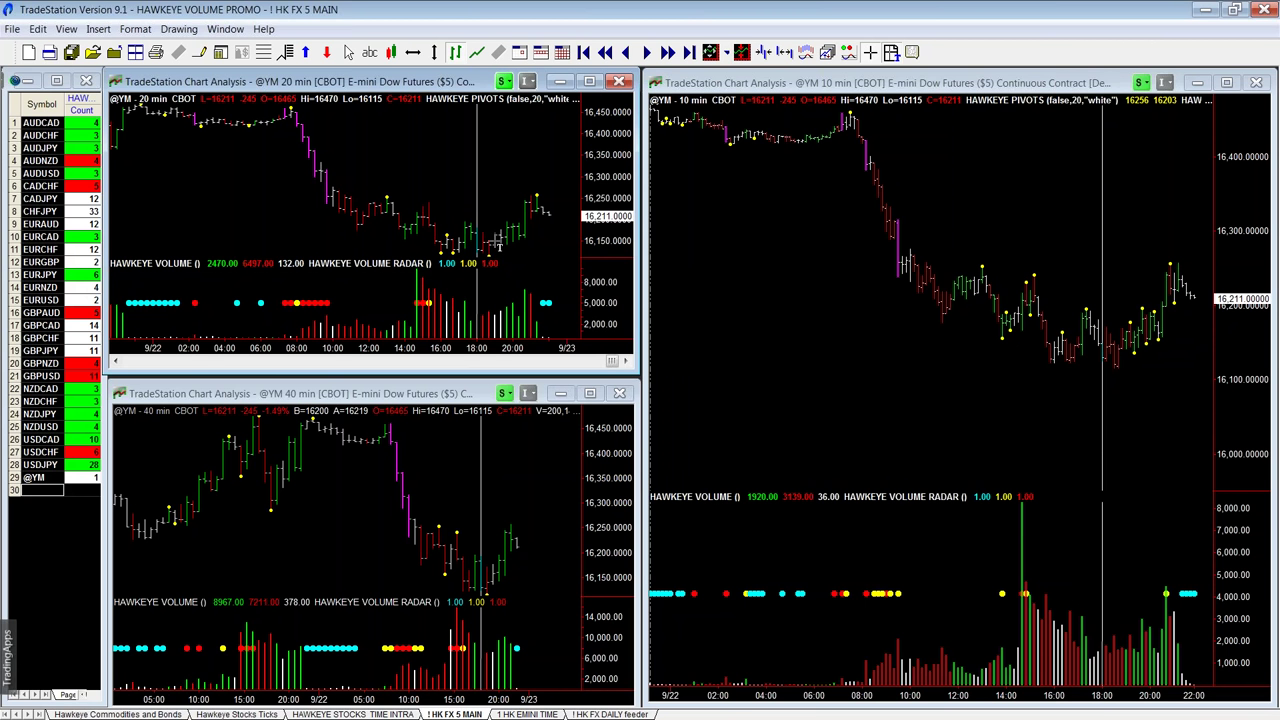
mouse_move(507, 297)
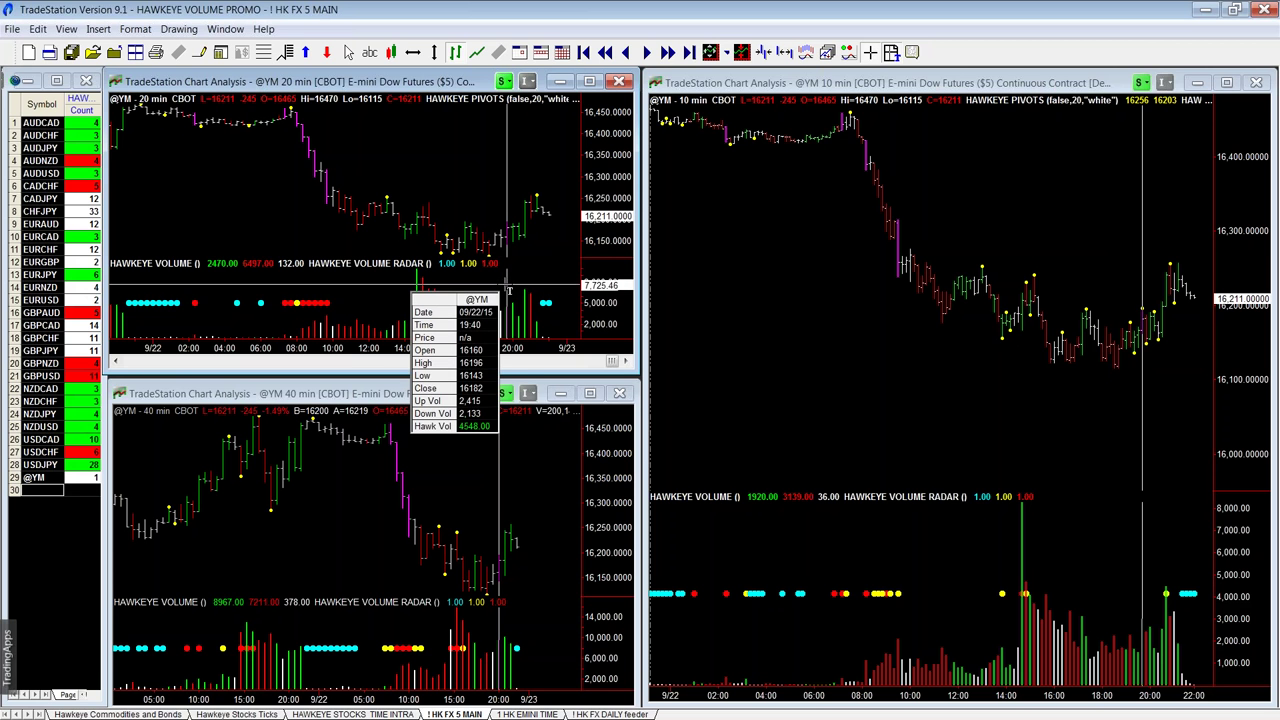
left_click(40, 477)
left_click_drag(50, 479, 116, 575)
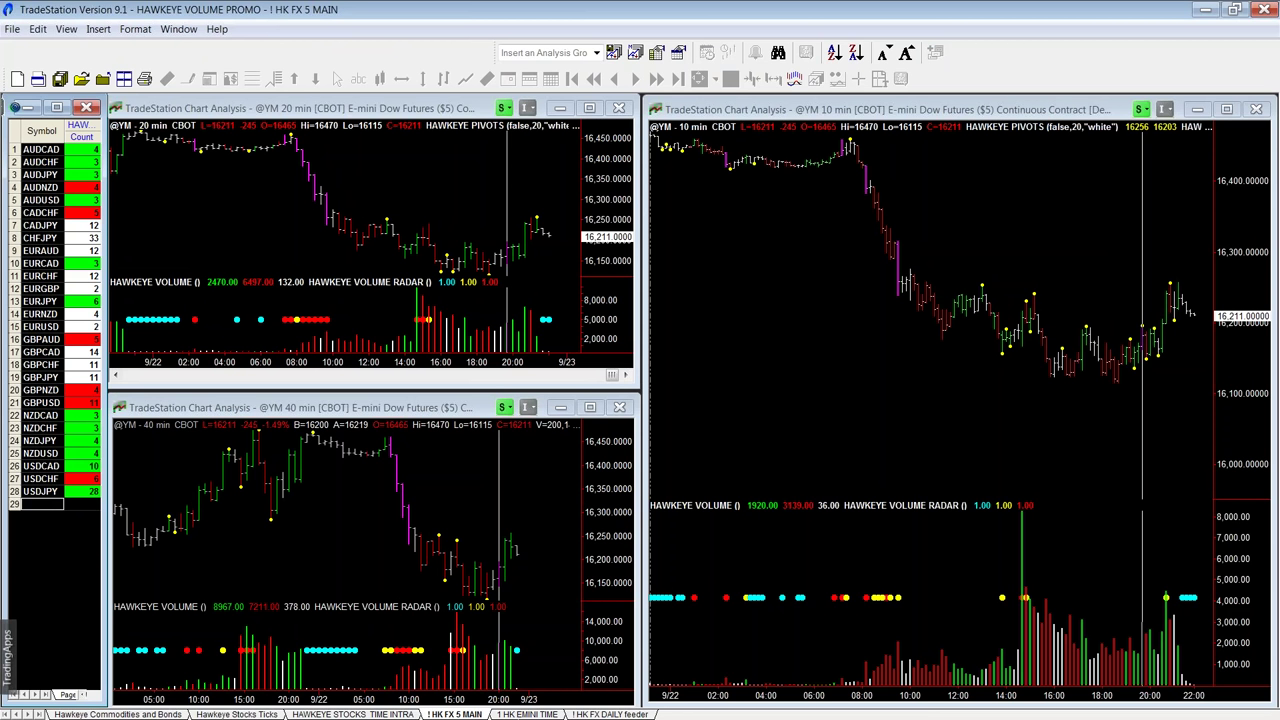
left_click(1014, 420)
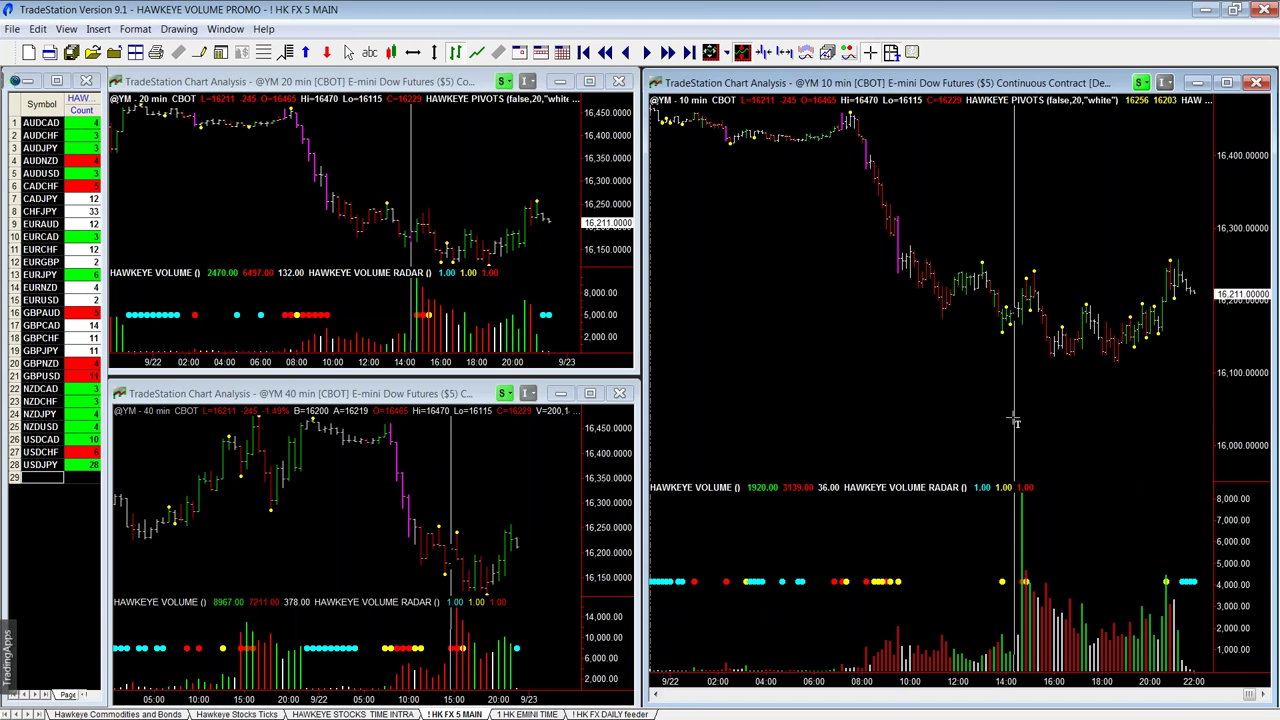
Step: Load GBPJPY back into the linked charts and set the 10-minute chart's interval to 30 minutes
left_click(40, 351)
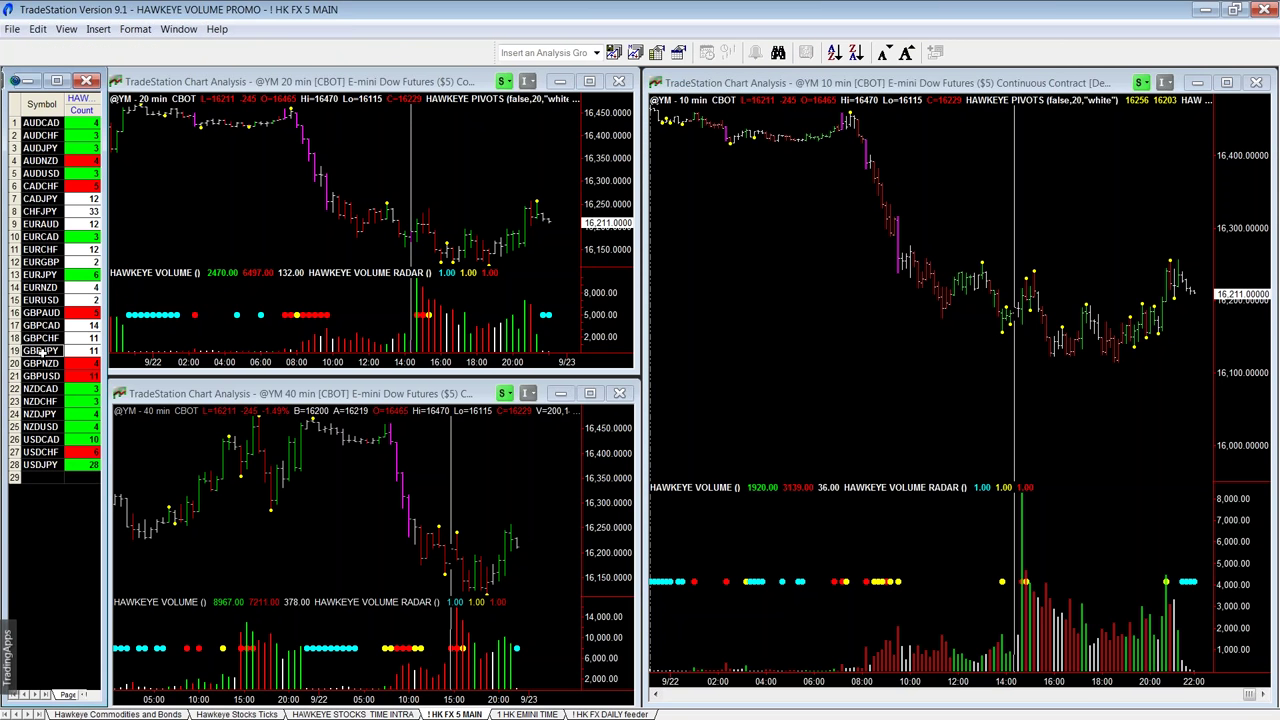
left_click(803, 320)
type("30")
key("Return")
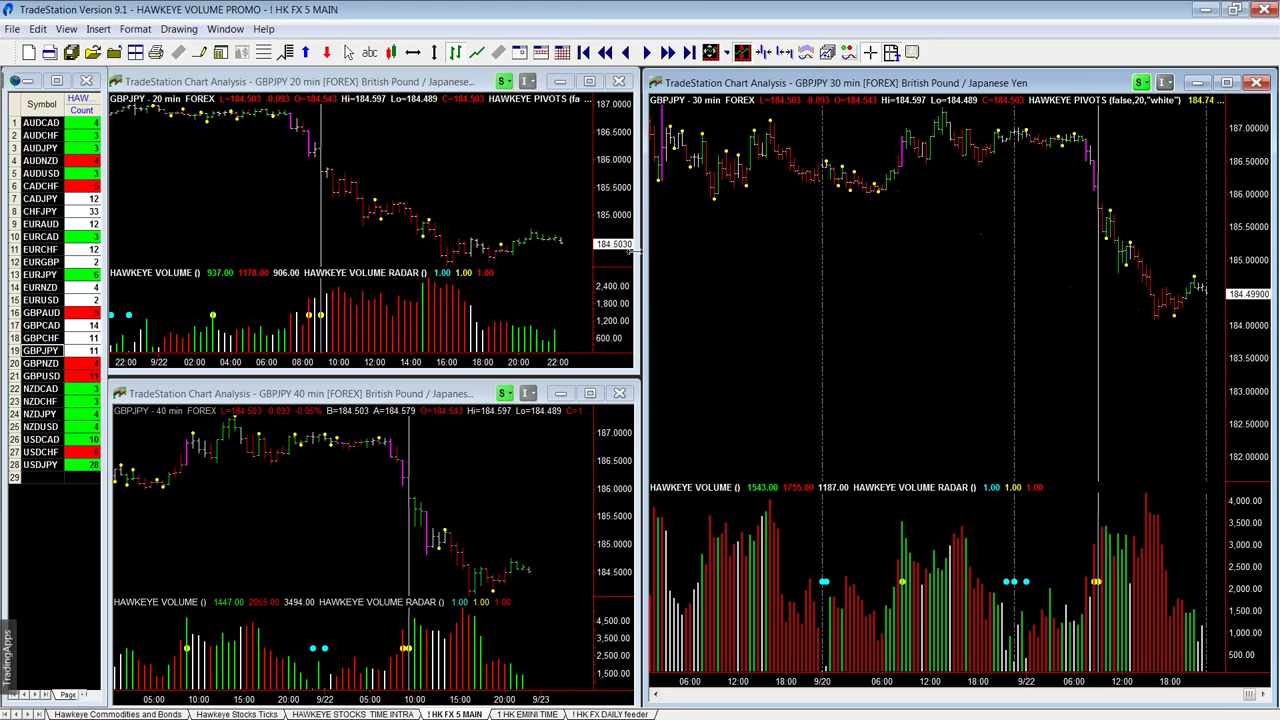
Step: Set the GBPJPY 20-minute chart's interval to 60 minutes and the 40-minute chart's interval to 120 minutes
left_click(548, 190)
type("60")
key("Return")
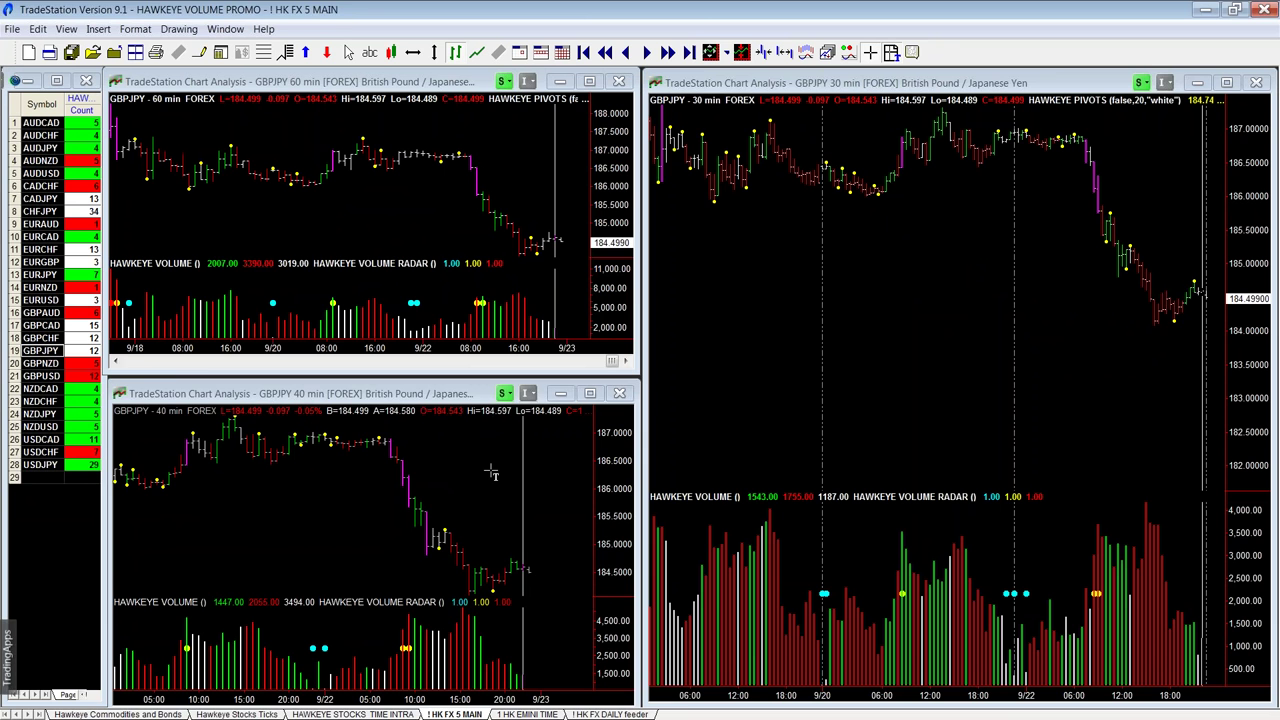
left_click(492, 473)
type("0")
key("Return")
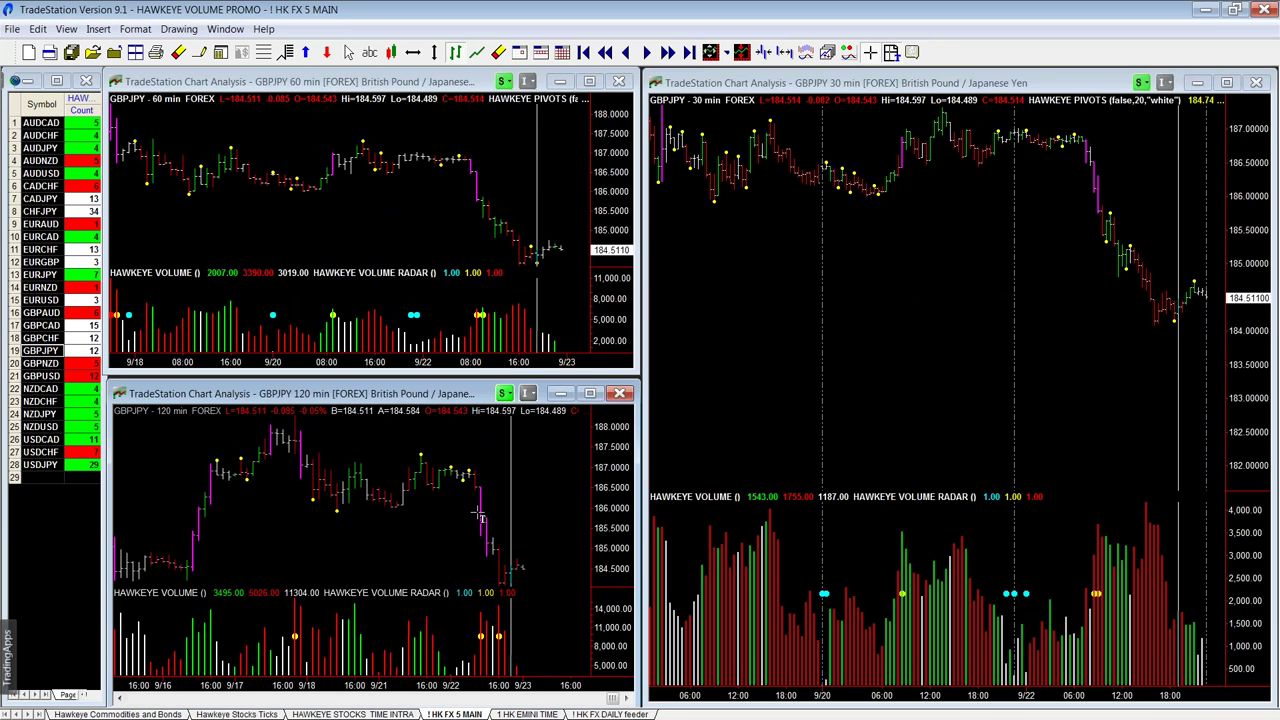
Step: Compare the bars before and at the GBPJPY sell-off on the 30-, 60- and 120-minute charts
left_click(988, 135)
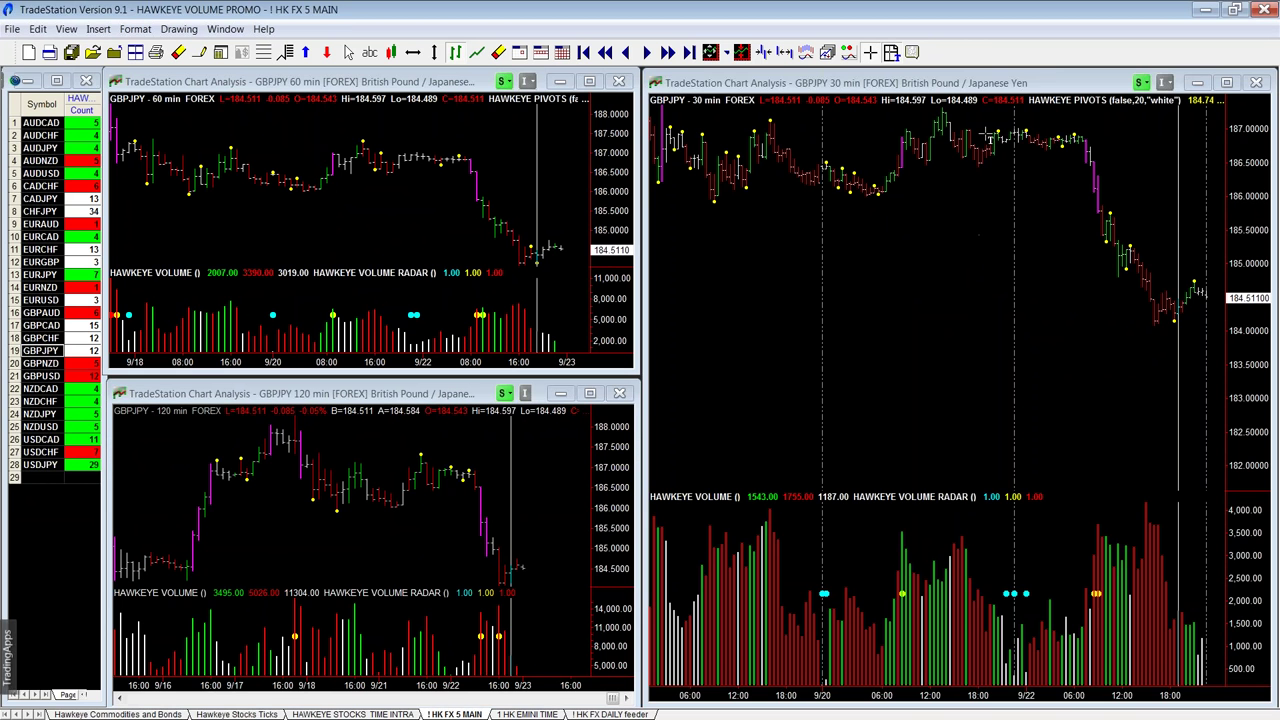
mouse_move(995, 135)
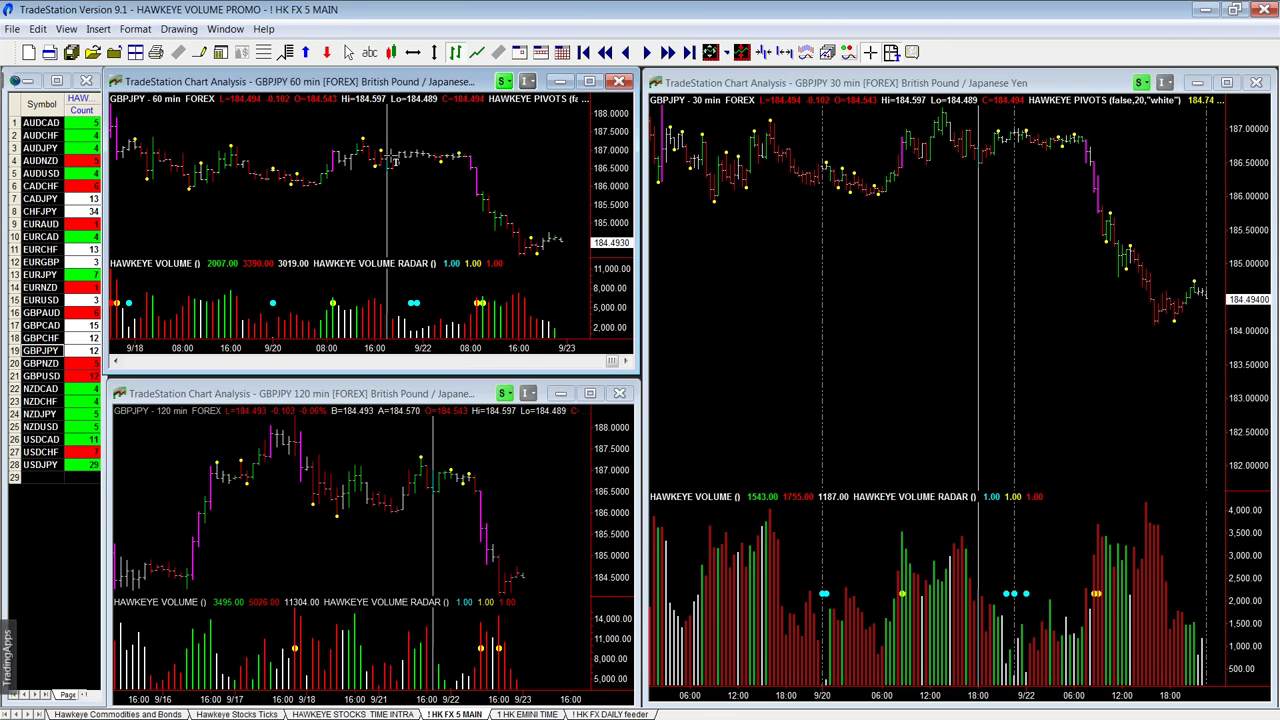
mouse_move(396, 156)
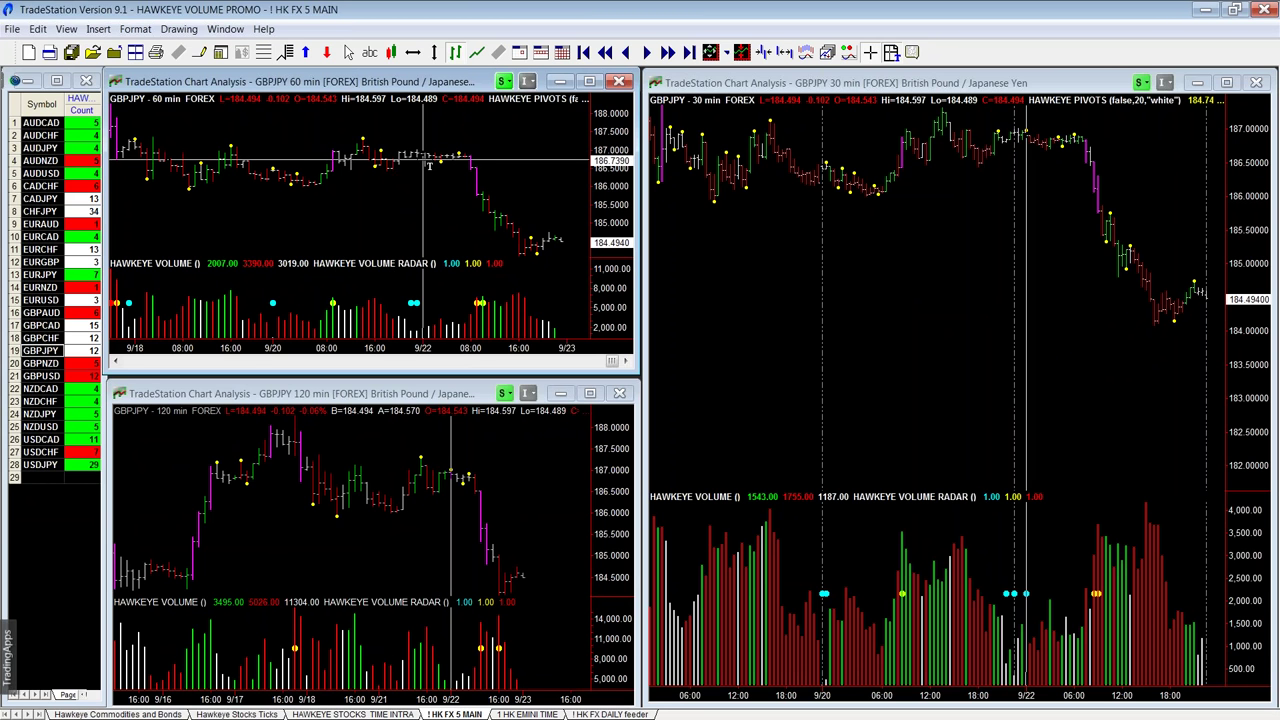
mouse_move(435, 170)
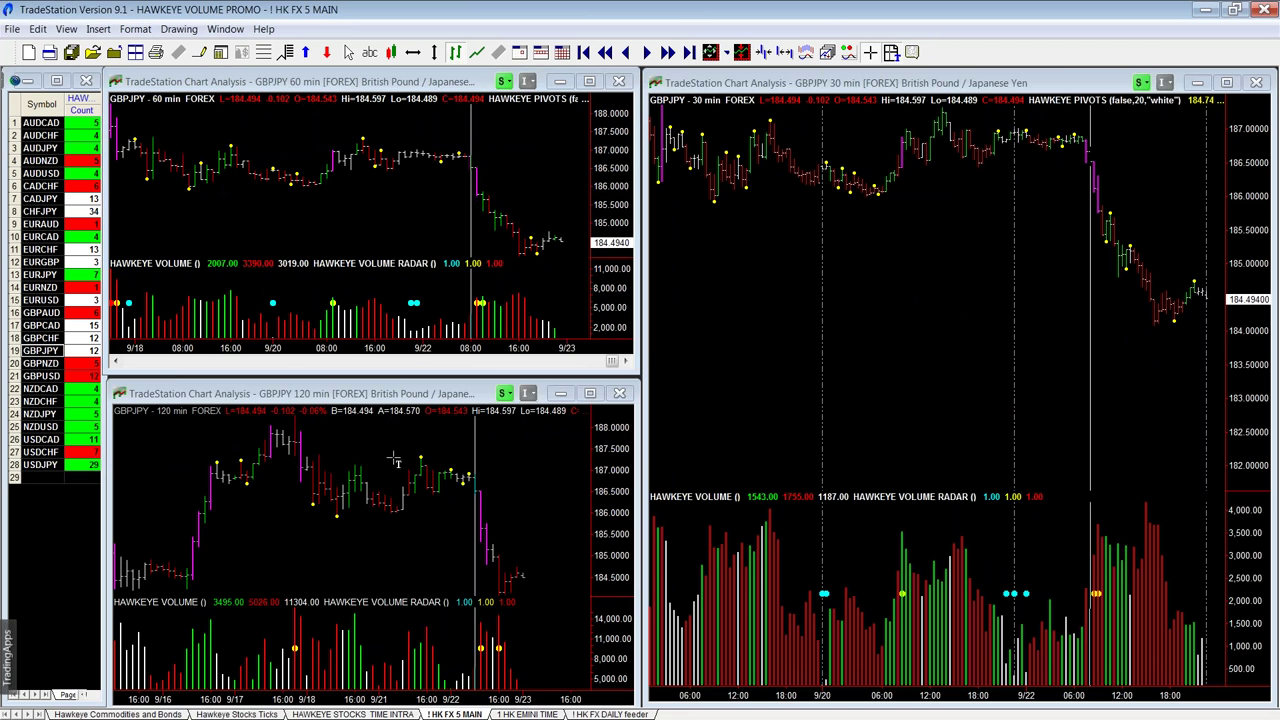
mouse_move(412, 472)
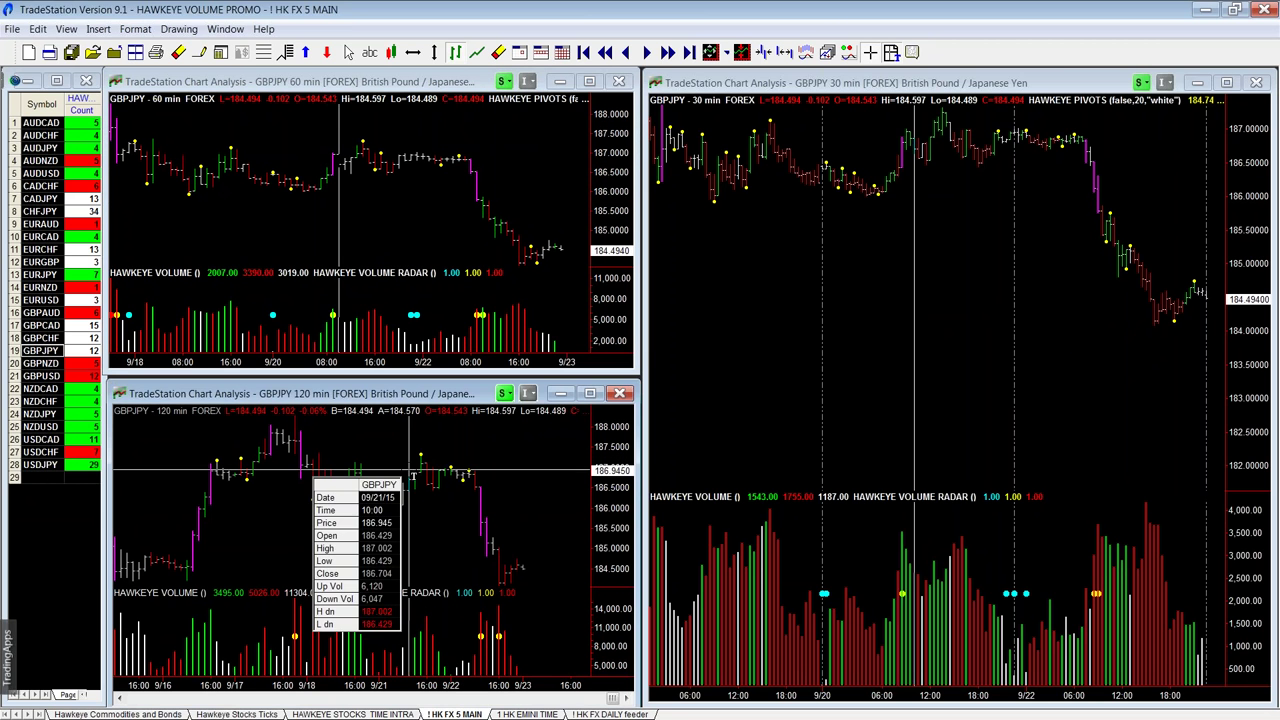
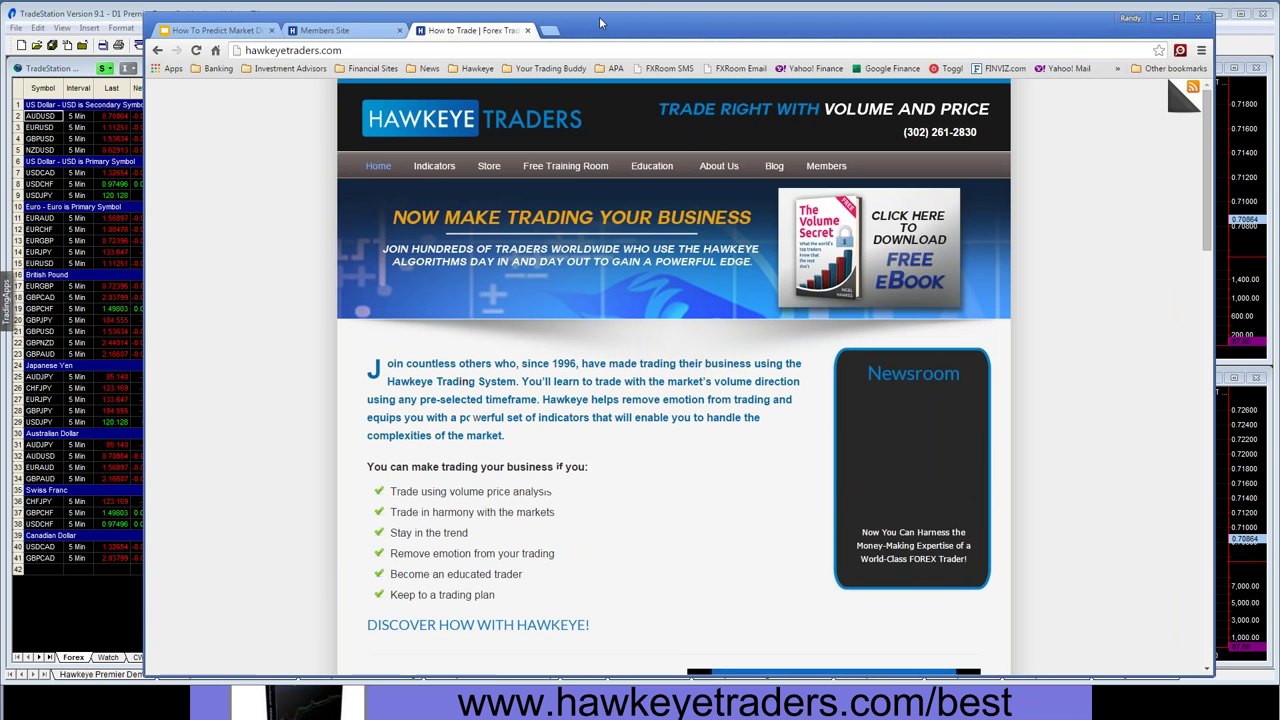
Step: View the Education offerings on the Hawkeye Traders website in the browser and dismiss the free book offer
mouse_move(652, 166)
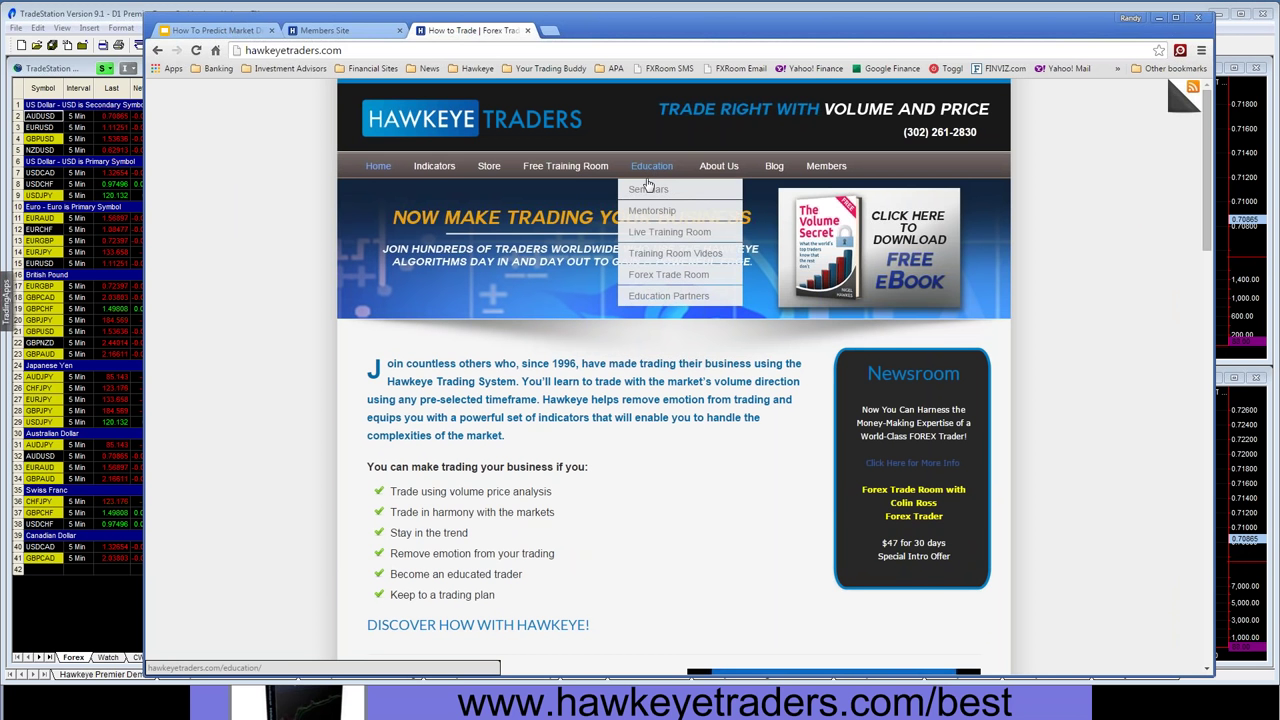
mouse_move(648, 195)
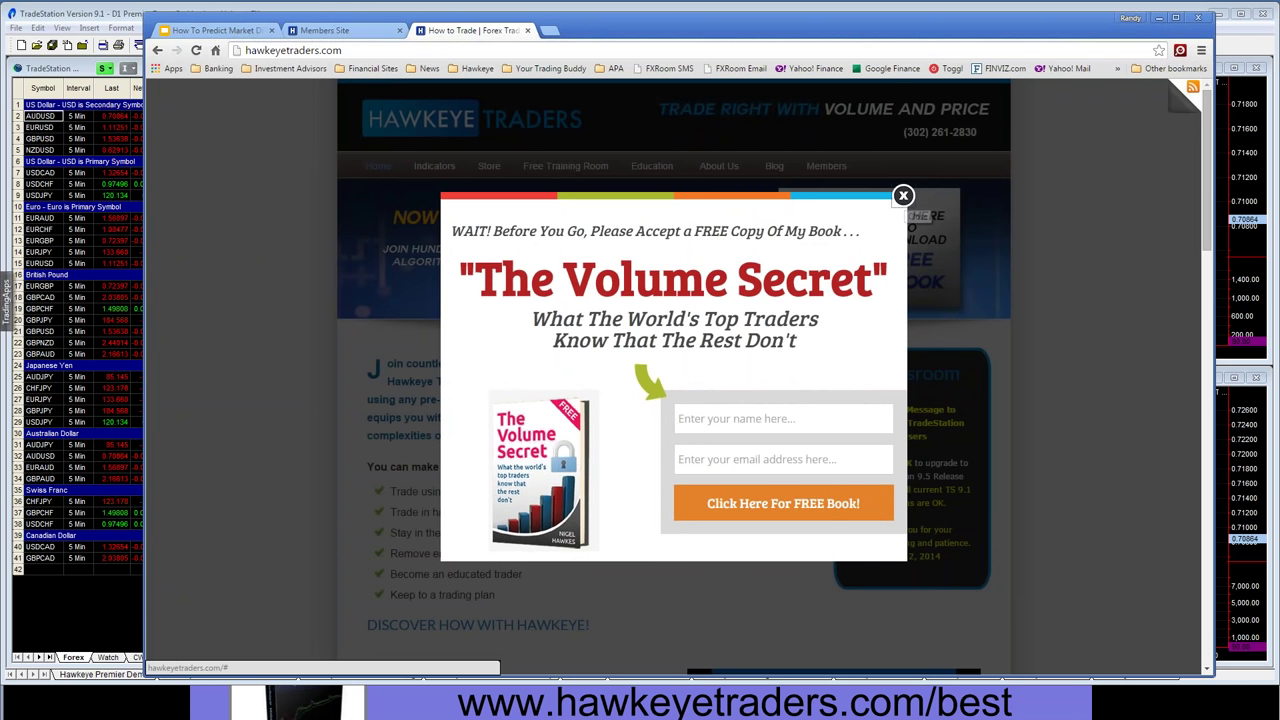
left_click(903, 196)
mouse_move(700, 190)
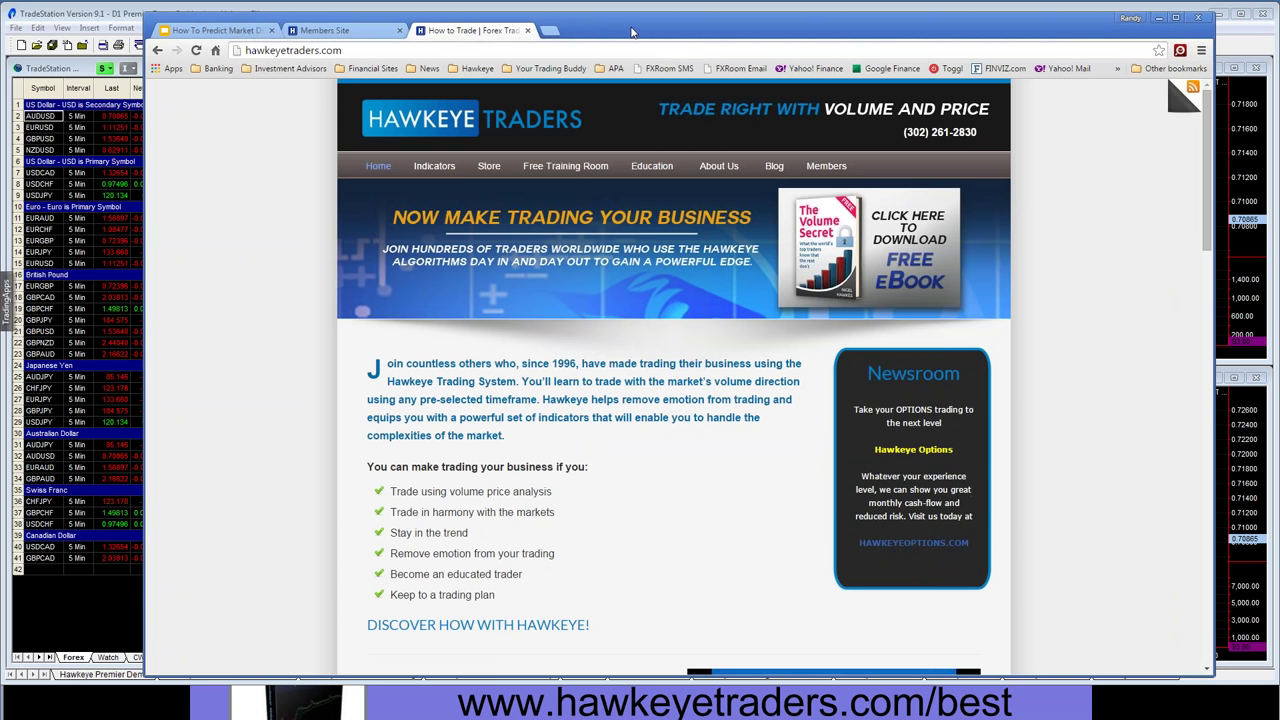
left_click_drag(632, 32, 626, 25)
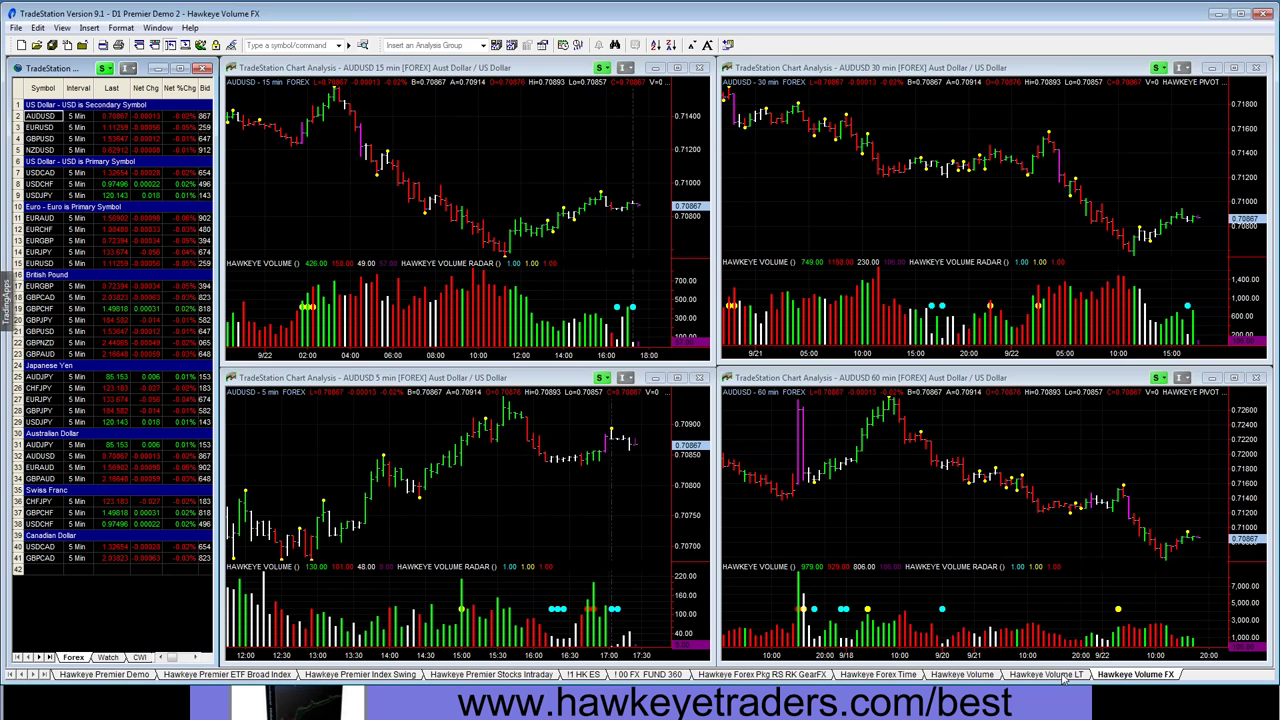
Step: Review the Hawkeye Volume LT, Hawkeye Volume and Hawkeye Premier ETF Broad Index workspaces in TradeStation, and open Hawkeye Premier Demo
left_click(1062, 675)
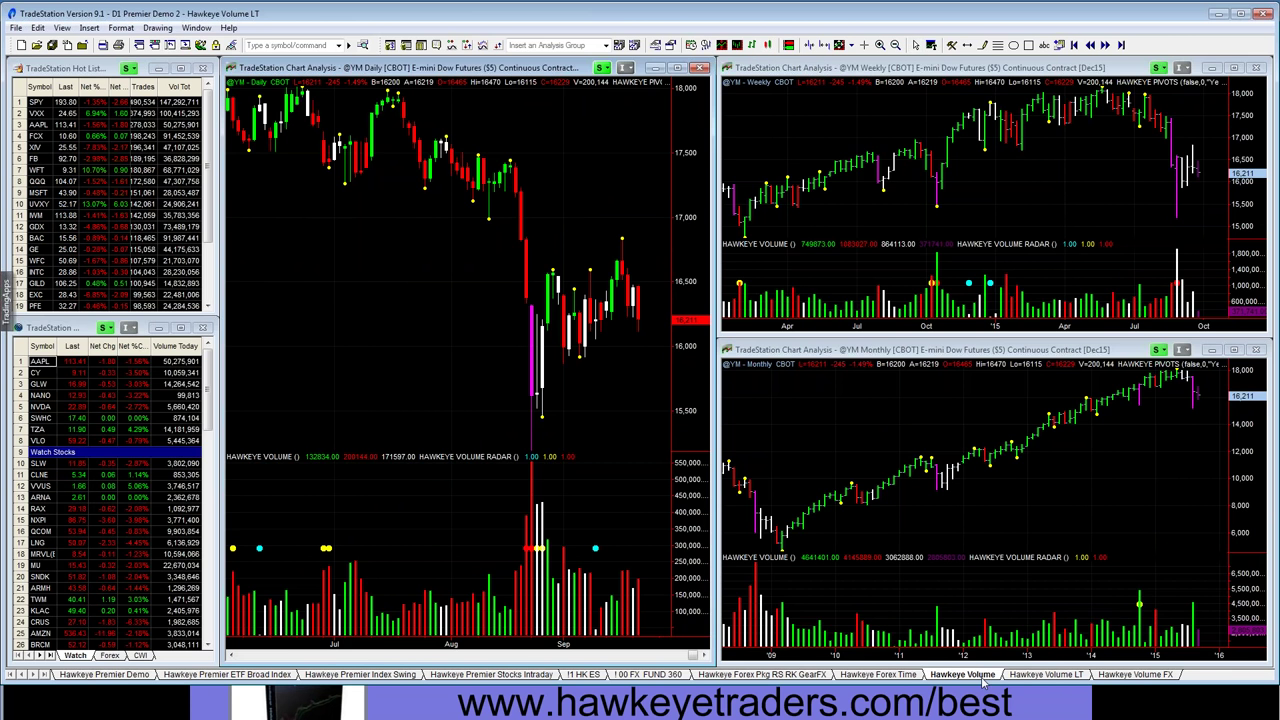
left_click(984, 677)
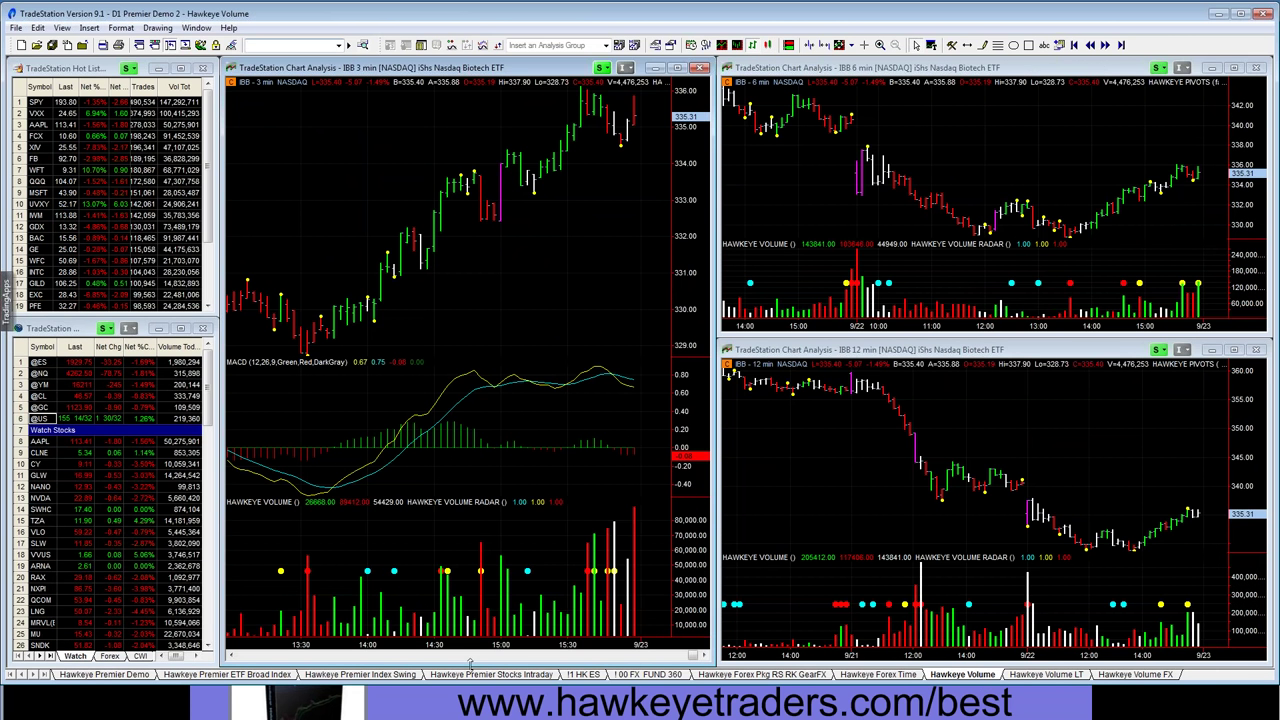
left_click(266, 677)
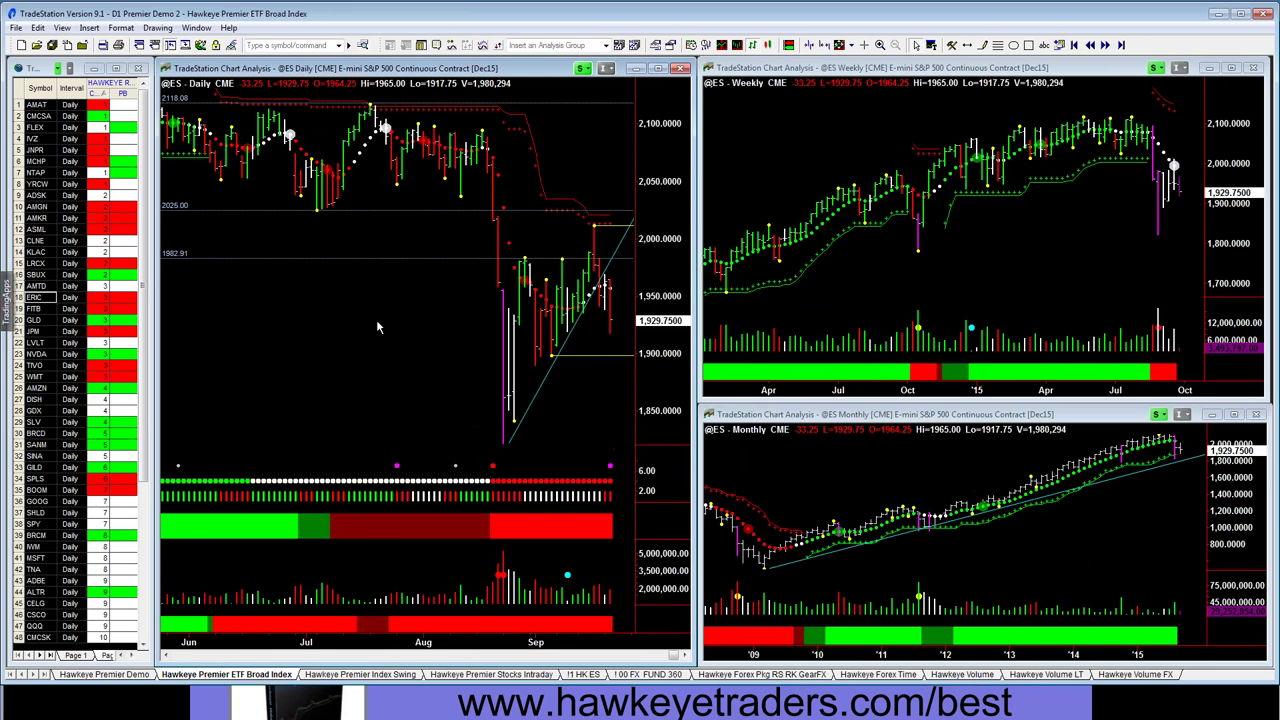
left_click(130, 676)
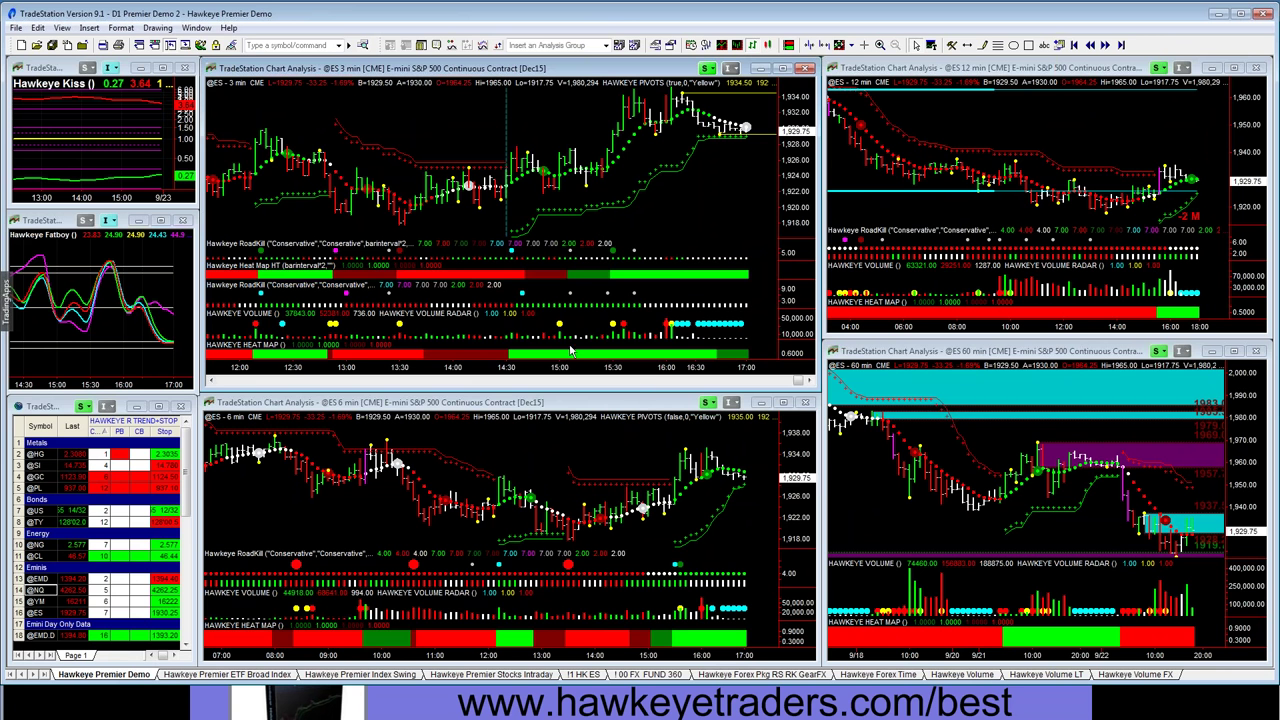
left_click_drag(627, 388, 626, 662)
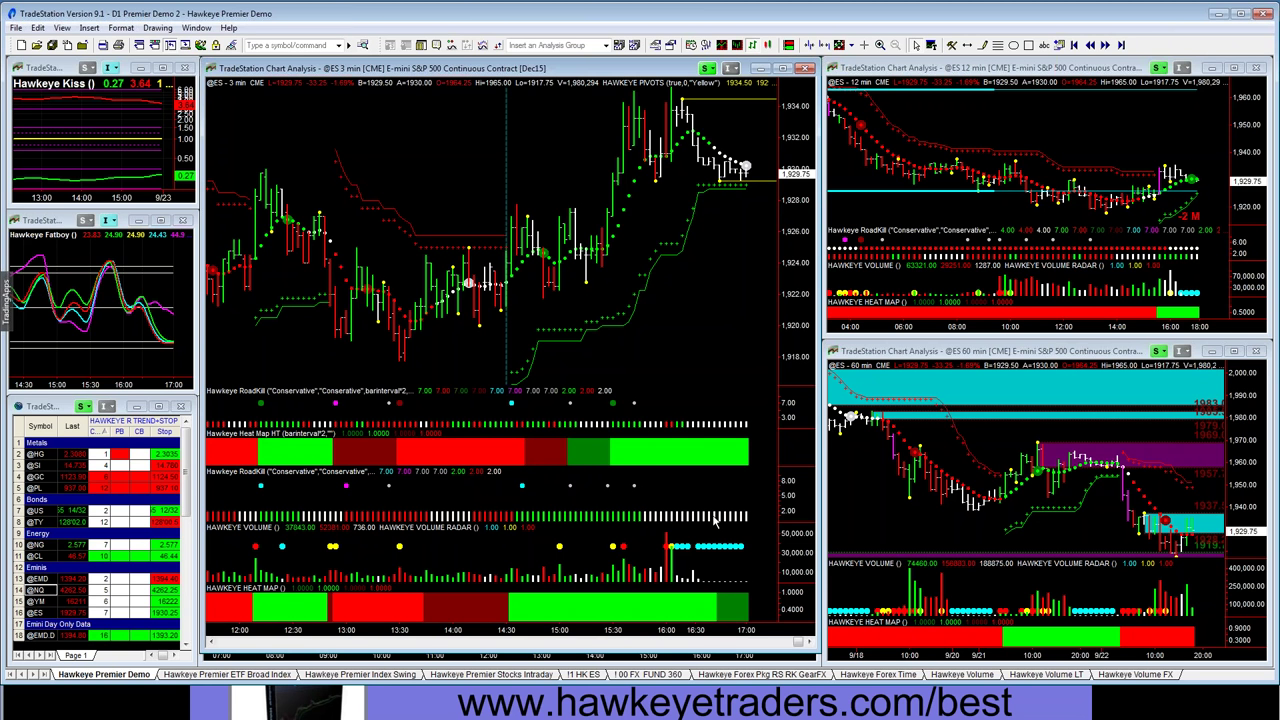
left_click_drag(795, 643, 758, 645)
mouse_move(380, 268)
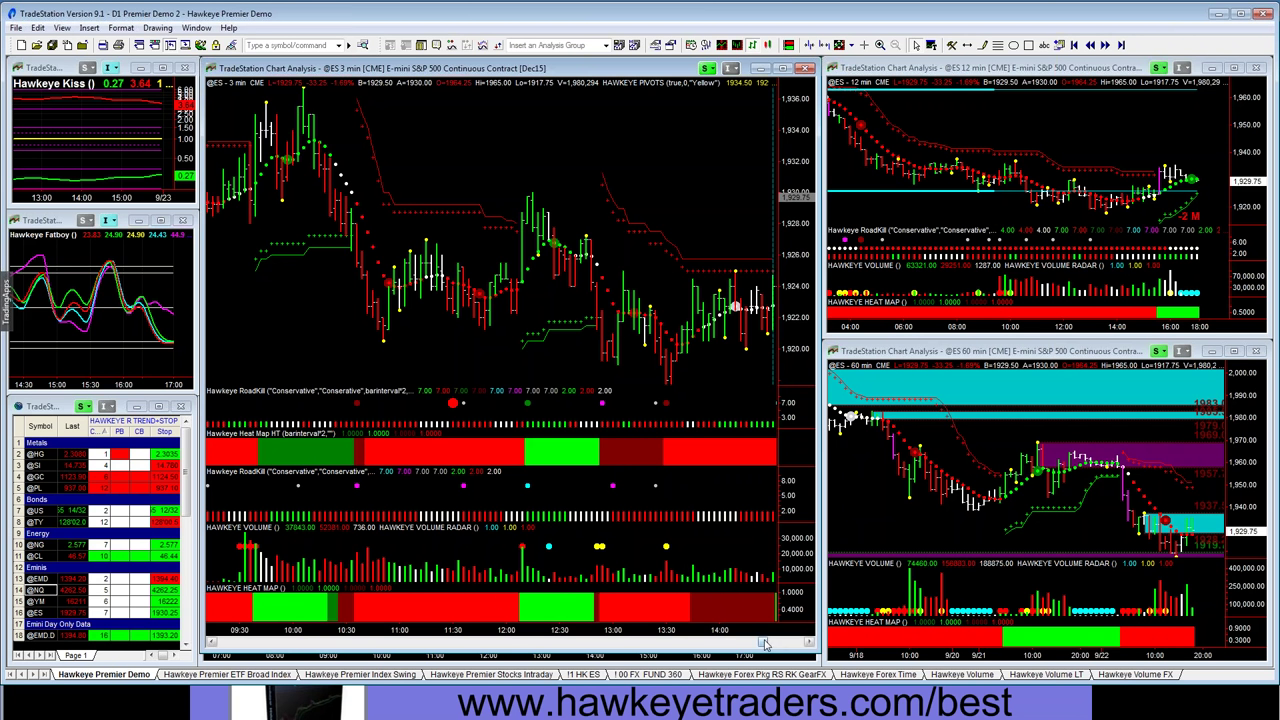
left_click_drag(762, 645, 798, 645)
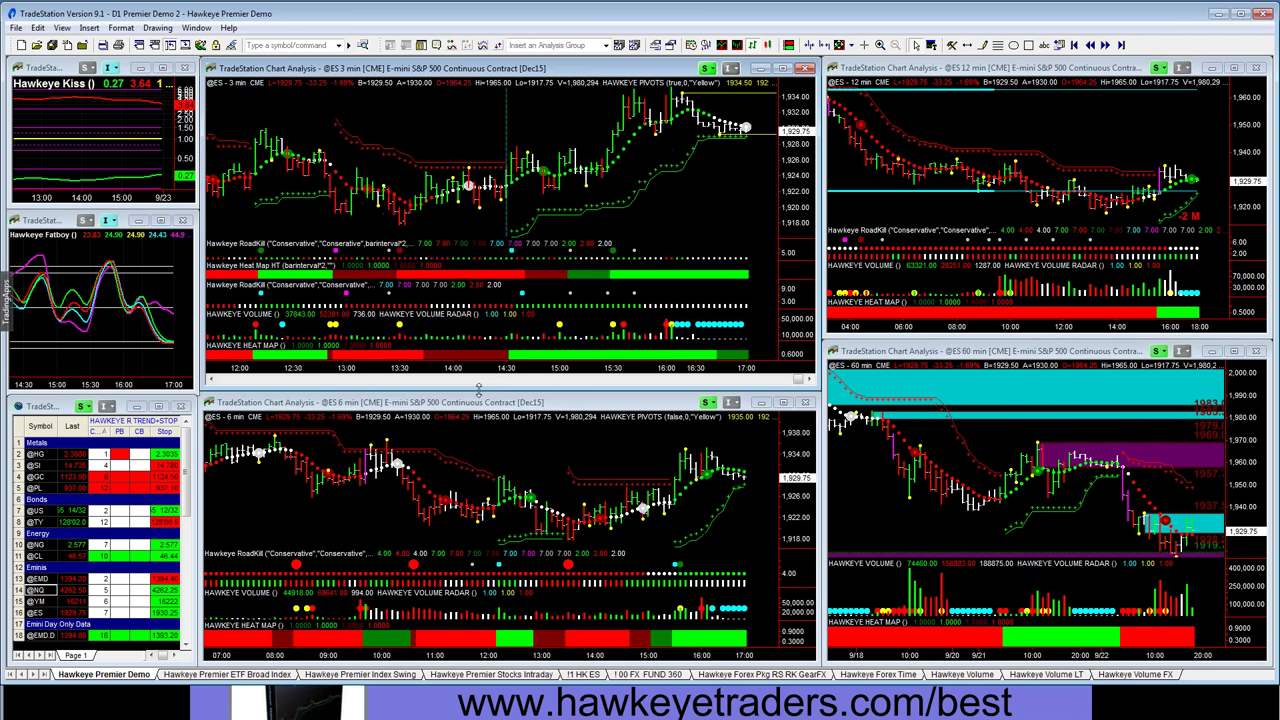
Step: Review the Hawkeye Volume FX, Hawkeye Volume and Hawkeye Volume LT workspaces, finishing on Hawkeye Volume FX
left_click(1125, 676)
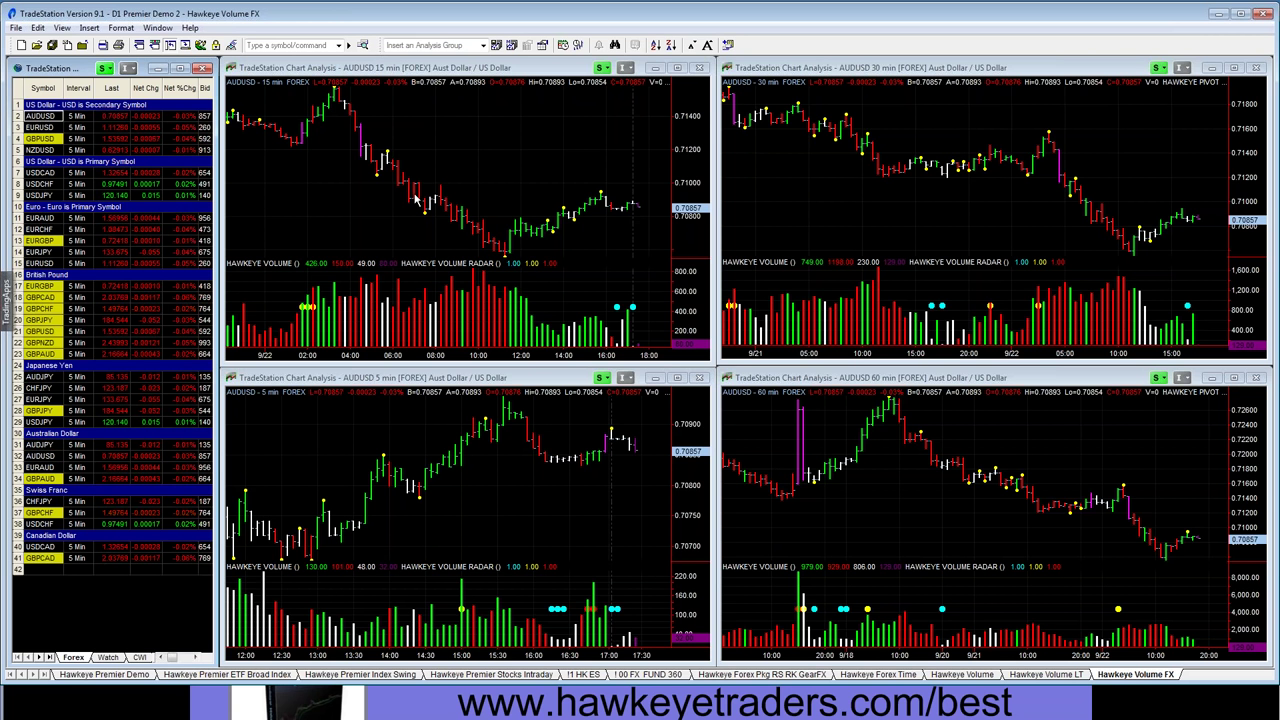
left_click(970, 675)
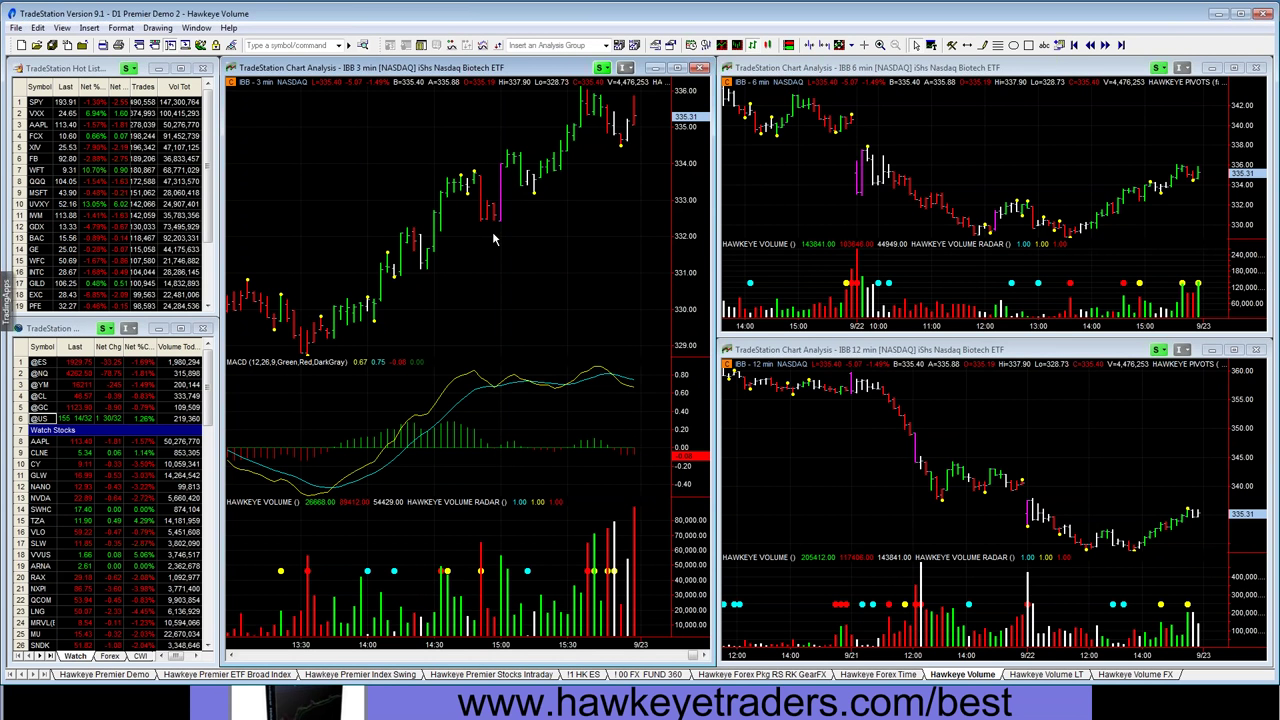
left_click(1065, 677)
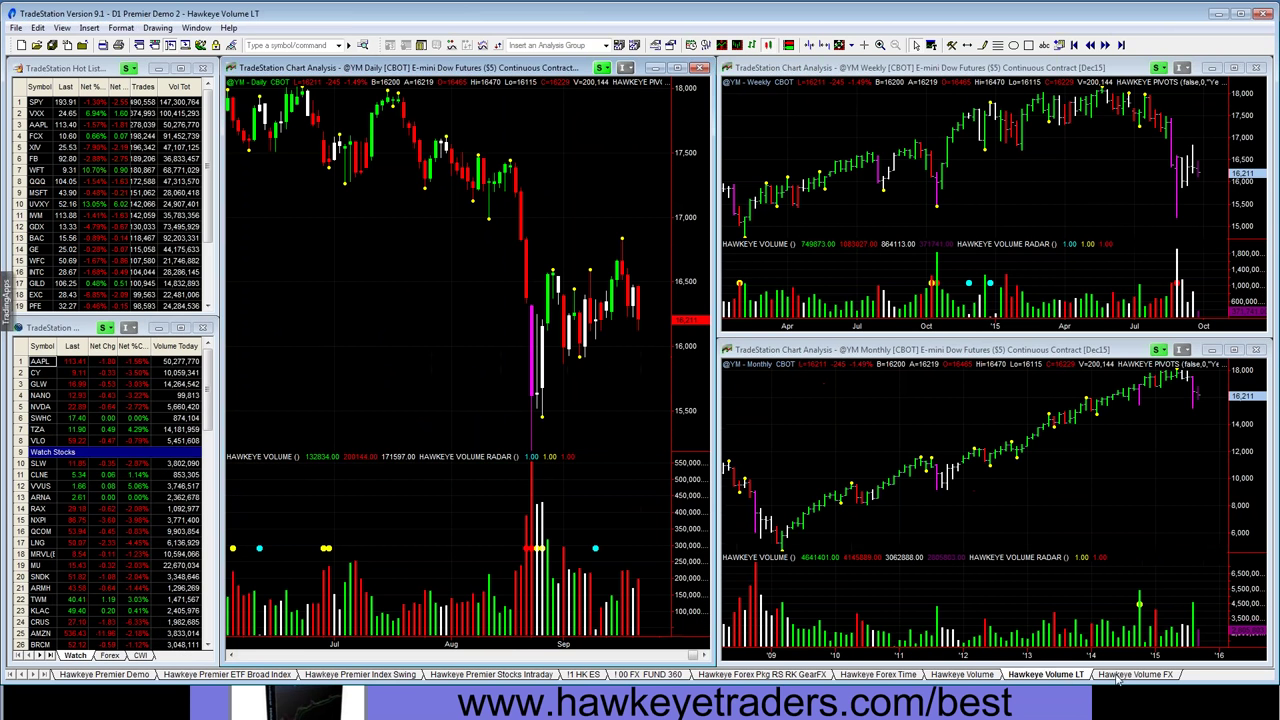
left_click(1120, 677)
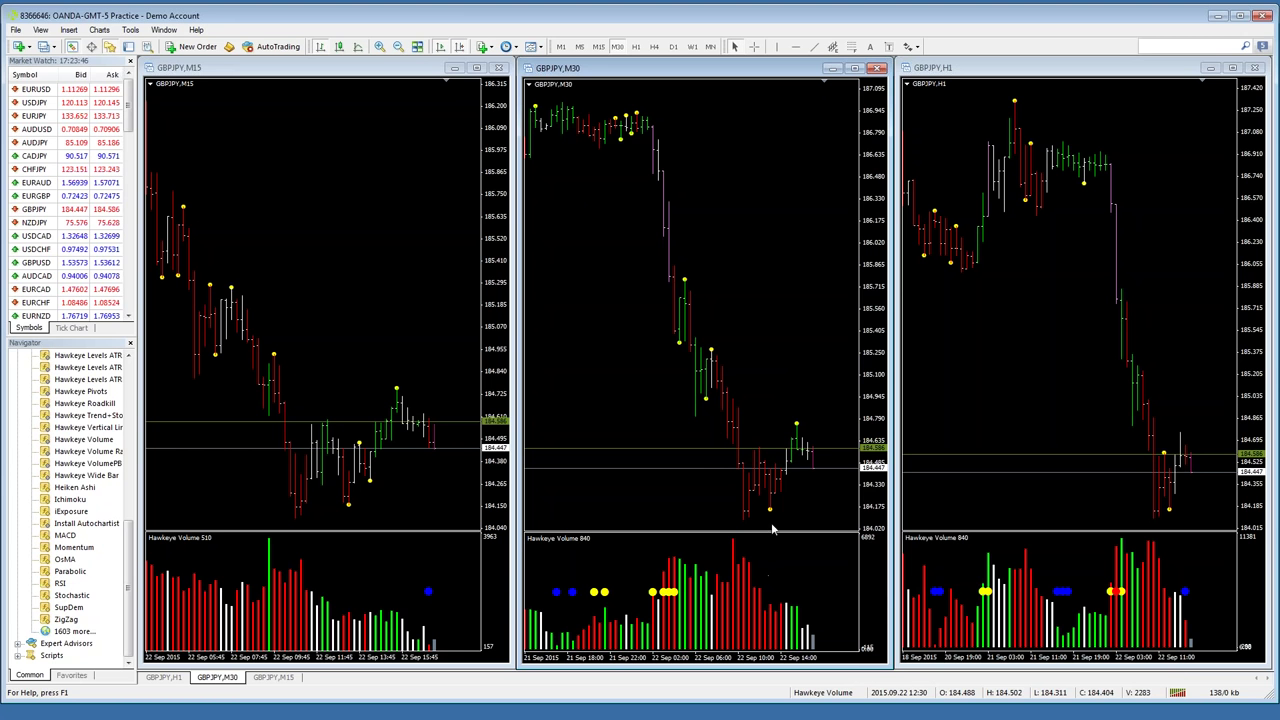
Step: Switch to MetaTrader, look at the GBPJPY 30-minute chart, and load the Hawkeye Trend Vol FM RK profile
mouse_move(769, 505)
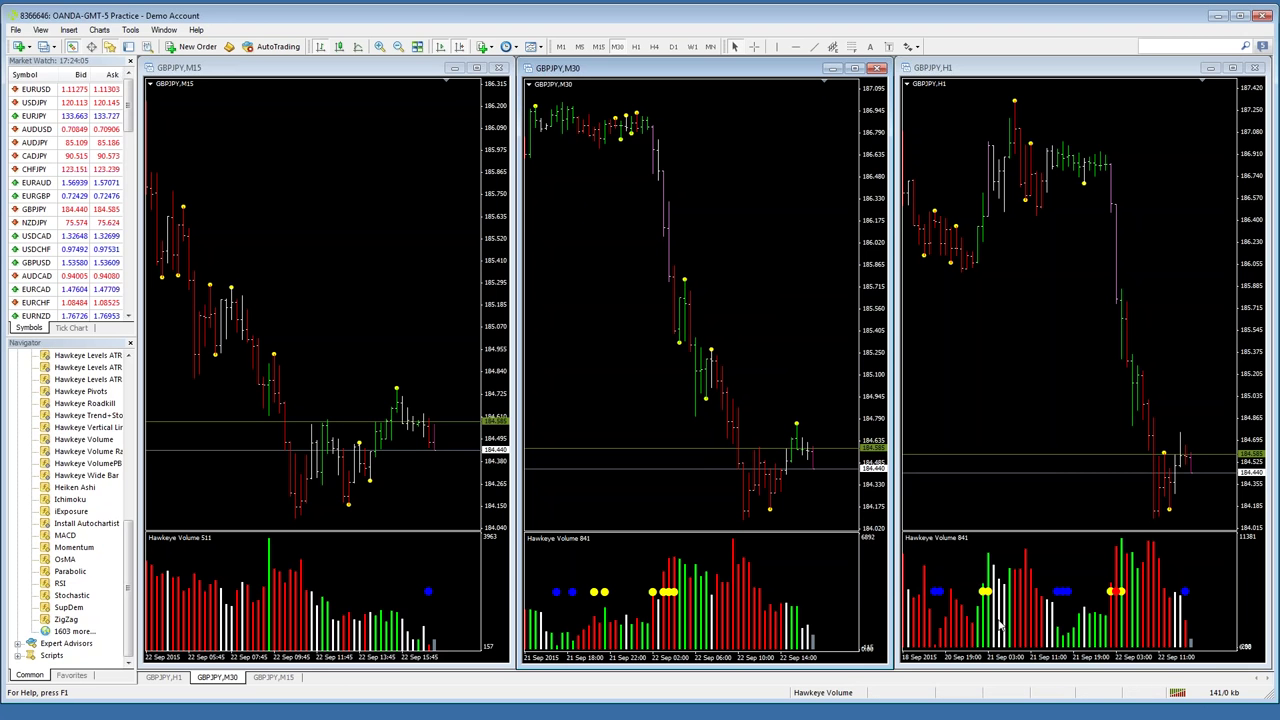
left_click(823, 693)
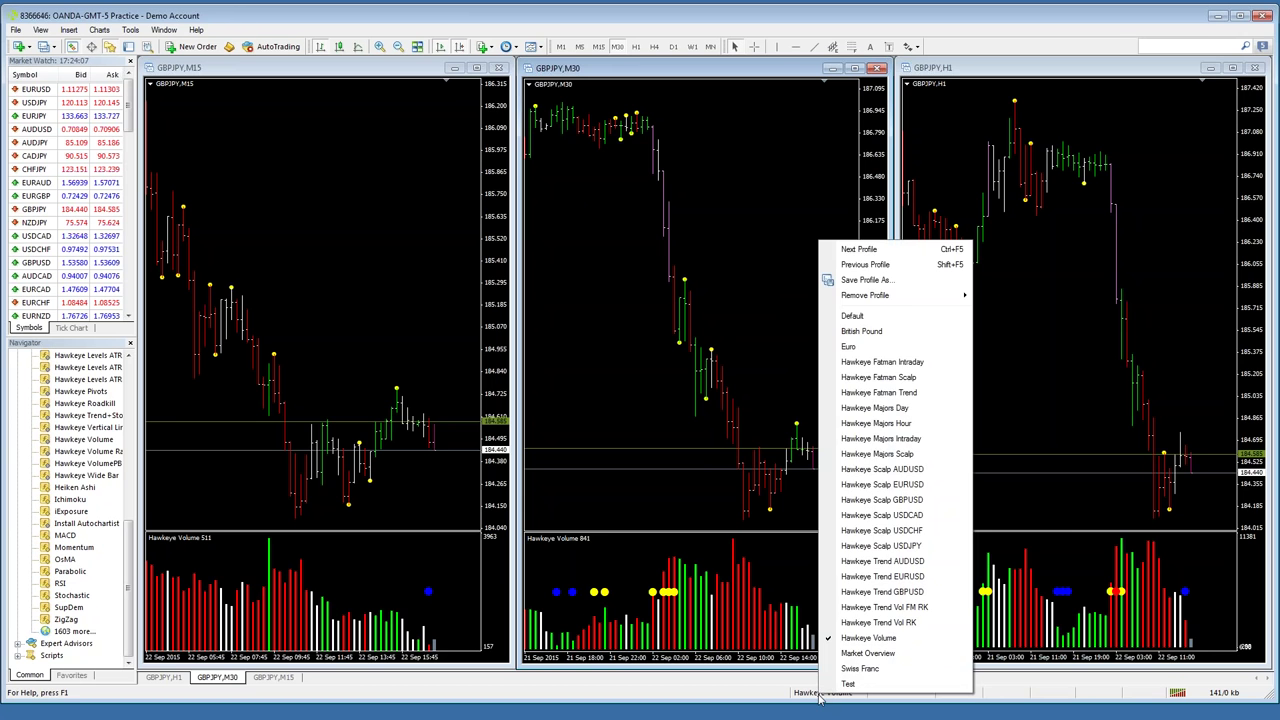
left_click(895, 608)
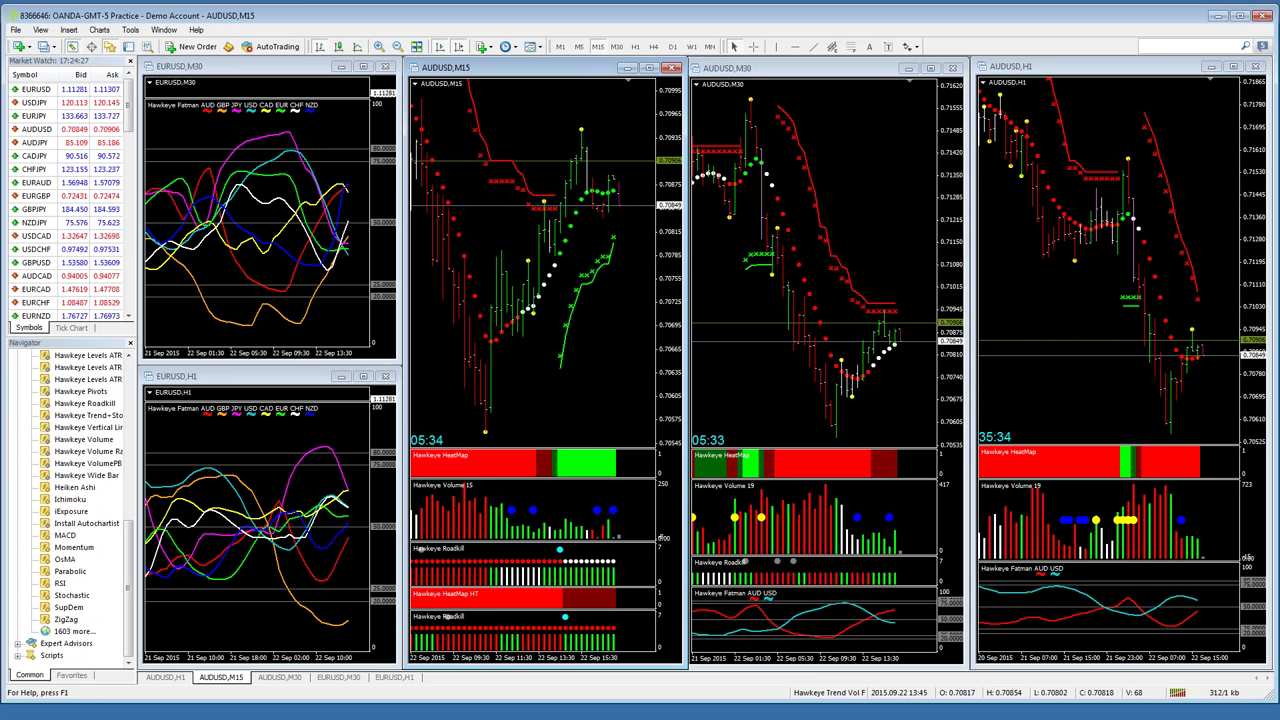
Step: Examine the AUDUSD 15-minute chart around the 22 September sell-off, comparing the wide bar, Hawkeye levels and volume with earlier and more recent bars
scroll(585, 300, "up", 10)
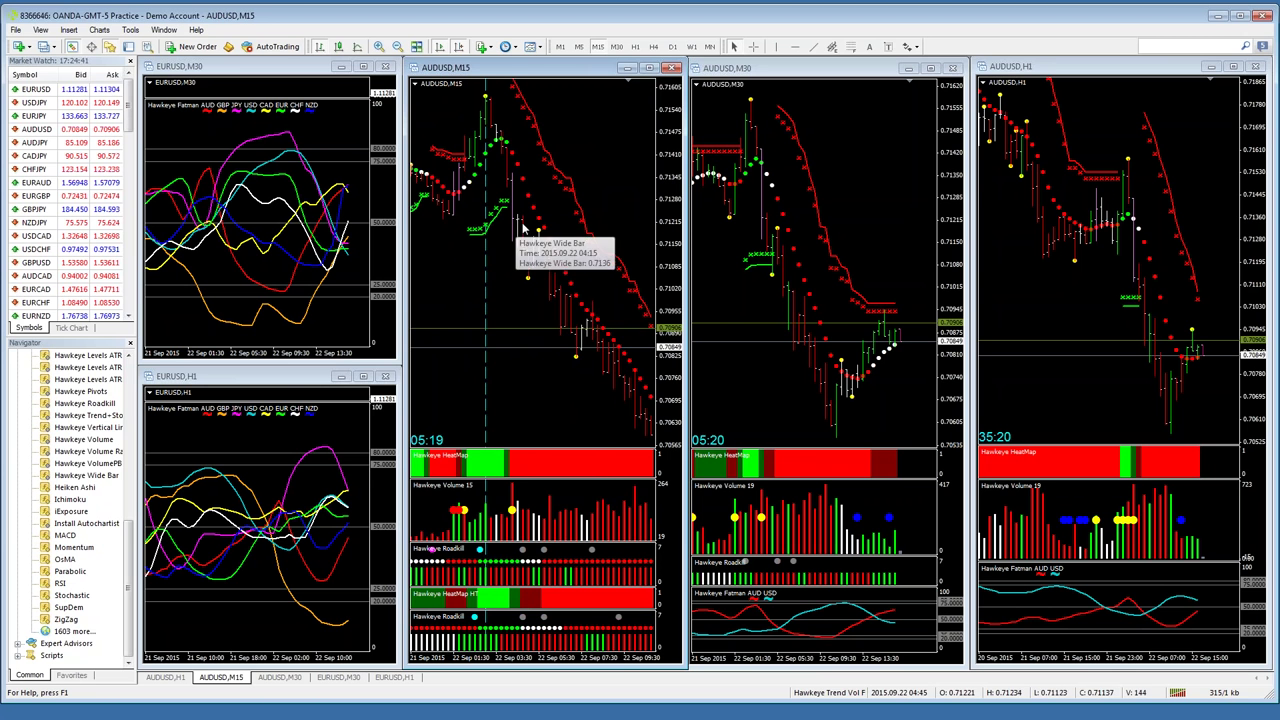
scroll(553, 237, "down", 10)
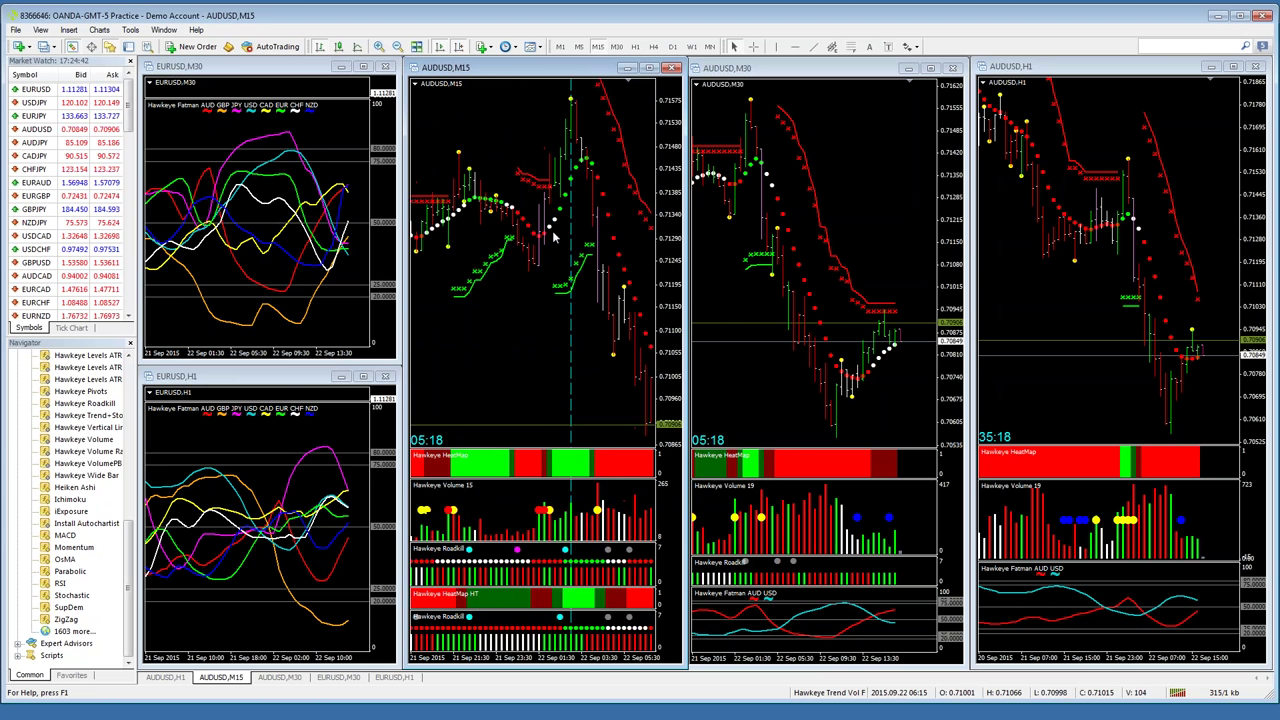
scroll(553, 237, "up", 5)
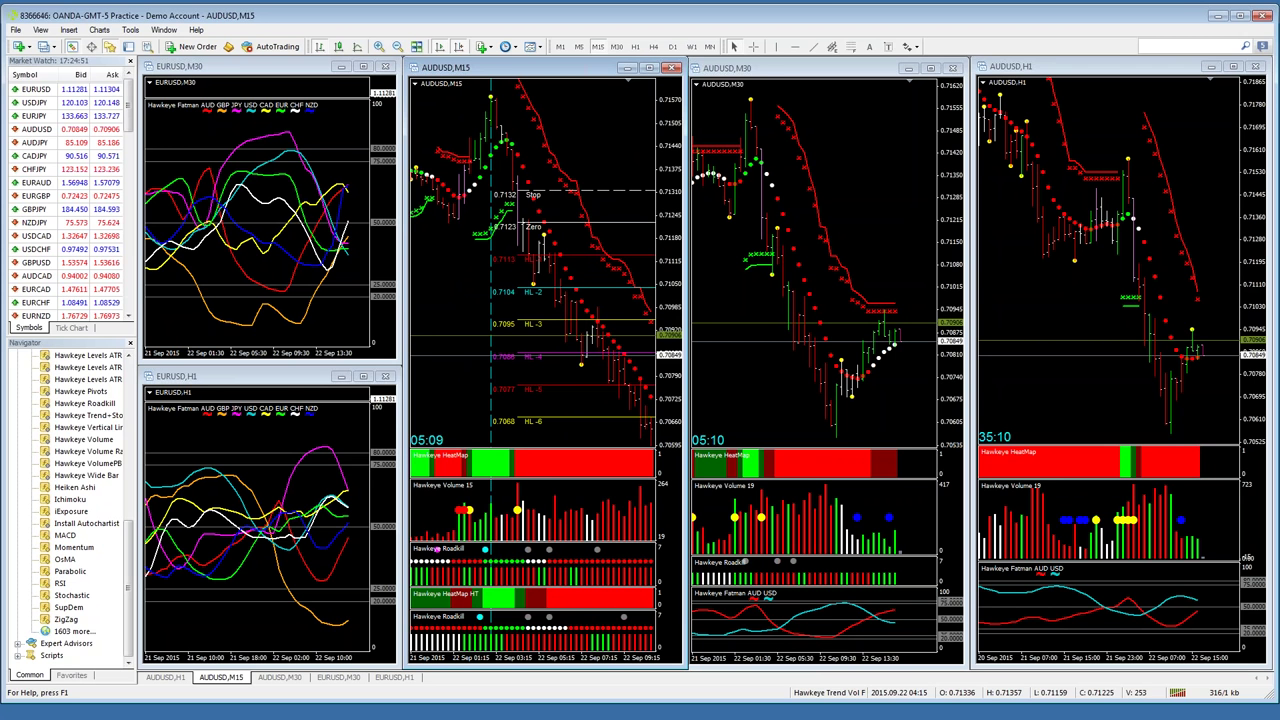
mouse_move(567, 333)
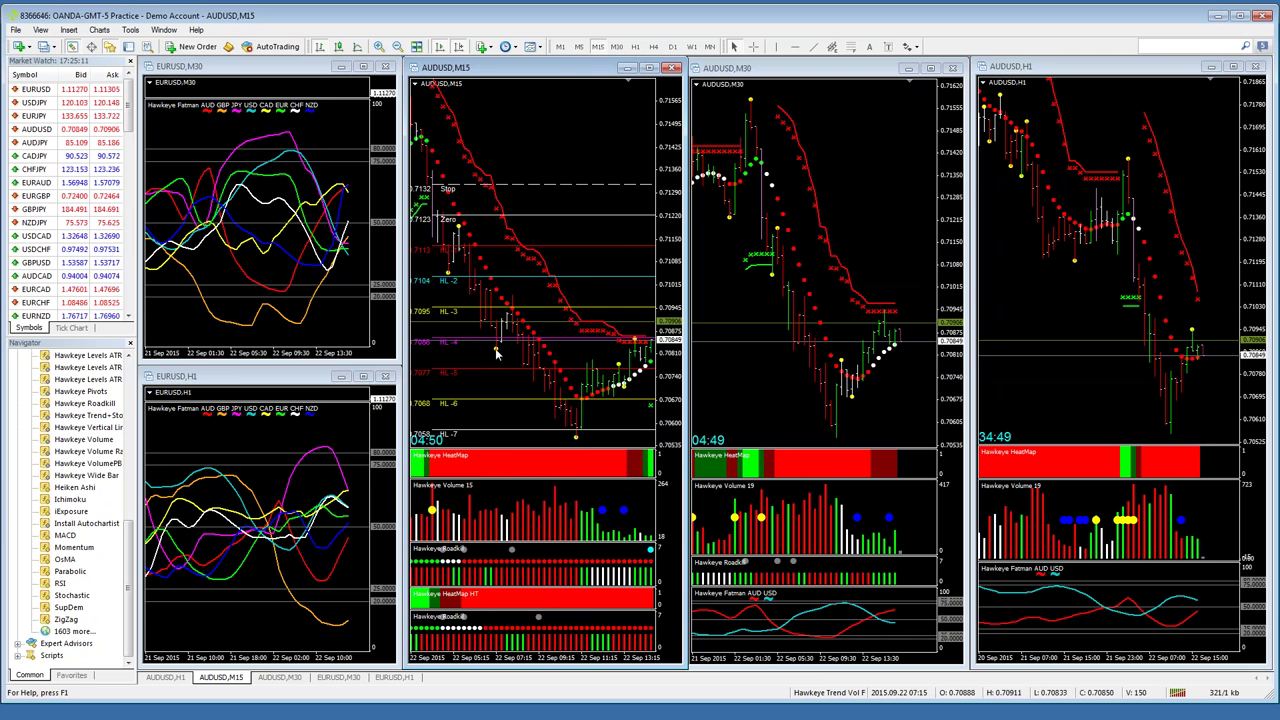
scroll(495, 350, "down", 3)
scroll(495, 354, "down", 2)
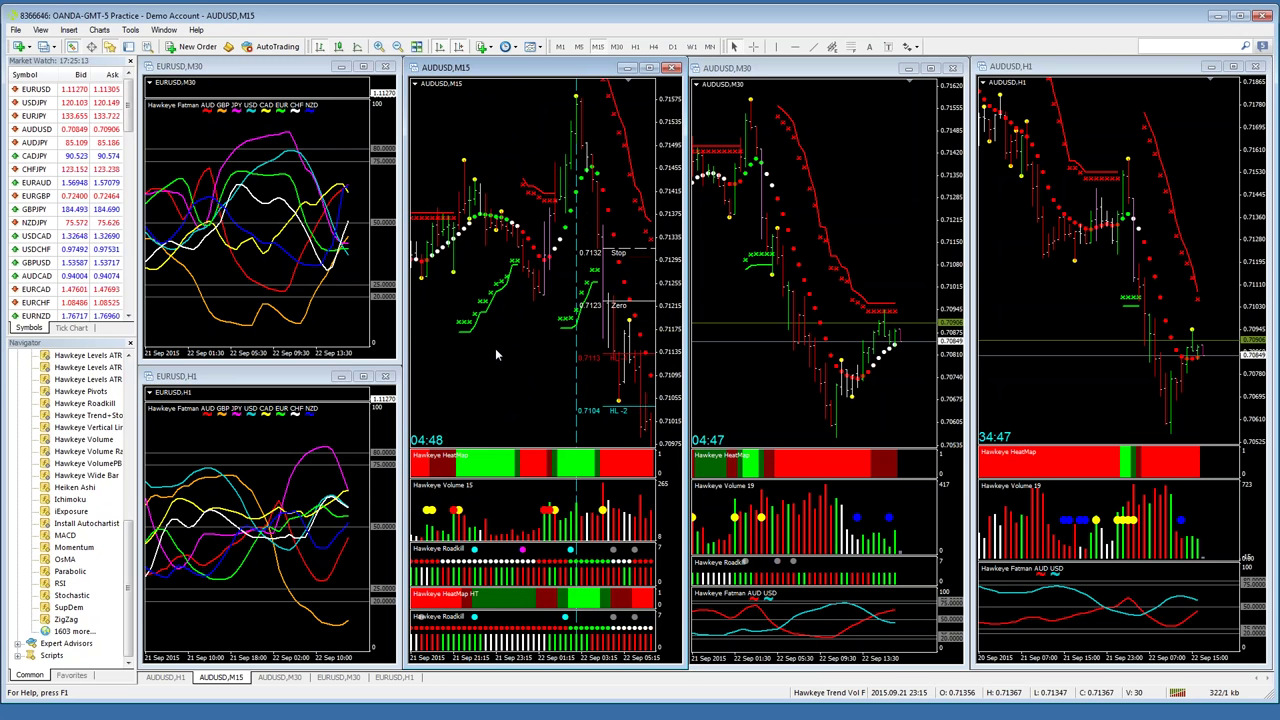
scroll(495, 350, "up", 3)
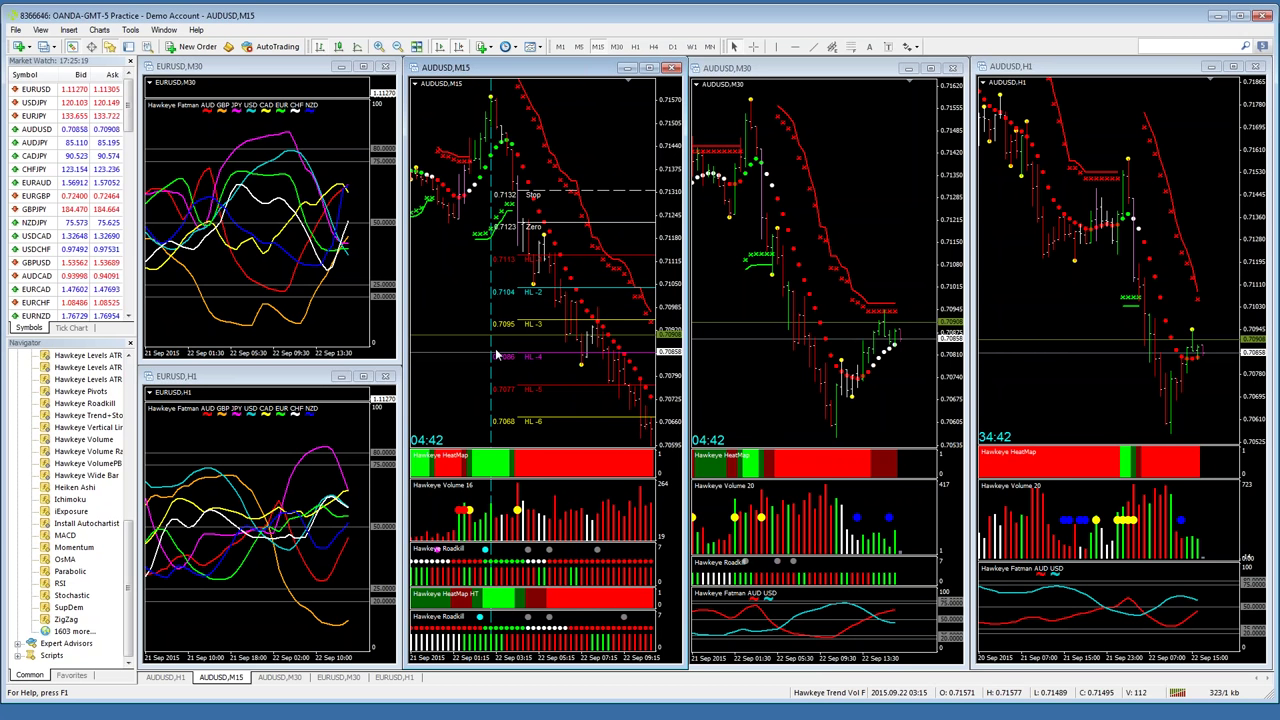
Step: Load the Hawkeye Volume profile and make the GBPJPY 15-minute chart active
left_click(828, 698)
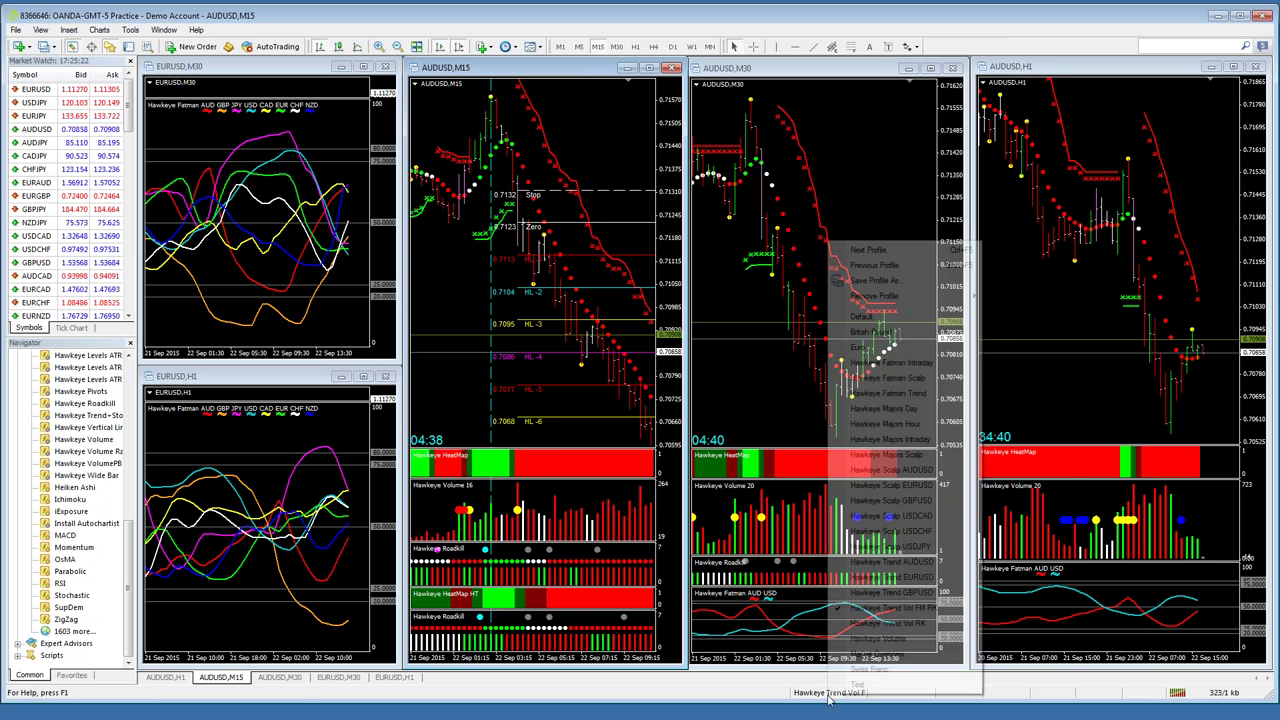
left_click(886, 640)
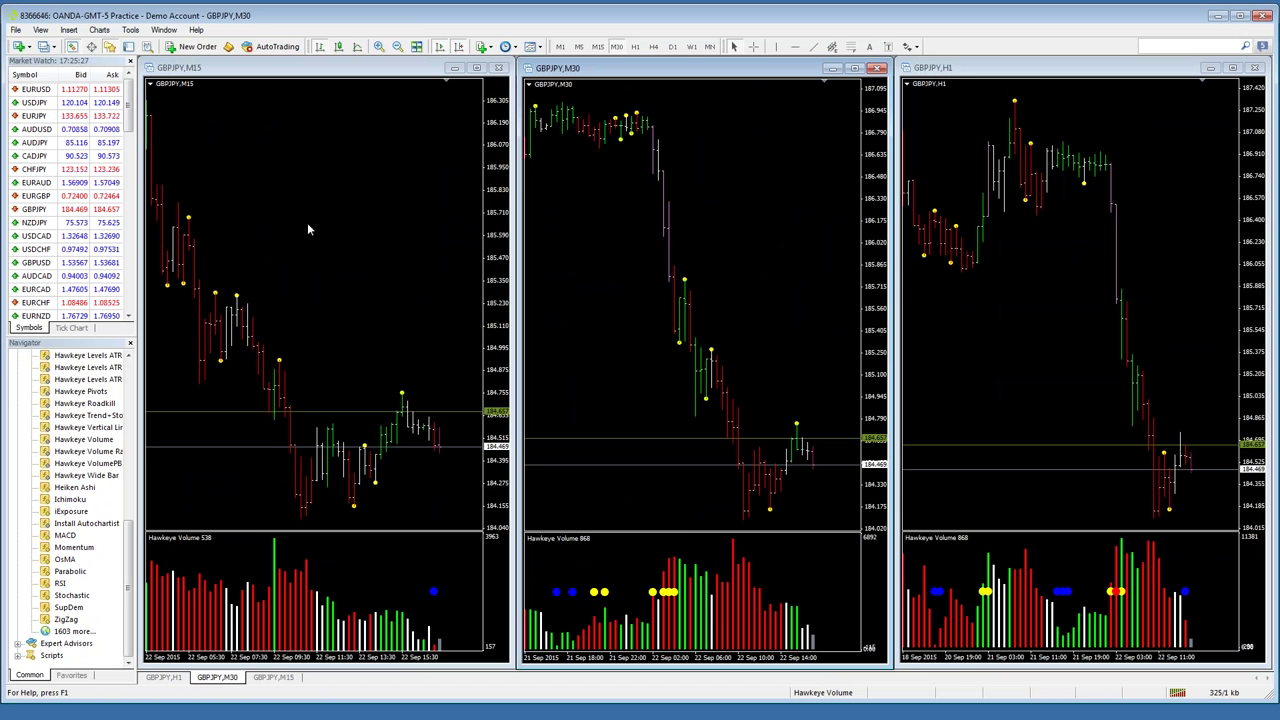
left_click(307, 224)
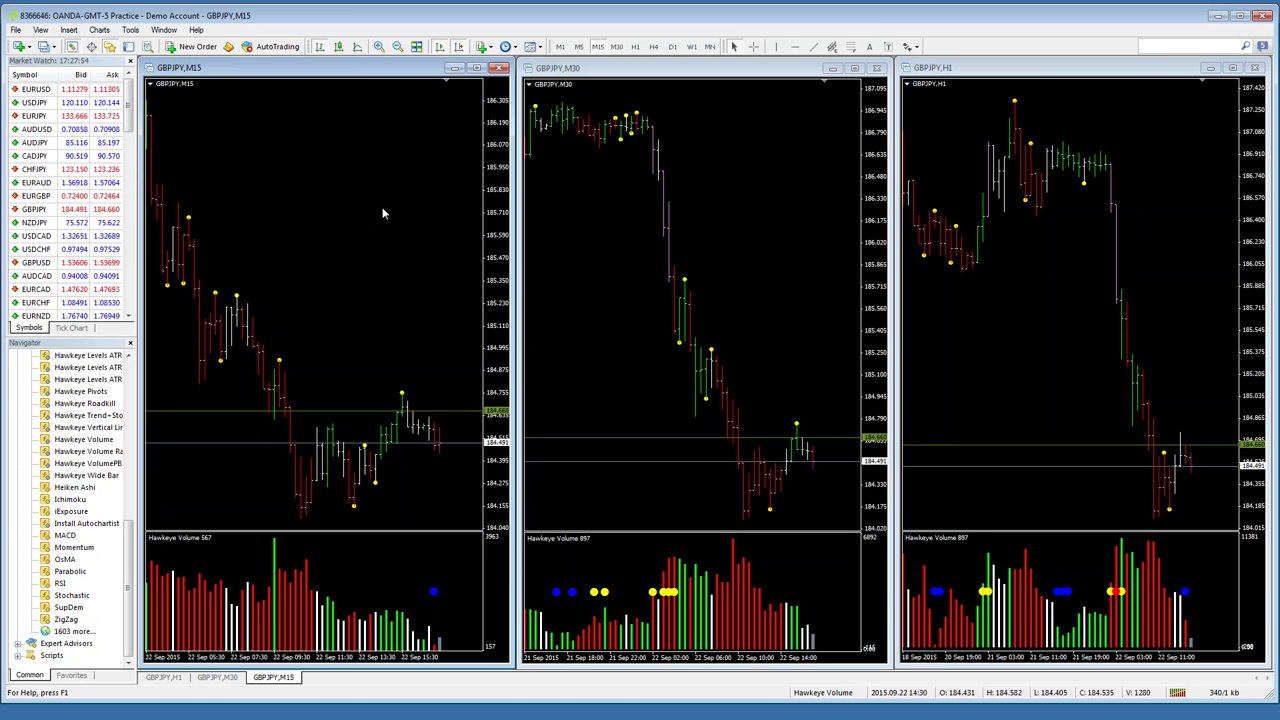
Step: Minimize MetaTrader to reach NinjaTrader and set the GOOG 30-minute chart's style to Candlestick
left_click(1217, 17)
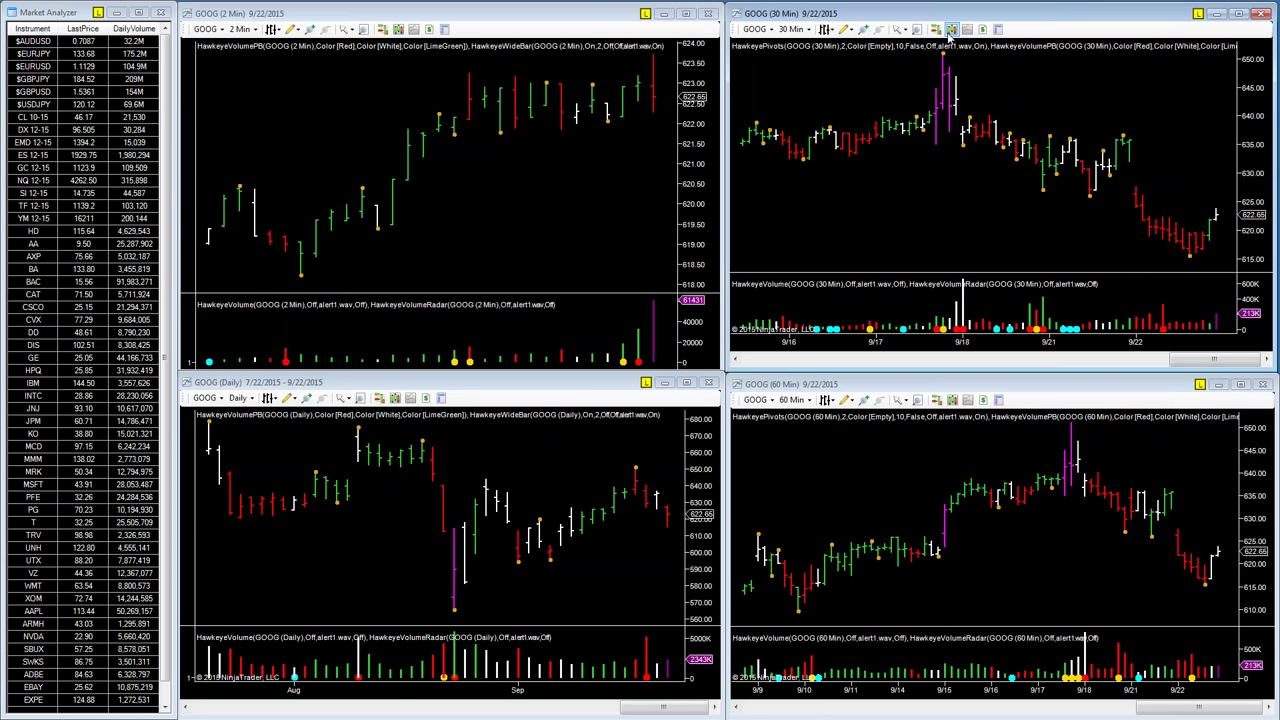
left_click(826, 29)
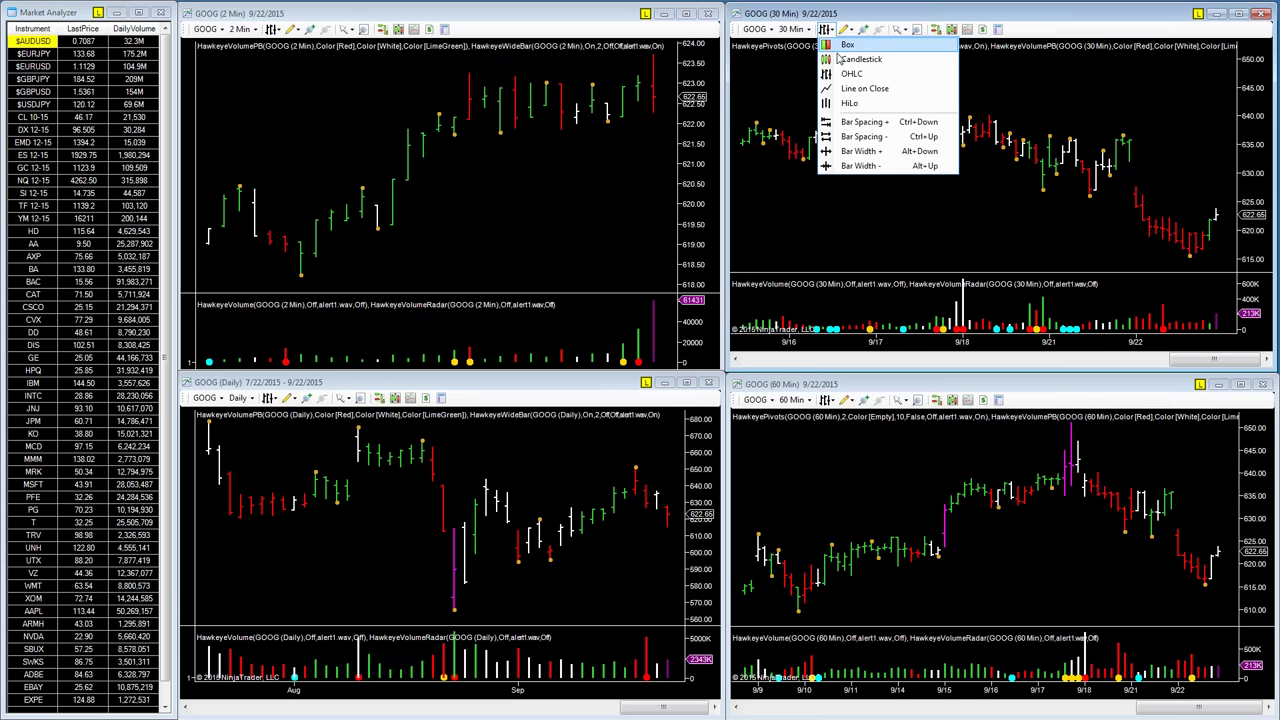
left_click(860, 59)
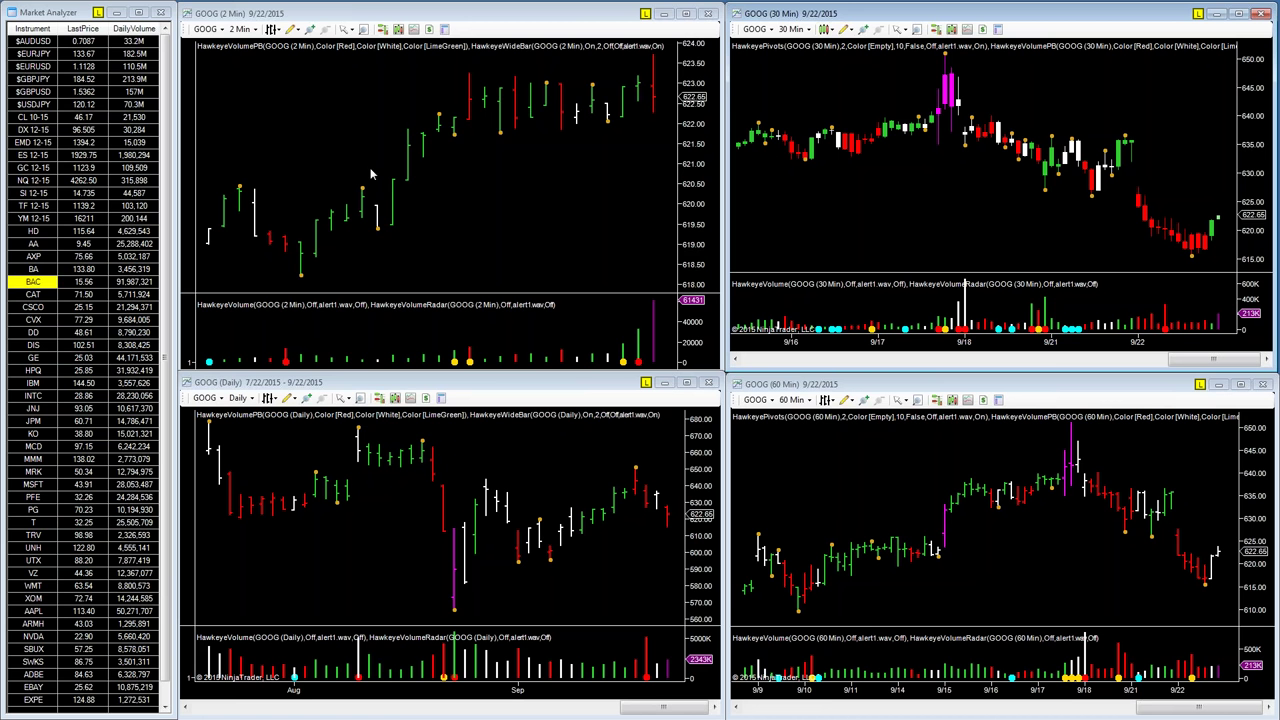
Step: Load $AUDUSD from the Market Analyzer into the linked charts and review the 15-minute chart's earlier and latest bars
left_click(37, 45)
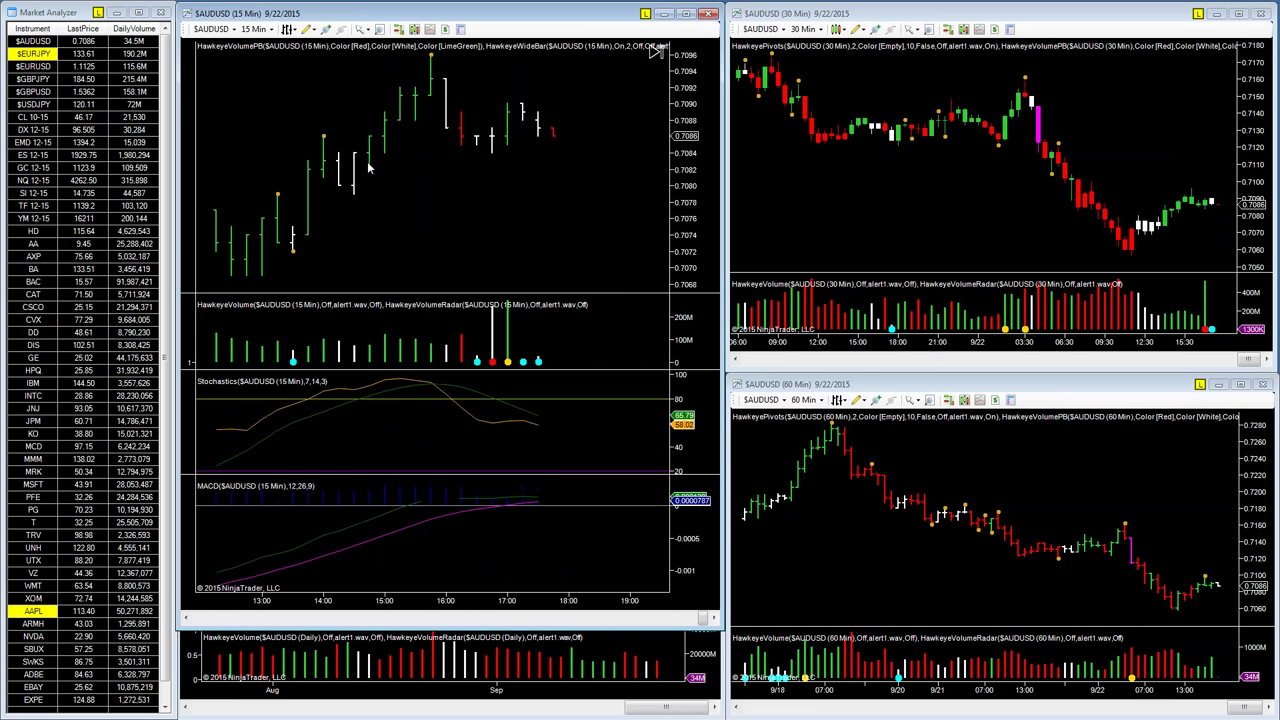
scroll(368, 166, "up", 10)
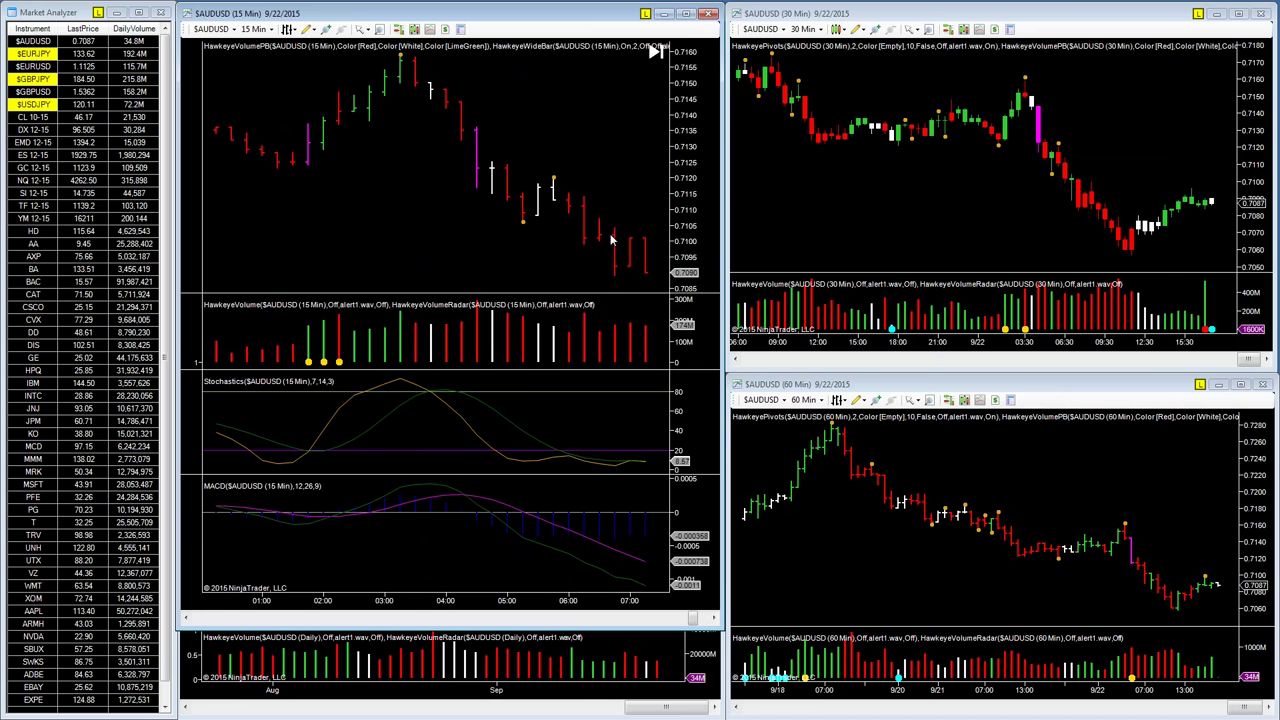
scroll(612, 240, "up", 8)
scroll(612, 240, "down", 20)
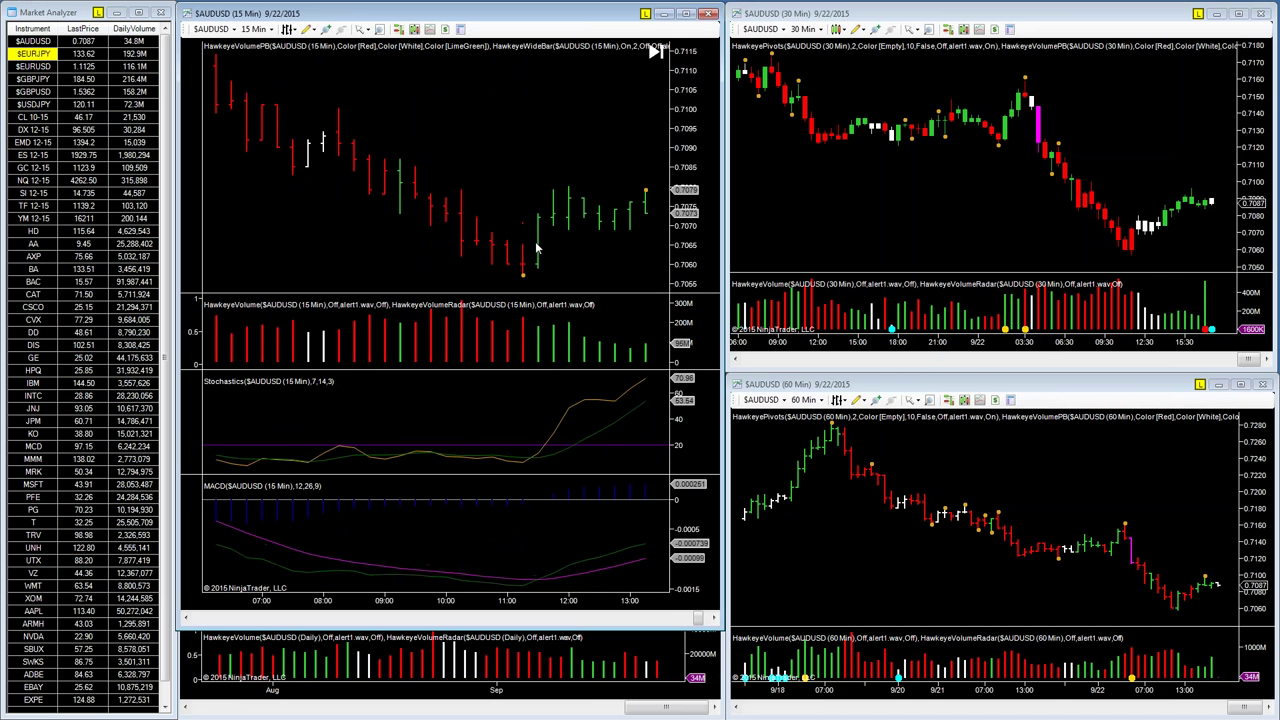
scroll(535, 248, "down", 3)
scroll(535, 248, "down", 10)
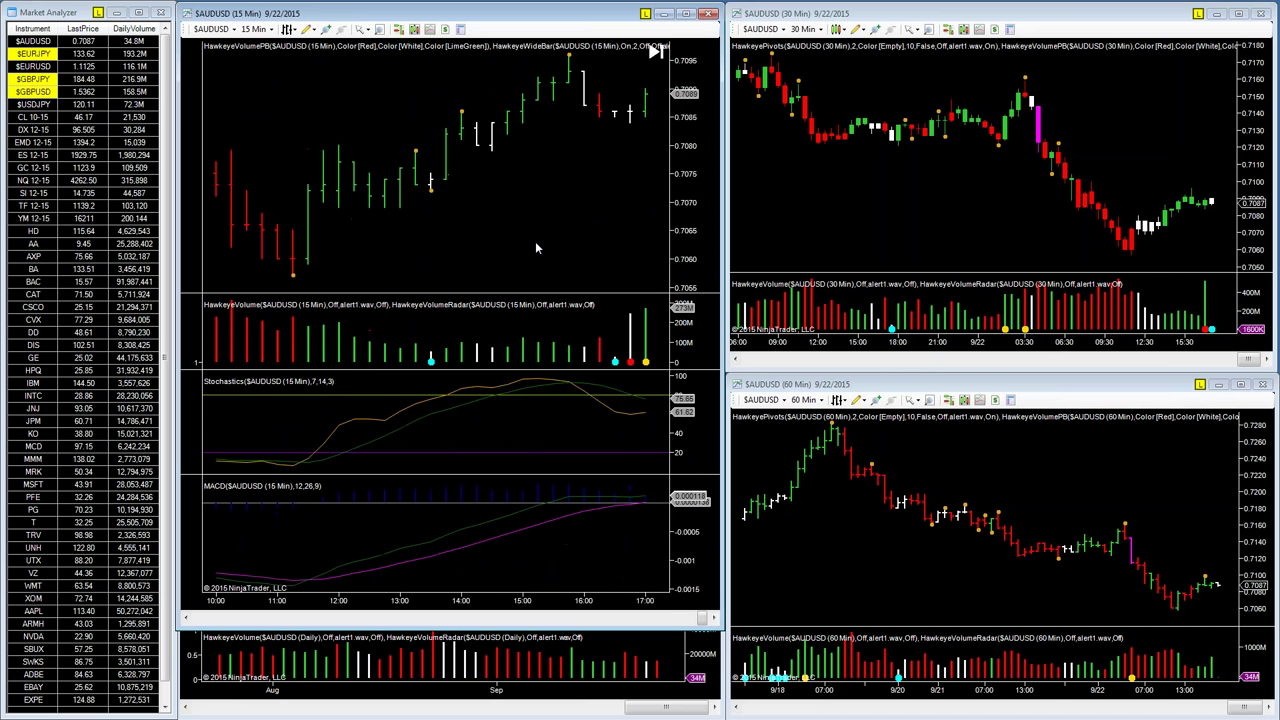
scroll(536, 248, "up", 6)
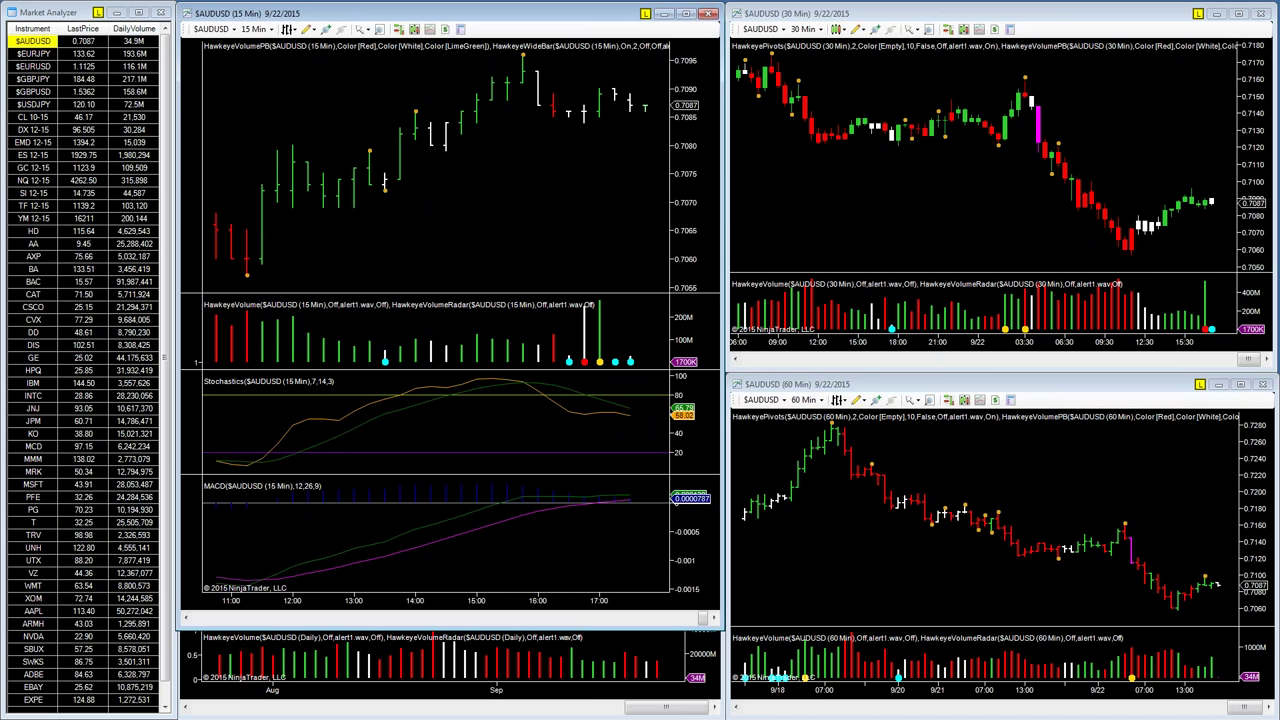
Step: Open NinjaTrader's Account Connections from the Control Center to view the available data feeds, then close the dialog and minimize the Control Center
key("alt+Tab")
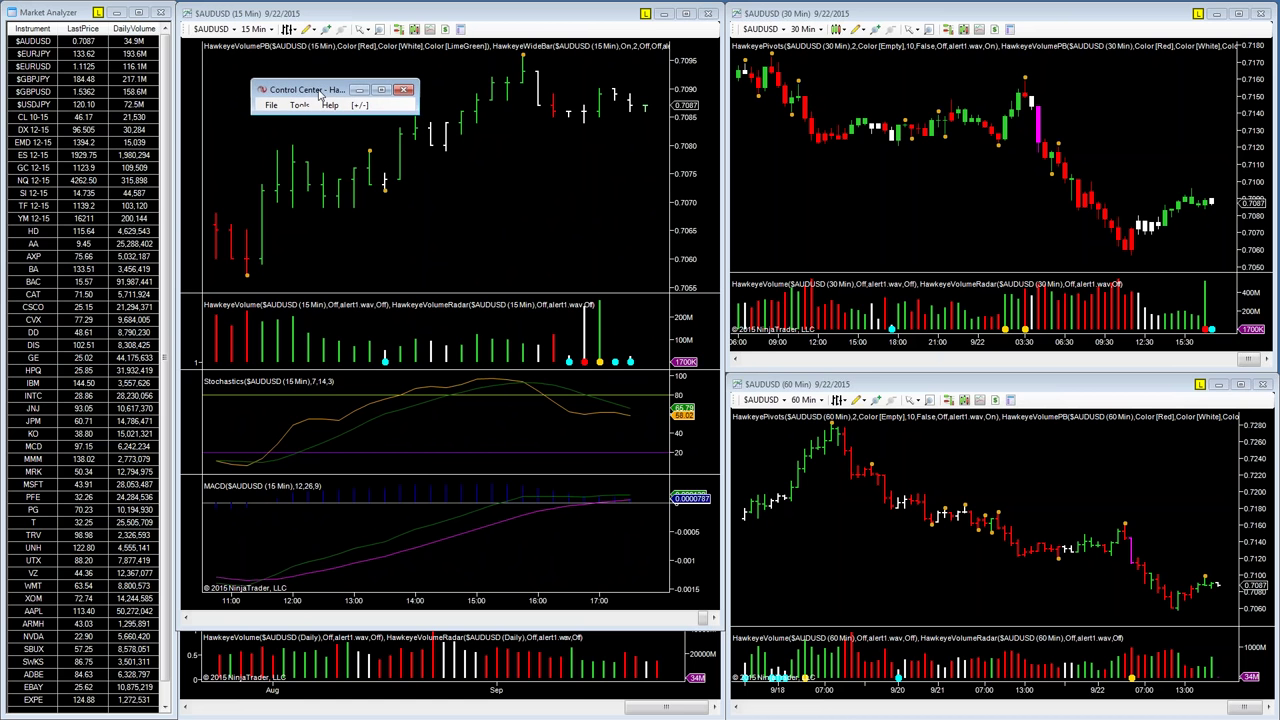
left_click(272, 108)
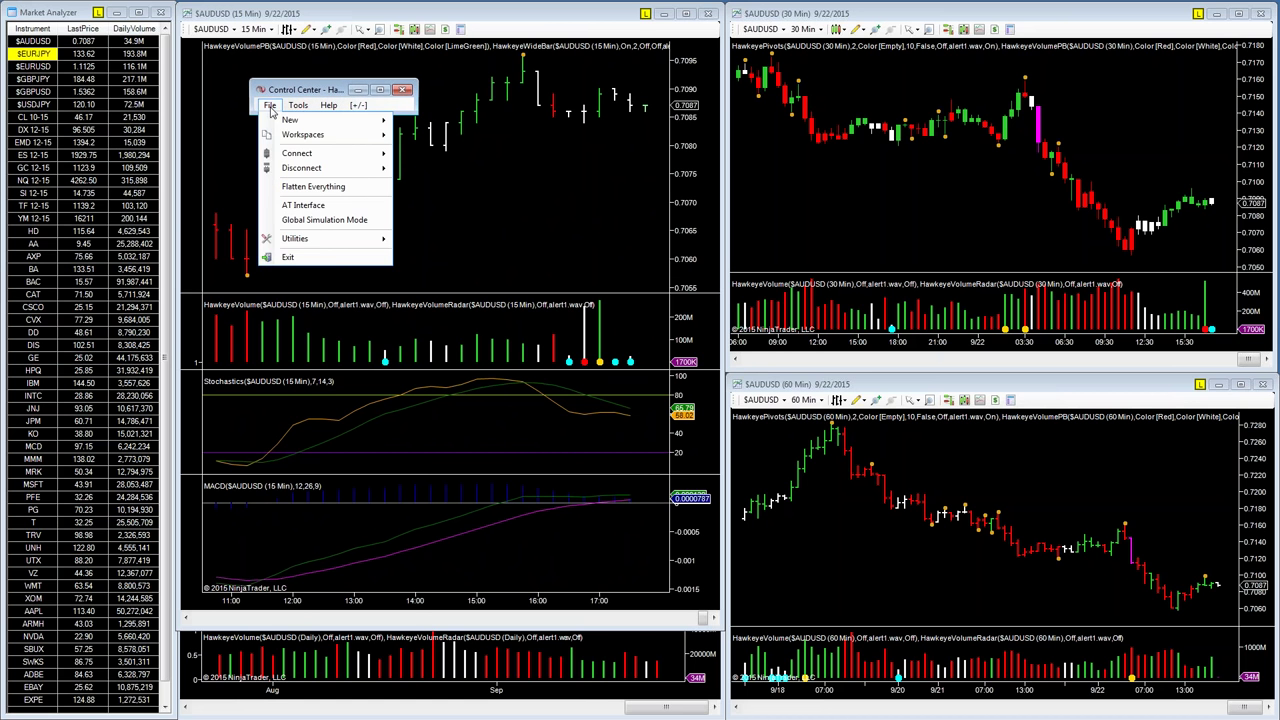
mouse_move(298, 108)
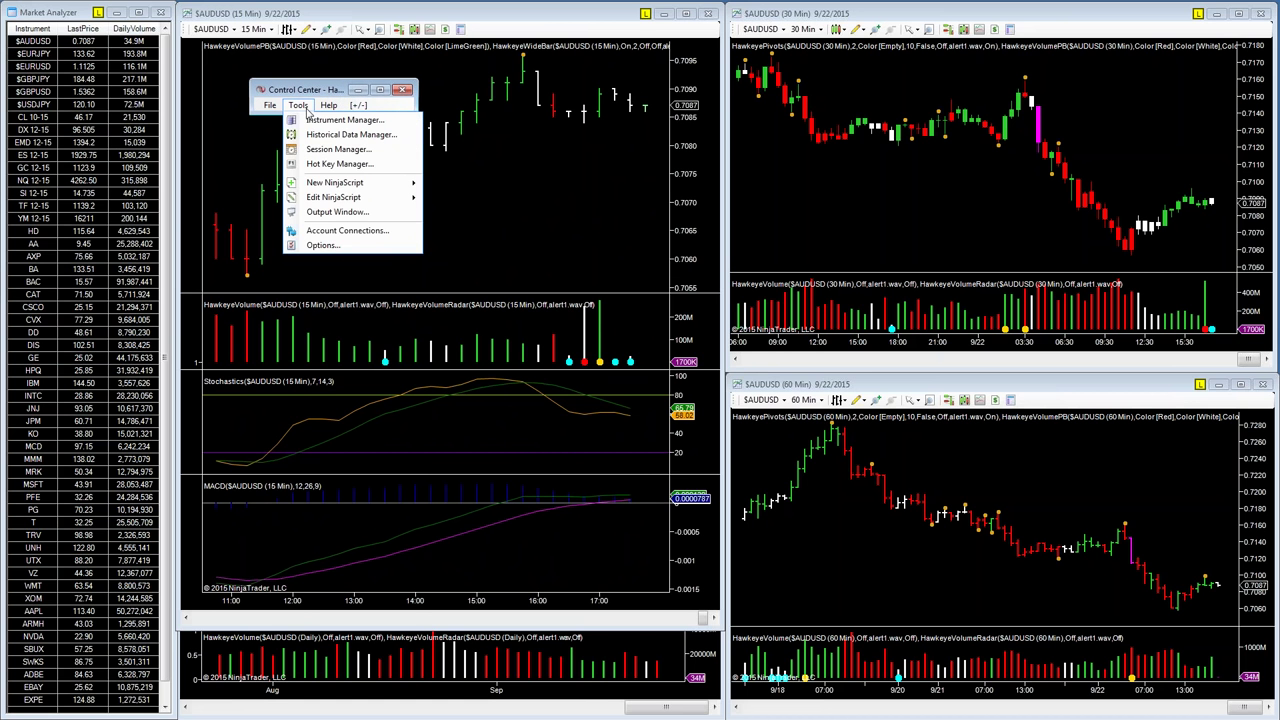
left_click(352, 234)
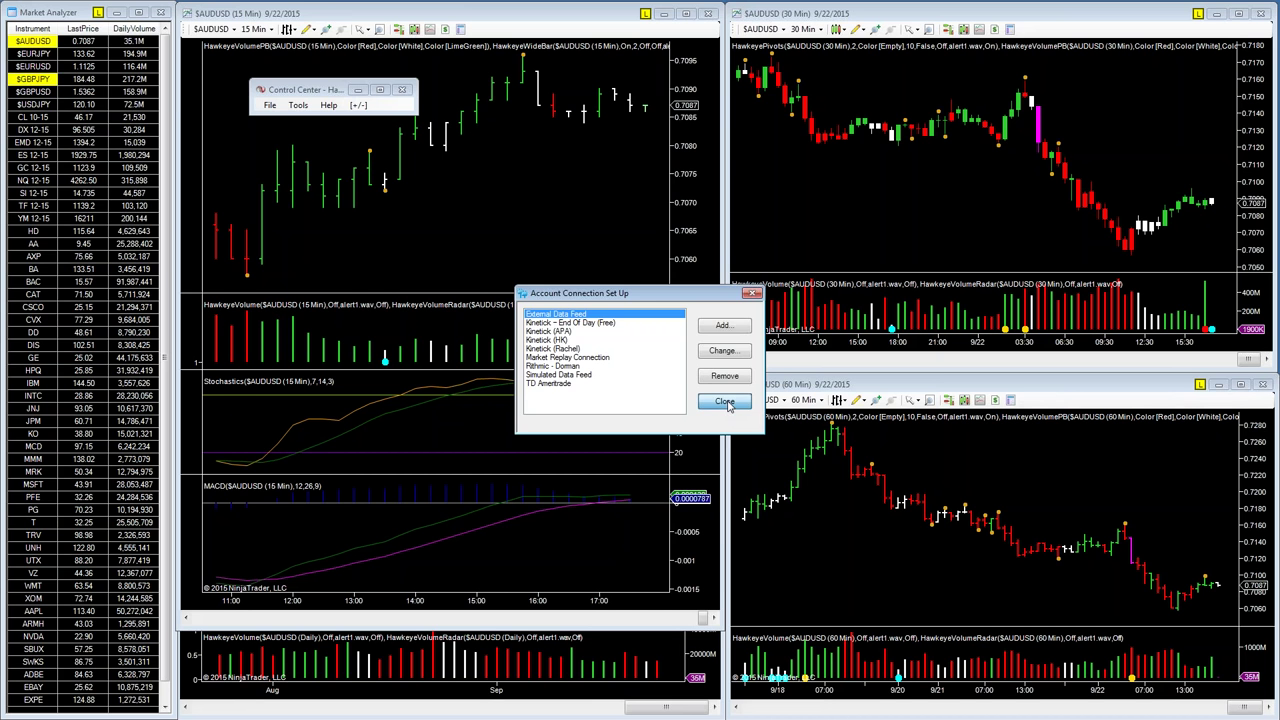
left_click(725, 402)
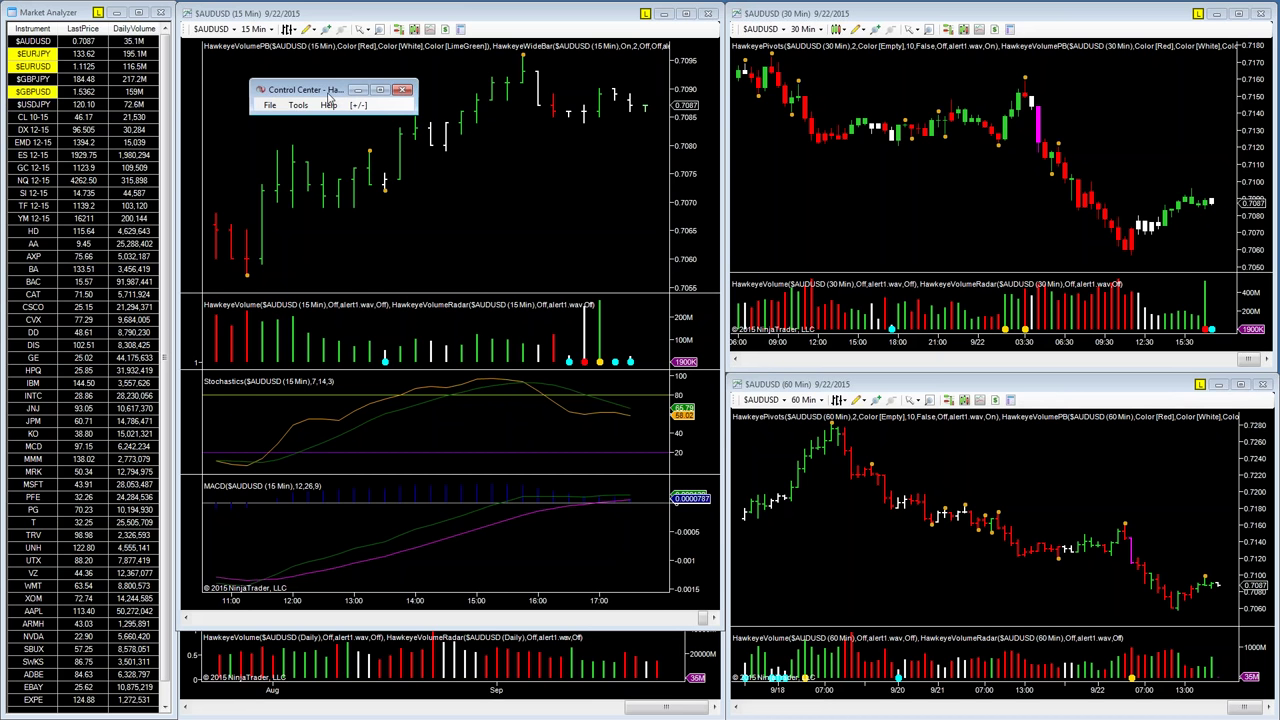
left_click(360, 89)
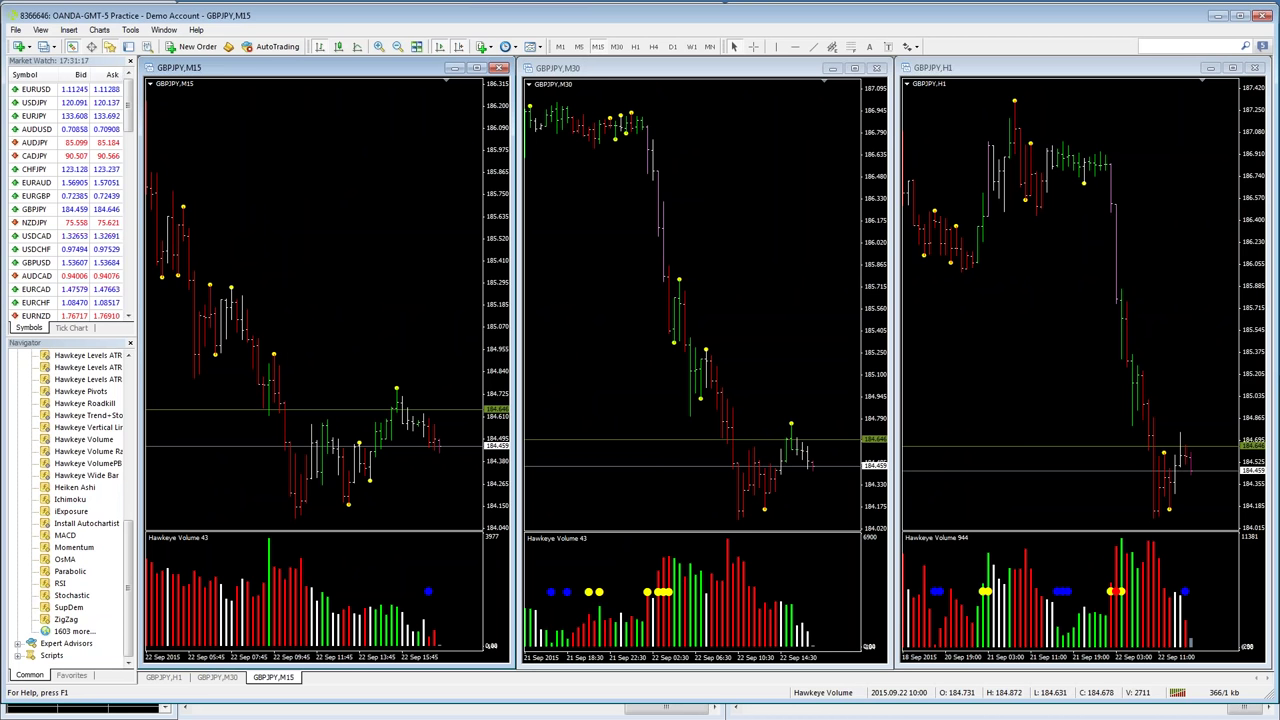
Step: Change the GBPJPY 15-minute chart in MetaTrader to candlesticks and compare it with the 30-minute bar chart
left_click(338, 48)
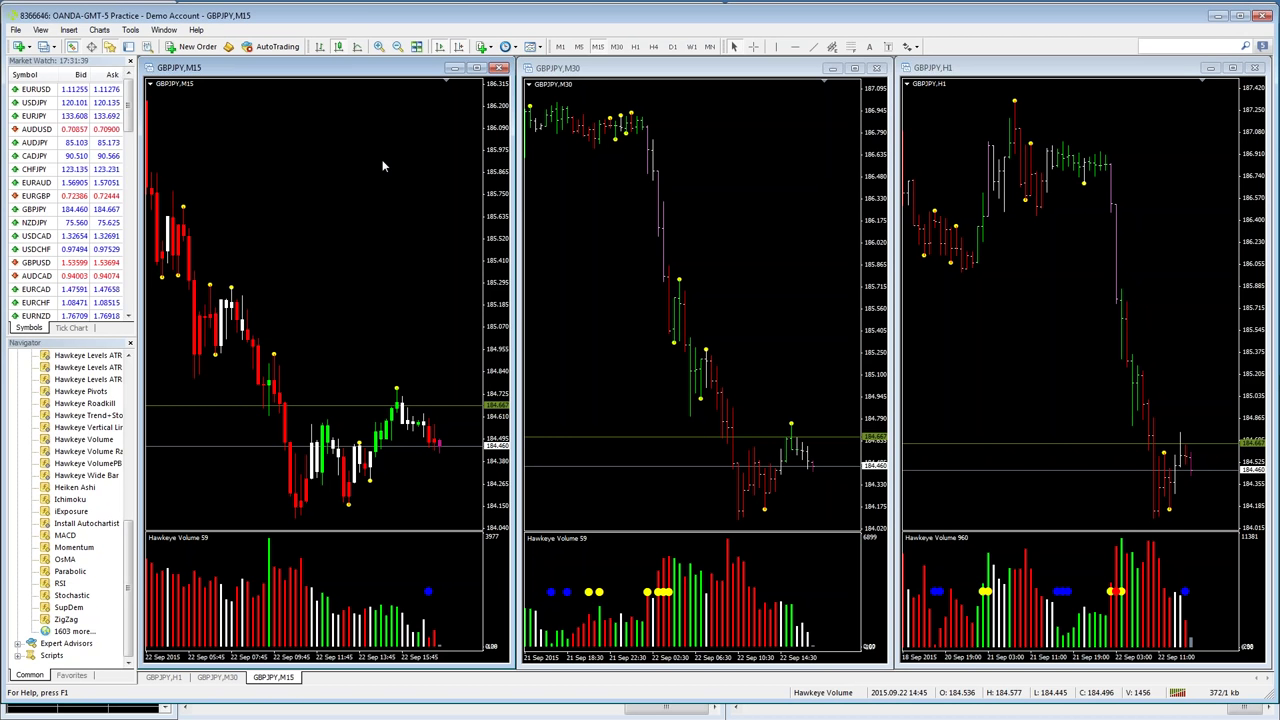
left_click(601, 184)
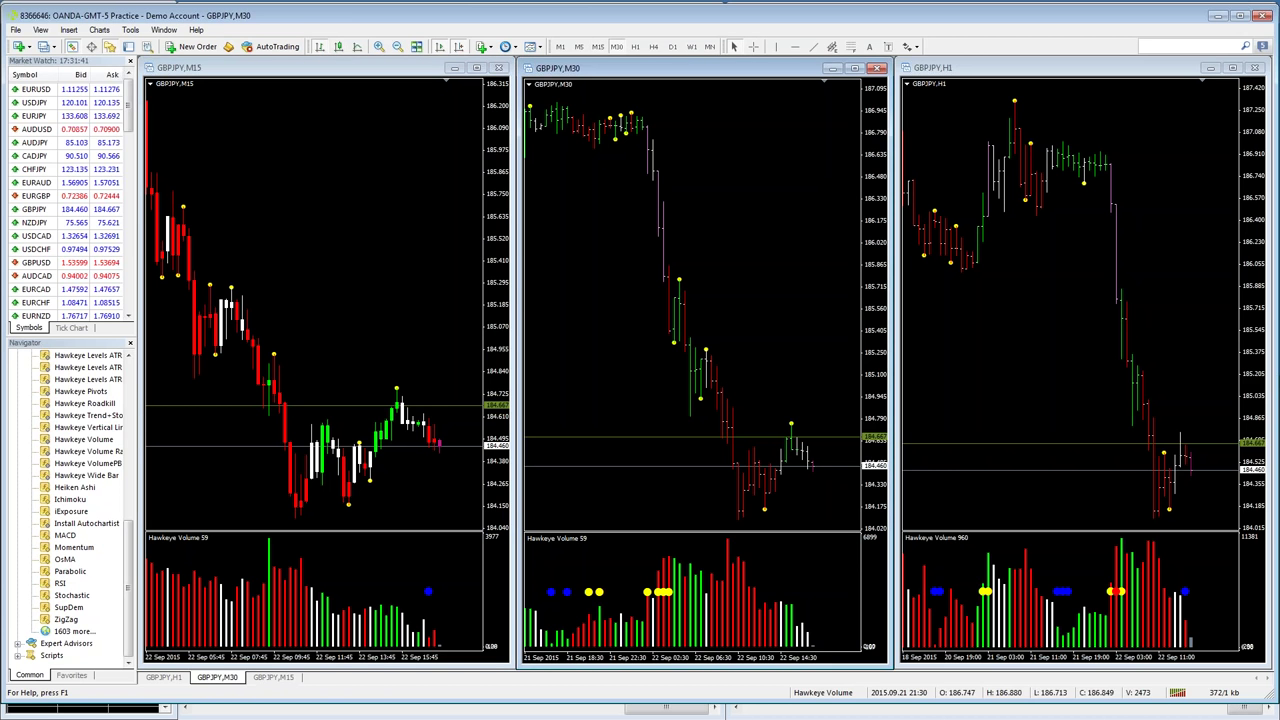
left_click(356, 170)
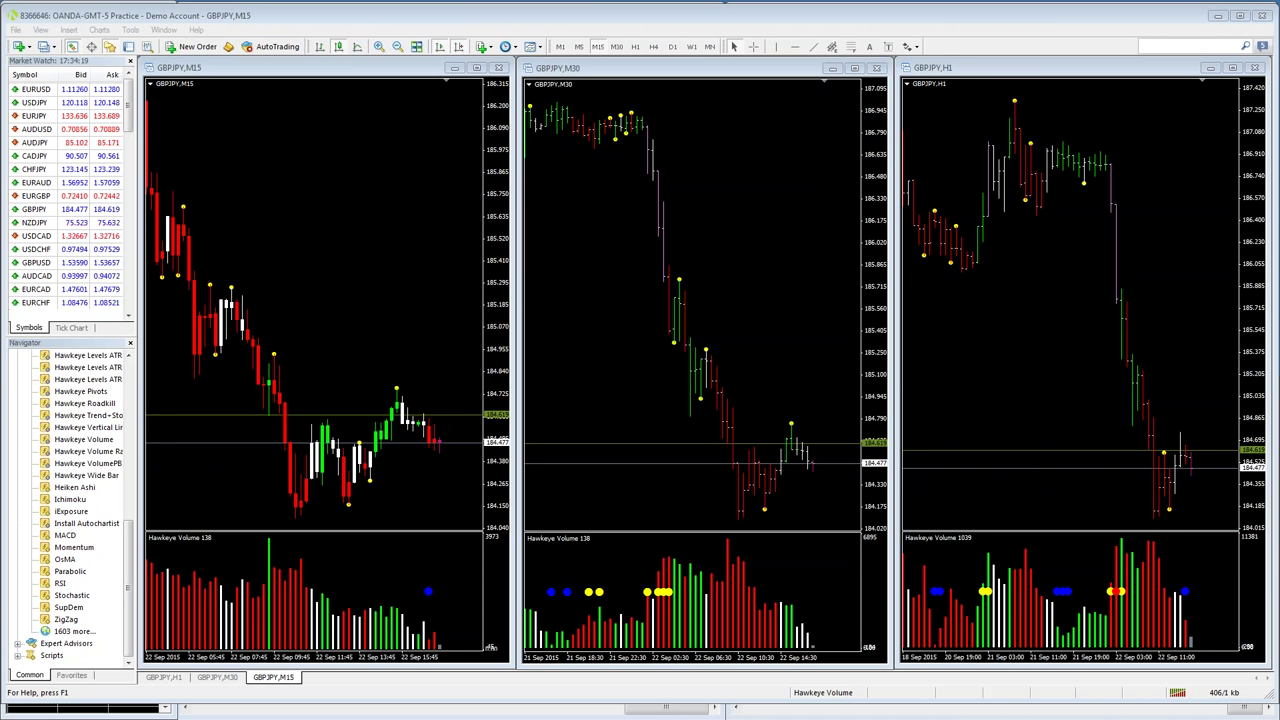
Step: Switch from MetaTrader past the TradeStation workspace to the Hawkeye Traders home page in the browser
key("alt+Tab")
left_click_drag(0, 62, 707, 58)
key("alt+Tab")
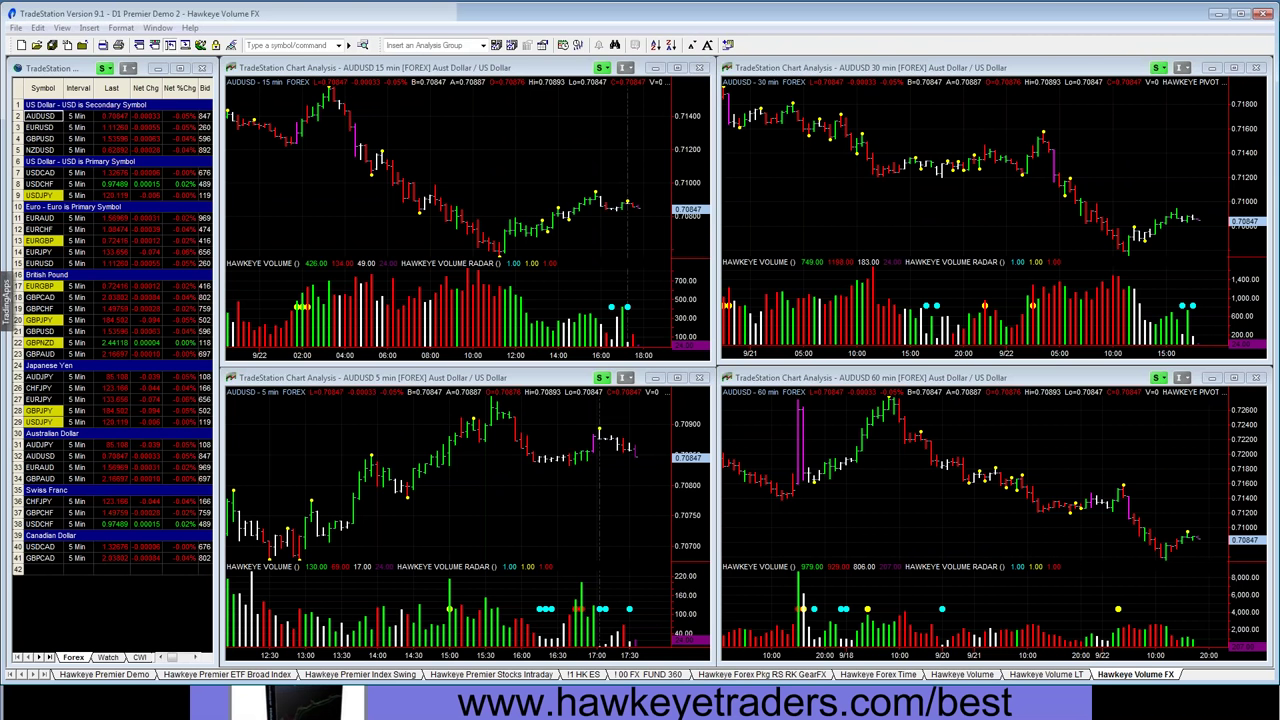
key("alt+Tab")
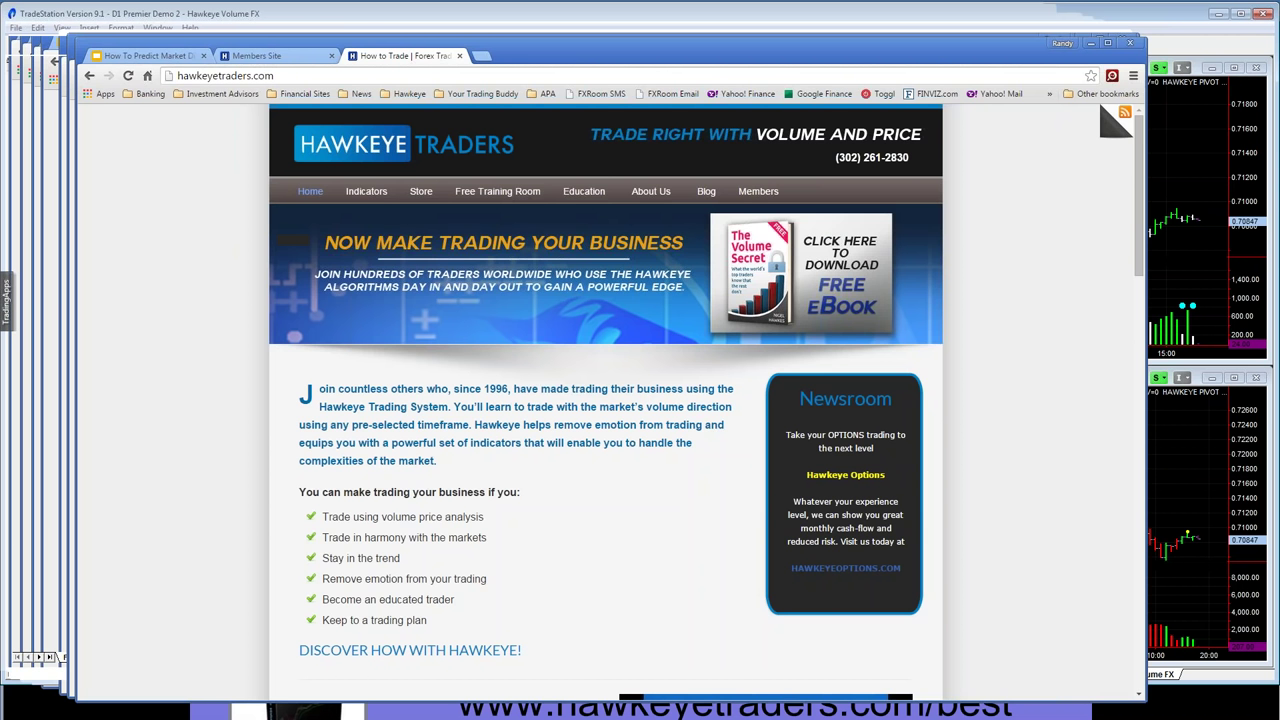
Step: Reposition the browser window, switch to the Hawkeye Members Site, preview its product videos list and open the Resources page
left_click_drag(329, 66, 403, 37)
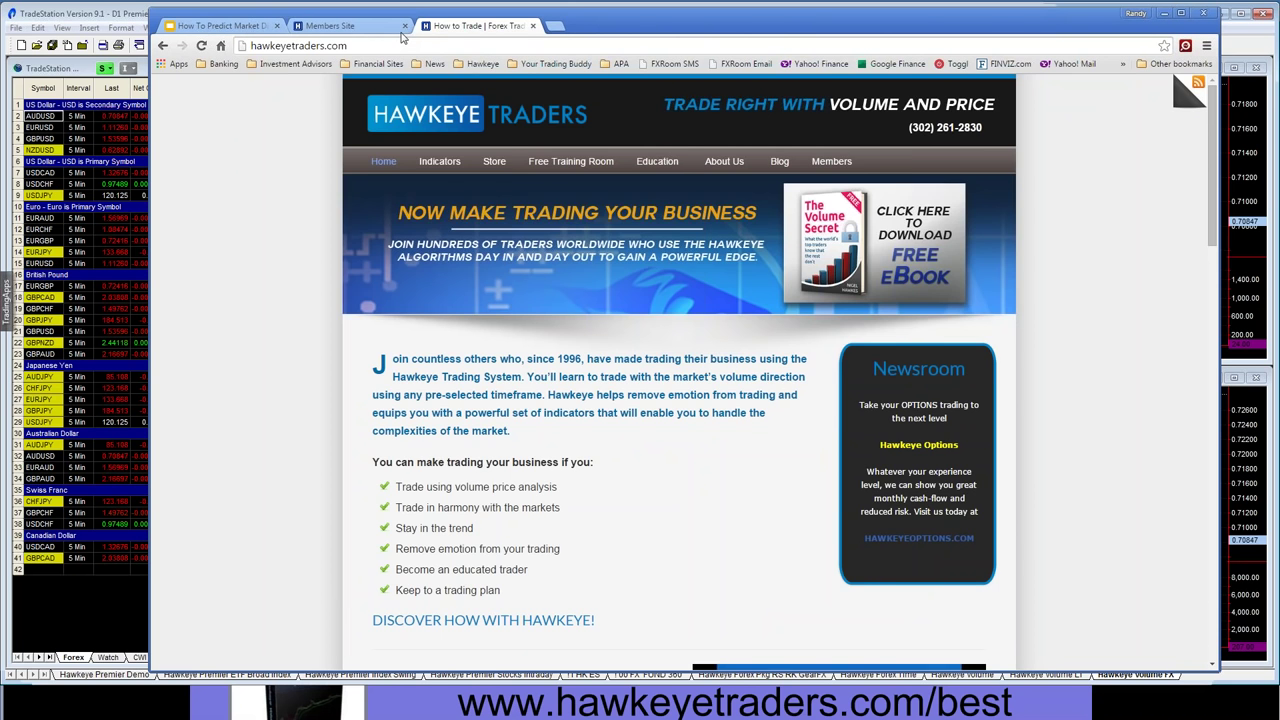
left_click(392, 27)
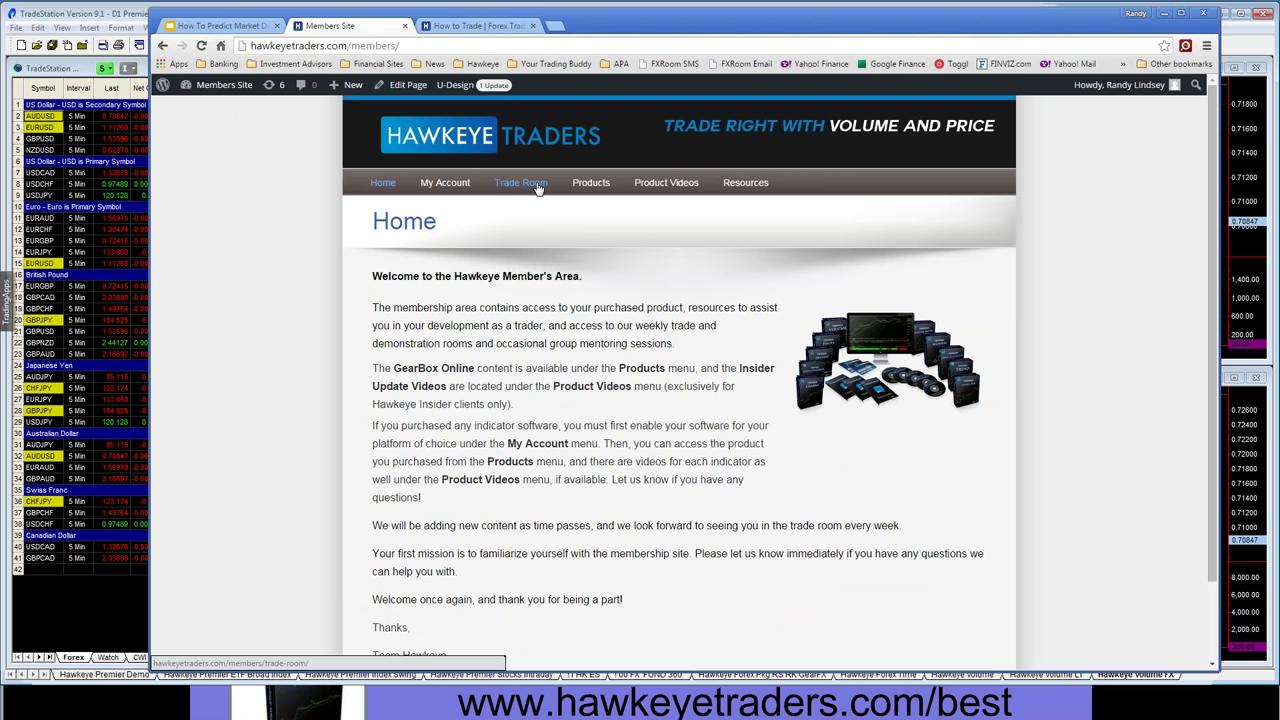
mouse_move(592, 192)
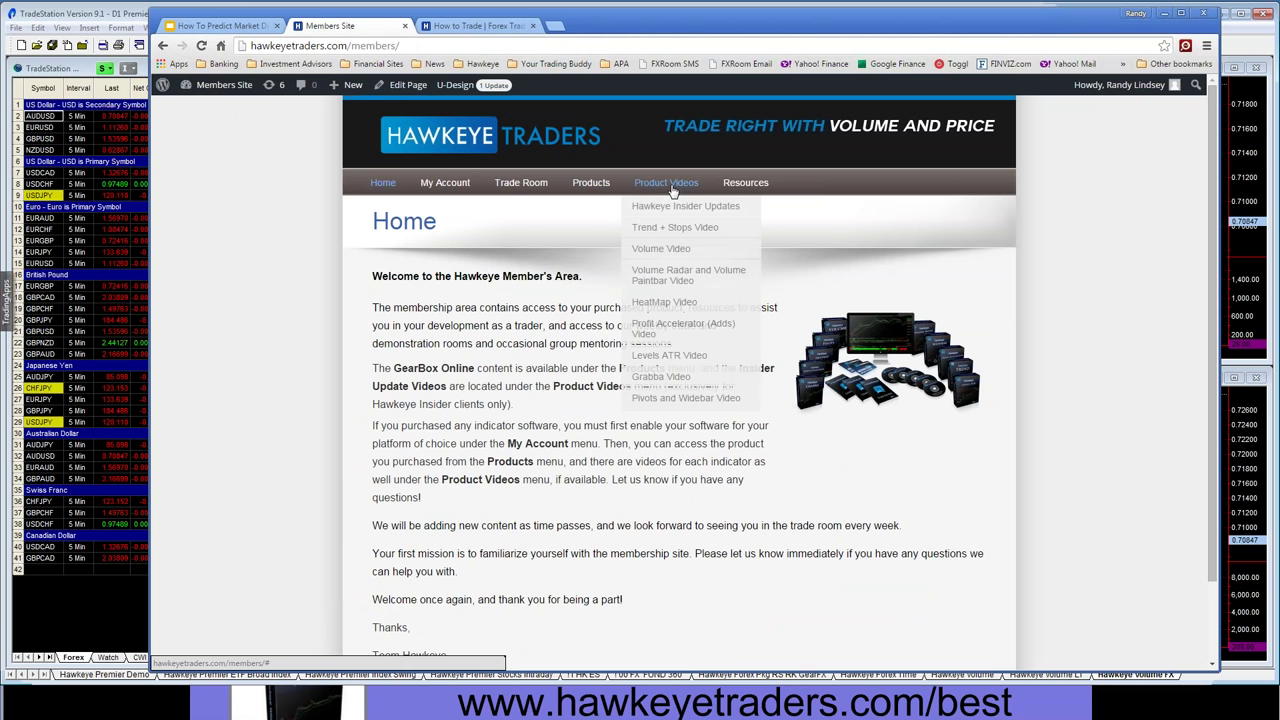
left_click(745, 183)
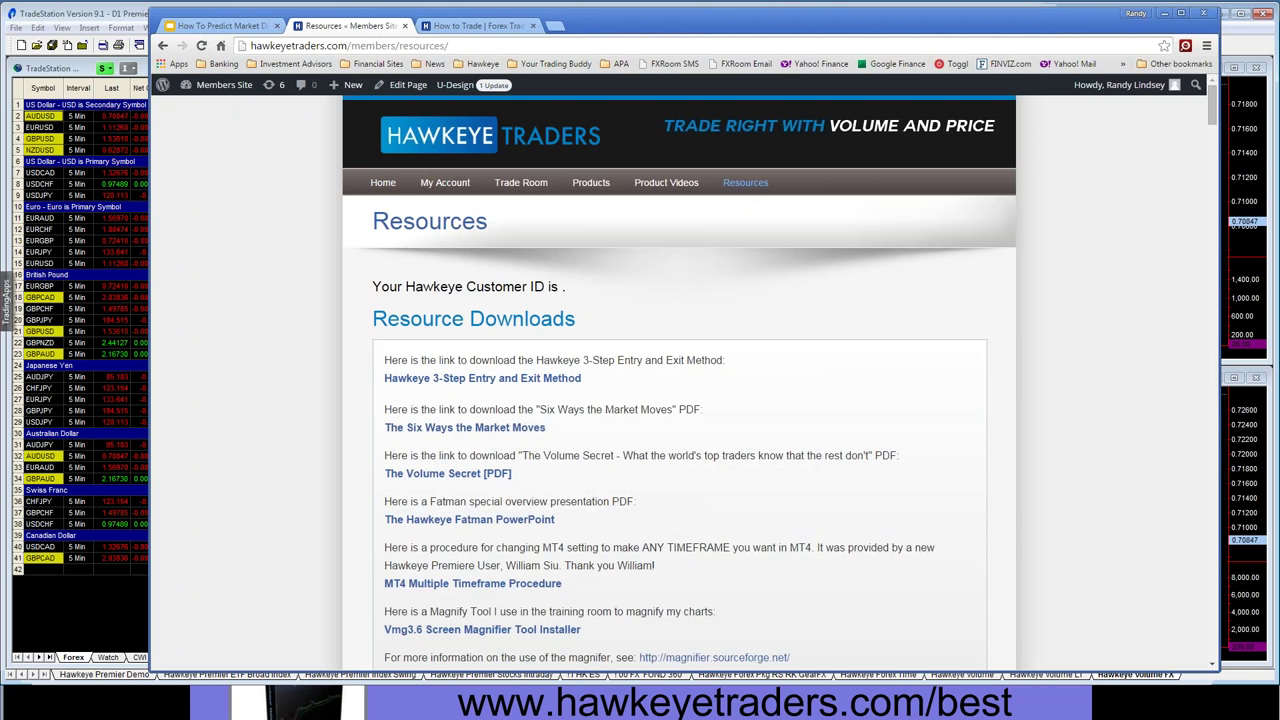
Step: Review the Resource Downloads and the Hawkeye Special Mentoring Webinars in the Video Archive, down to Session 1
scroll(679, 380, "down", 1)
scroll(473, 256, "down", 1)
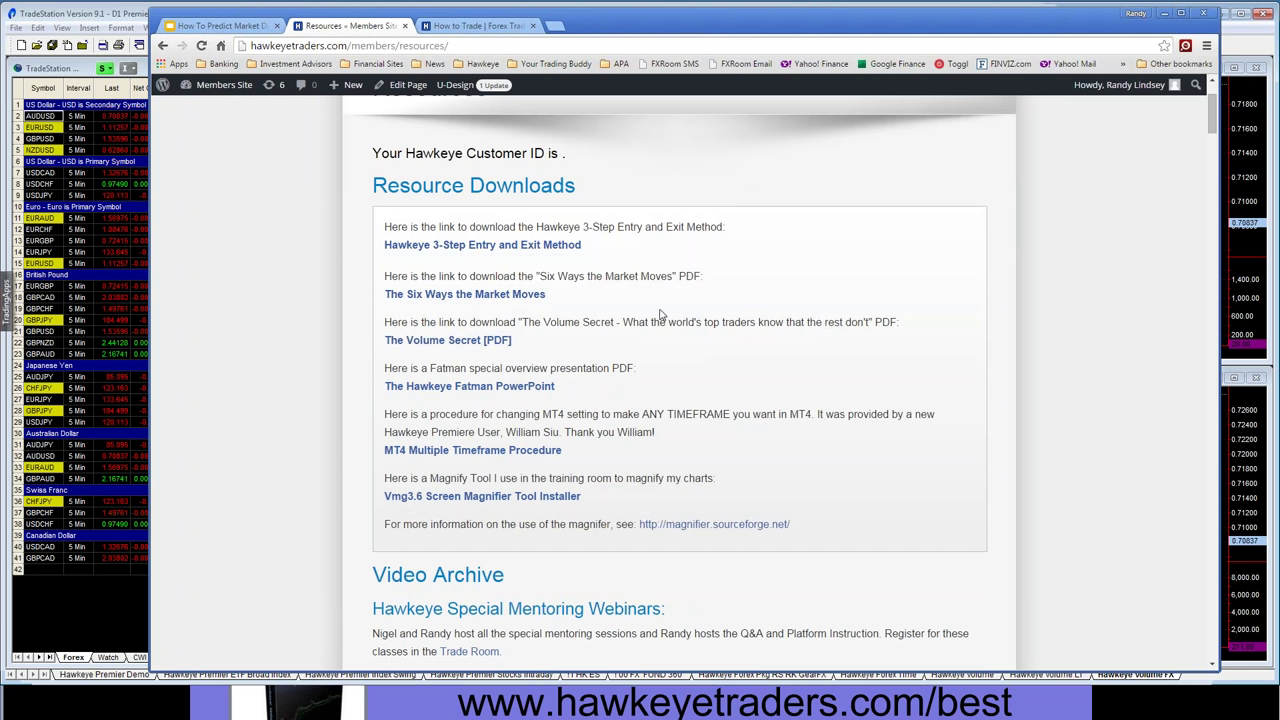
scroll(660, 315, "down", 1)
scroll(660, 315, "down", 3)
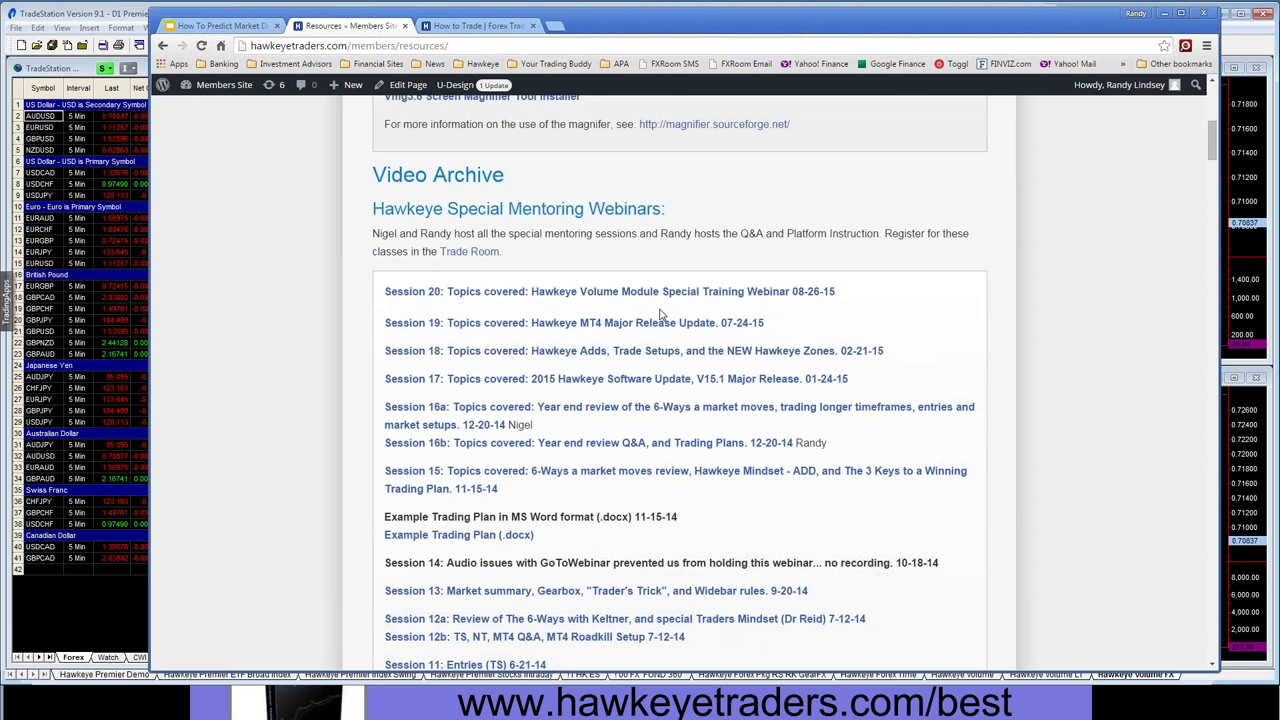
scroll(660, 316, "down", 1)
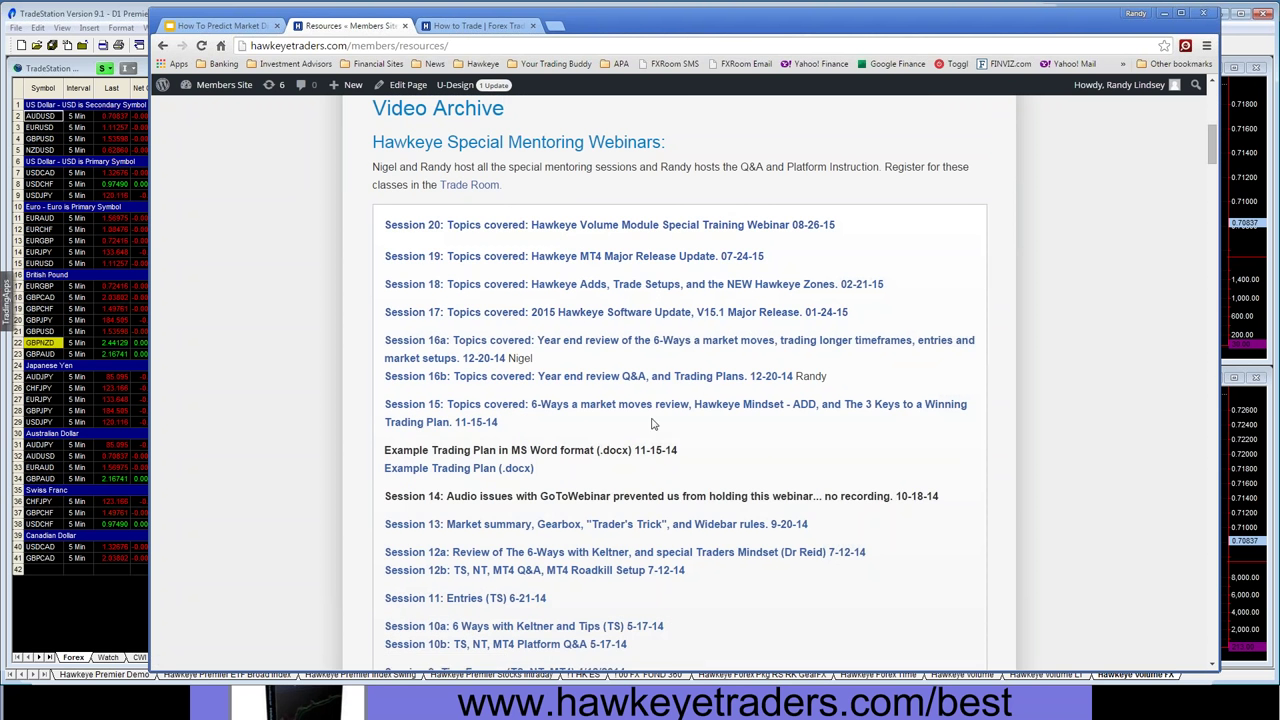
scroll(651, 424, "down", 1)
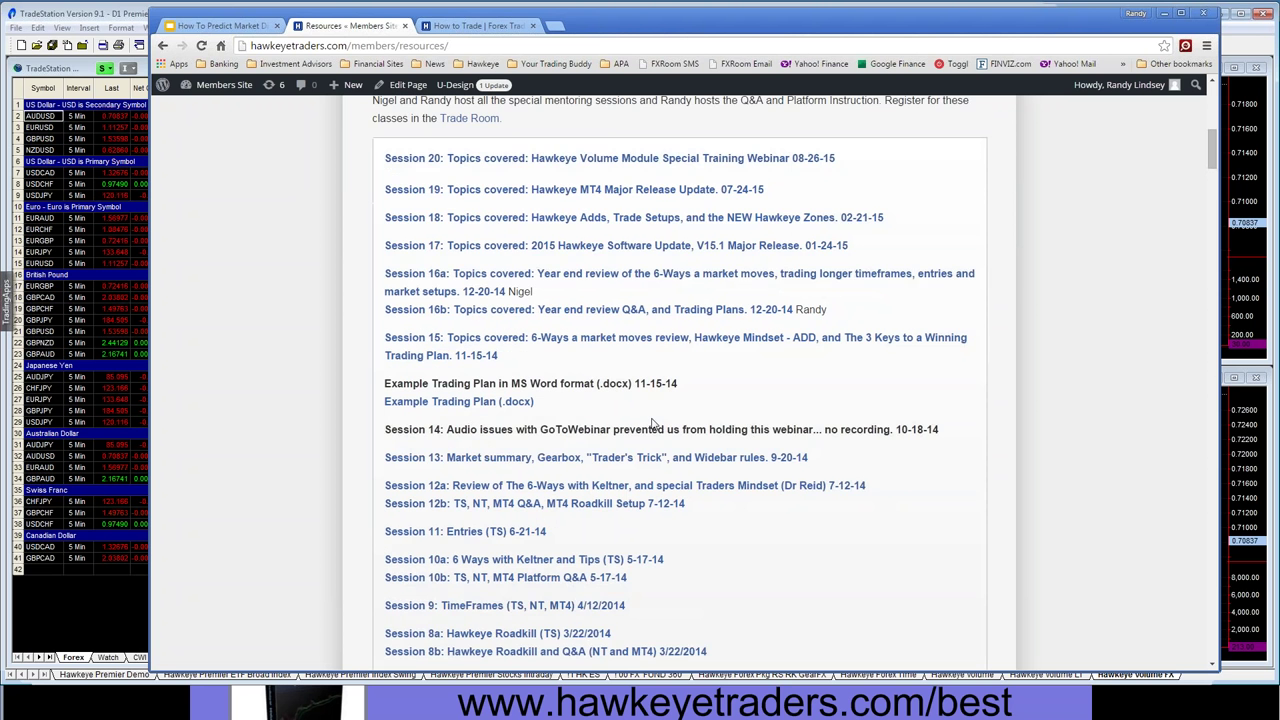
scroll(651, 424, "down", 3)
scroll(651, 424, "down", 3)
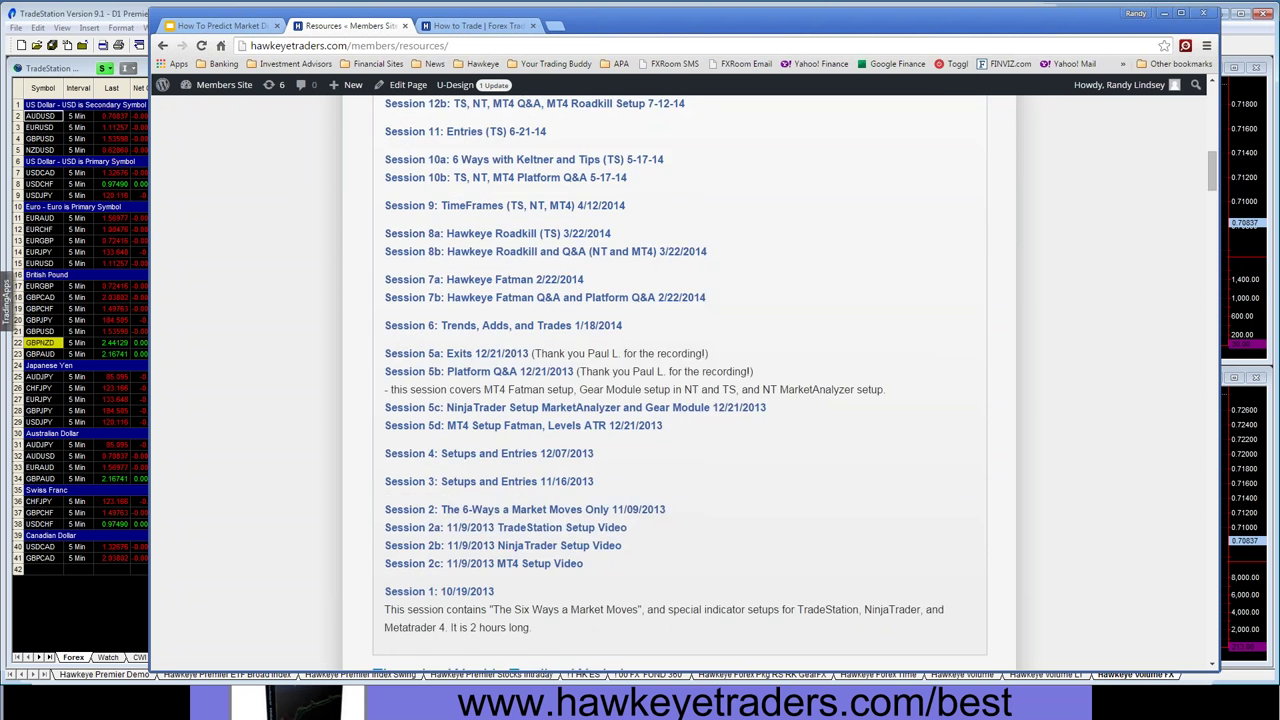
Step: Look through the Thursday Weekly Trading Workshops recordings from Session 85a down to the Older Video Archives section
scroll(651, 424, "down", 6)
scroll(651, 424, "down", 1)
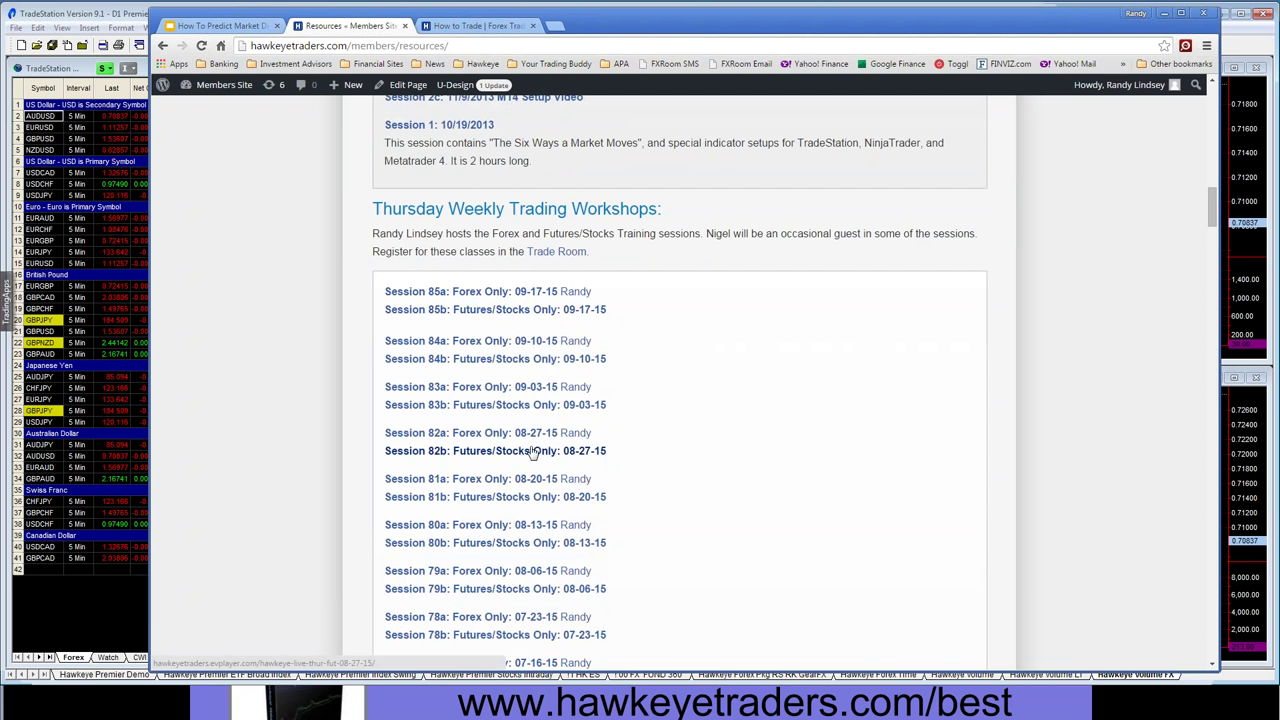
scroll(712, 373, "down", 1)
scroll(712, 373, "down", 5)
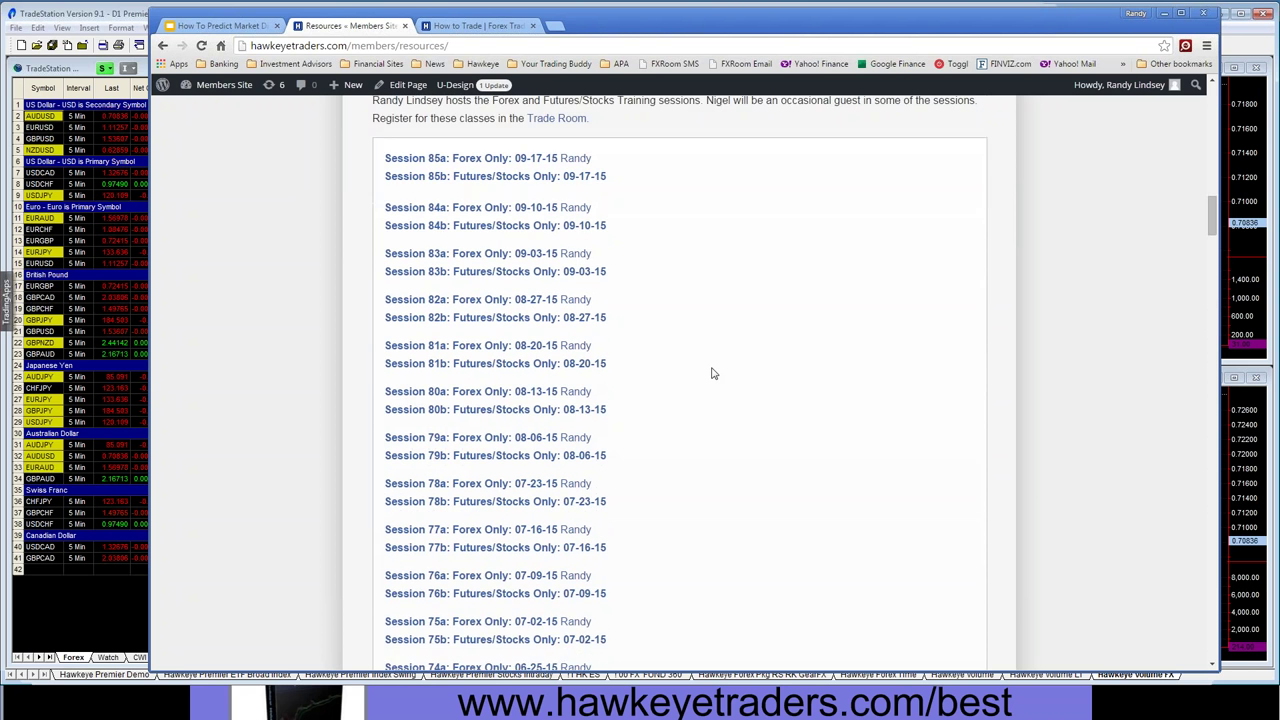
scroll(712, 373, "down", 6)
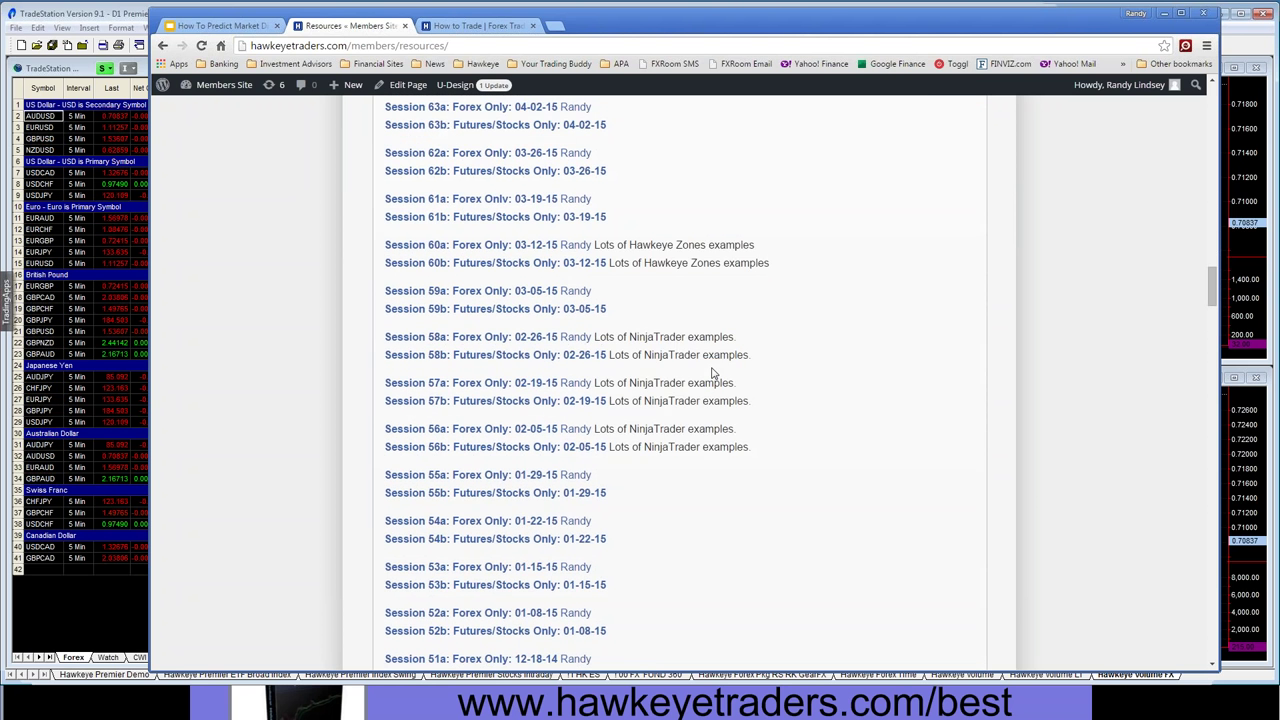
scroll(712, 373, "down", 9)
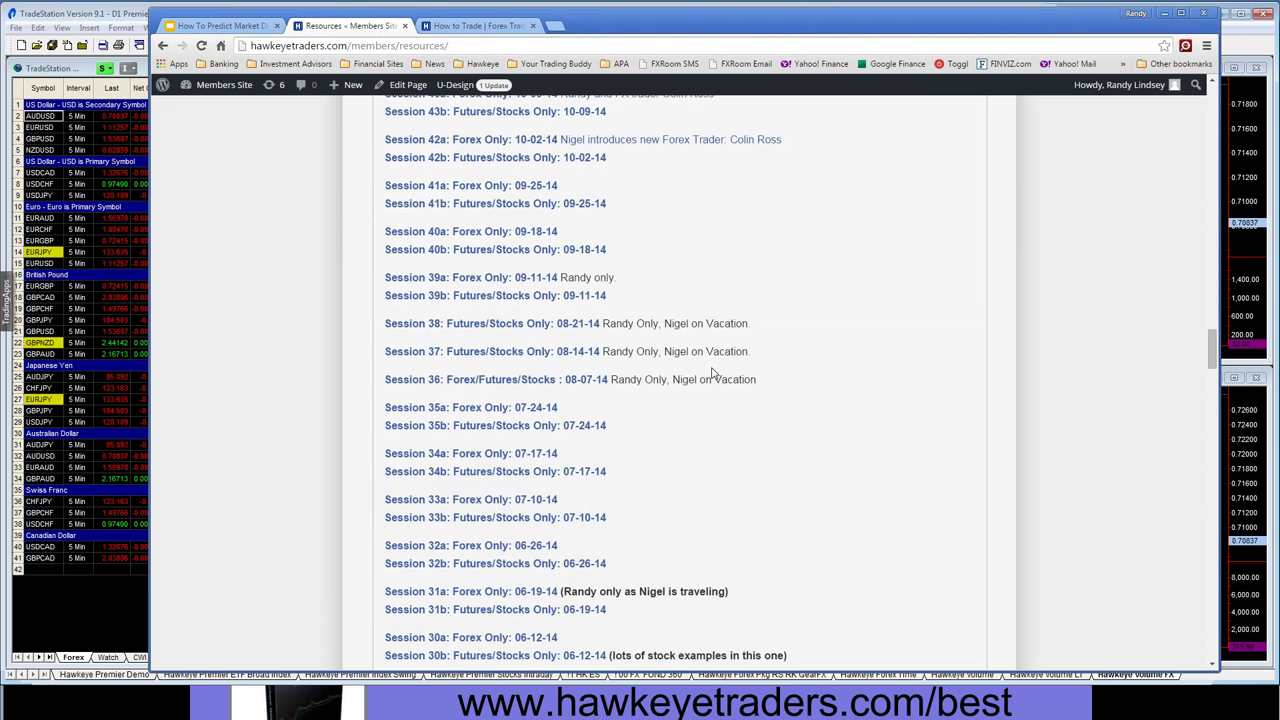
scroll(712, 373, "down", 13)
scroll(712, 373, "down", 3)
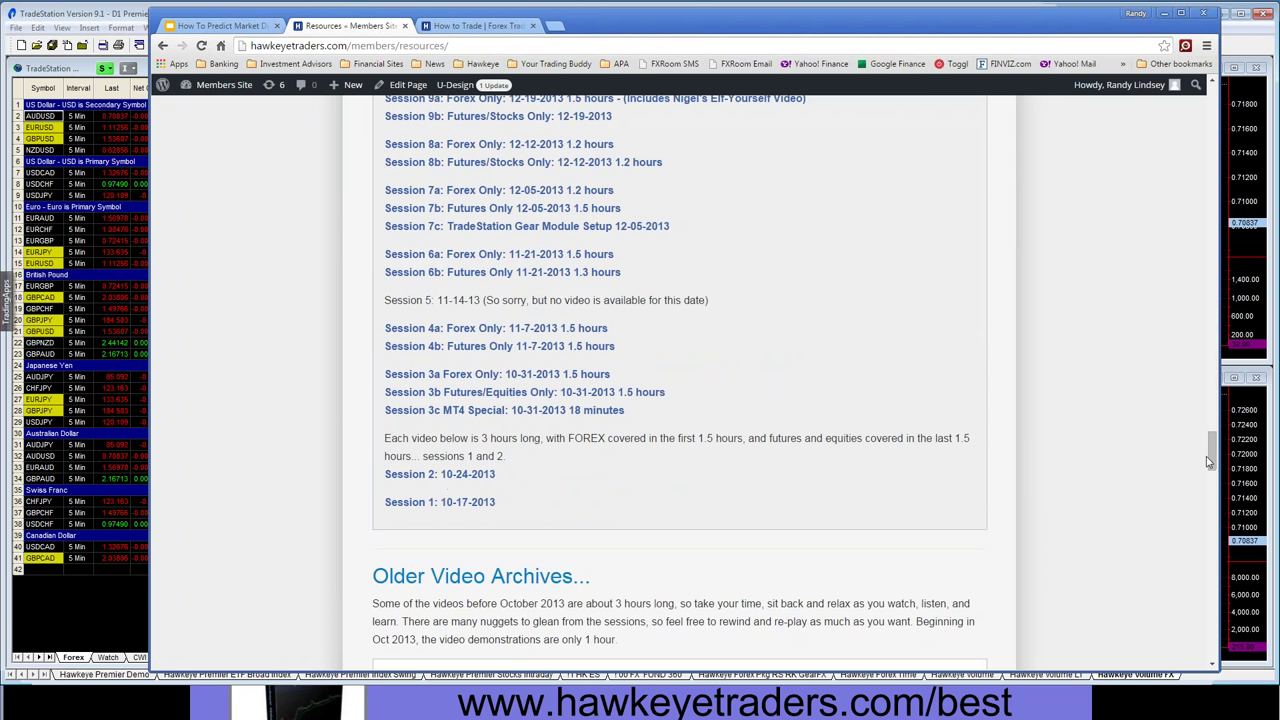
Step: Return to the top of the Resources page, reopen the Members Site home page and shift the browser window
scroll(1212, 447, "up", 1)
left_click_drag(1212, 447, 1212, 100)
left_click(384, 180)
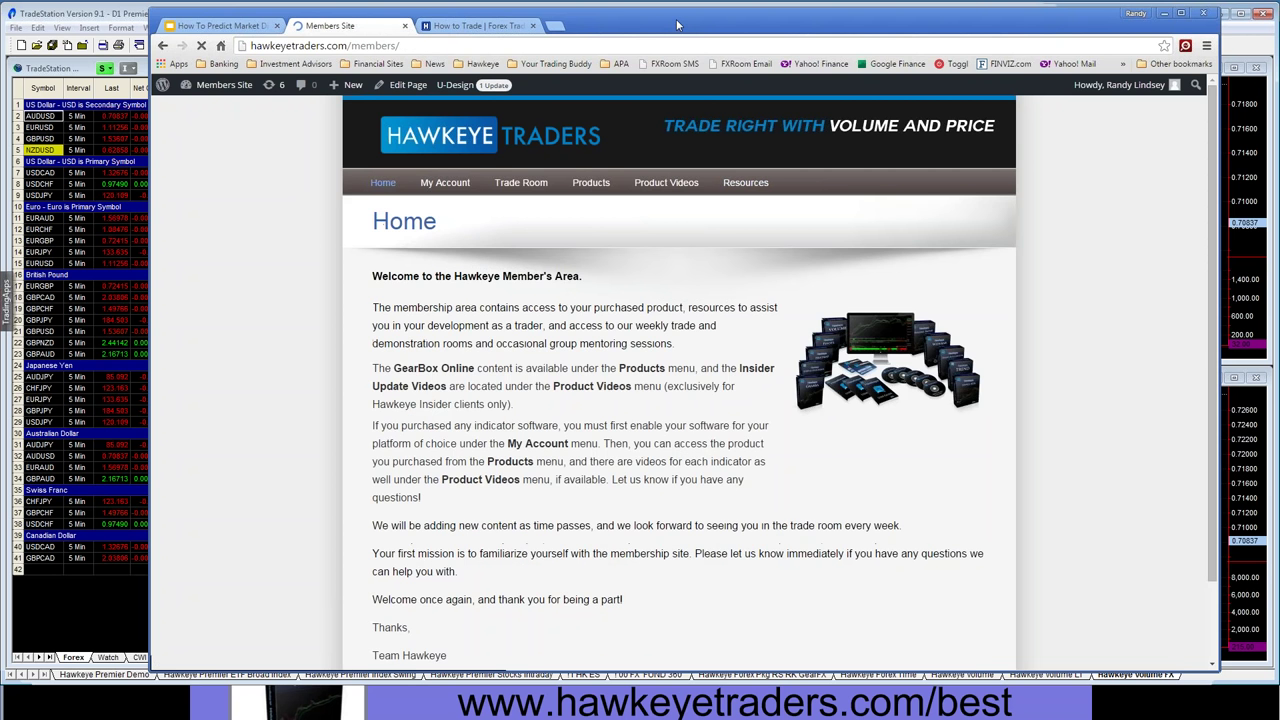
left_click_drag(676, 24, 644, 12)
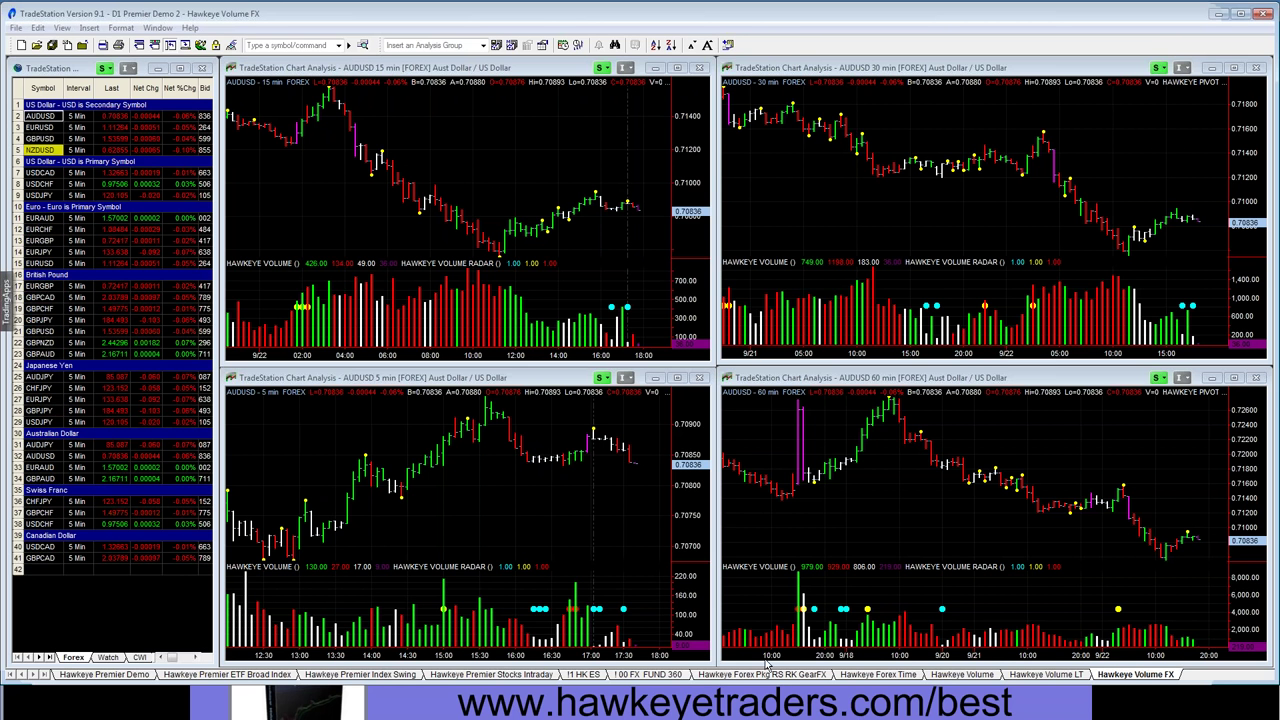
Step: Open TradeStation's !1 HK ES workspace and enlarge the Hawkeye GearBox NDX chart upward until it covers the Hawkeye Kiss chart's plot
left_click(592, 677)
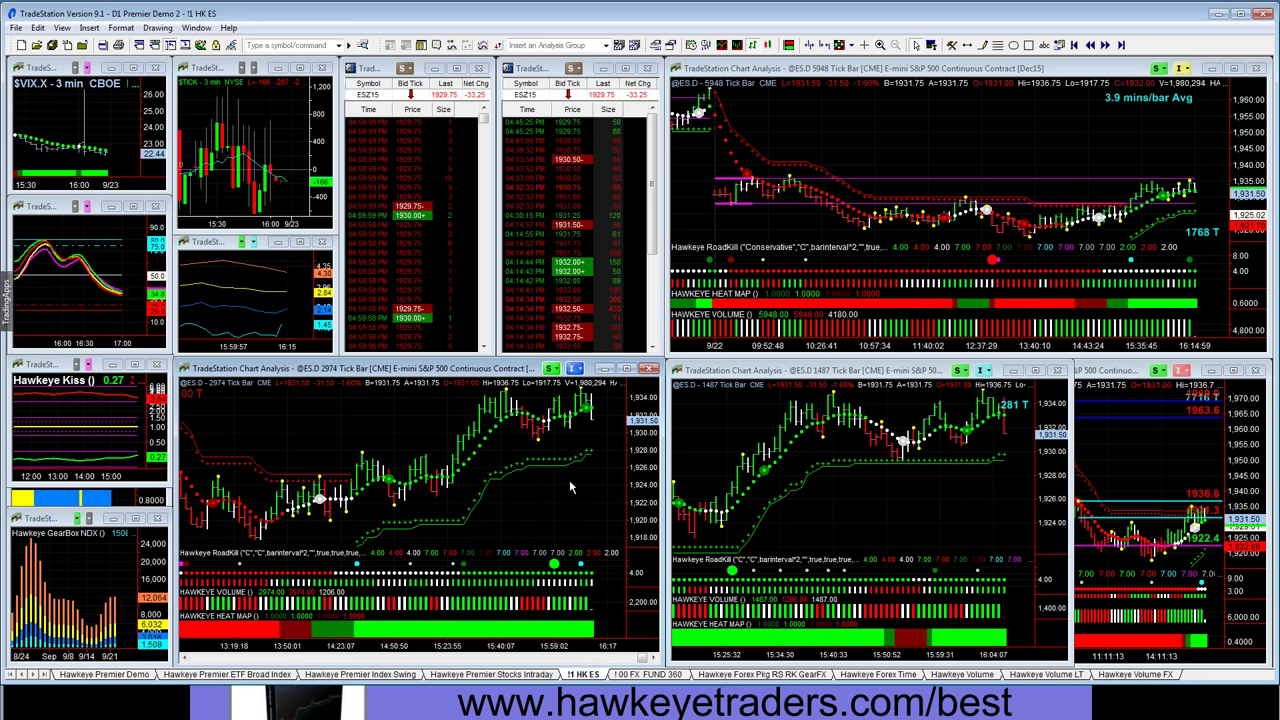
left_click(81, 555)
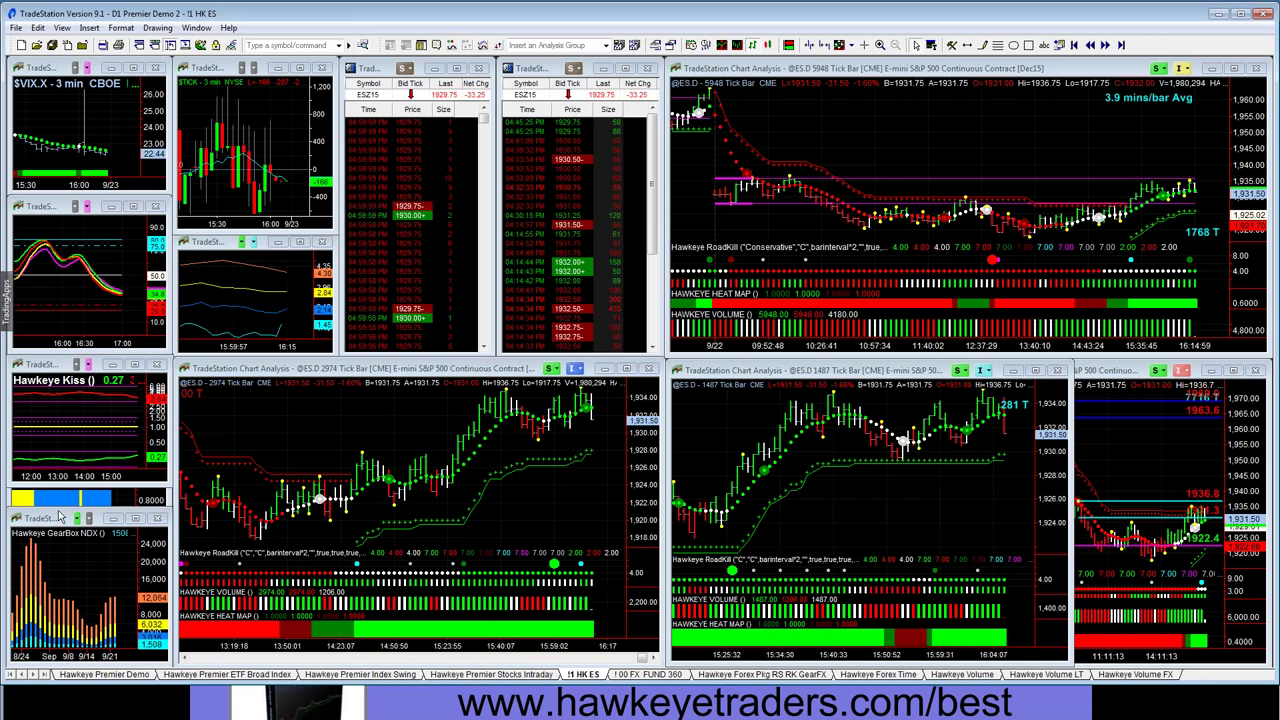
left_click_drag(57, 516, 57, 240)
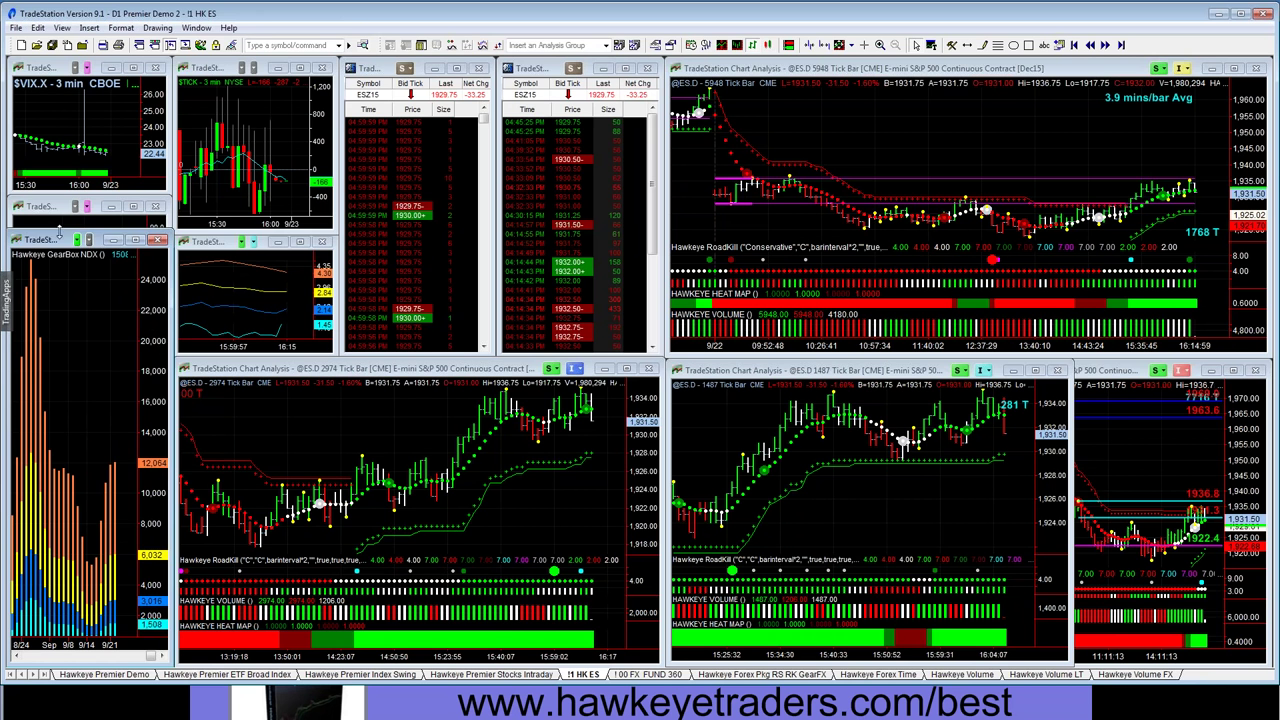
left_click_drag(60, 234, 62, 380)
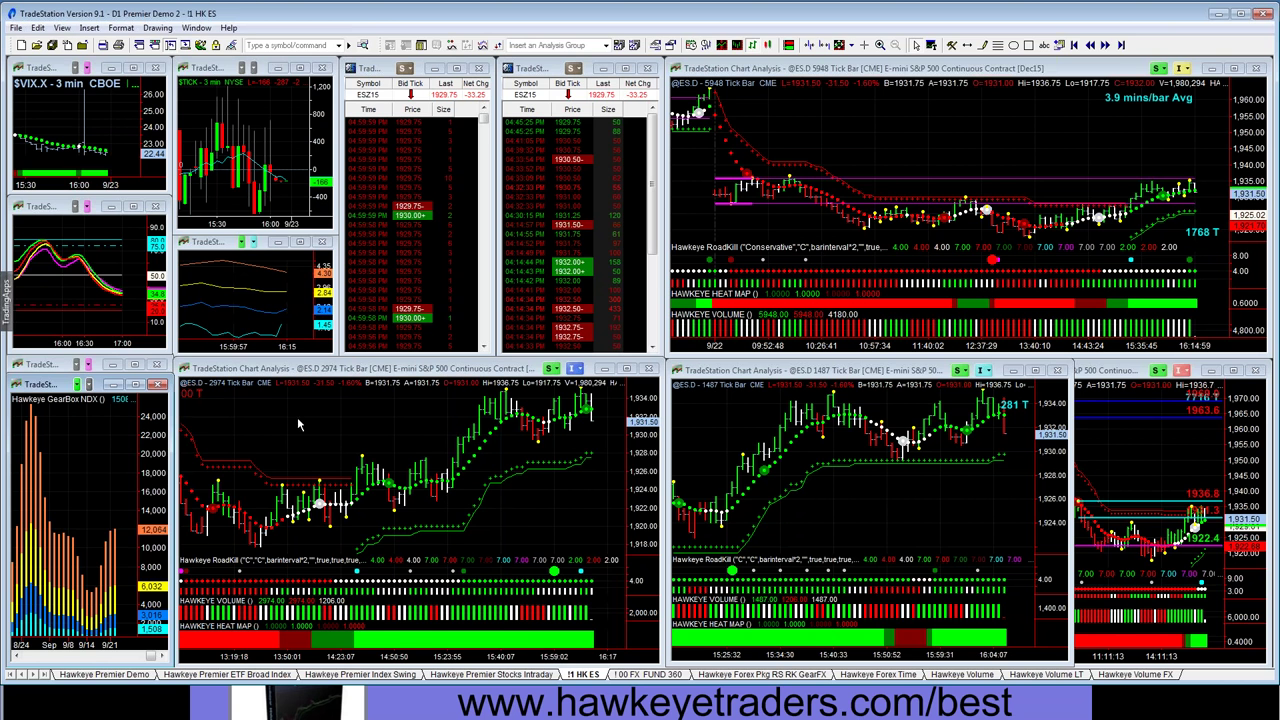
Step: View the !00 FX FUND 360 workspace, then load GBPJPY into the linked charts of Hawkeye Forex Pkg RS RK GearFX
left_click(650, 675)
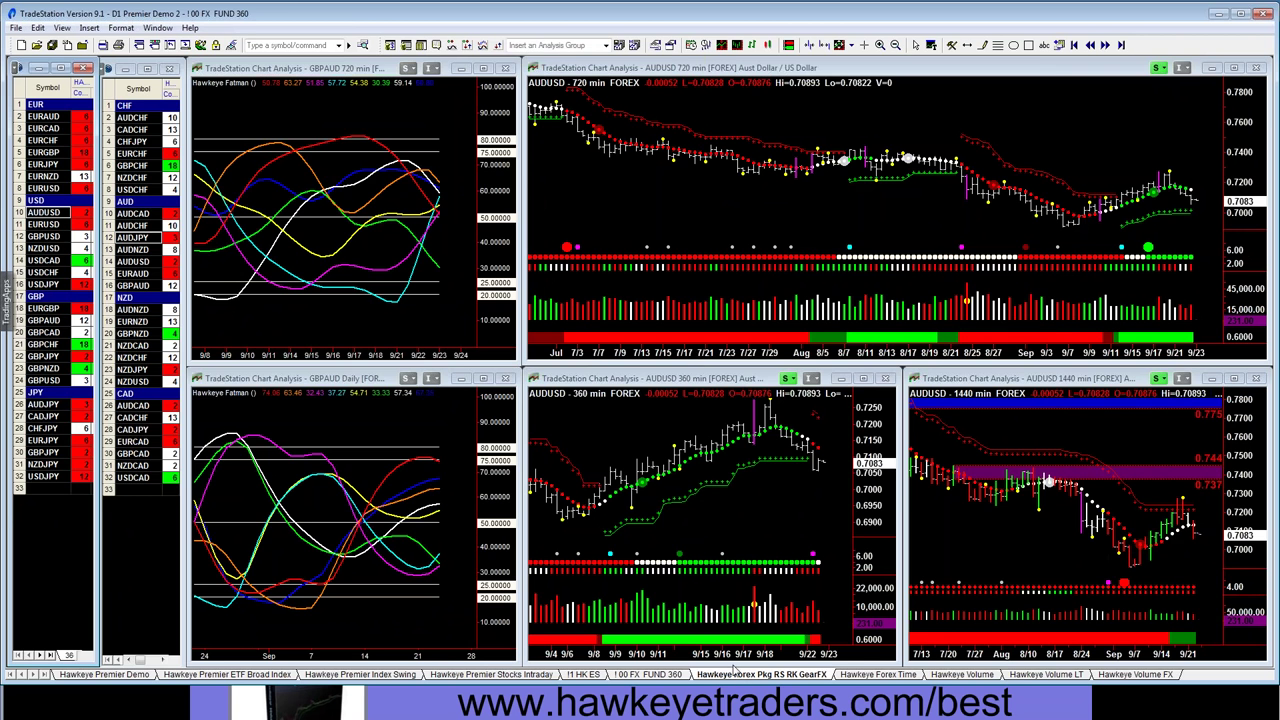
left_click(735, 672)
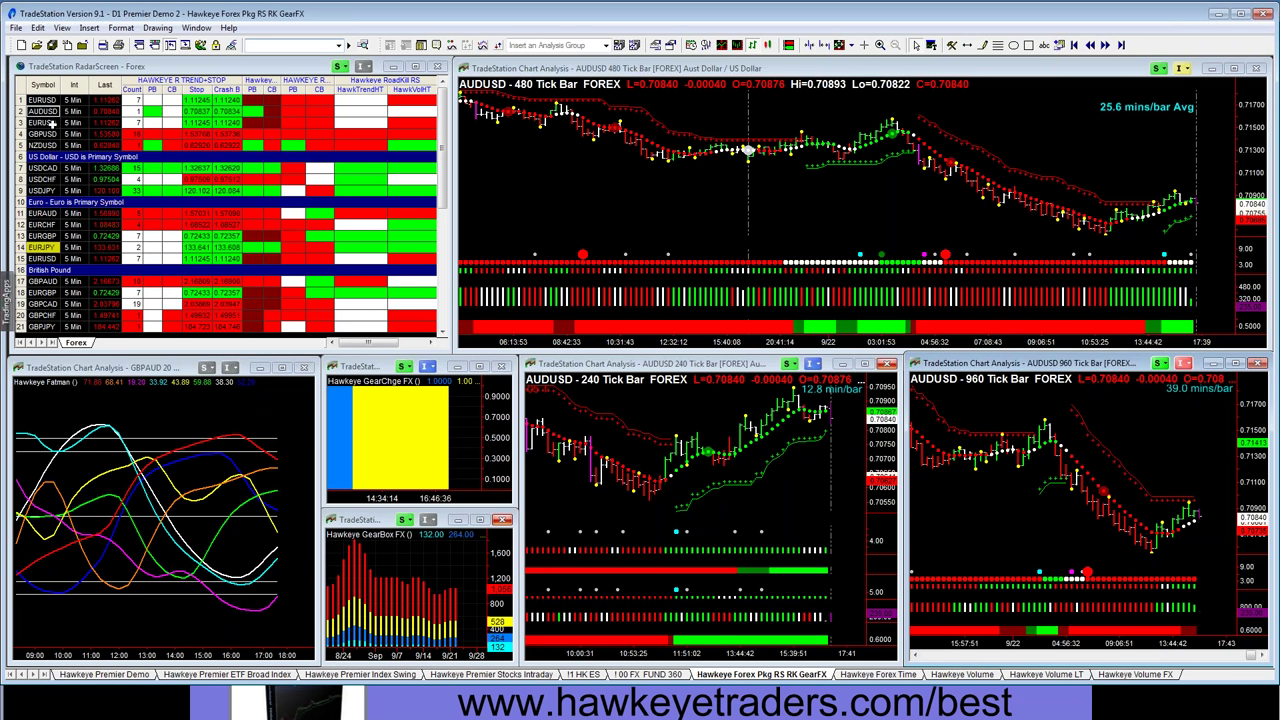
left_click(45, 326)
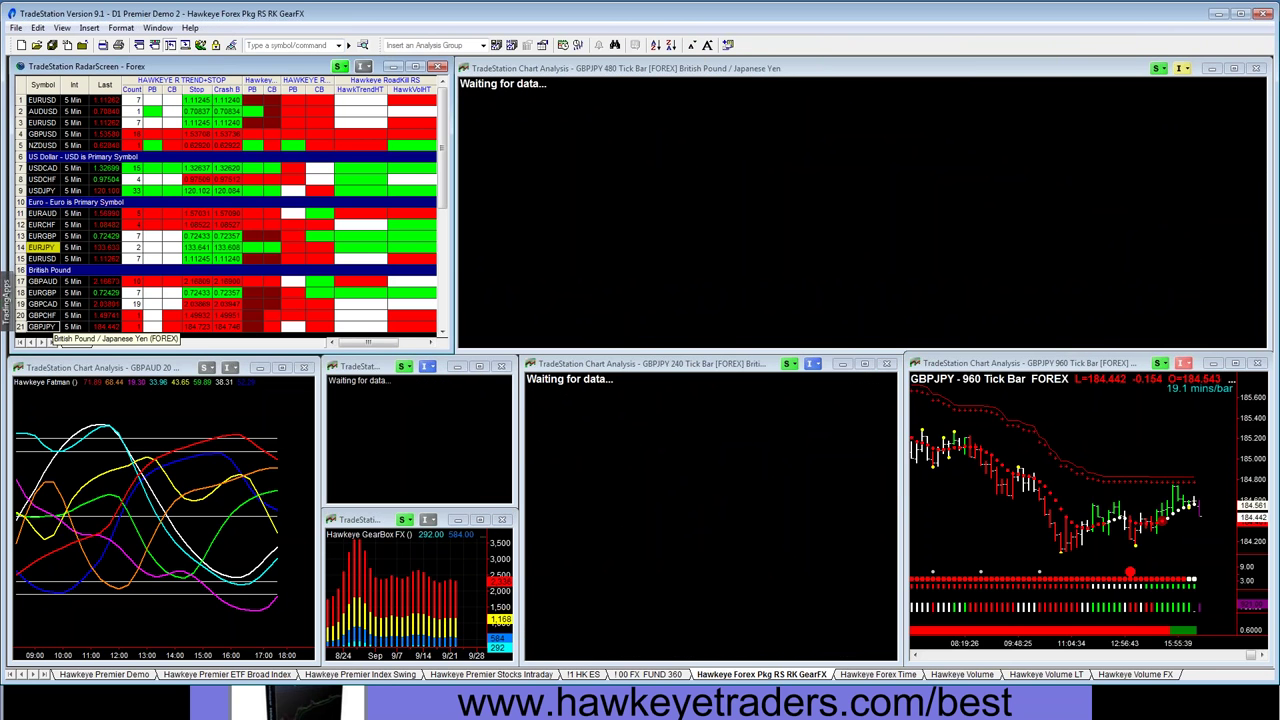
Step: Examine the GBPJPY 480-tick chart from its earlier 9/22 bars through to the latest bars
left_click(726, 210)
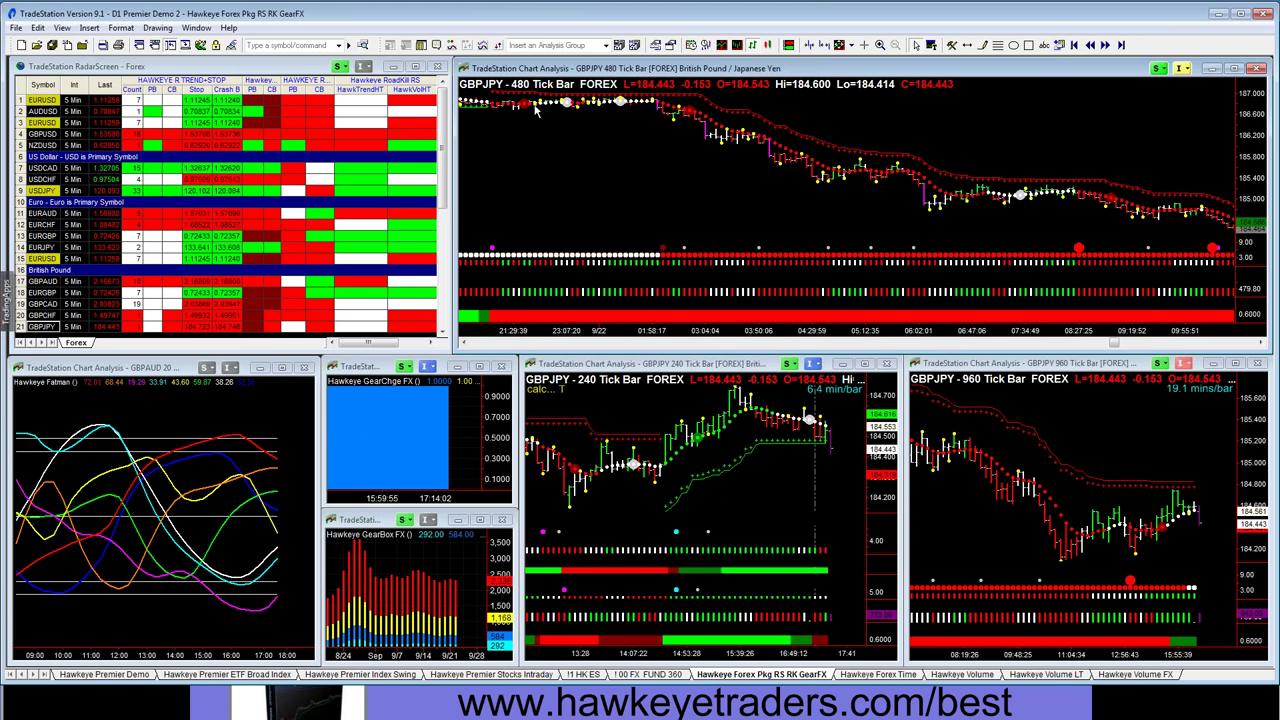
mouse_move(658, 120)
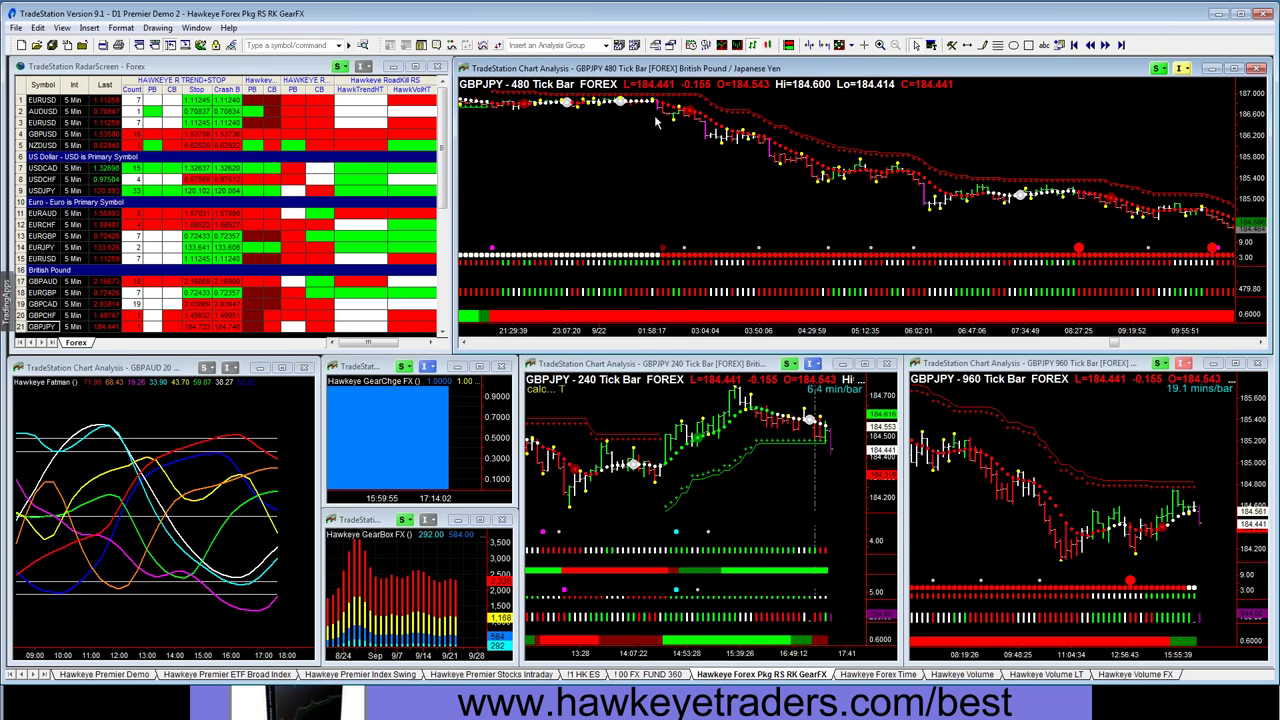
scroll(657, 121, "down", 4)
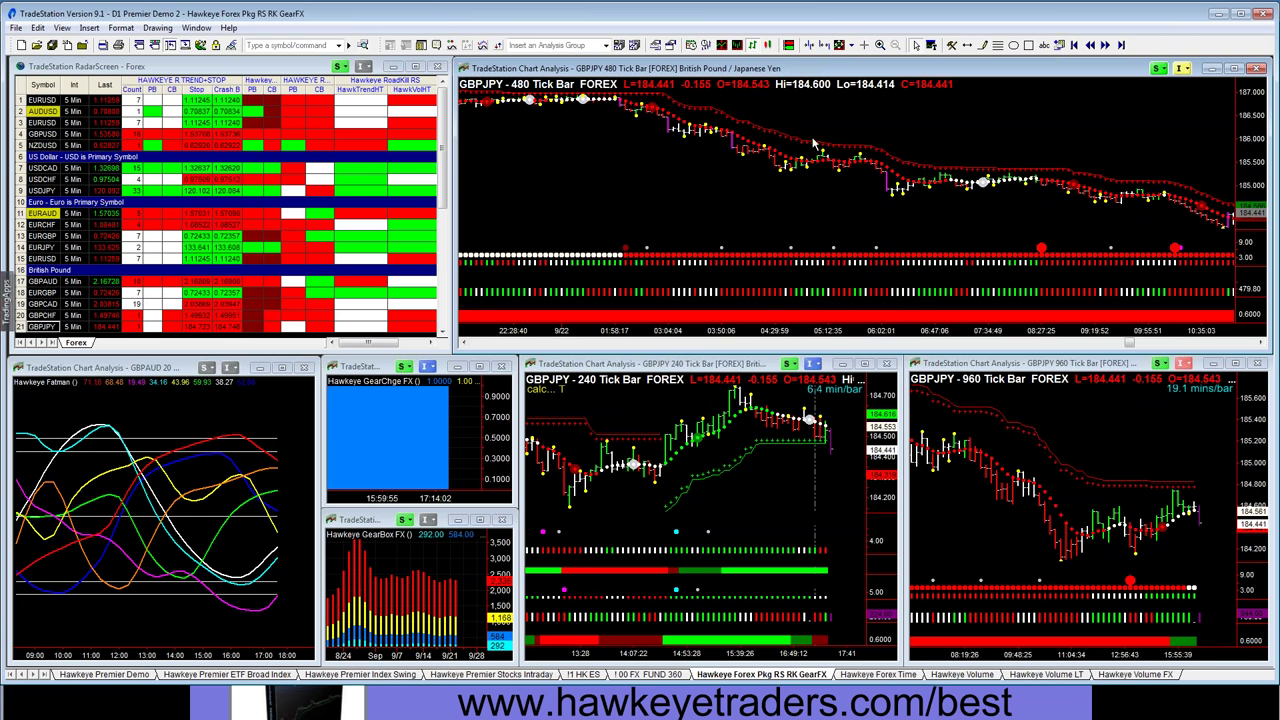
scroll(900, 160, "down", 6)
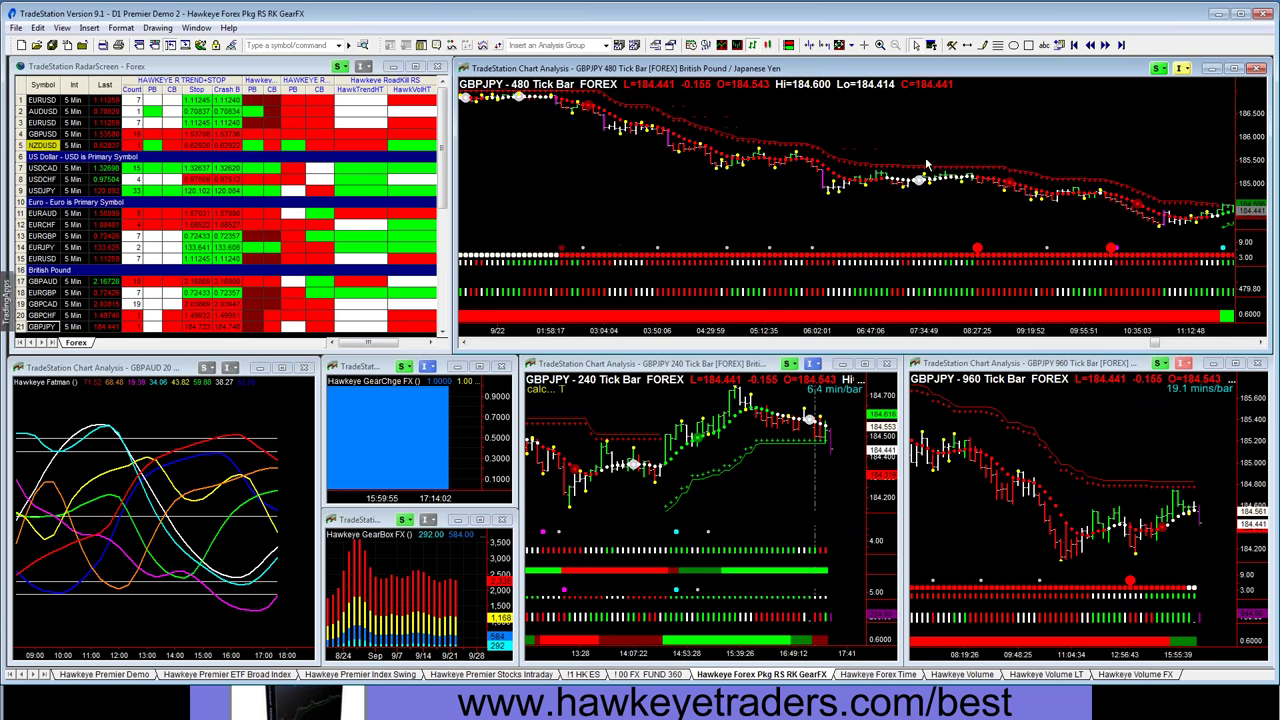
scroll(930, 162, "down", 12)
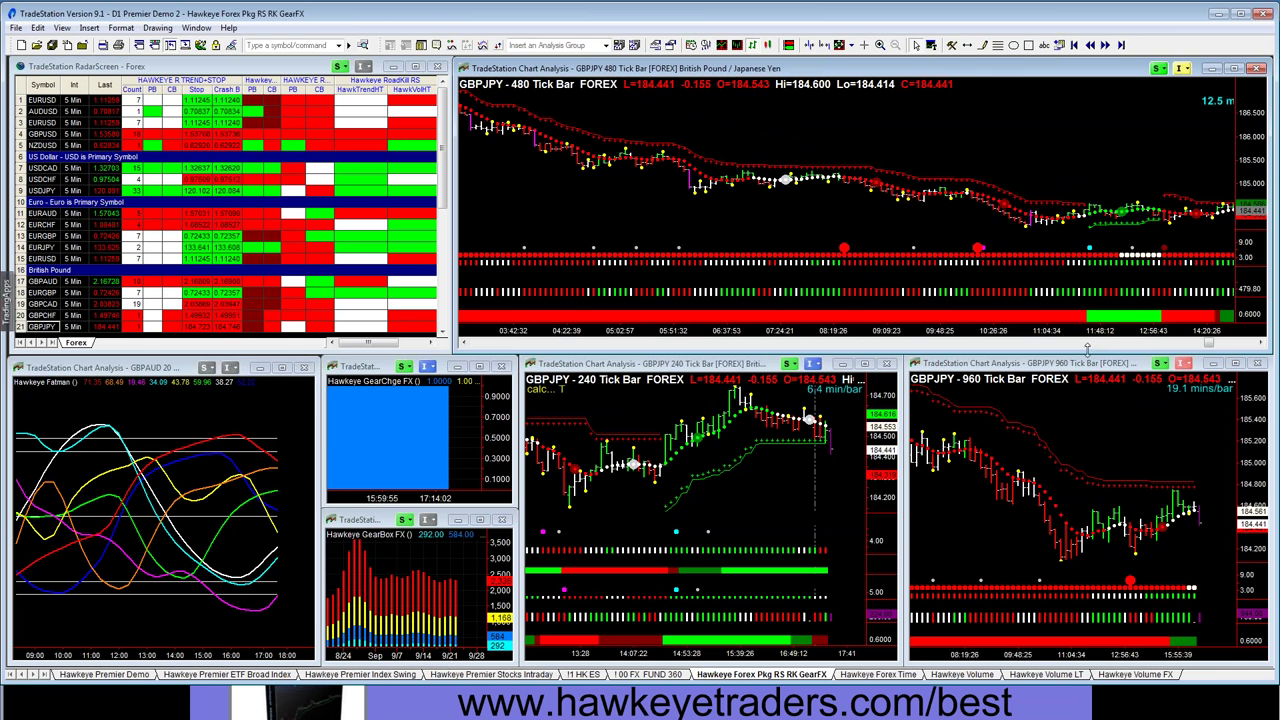
left_click_drag(1212, 343, 1251, 342)
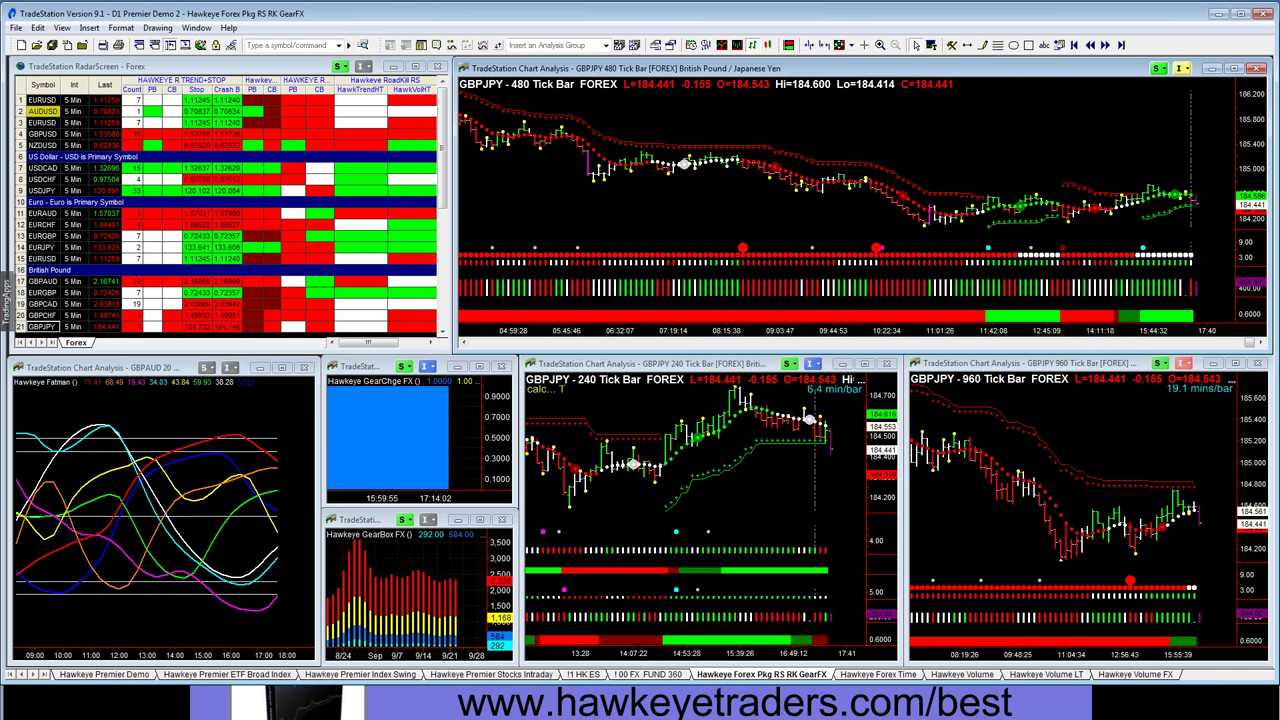
left_click(979, 676)
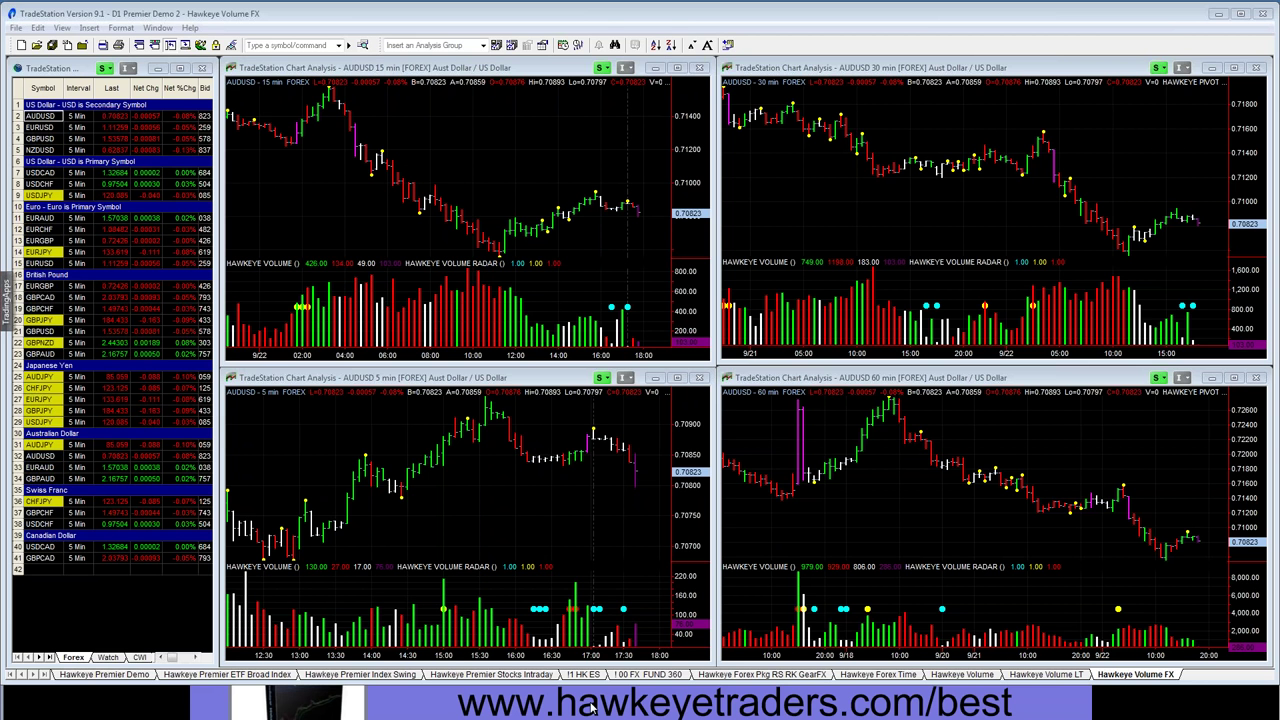
left_click(128, 676)
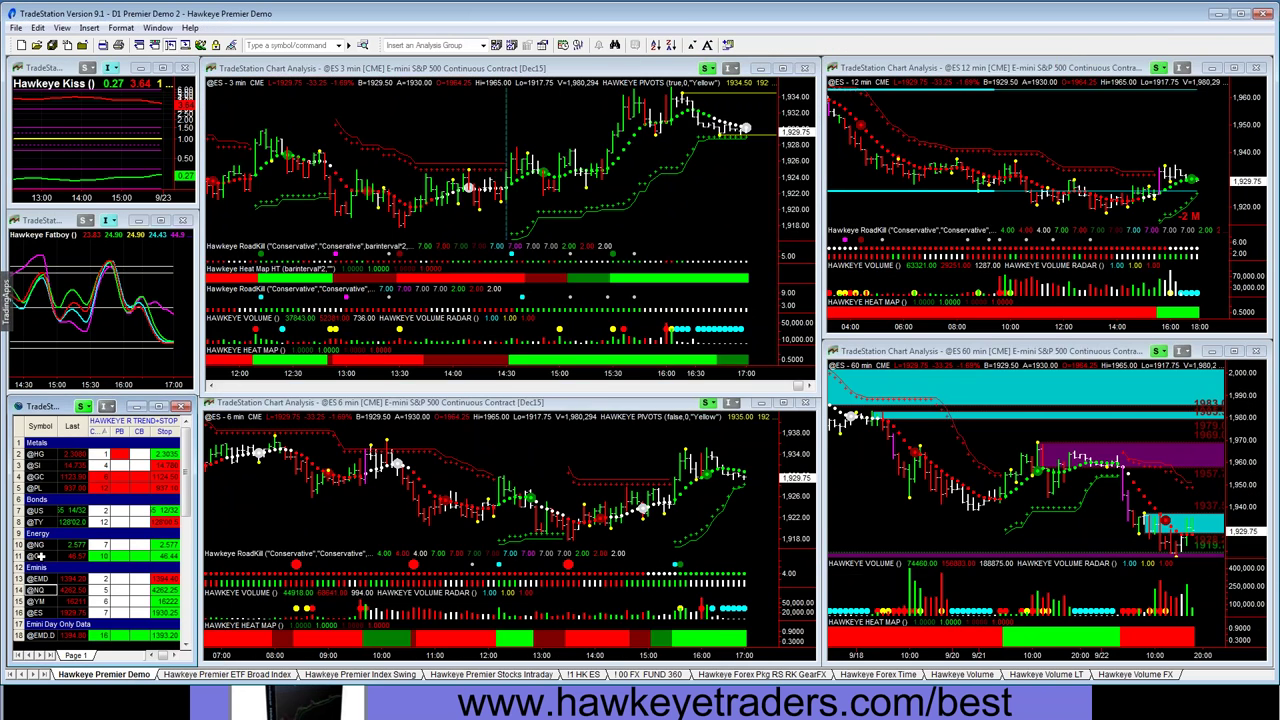
left_click(38, 556)
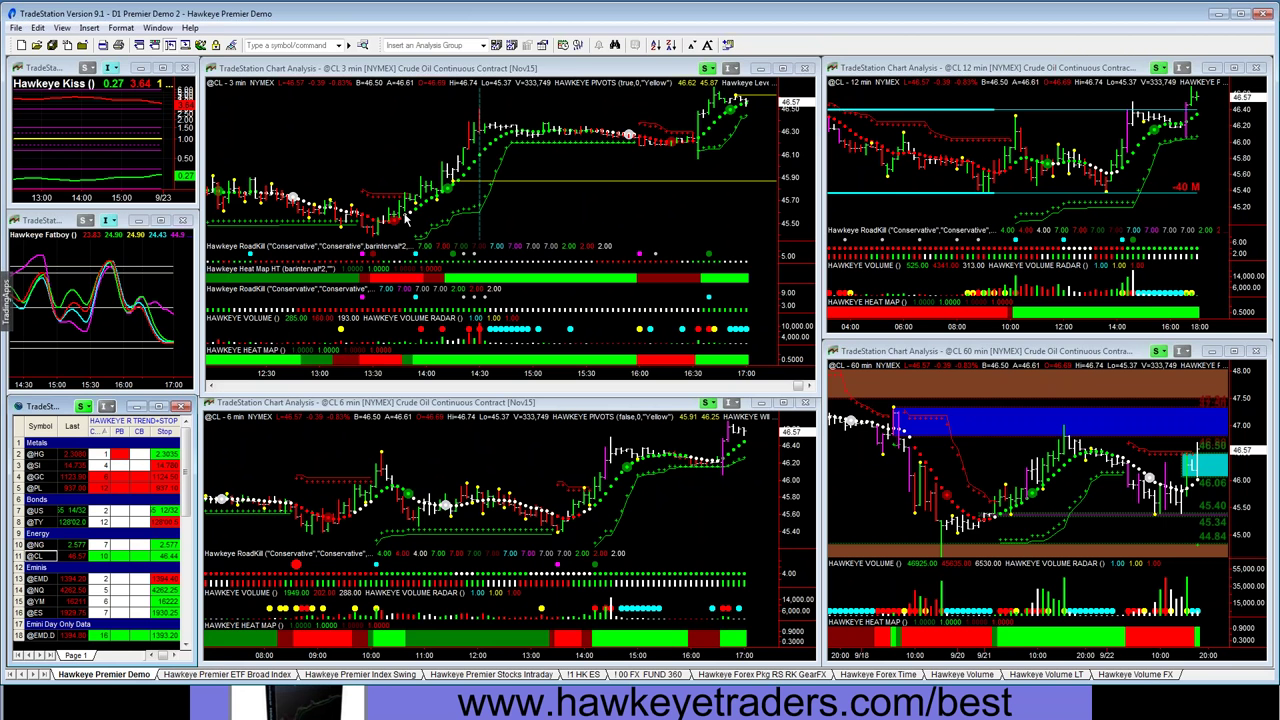
left_click(415, 176)
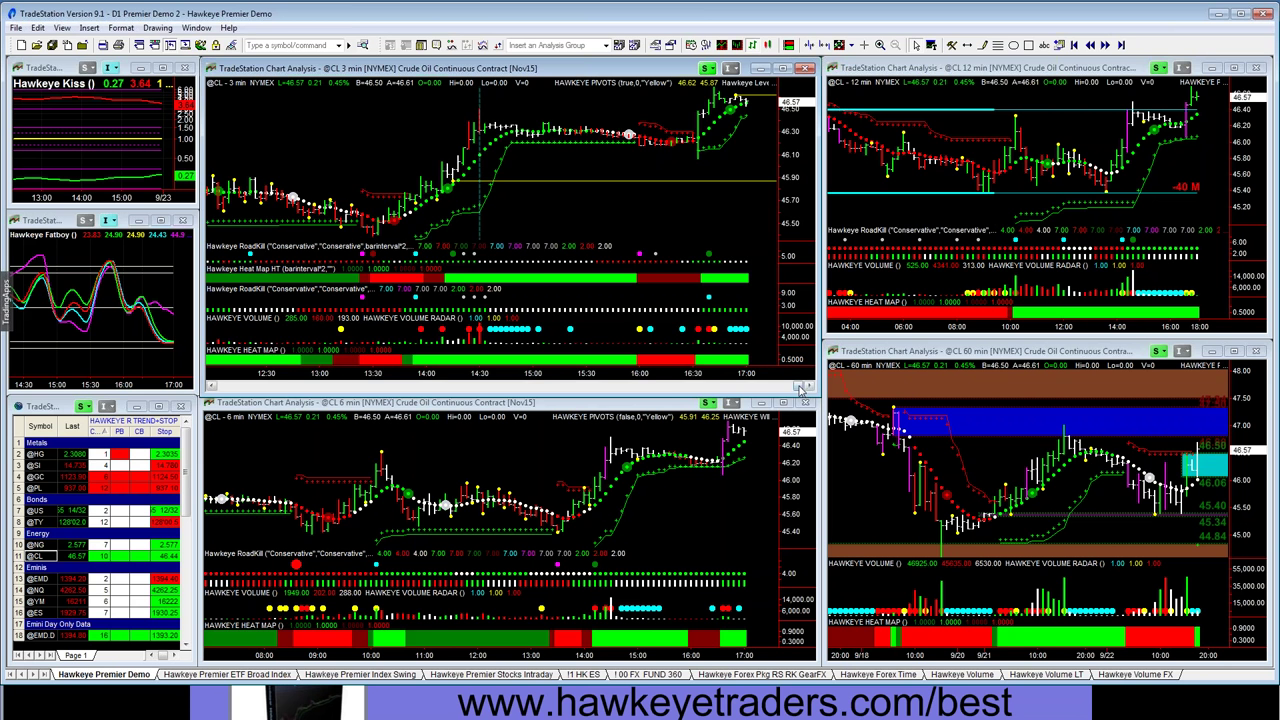
mouse_move(800, 388)
left_mouse_down()
mouse_move(627, 388)
mouse_move(798, 386)
left_mouse_up()
Step: Look at the Hawkeye Volume FX workspace again, then switch to the Hawkeye Forex Time workspace
left_click(1139, 675)
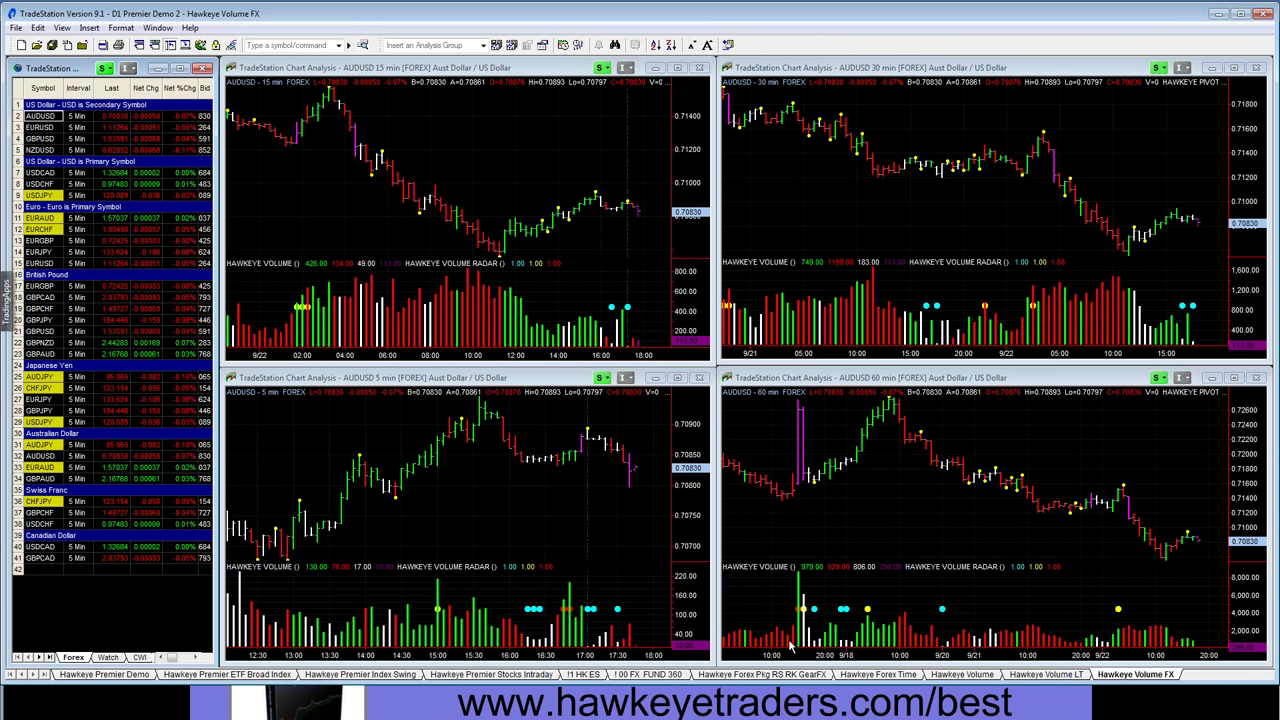
left_click(880, 675)
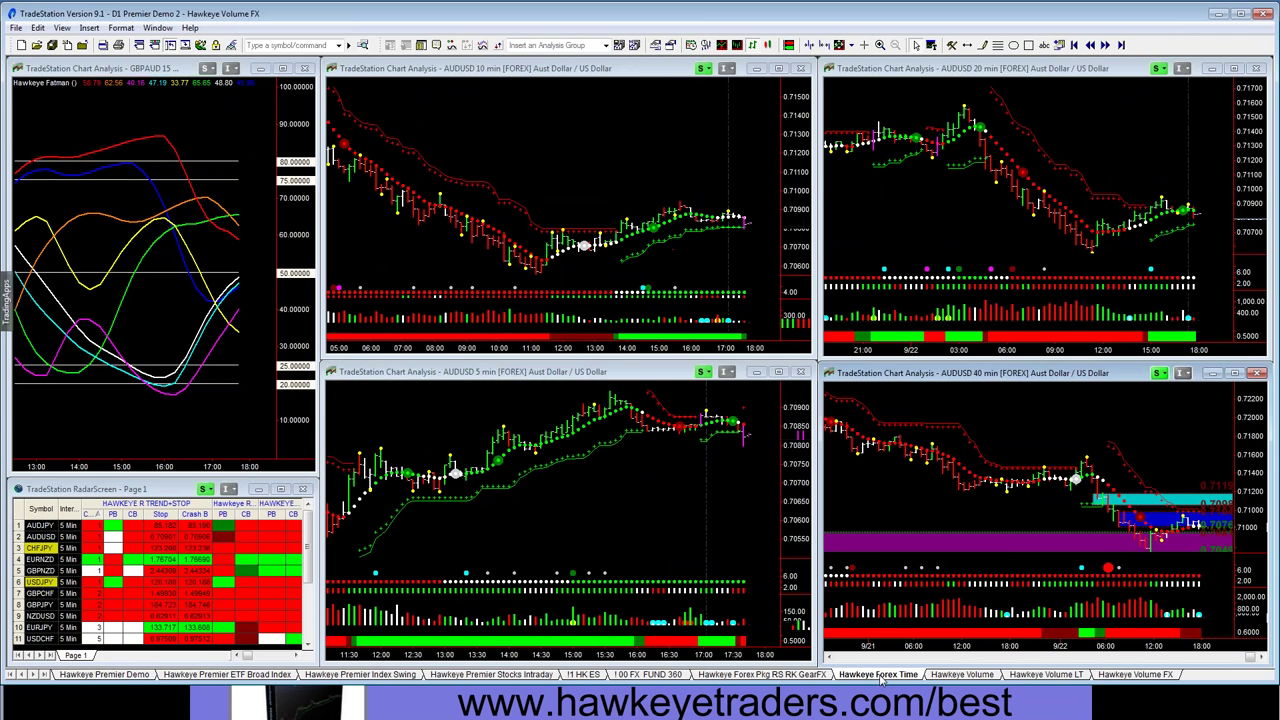
Step: View the SLV charts in the Hawkeye Premier Stocks Intraday workspace, then return to the Hawkeye Forex Pkg RS RK GearFX workspace
left_click(473, 676)
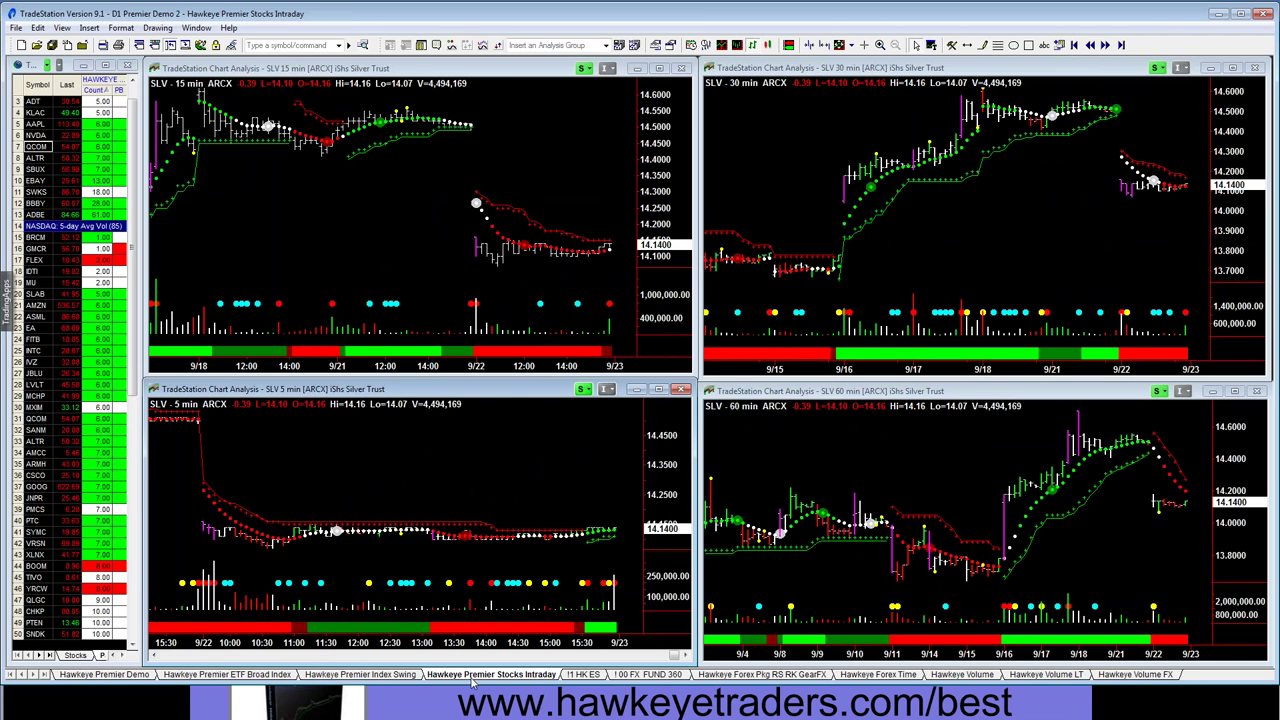
left_click(330, 210)
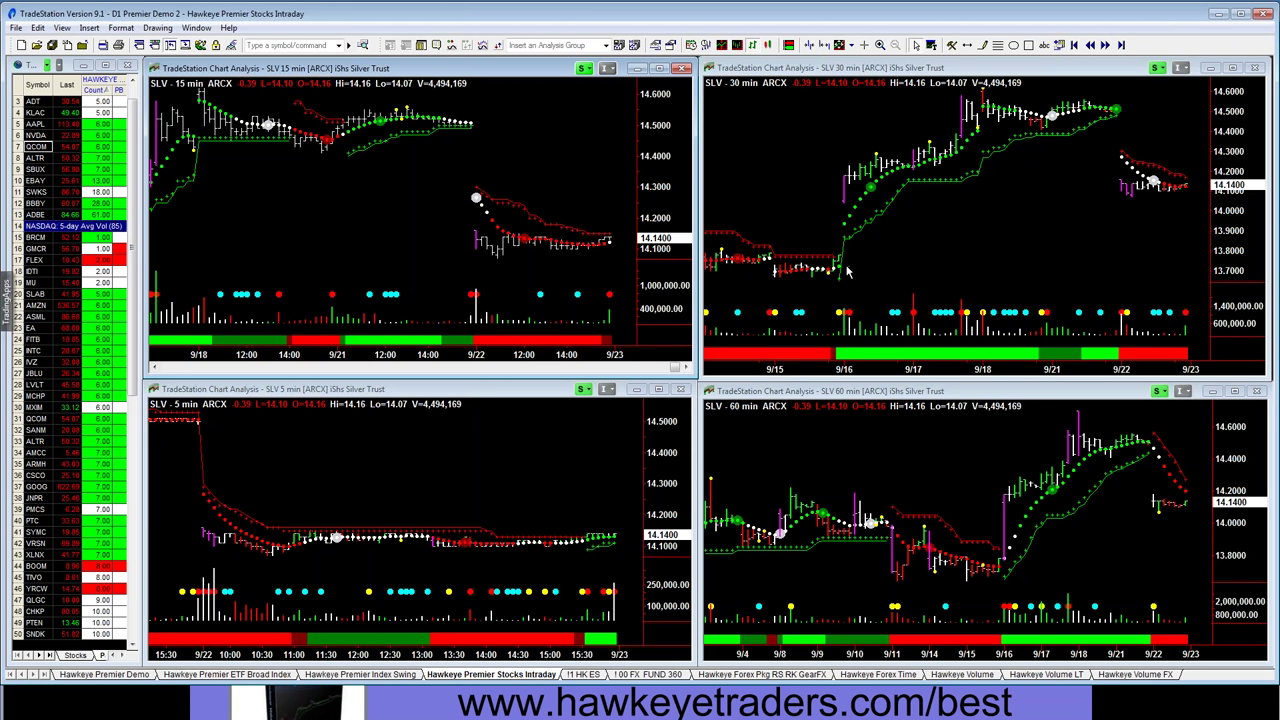
left_click(845, 130)
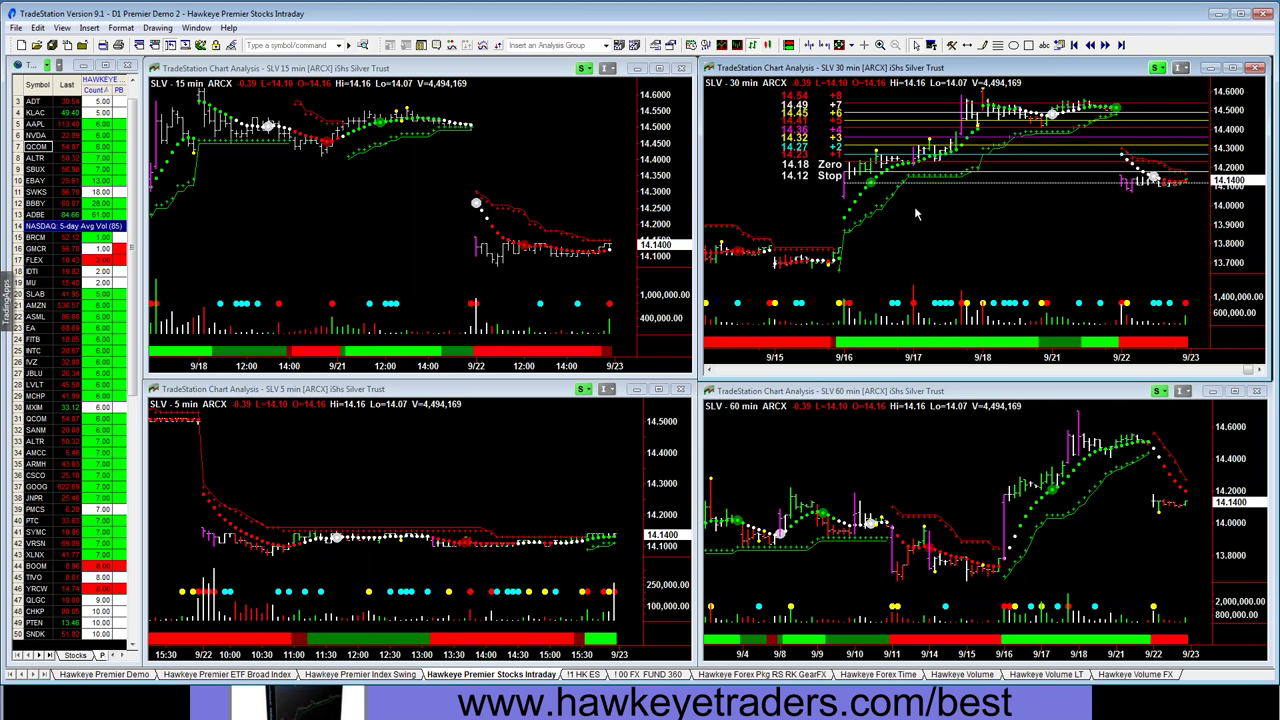
left_click(922, 243)
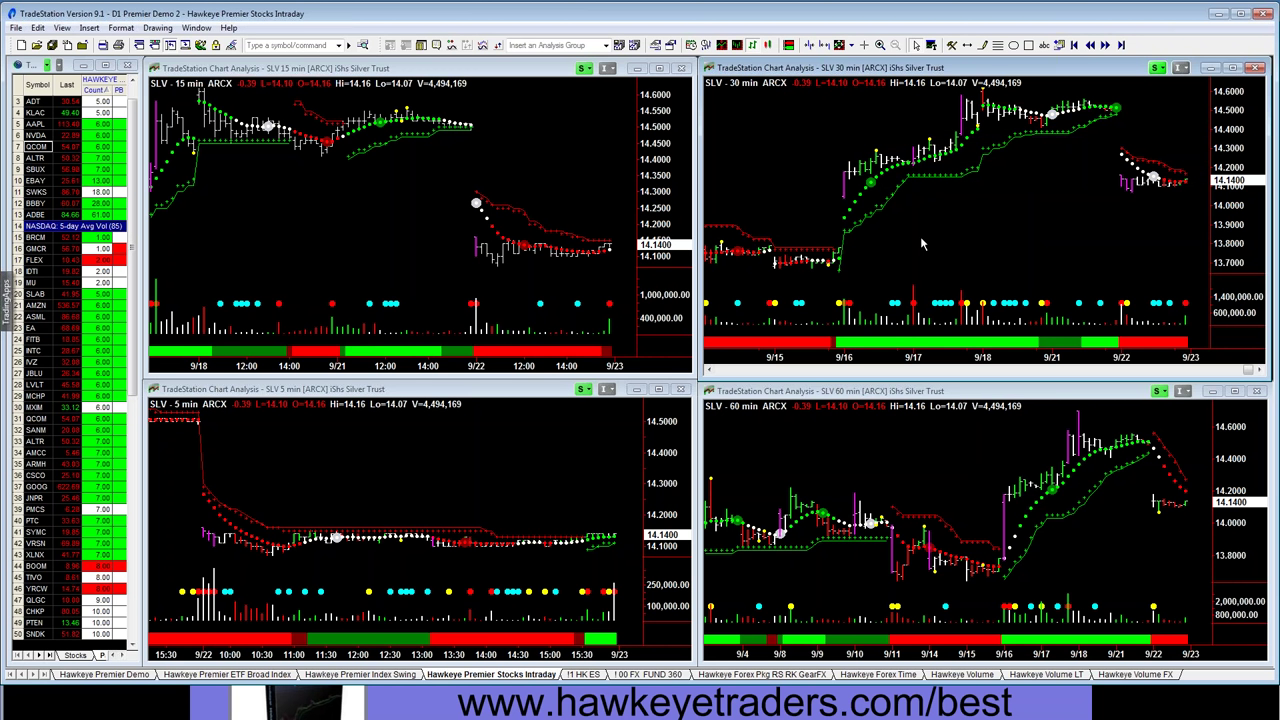
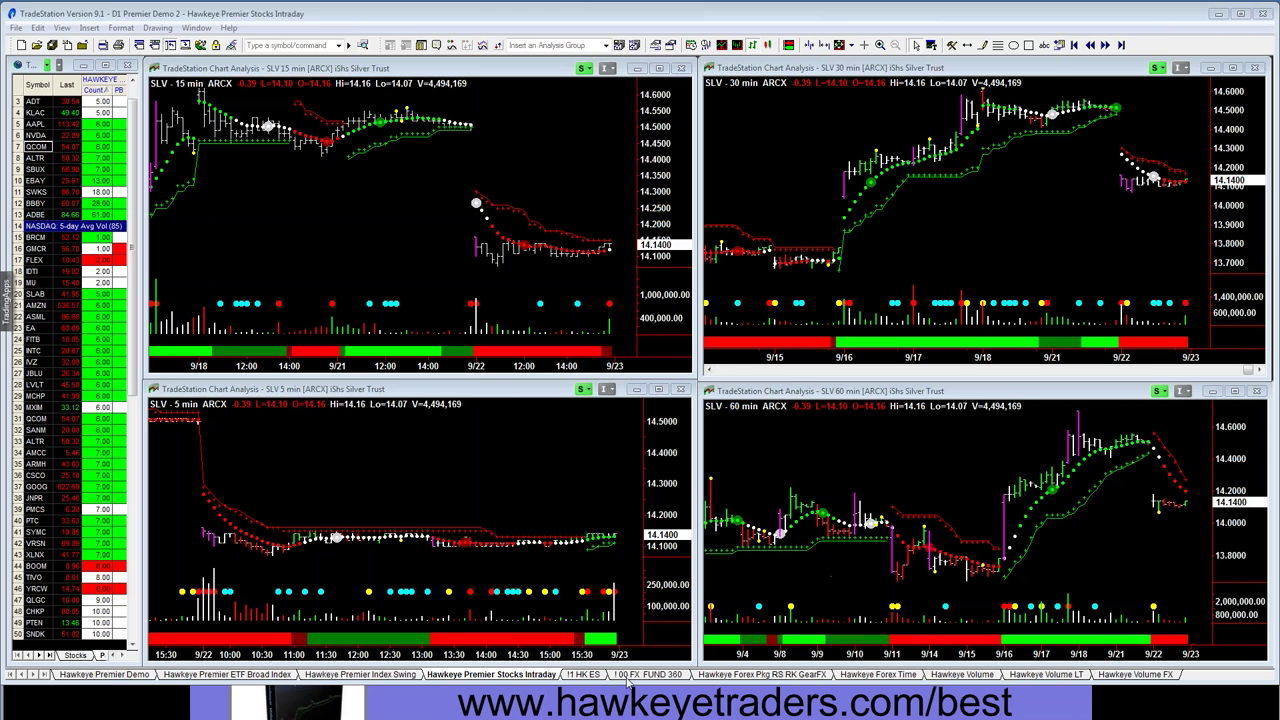
left_click(763, 676)
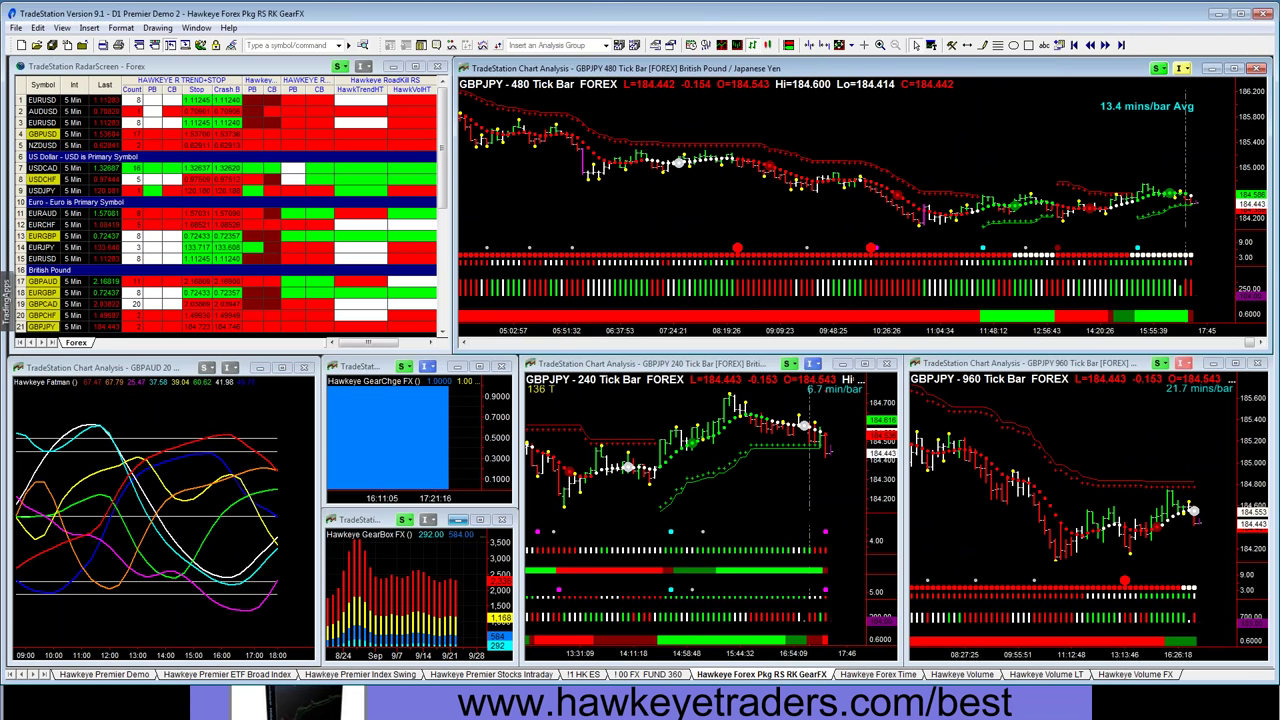
Step: Switch to the Hawkeye members site in the browser, view Gearbox Online's Futures, Equities and Forex tick speeds, then return to TradeStation
key("alt+Tab")
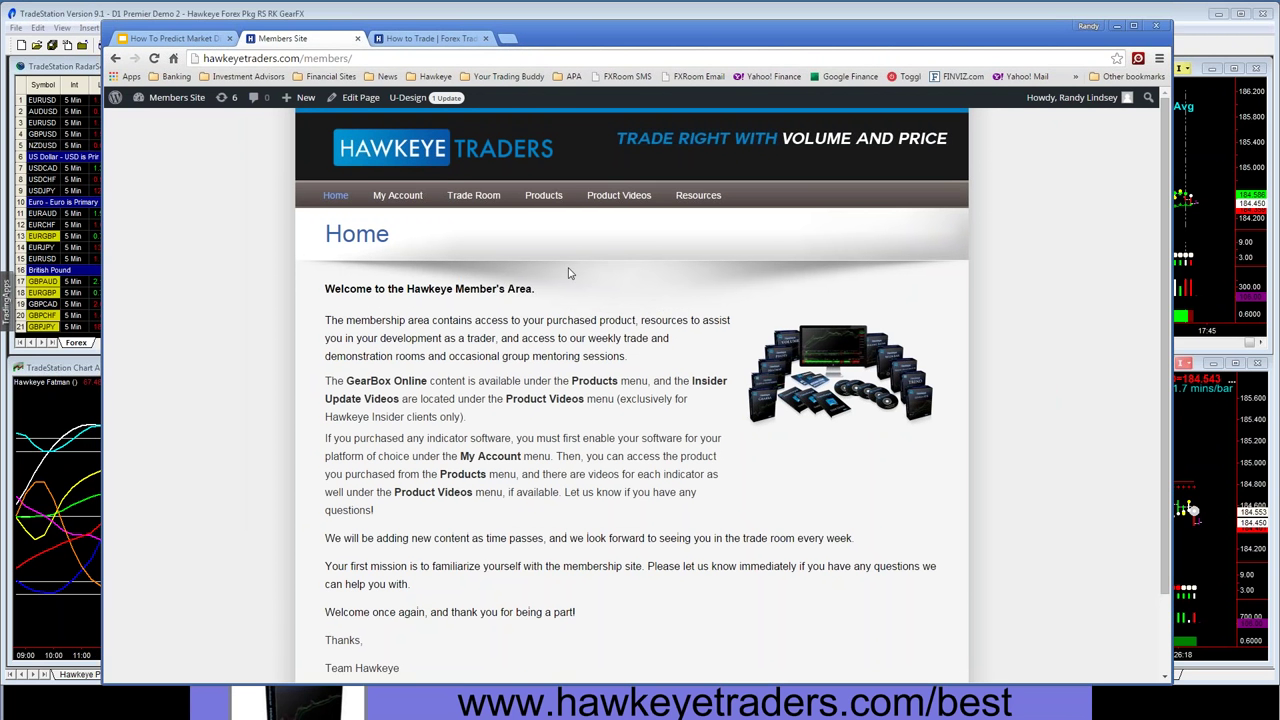
mouse_move(543, 197)
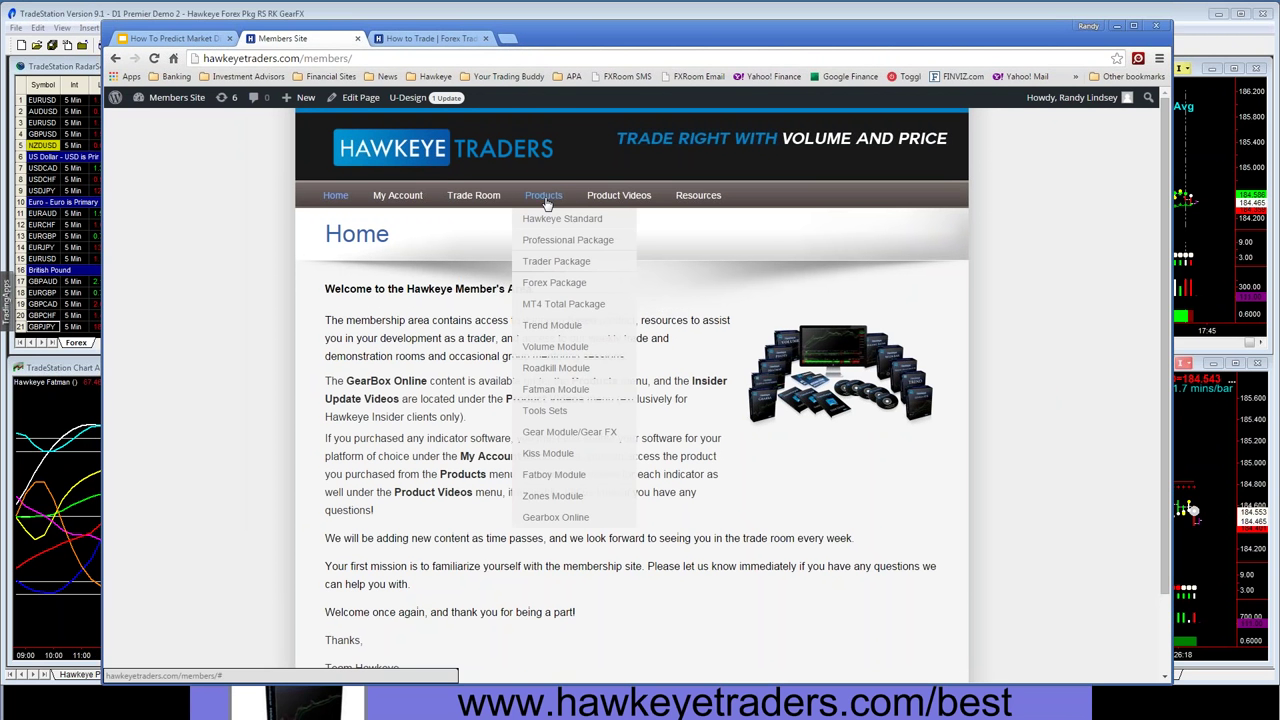
left_click(552, 520)
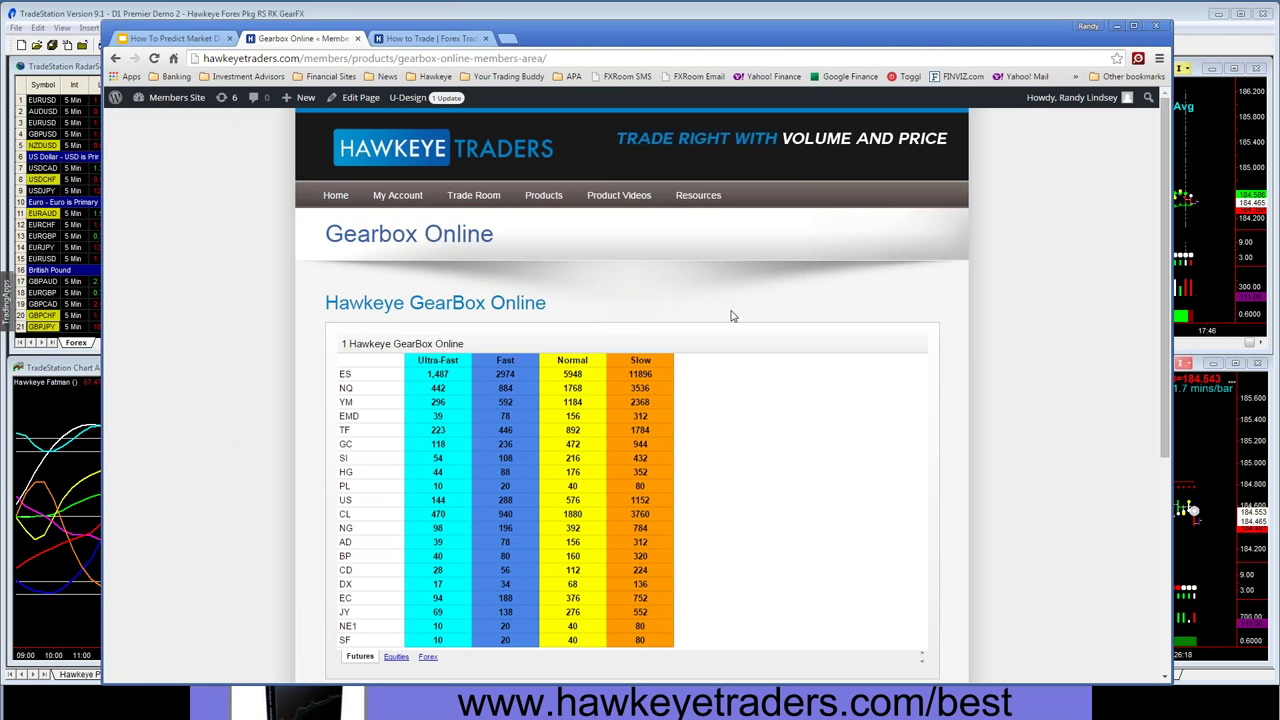
scroll(757, 306, "down", 1)
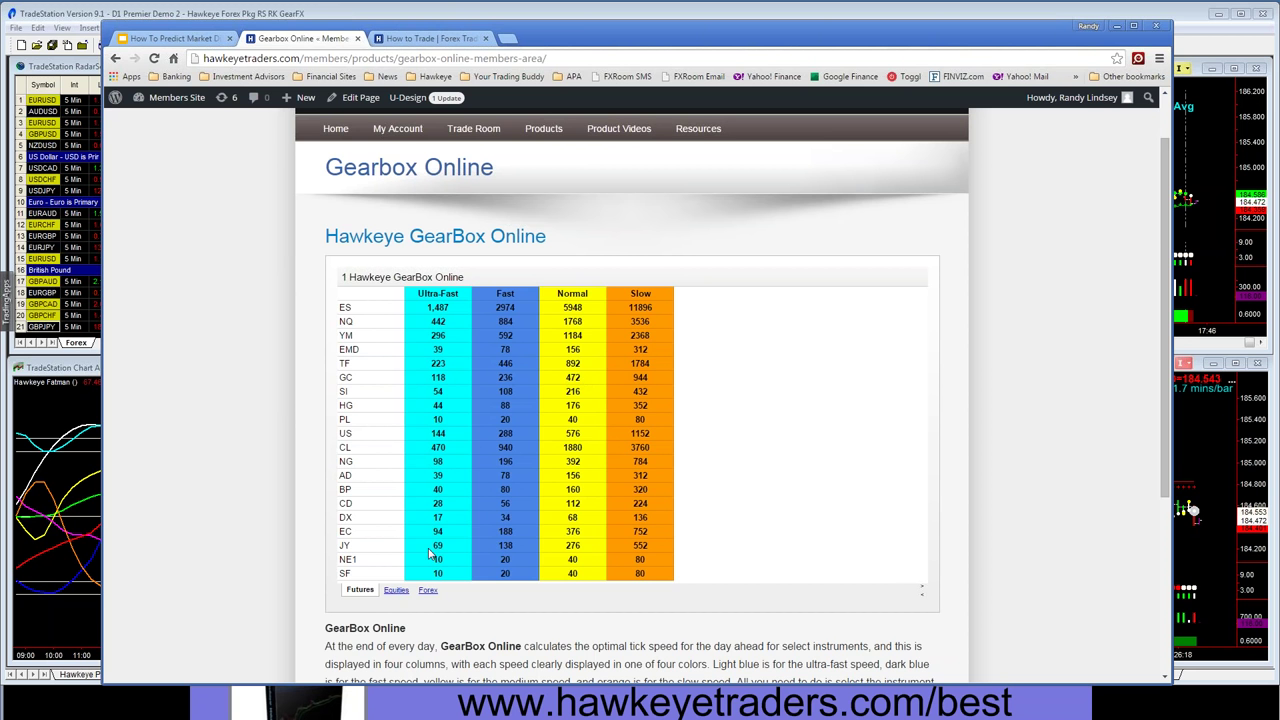
left_click(396, 590)
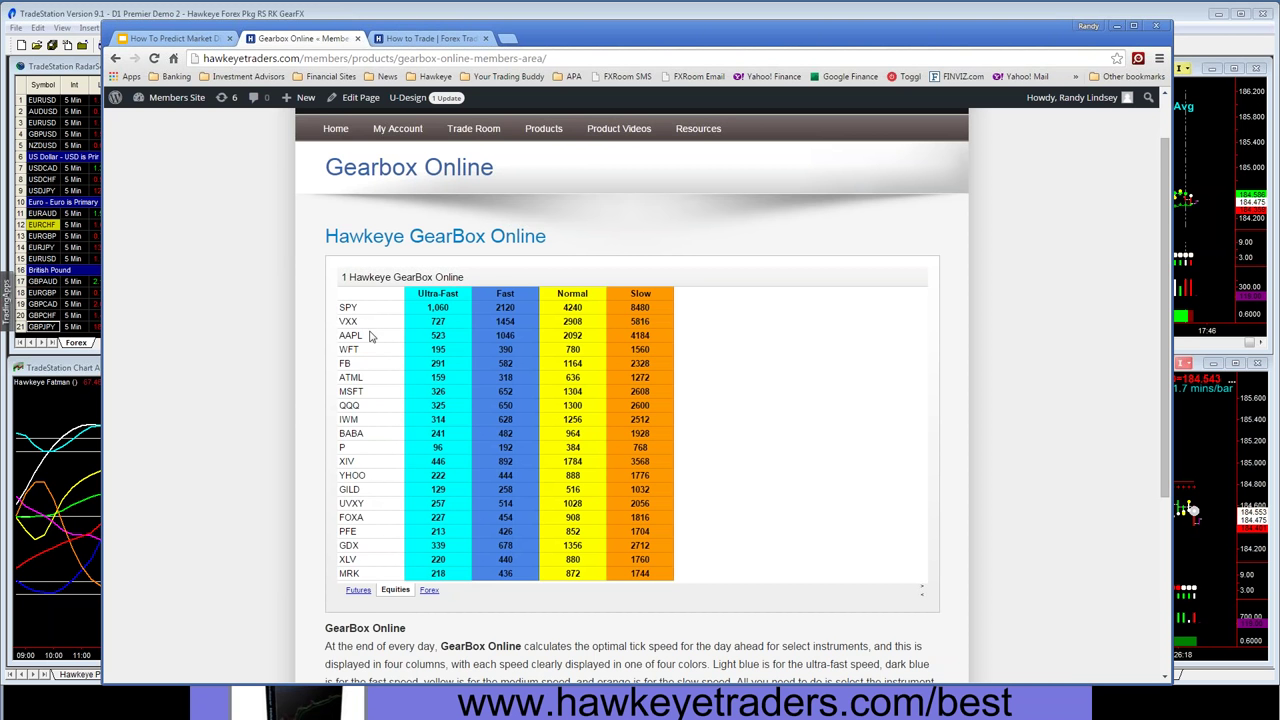
left_click(429, 589)
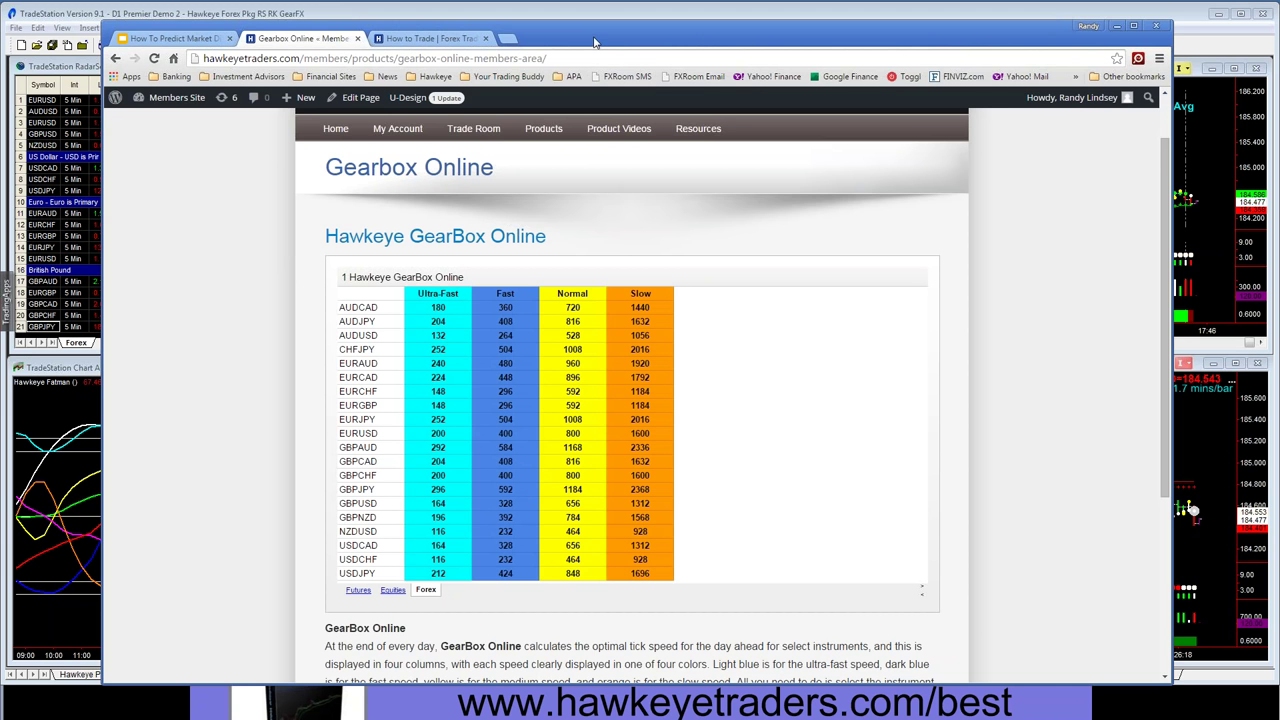
mouse_move(594, 42)
left_mouse_down()
mouse_move(602, 57)
mouse_move(580, 26)
left_mouse_up()
key("alt+Tab")
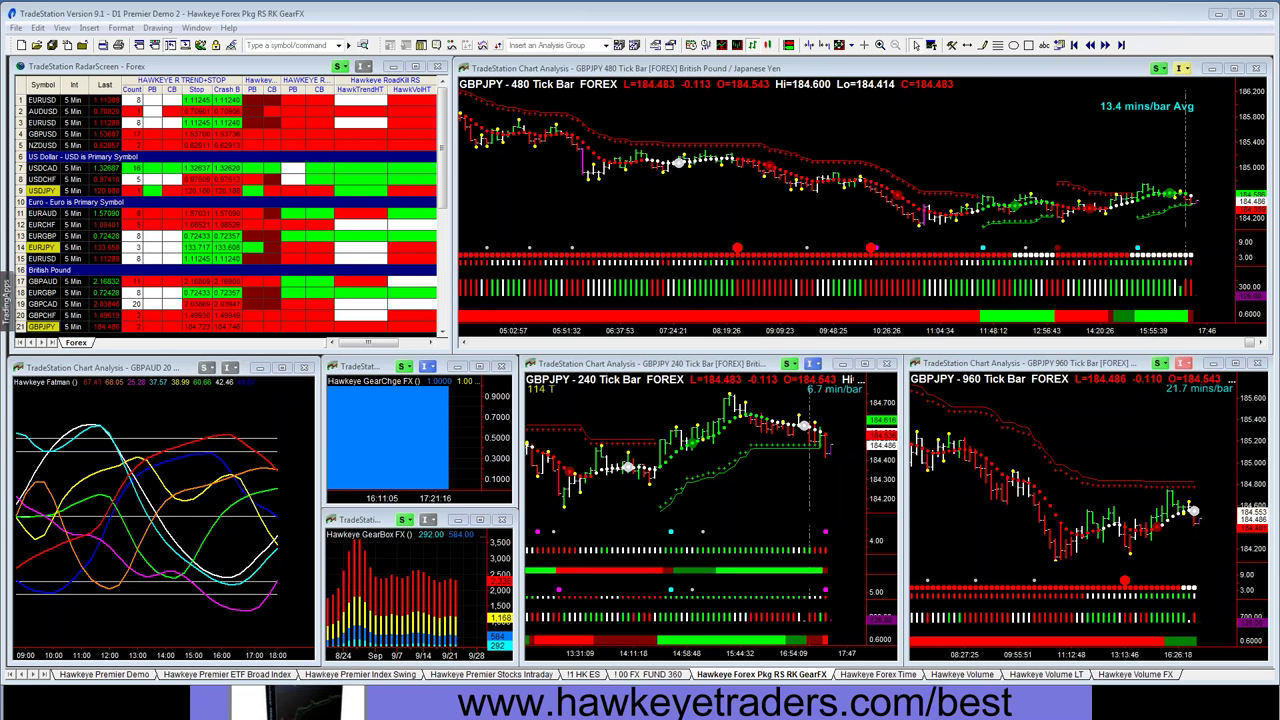
Step: Look at the saved workspaces in the MyWork folder and close the list without opening one
left_click(42, 315)
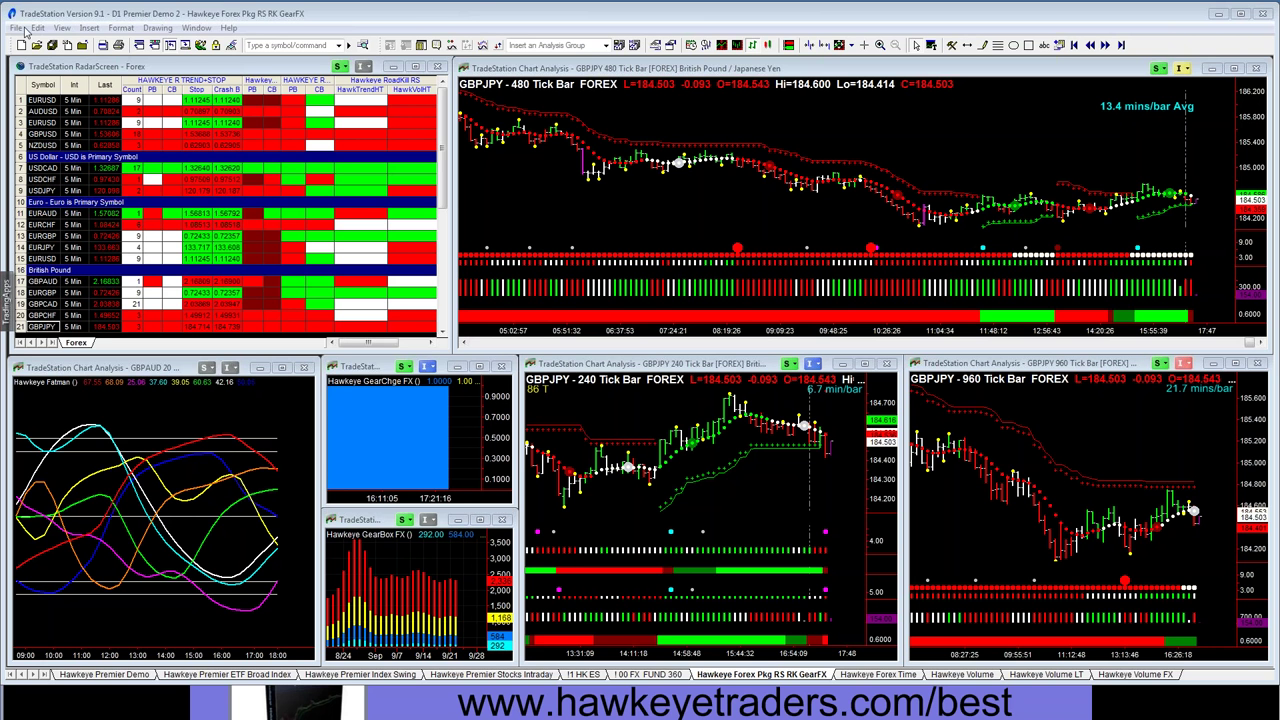
left_click(18, 30)
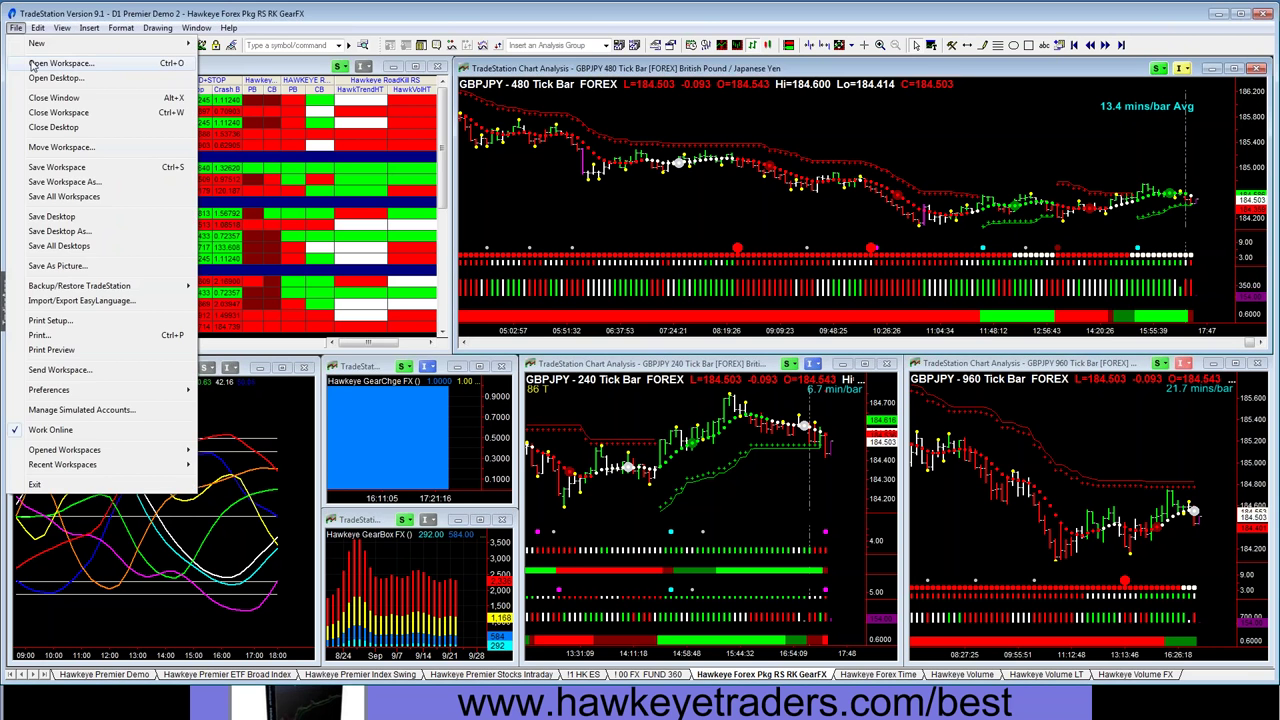
left_click(38, 66)
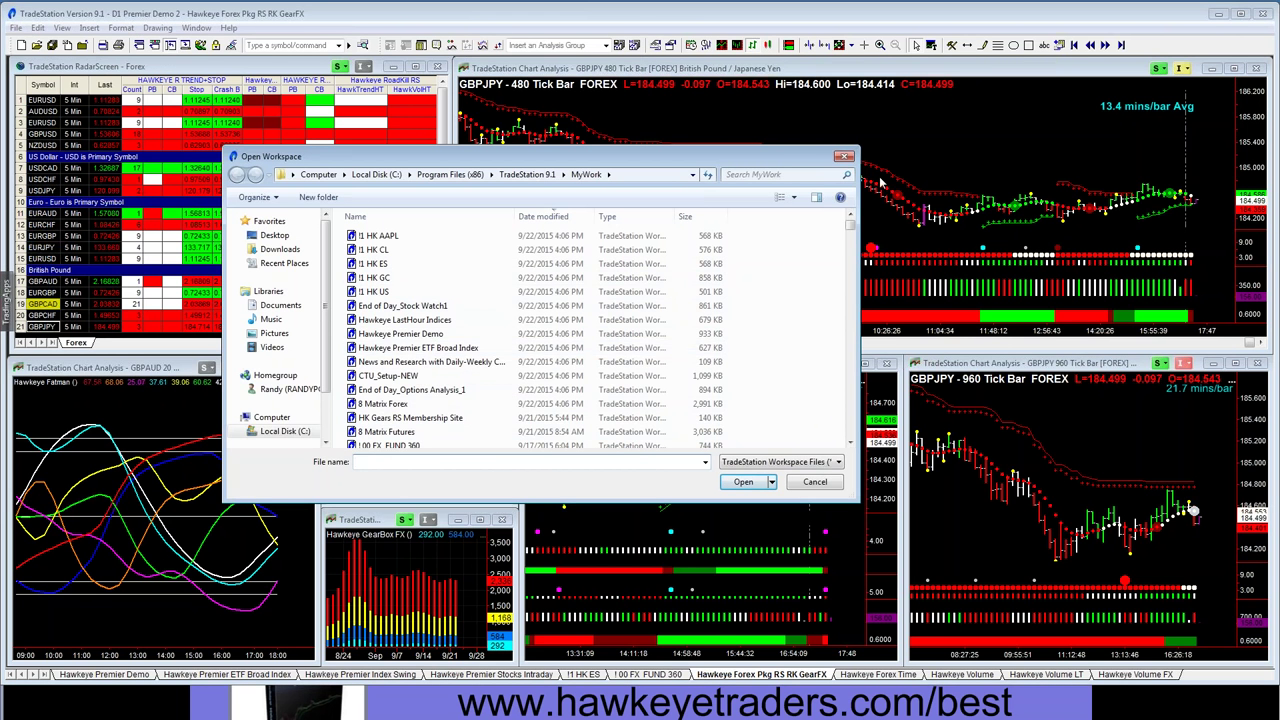
left_click(843, 158)
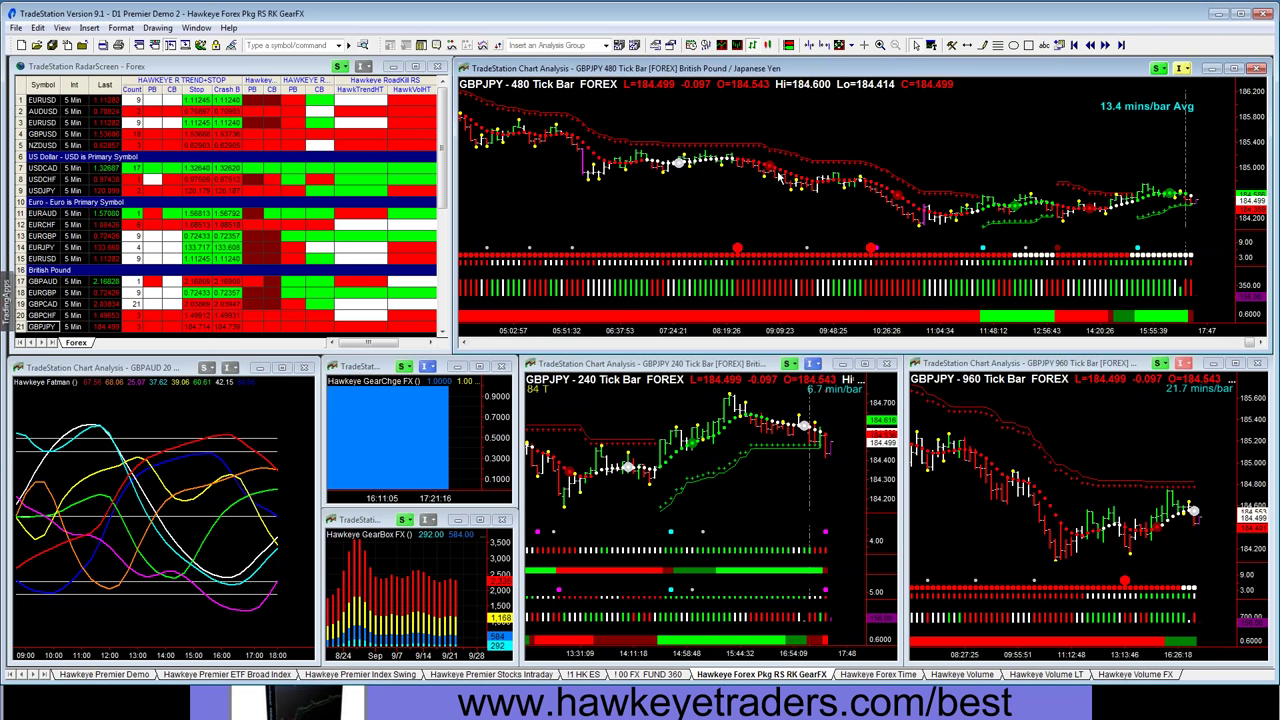
Step: Call up the analysis techniques formatting for the GBPJPY 480-tick chart without changing any indicator
right_click(652, 186)
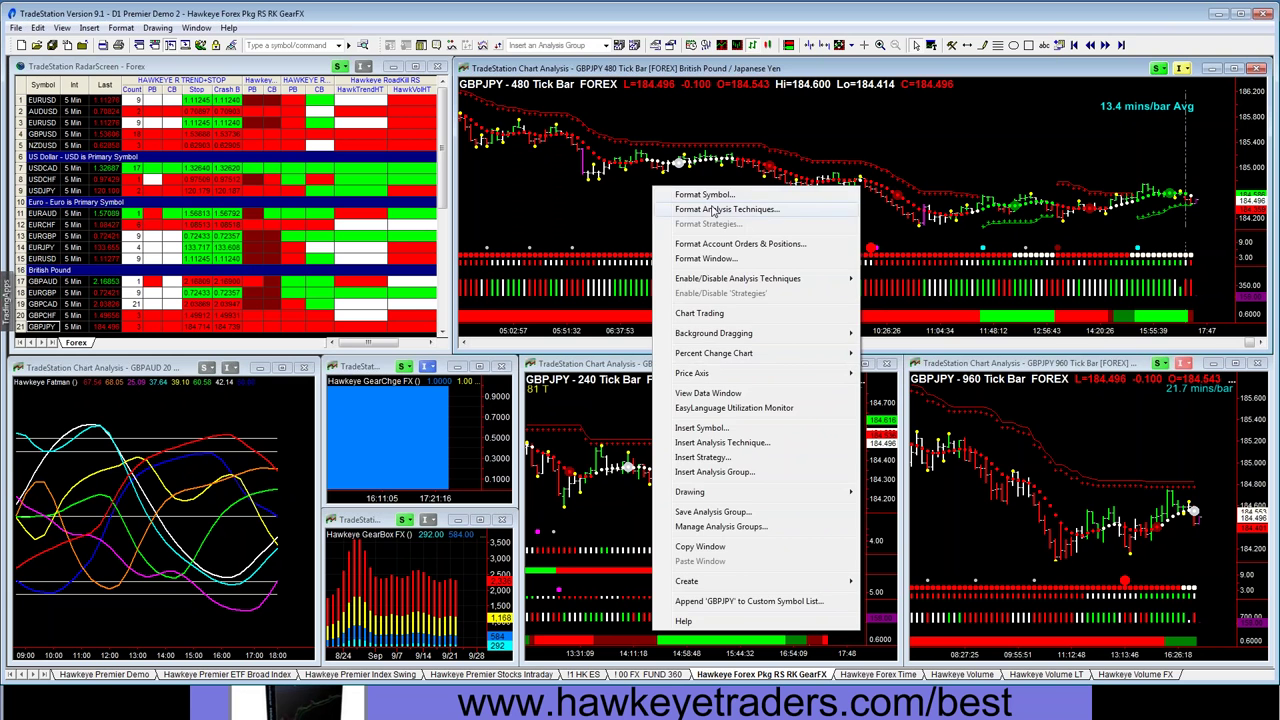
left_click(713, 210)
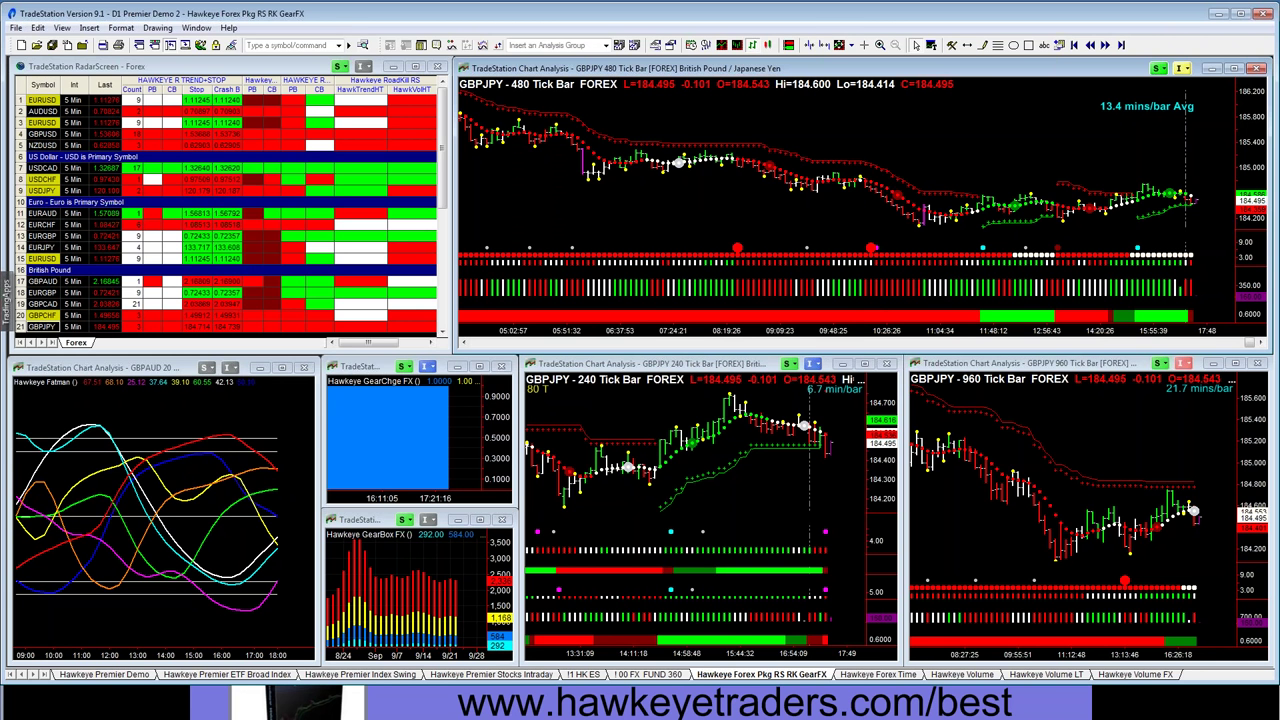
left_click(42, 315)
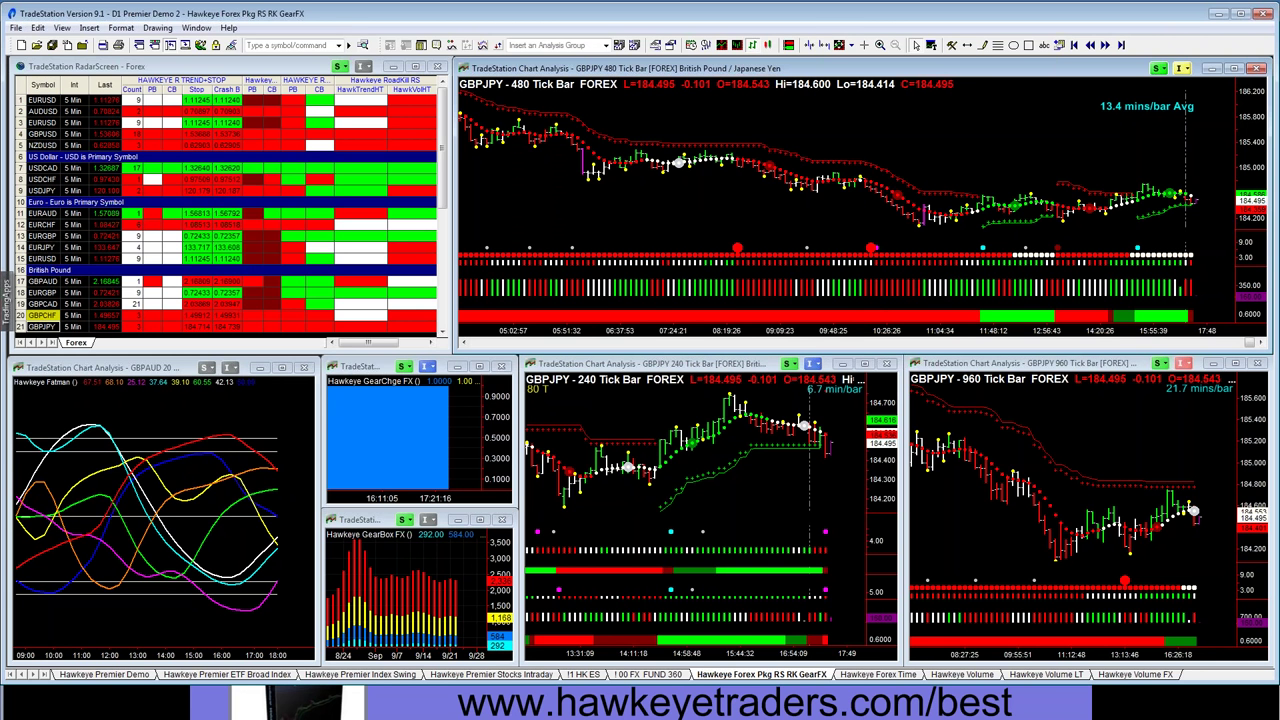
left_click(42, 326)
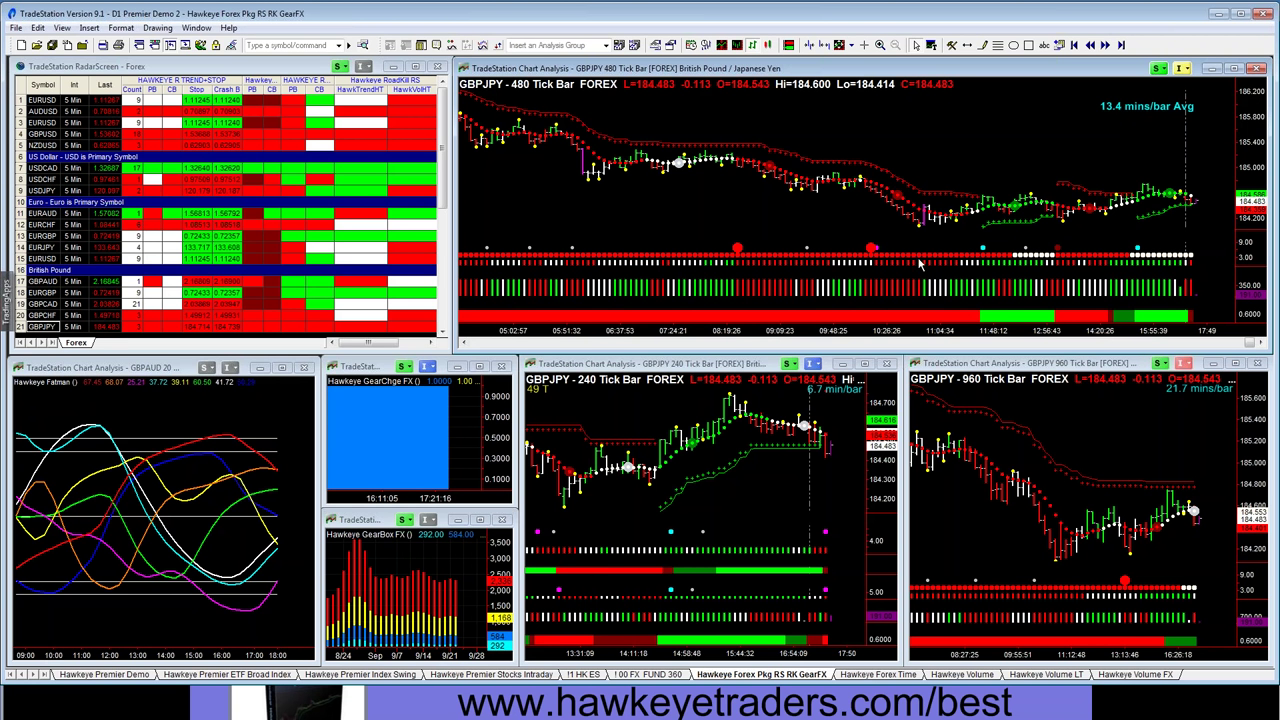
Step: Switch to eSignal and view its HK Fut Time, Hawkeye Fatman and HK Volume pages
left_click(106, 675)
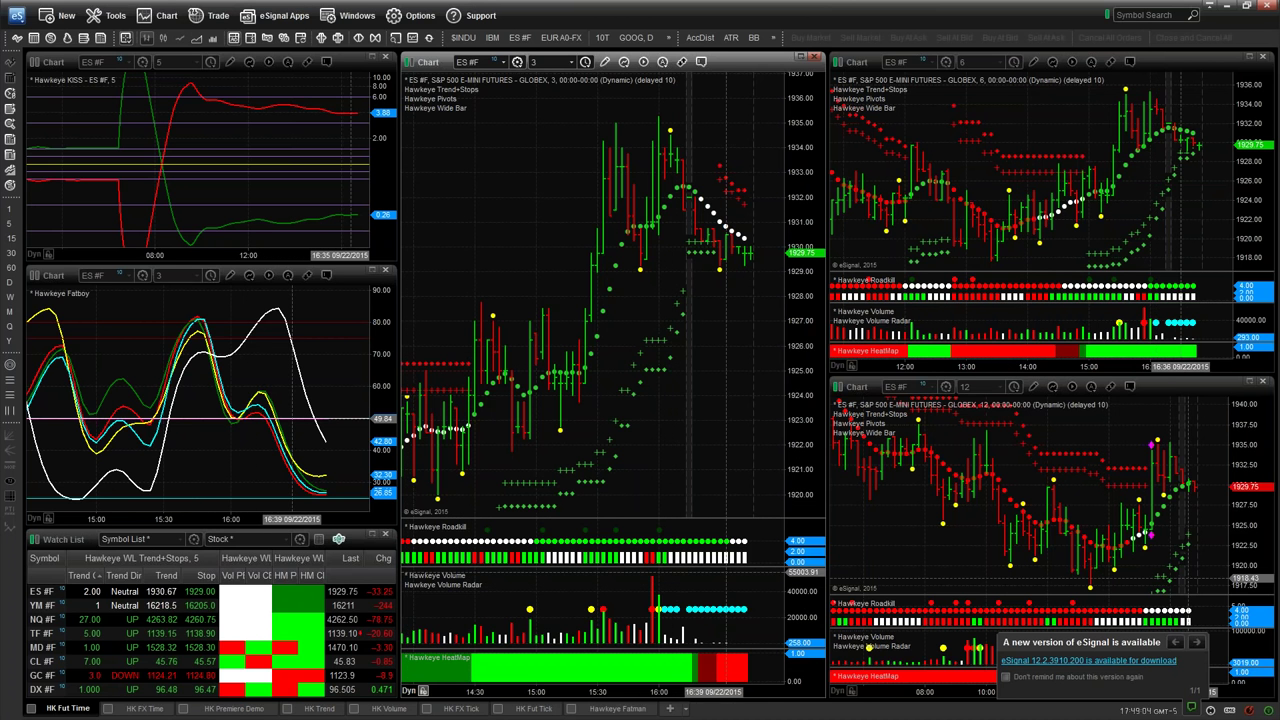
left_click(603, 712)
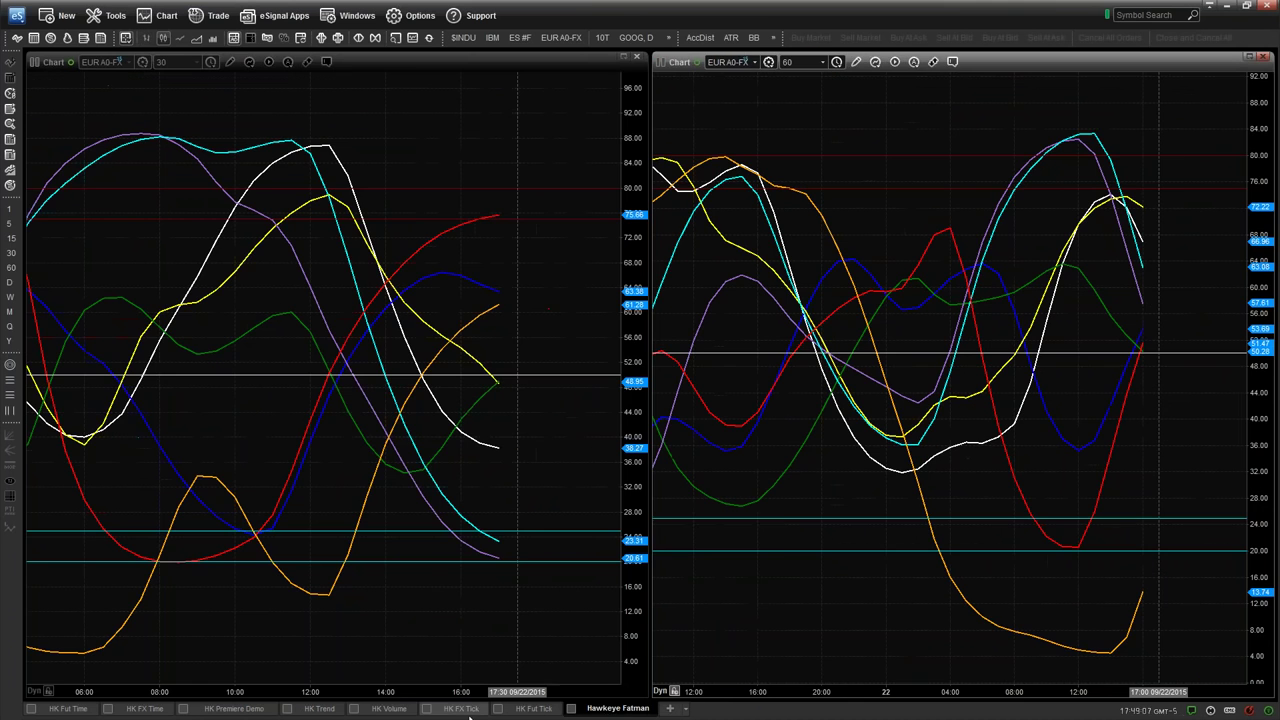
left_click(373, 712)
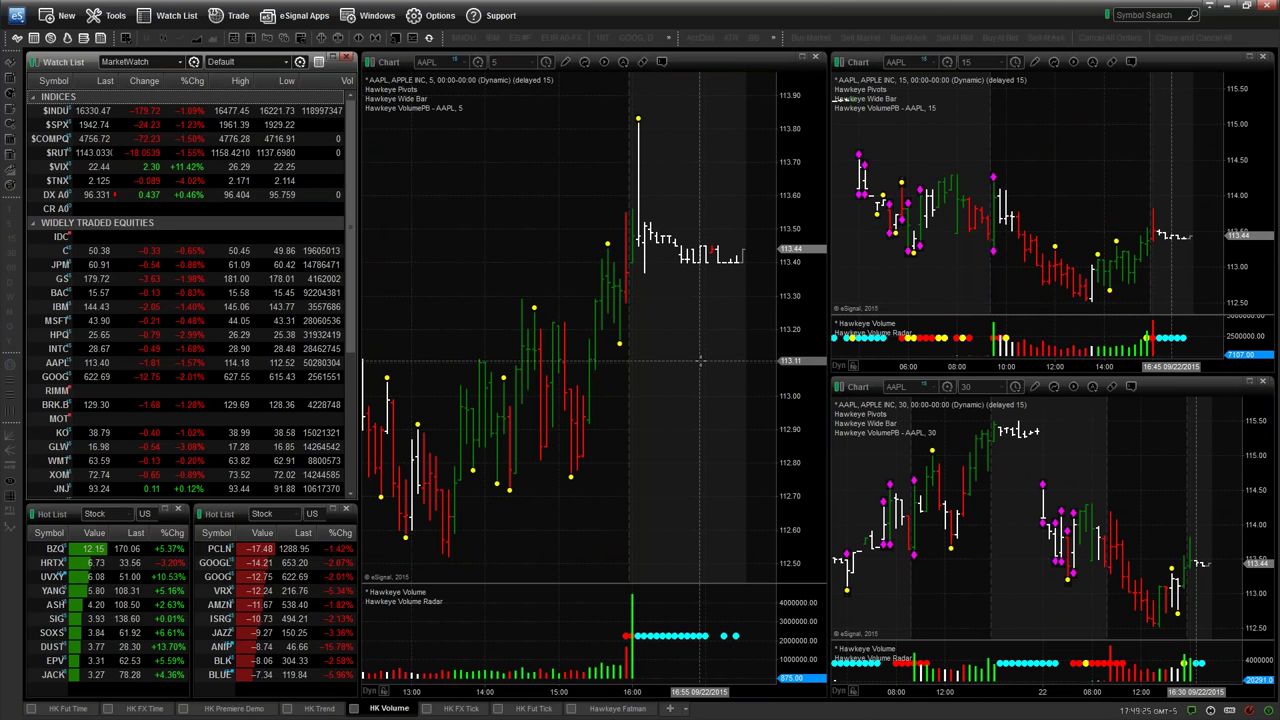
Step: Switch to the OANDA MetaTrader platform and load the Hawkeye Trend GBPUSD profile
left_click(1229, 10)
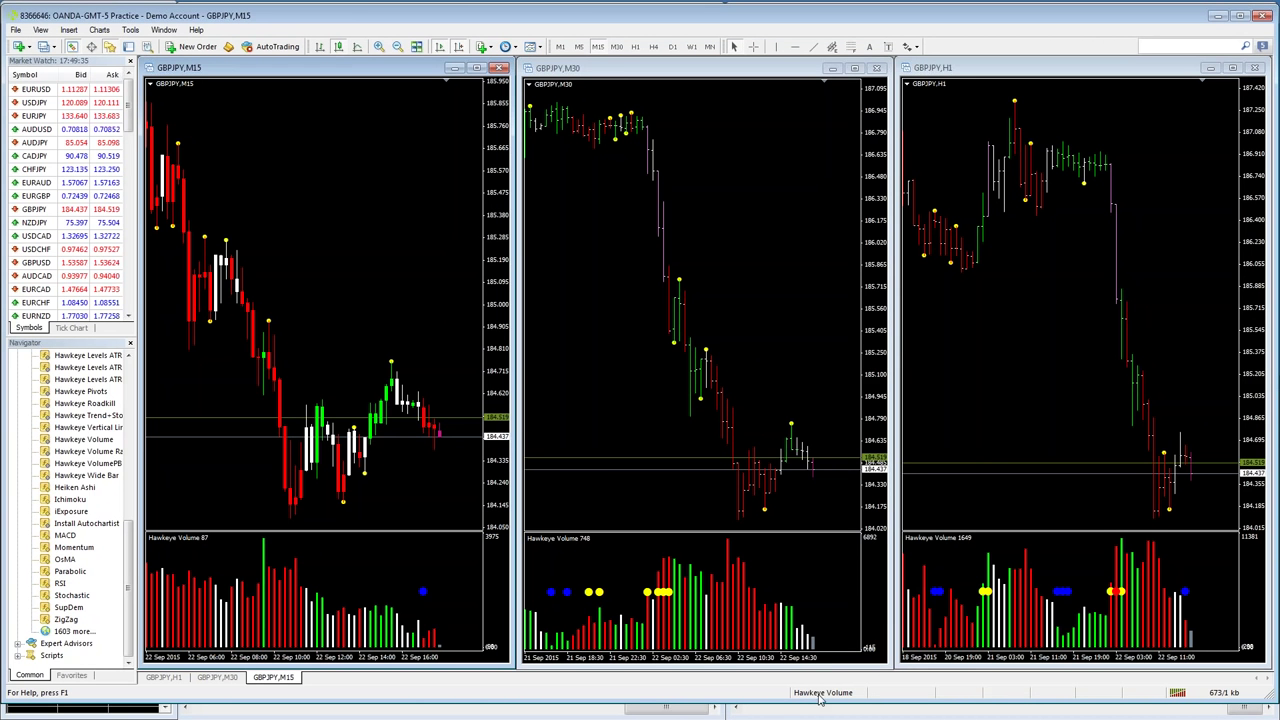
left_click(818, 696)
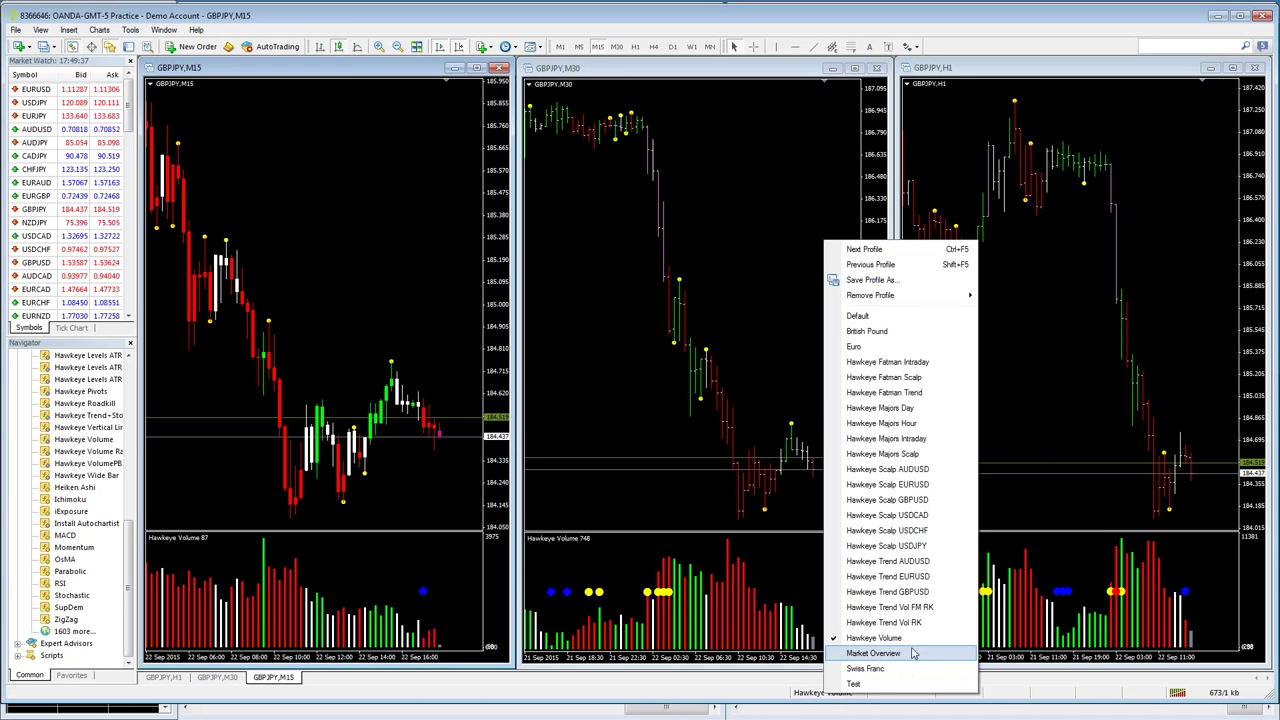
left_click(918, 593)
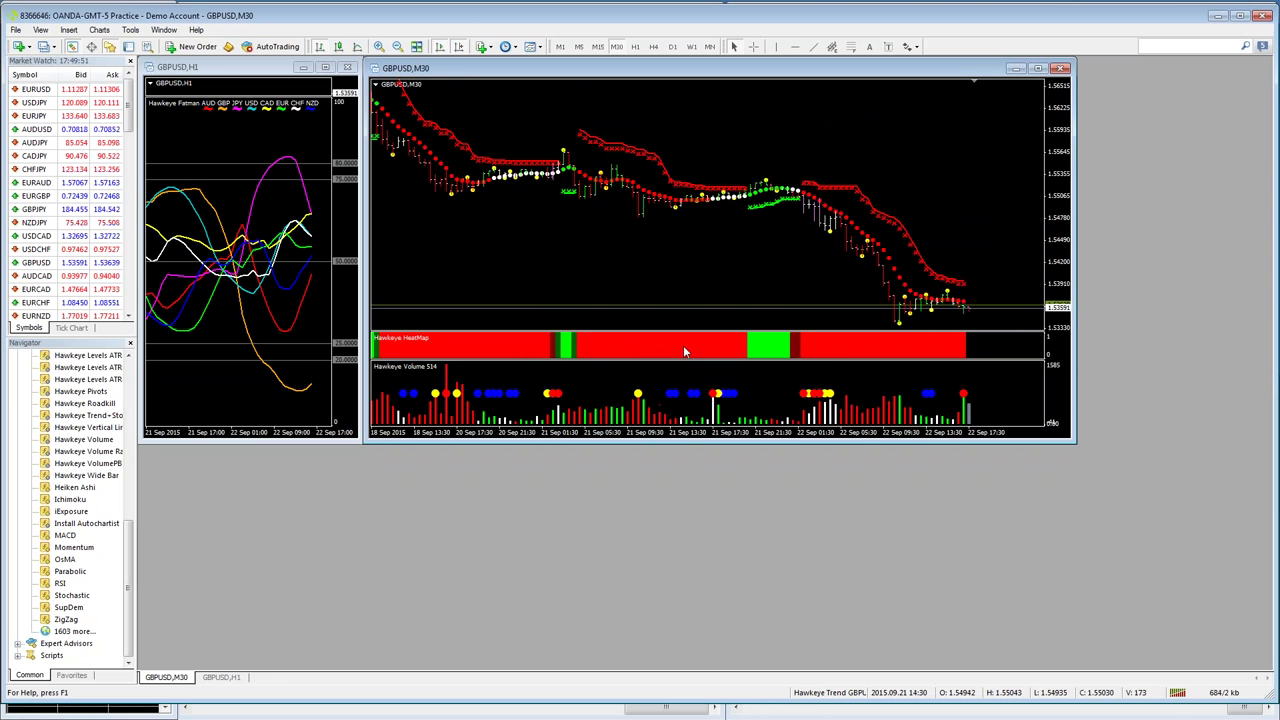
right_click(510, 217)
left_click(486, 230)
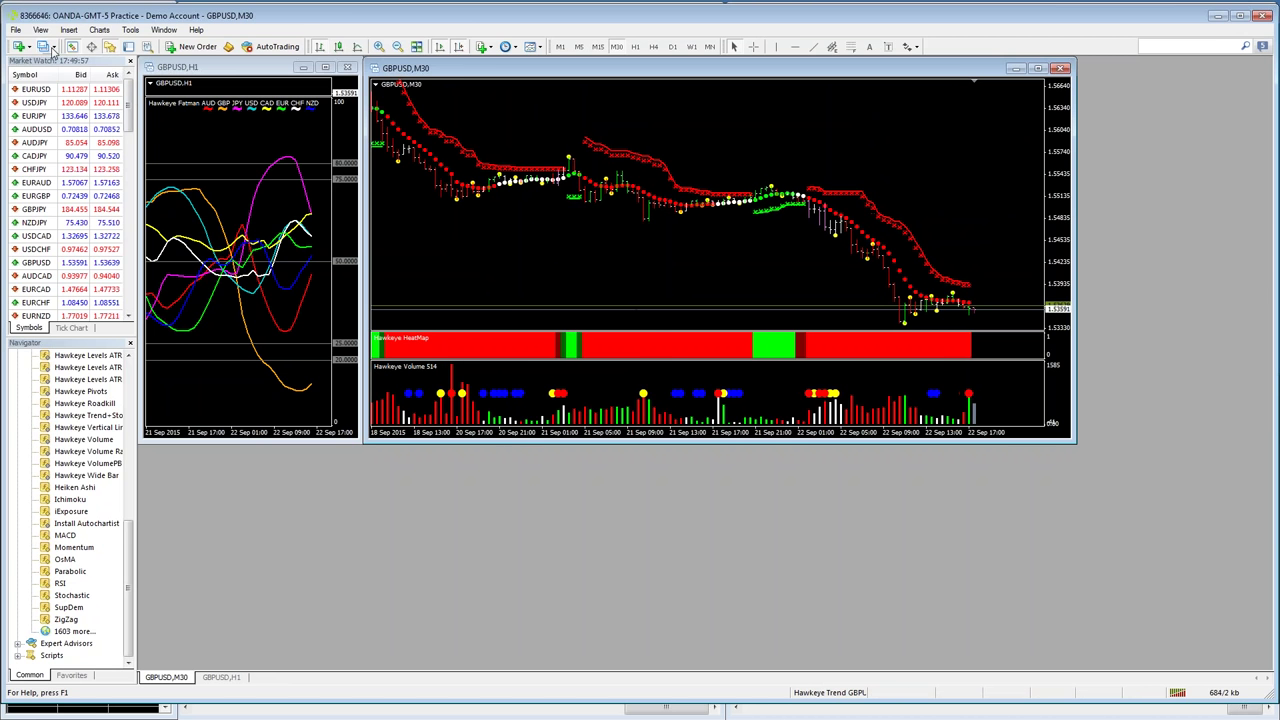
Step: Open a new EURUSD chart and apply the Hawkeye Original template to it
left_click(51, 48)
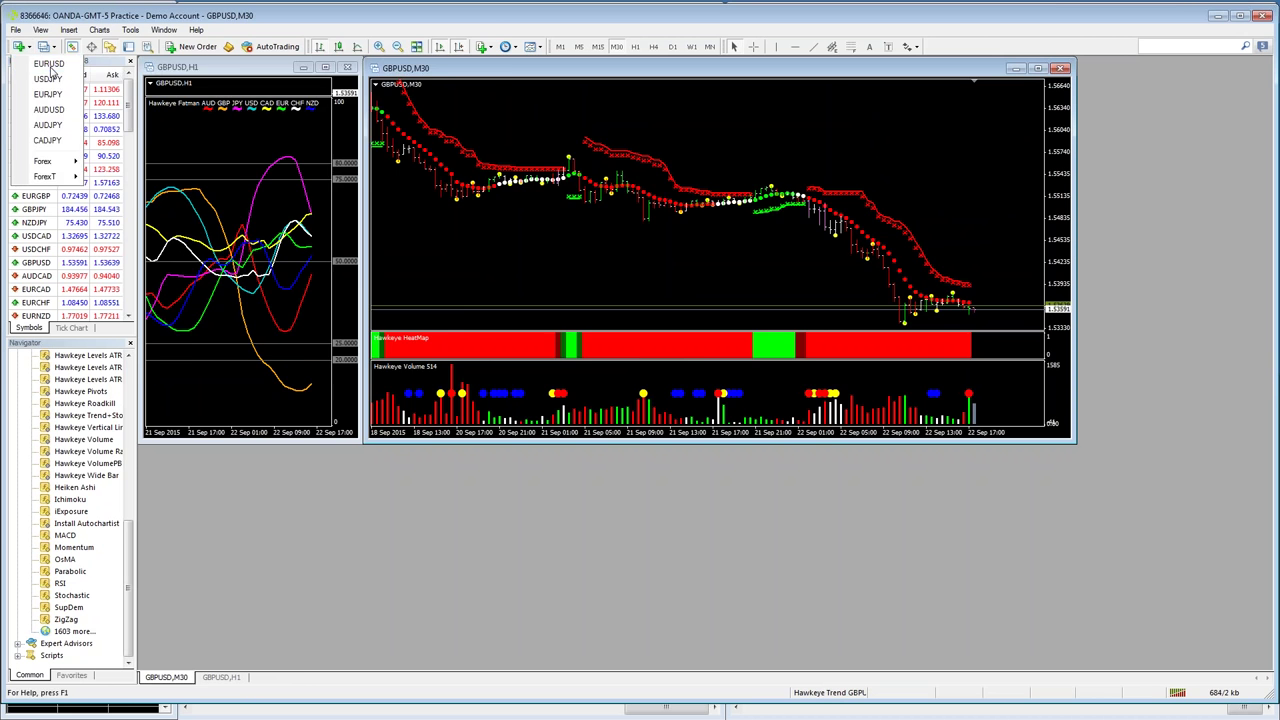
left_click(50, 65)
right_click(462, 169)
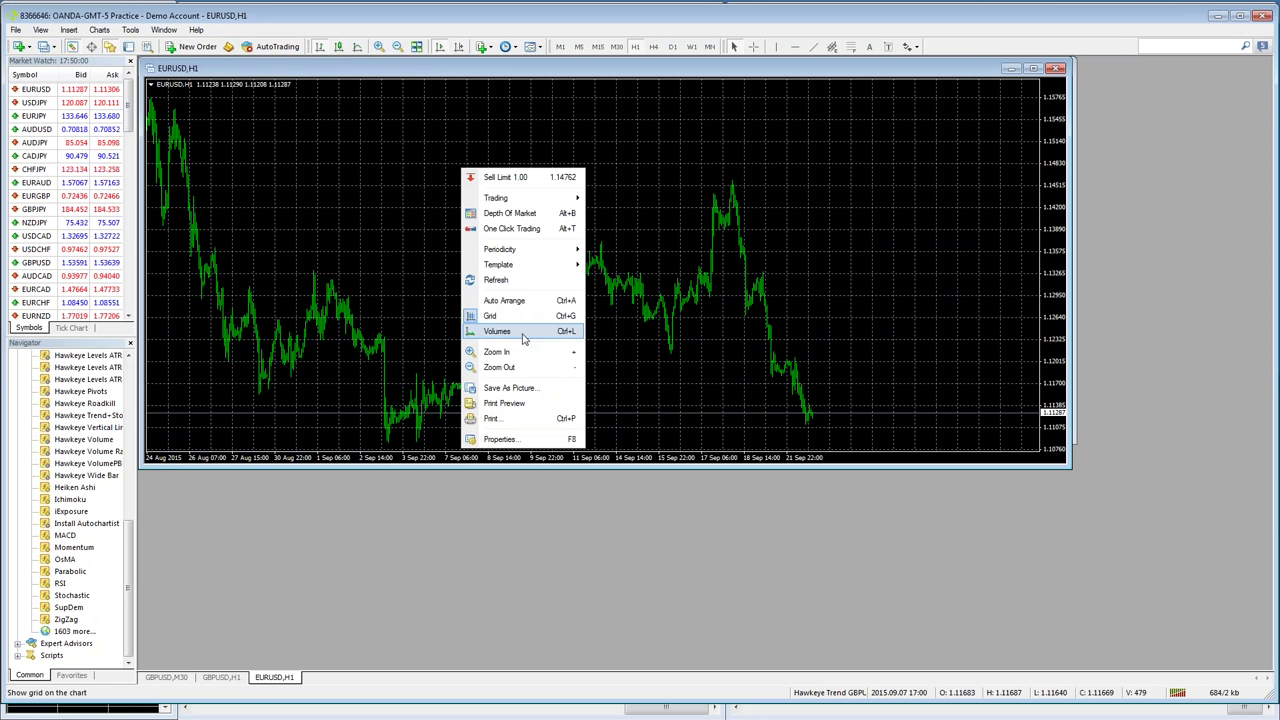
mouse_move(489, 268)
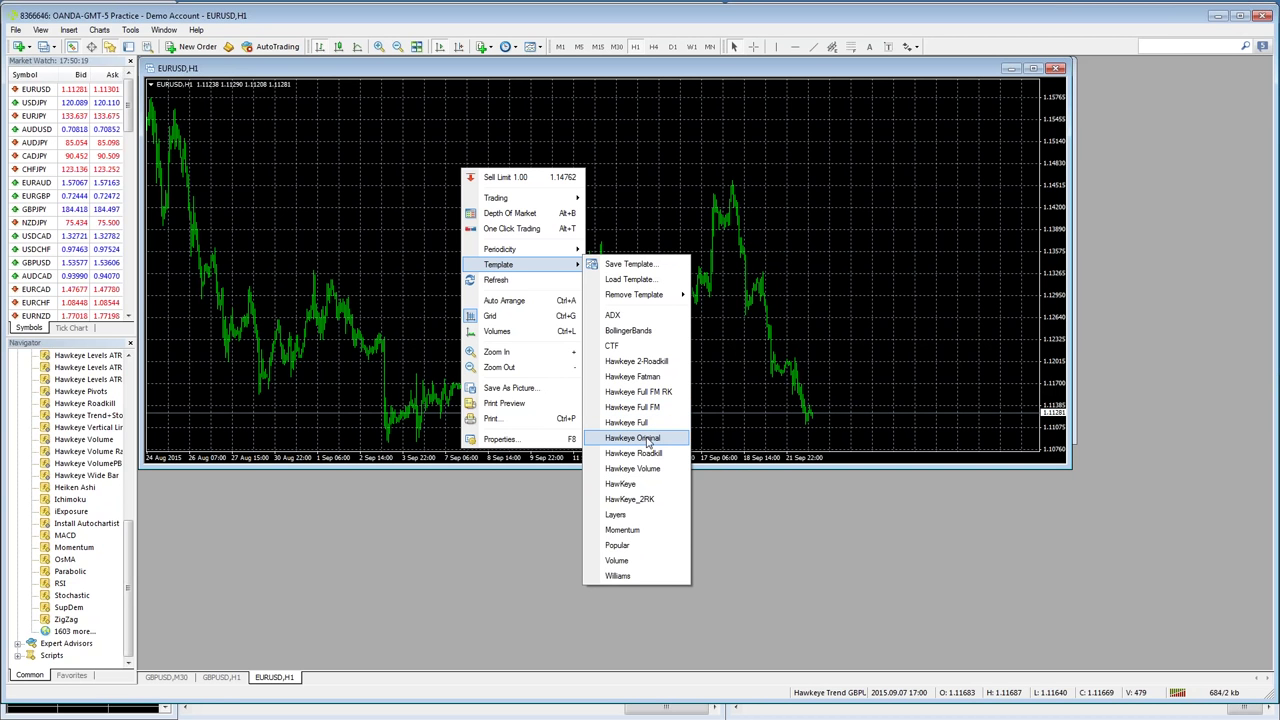
left_click(647, 441)
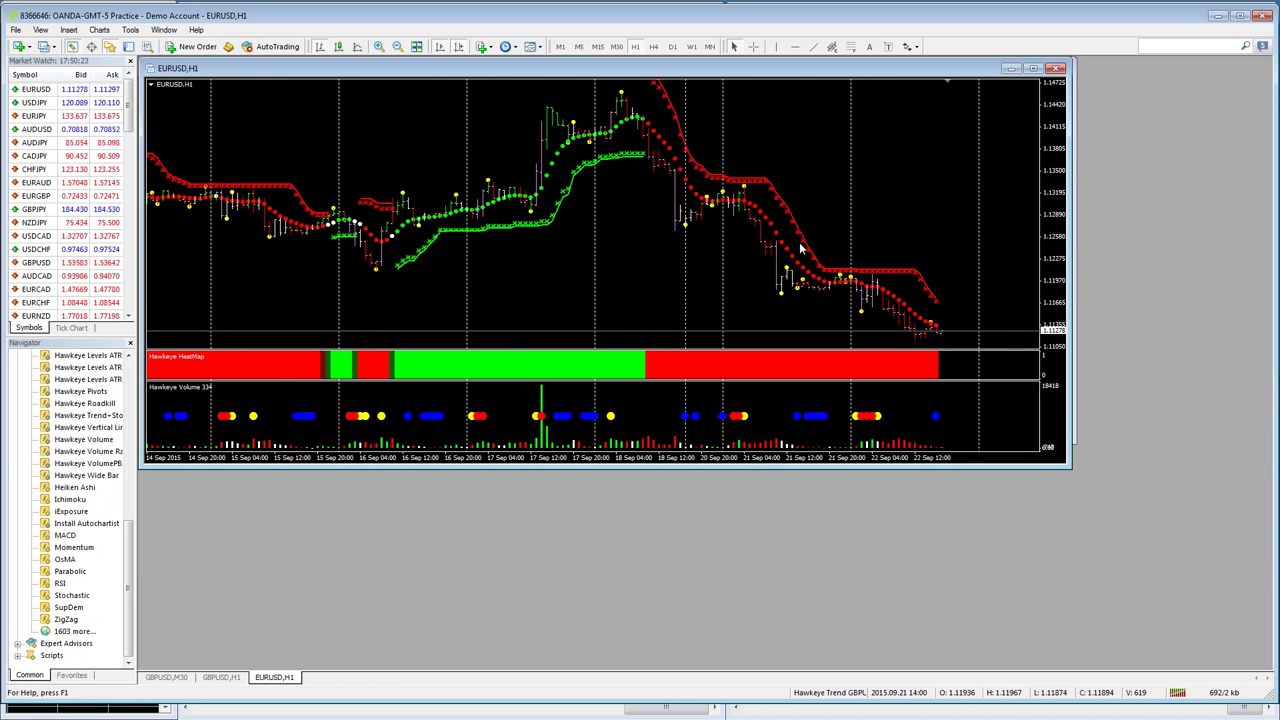
Step: Turn off the period separators in the EURUSD H1 chart's properties, and close that chart
mouse_move(690, 376)
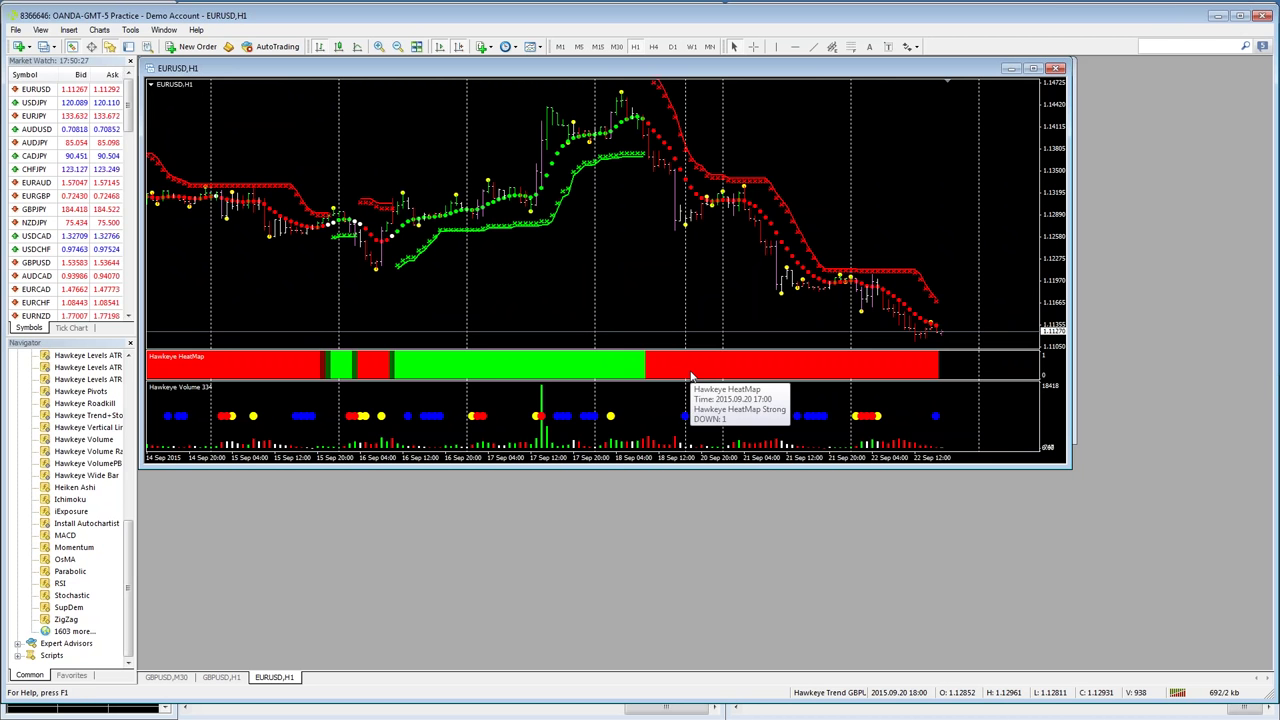
right_click(626, 212)
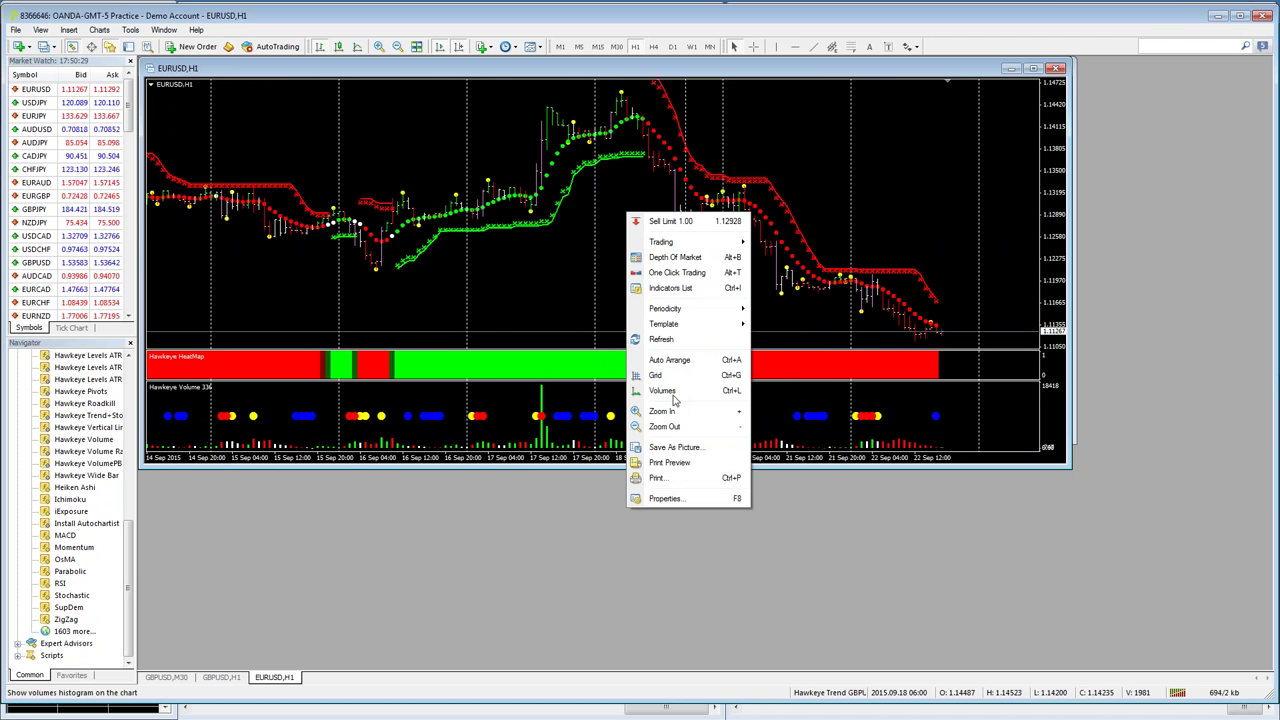
left_click(686, 499)
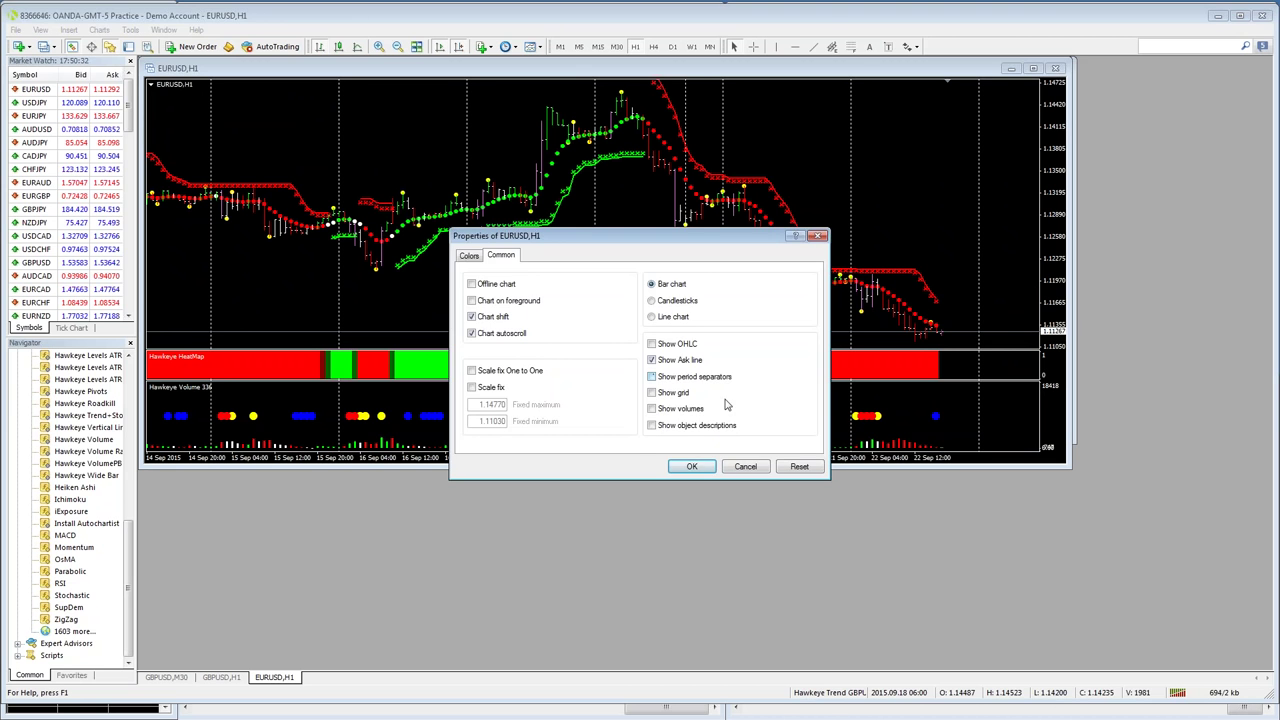
left_click(691, 467)
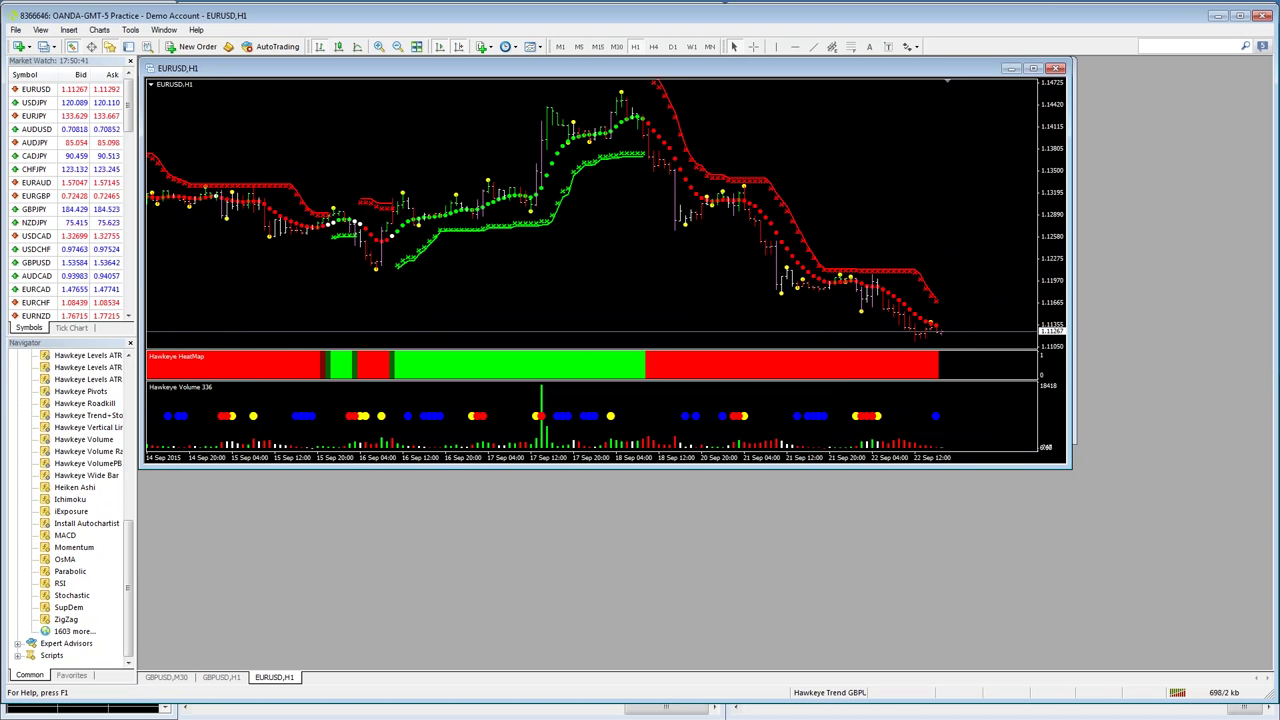
left_click(1056, 69)
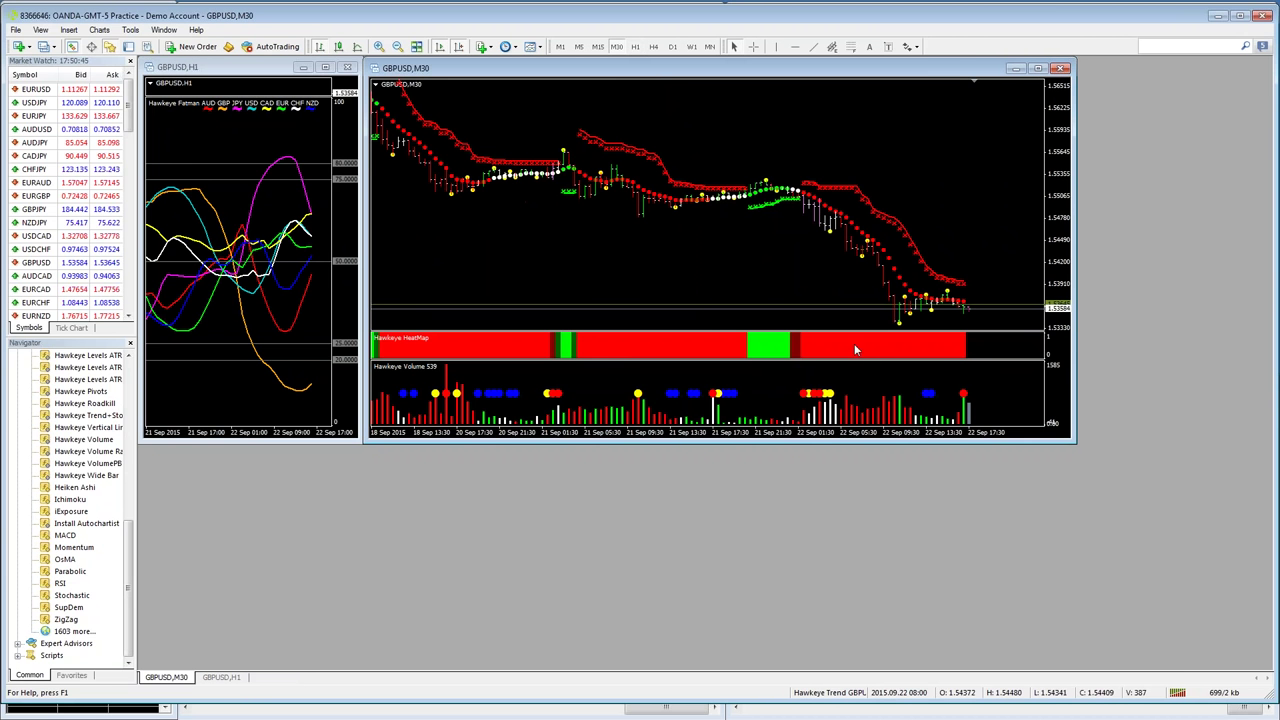
Step: Look through the list of saved Hawkeye profiles without loading one
mouse_move(552, 353)
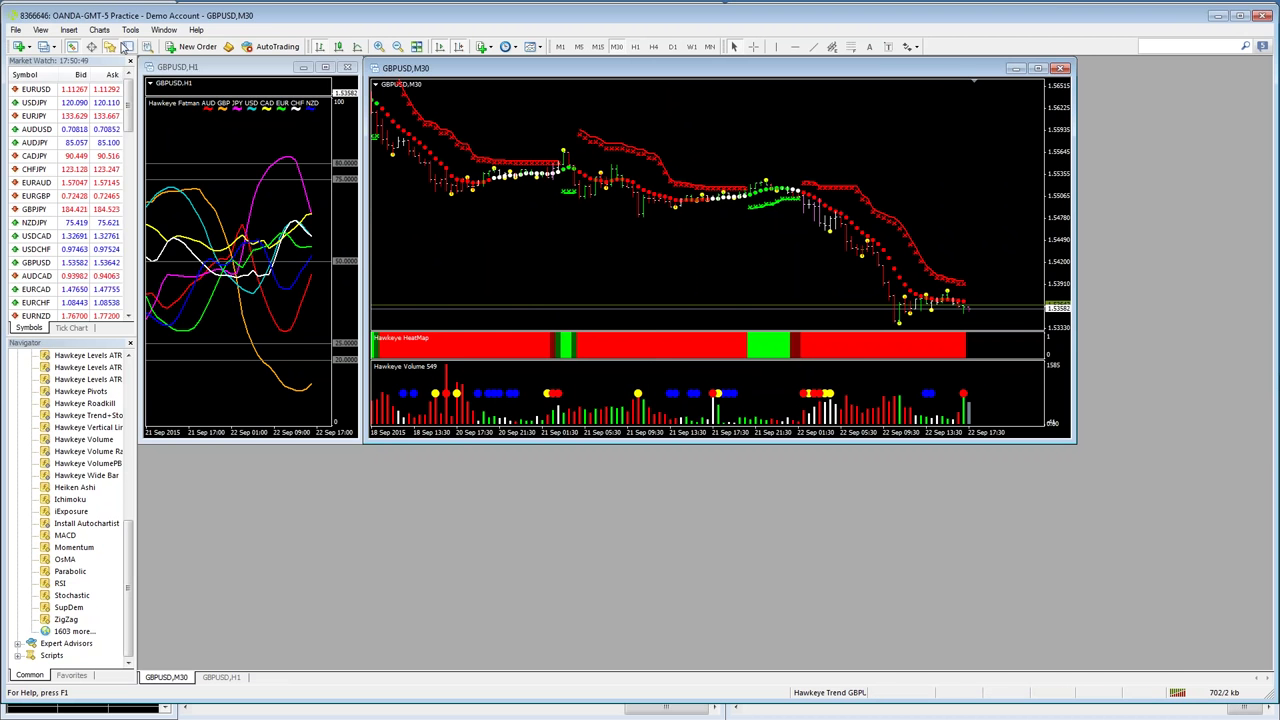
left_click(16, 32)
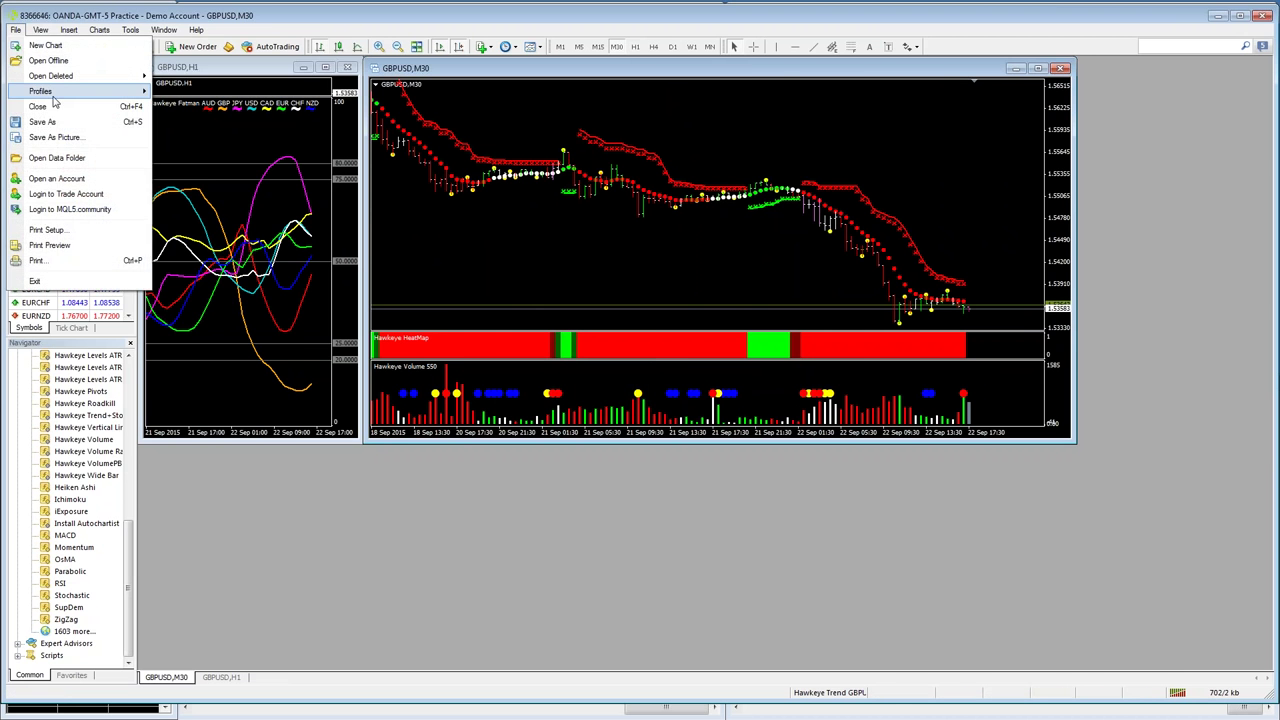
mouse_move(52, 95)
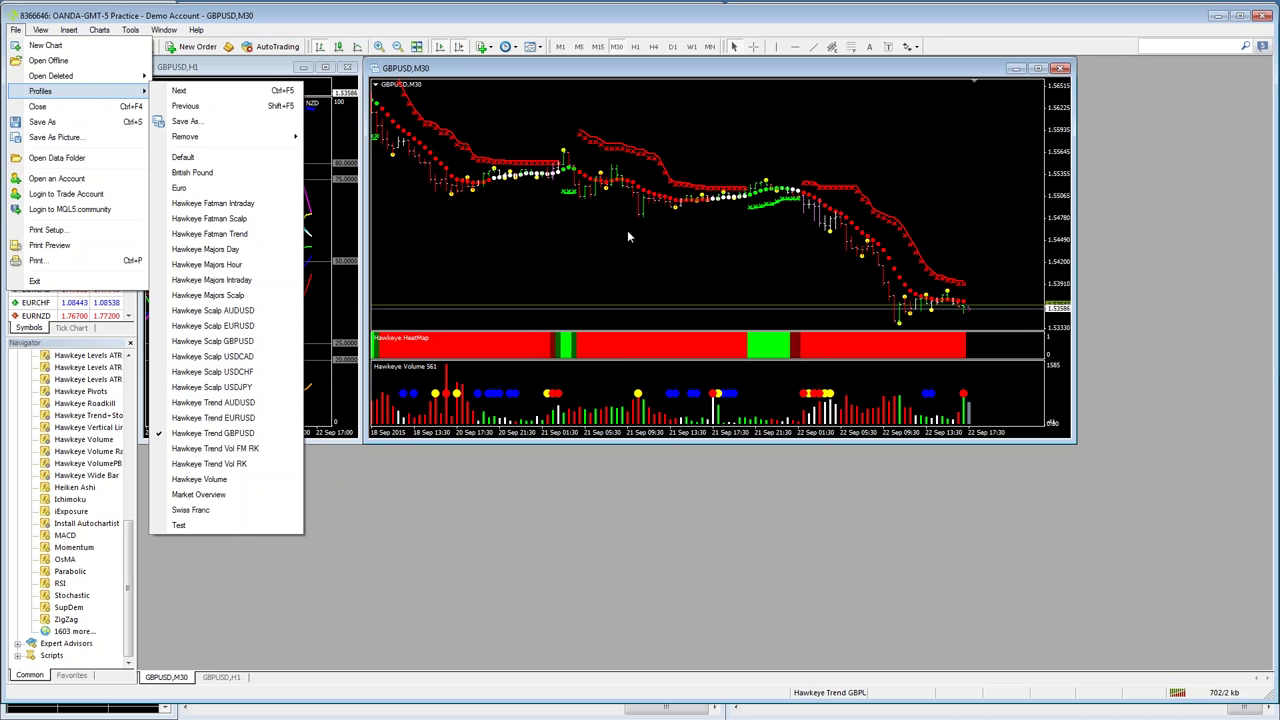
key("Escape")
key("Escape")
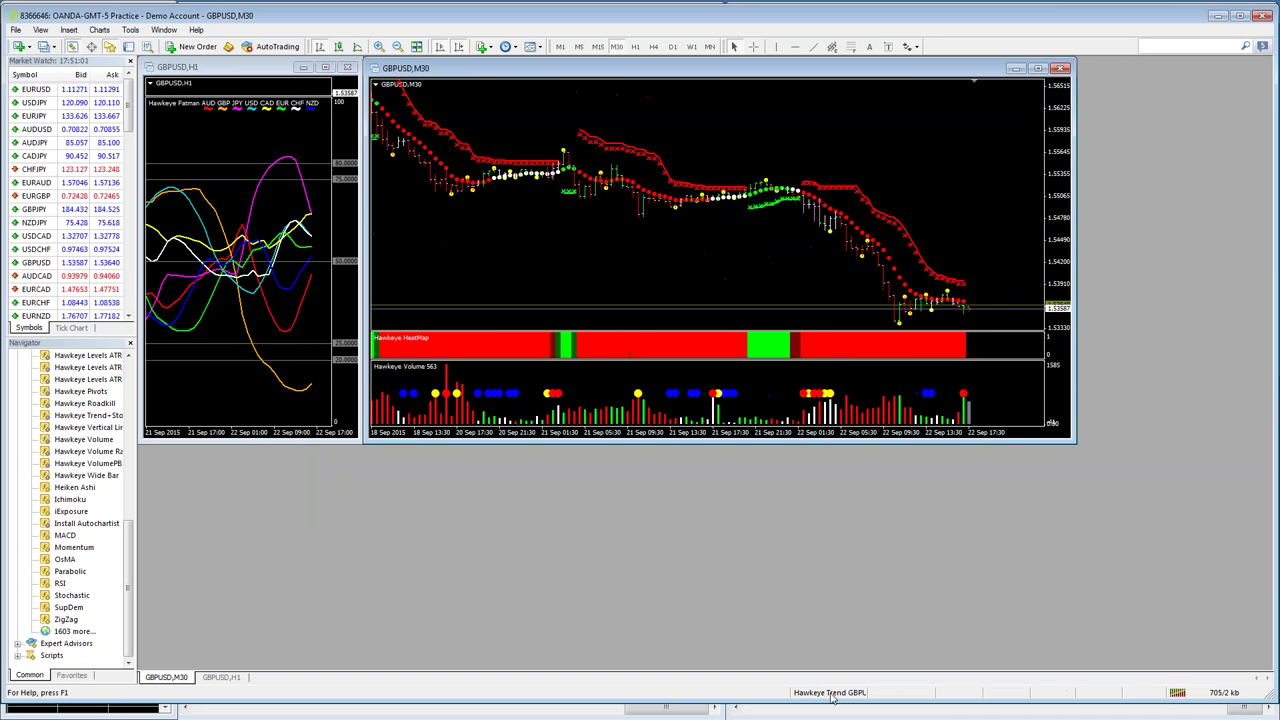
Step: Load the Hawkeye Trend EURUSD and Hawkeye Trend GBPUSD profiles in turn, ending on Hawkeye Trend Vol FM RK
left_click(832, 694)
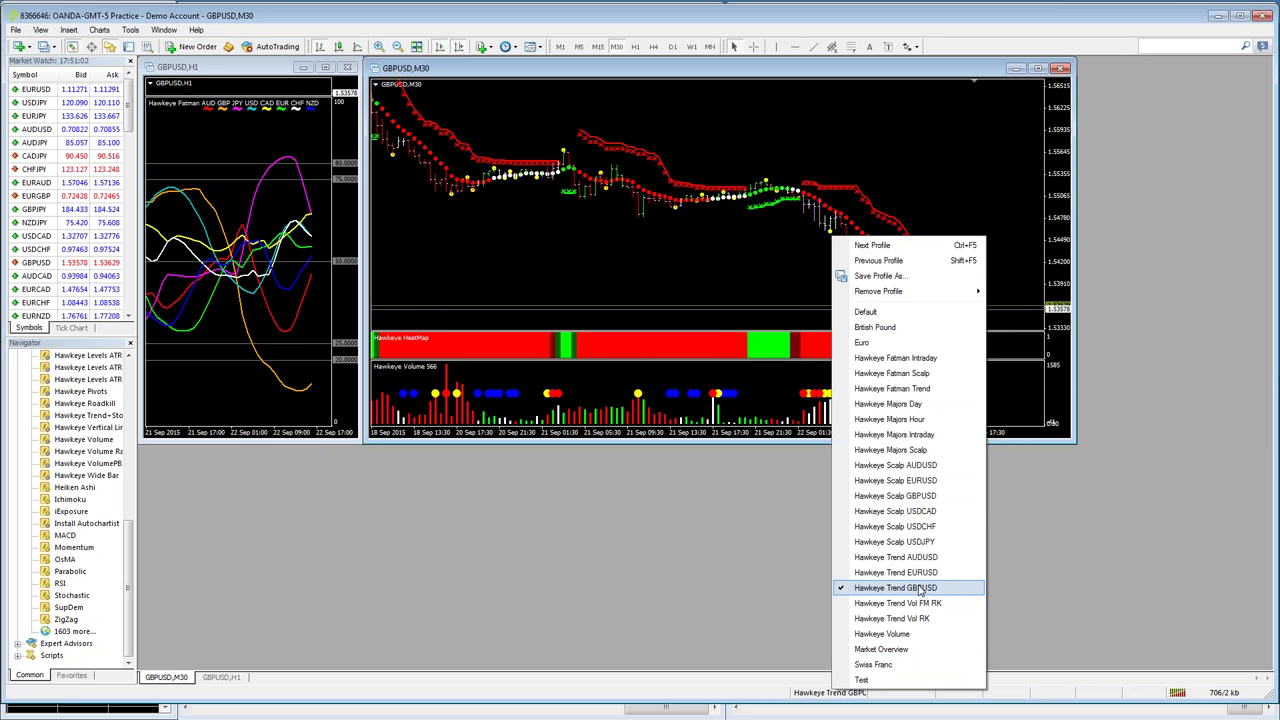
left_click(918, 575)
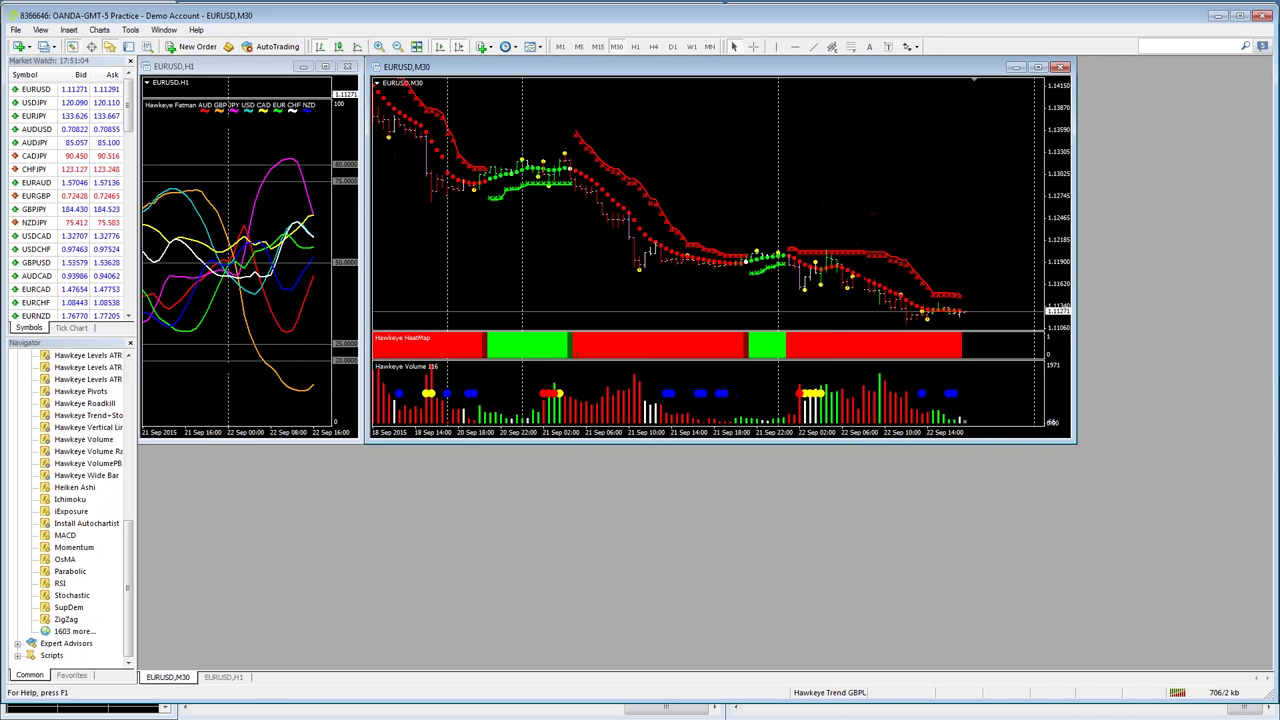
left_click(833, 694)
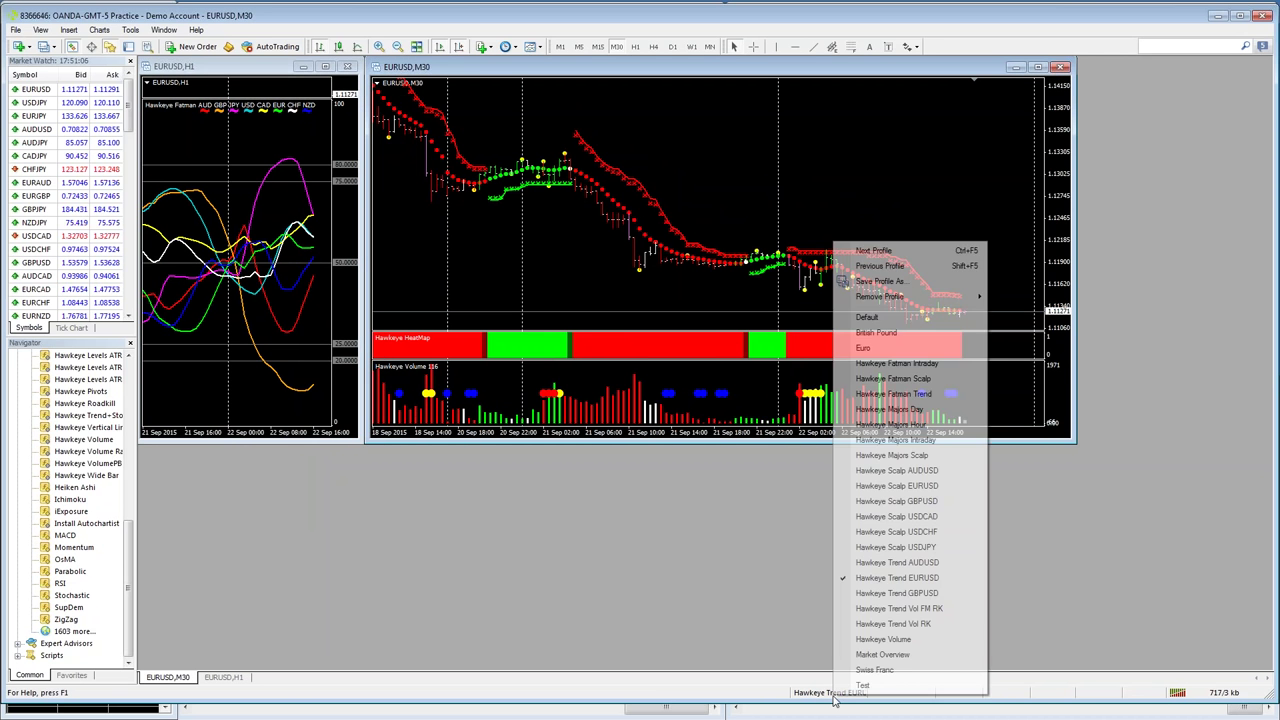
left_click(898, 594)
left_click(835, 693)
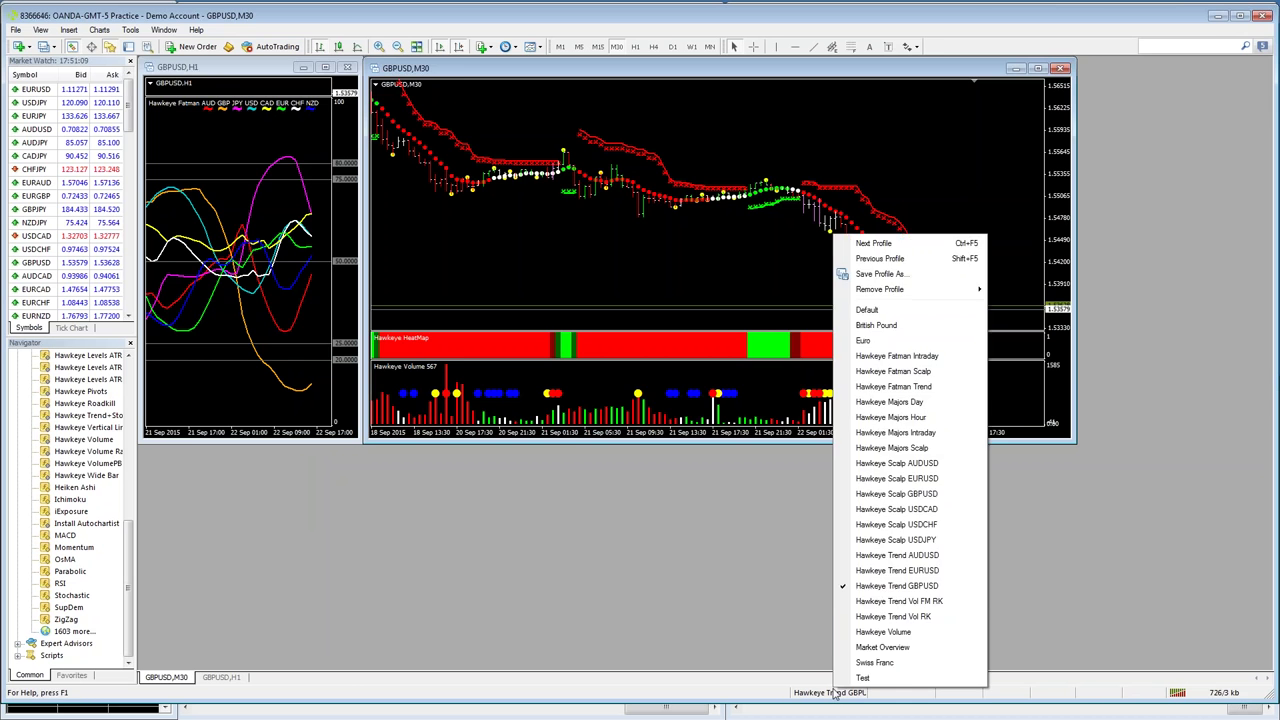
left_click(873, 603)
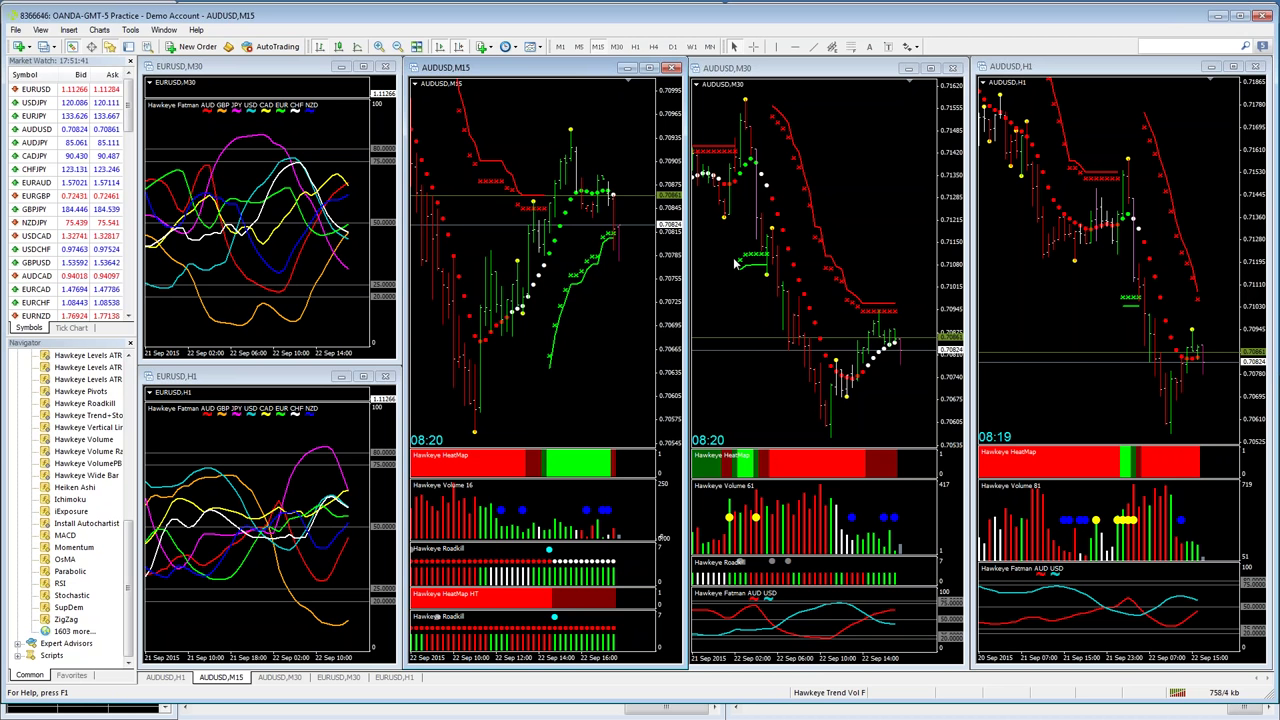
Step: Review the input settings of the Hawkeye Trend+Stops indicator on the AUDUSD M15 chart without changing them
right_click(518, 104)
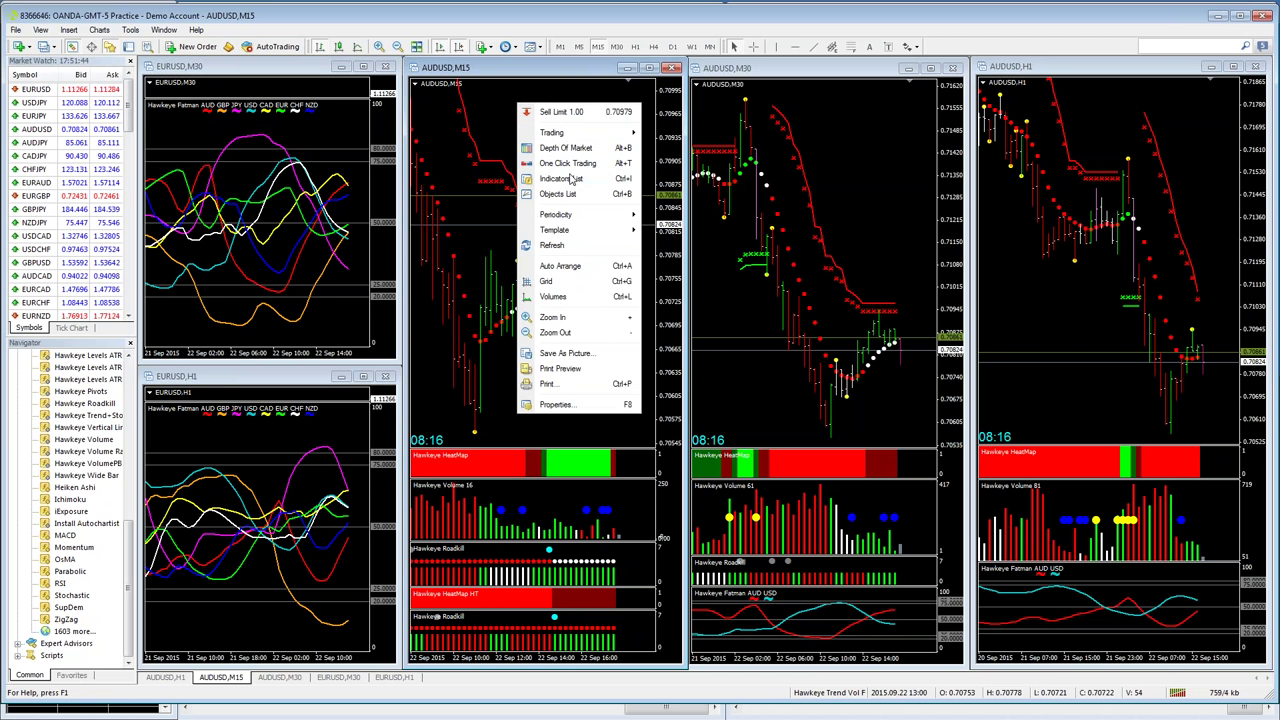
left_click(562, 178)
left_click(232, 110)
left_click(377, 110)
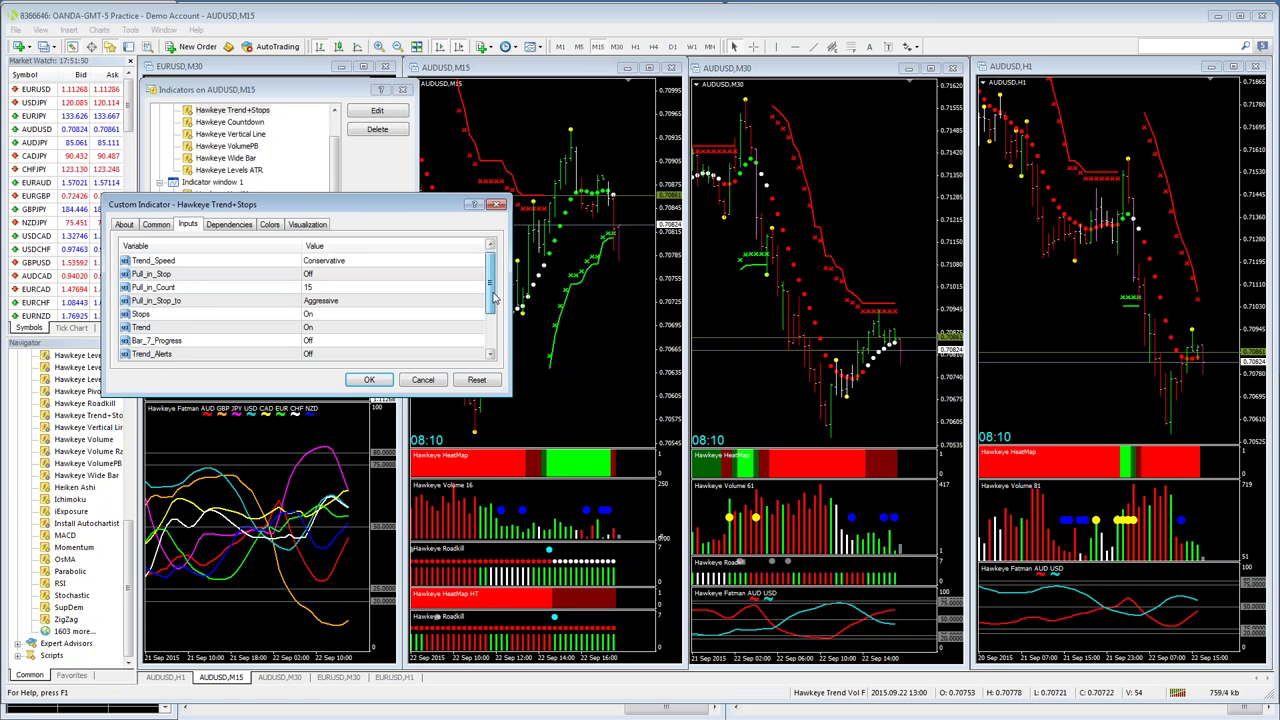
left_click_drag(493, 298, 495, 334)
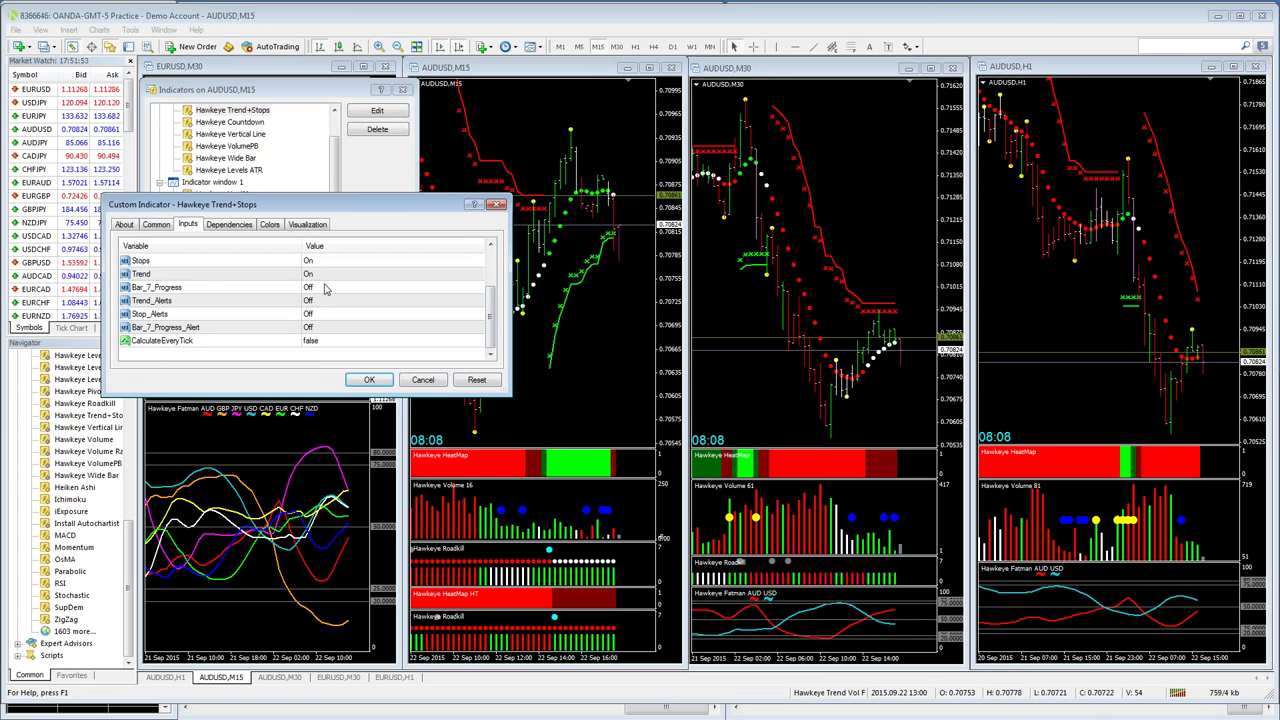
left_click(424, 380)
left_click(380, 318)
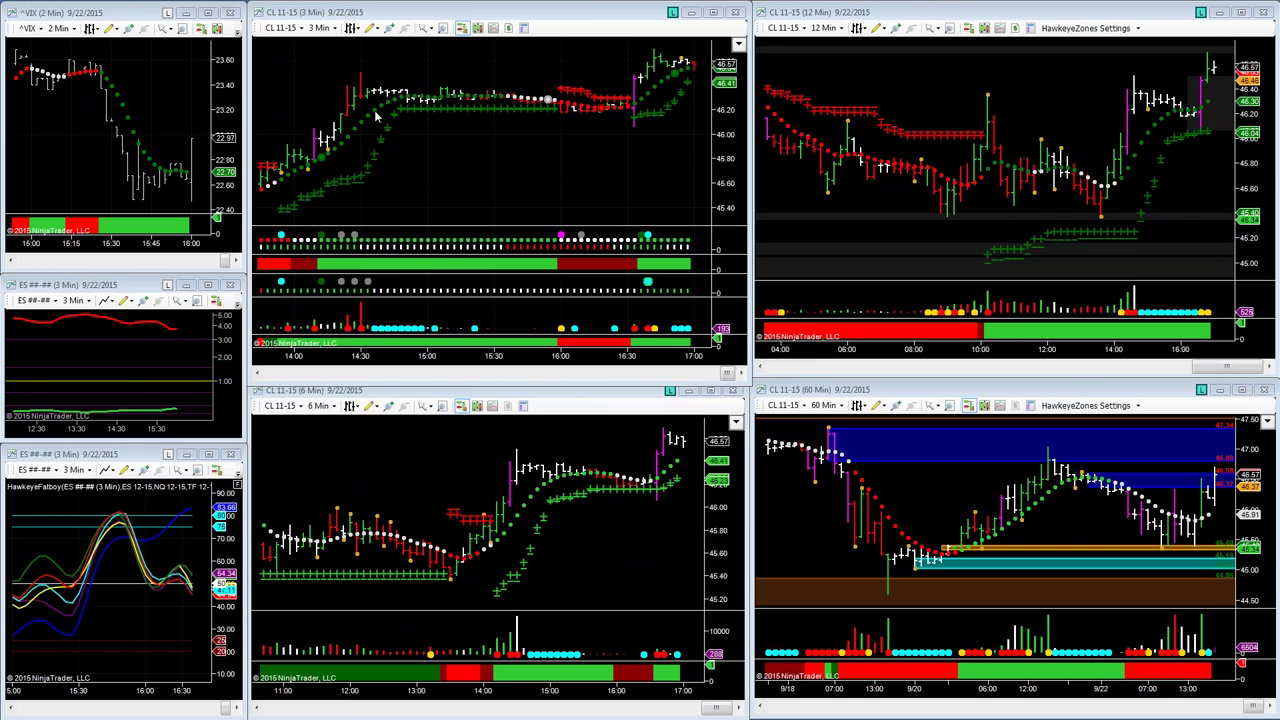
Step: In NinjaTrader, review the Hawkeye TrendStops indicator parameters on the CL 11-15 3-minute chart without changing them
key("ctrl+i")
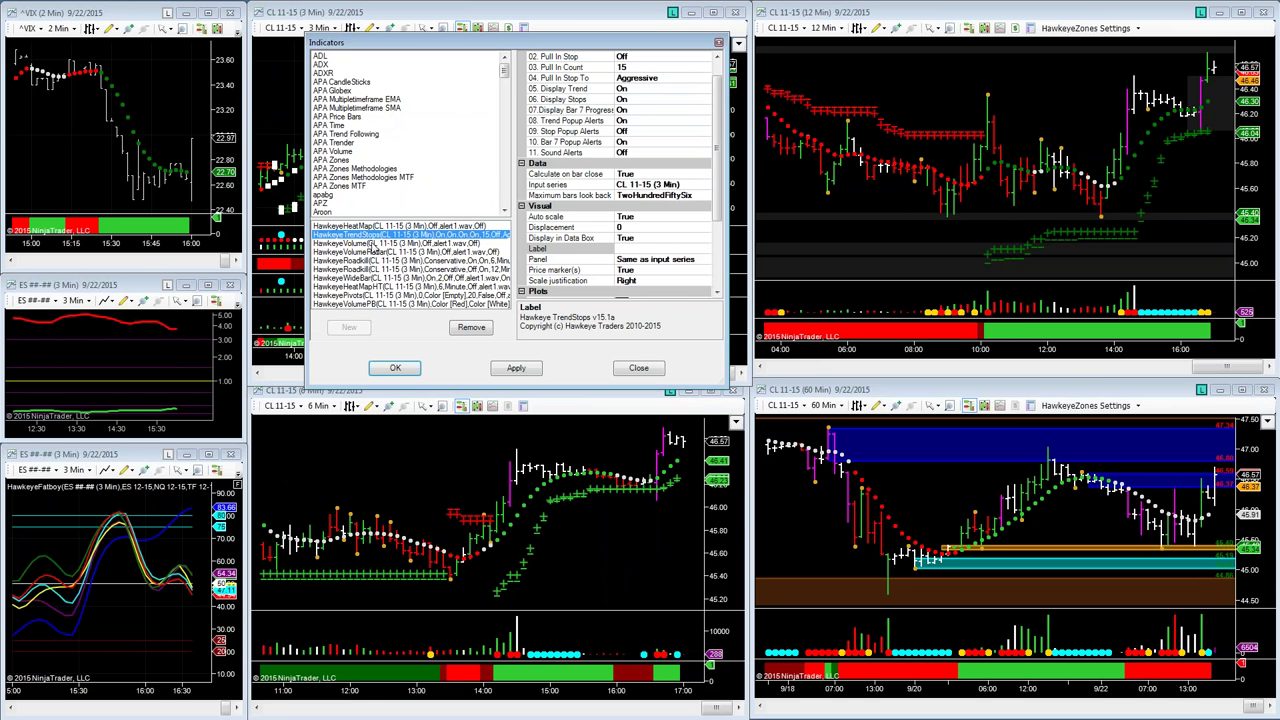
left_click_drag(720, 112, 722, 92)
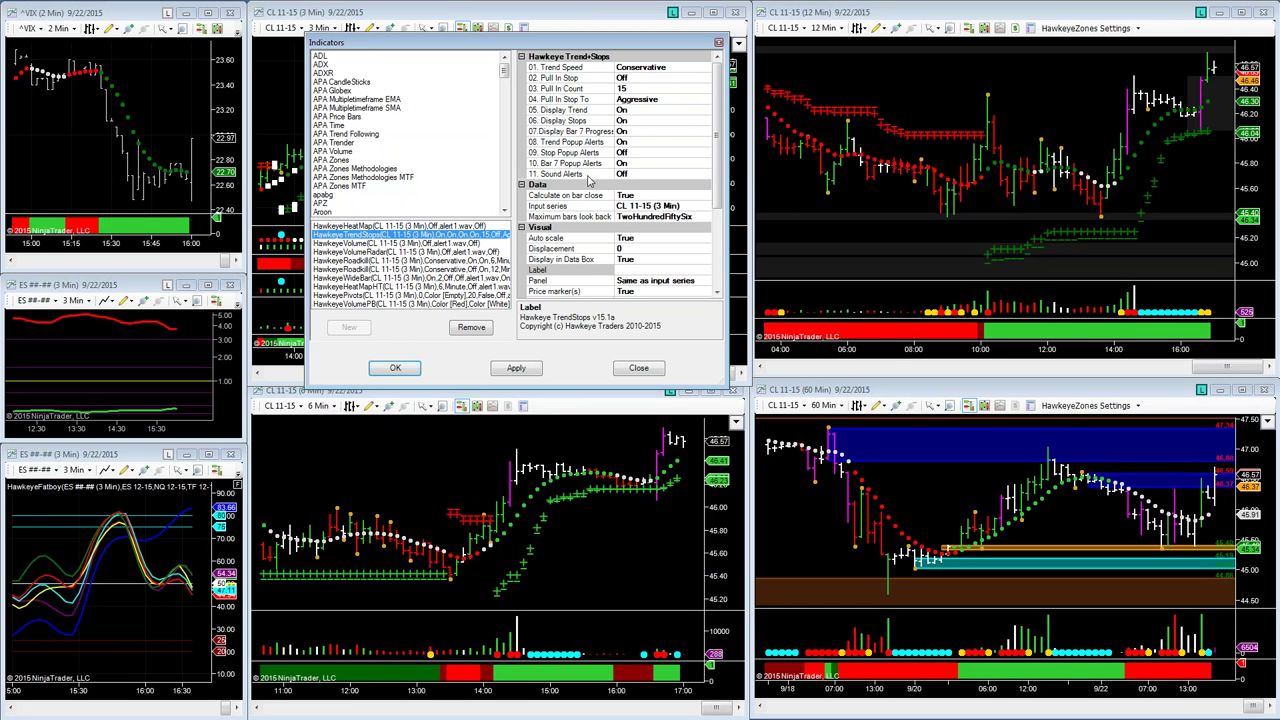
left_click_drag(716, 140, 726, 100)
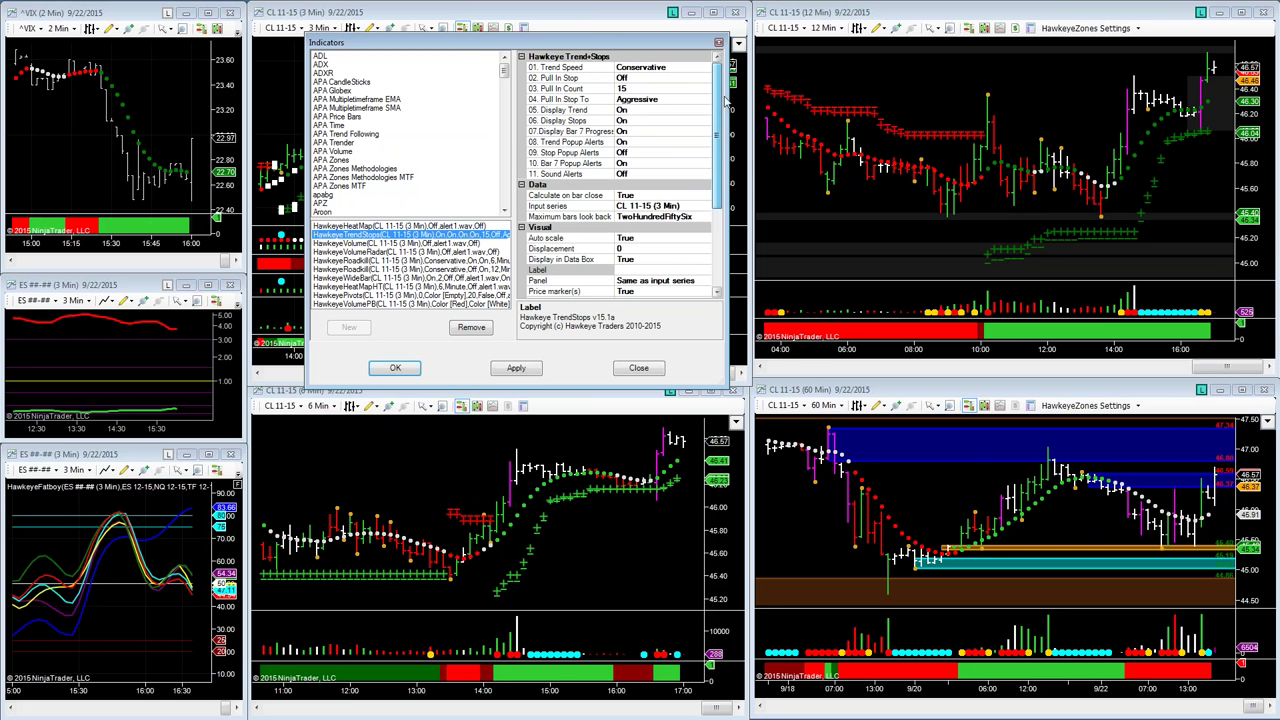
left_click(645, 370)
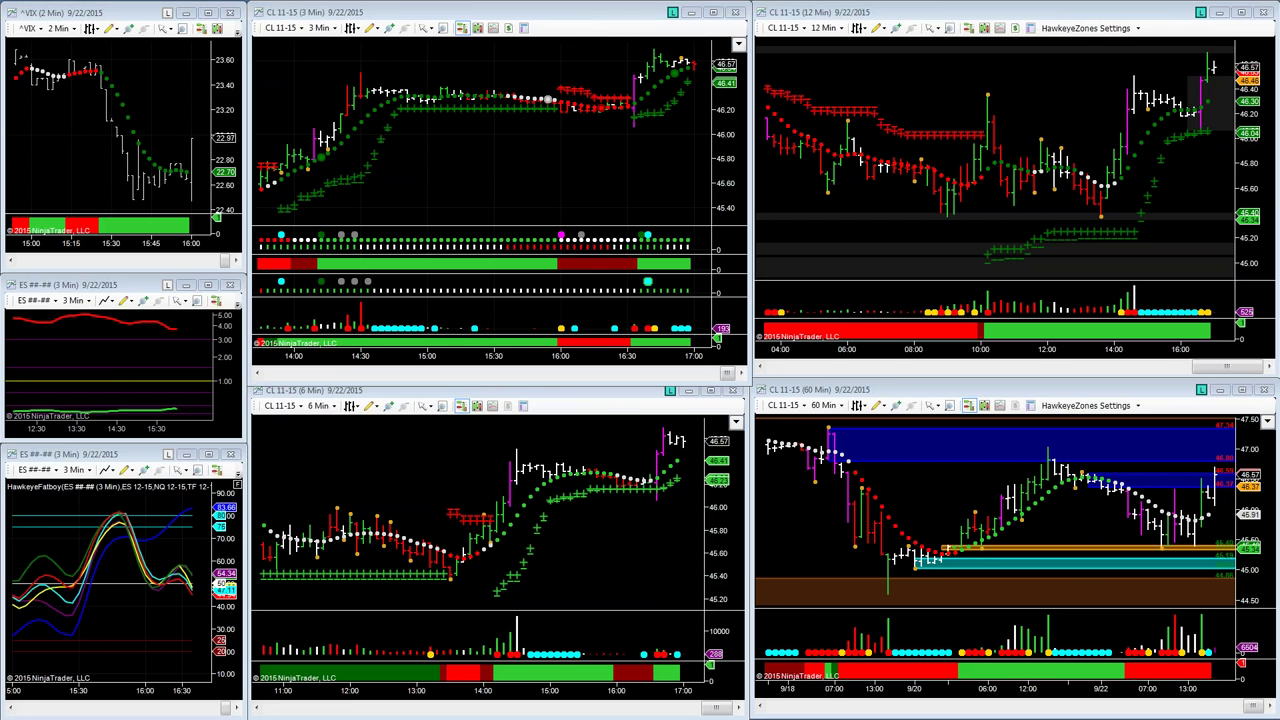
Step: Switch briefly to MetaTrader and back to NinjaTrader, and view the Market Analyzer before closing it
key("alt+Tab")
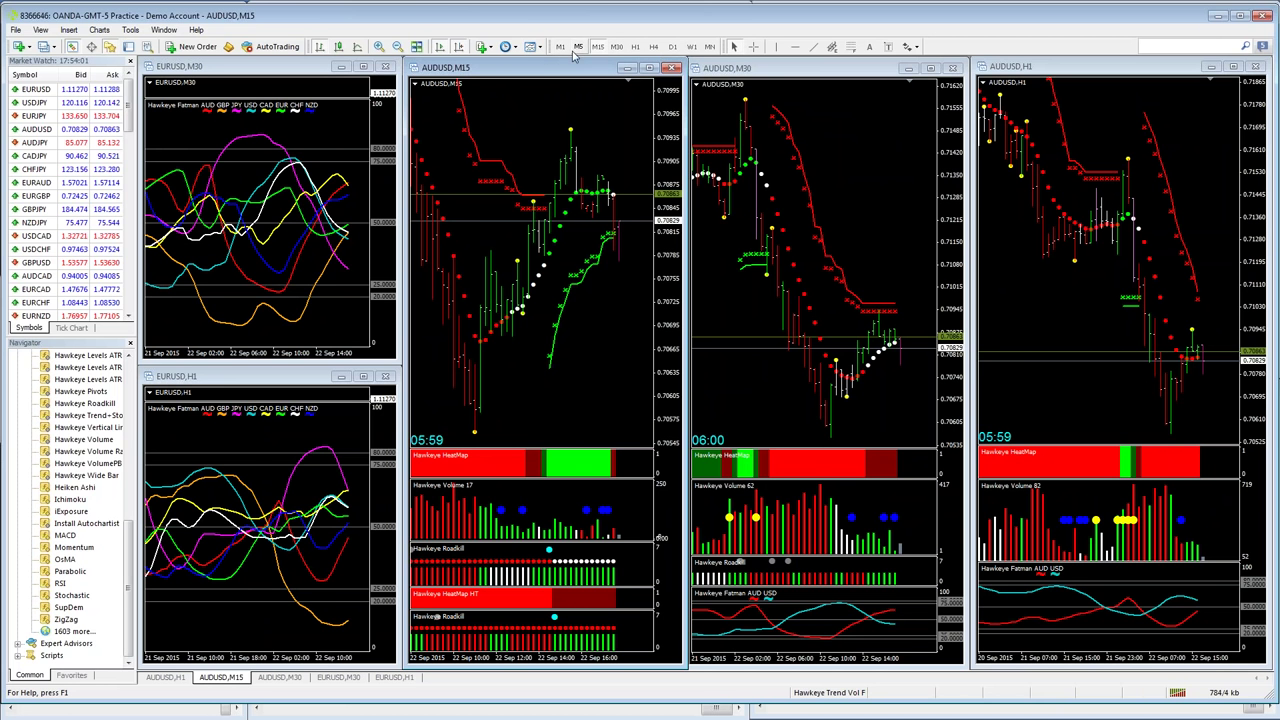
left_click(1219, 17)
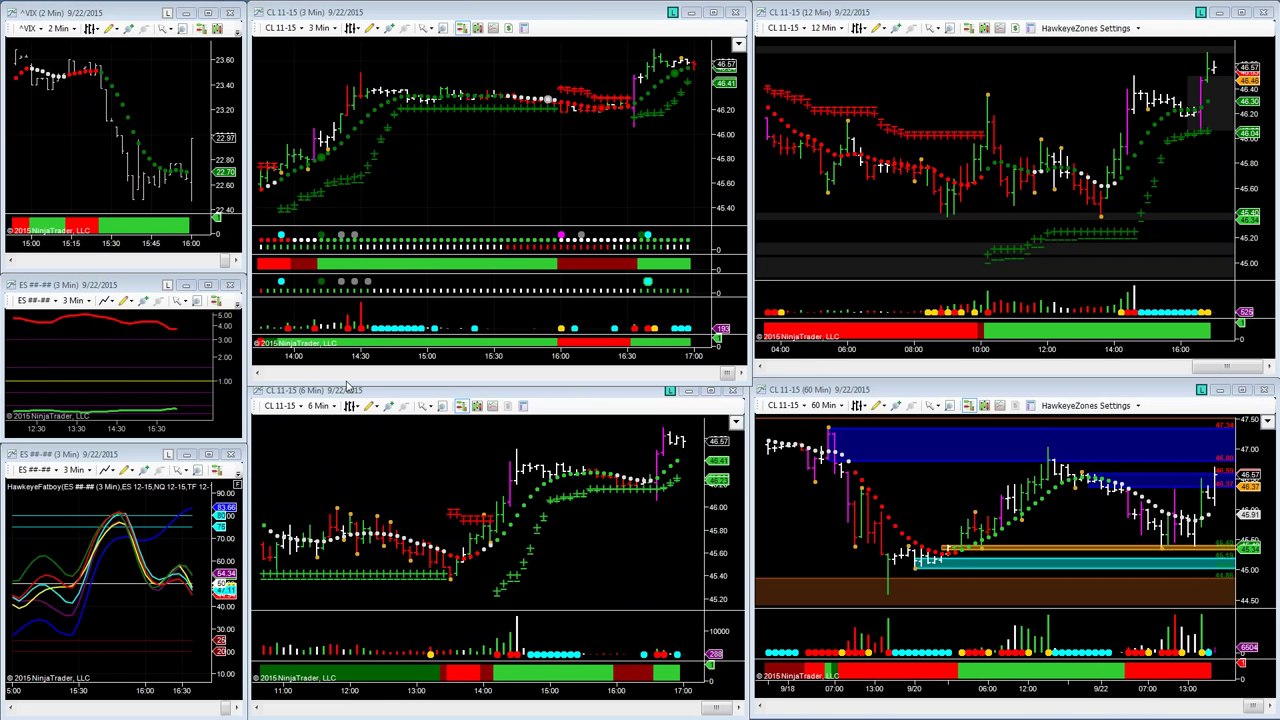
key("alt+Tab")
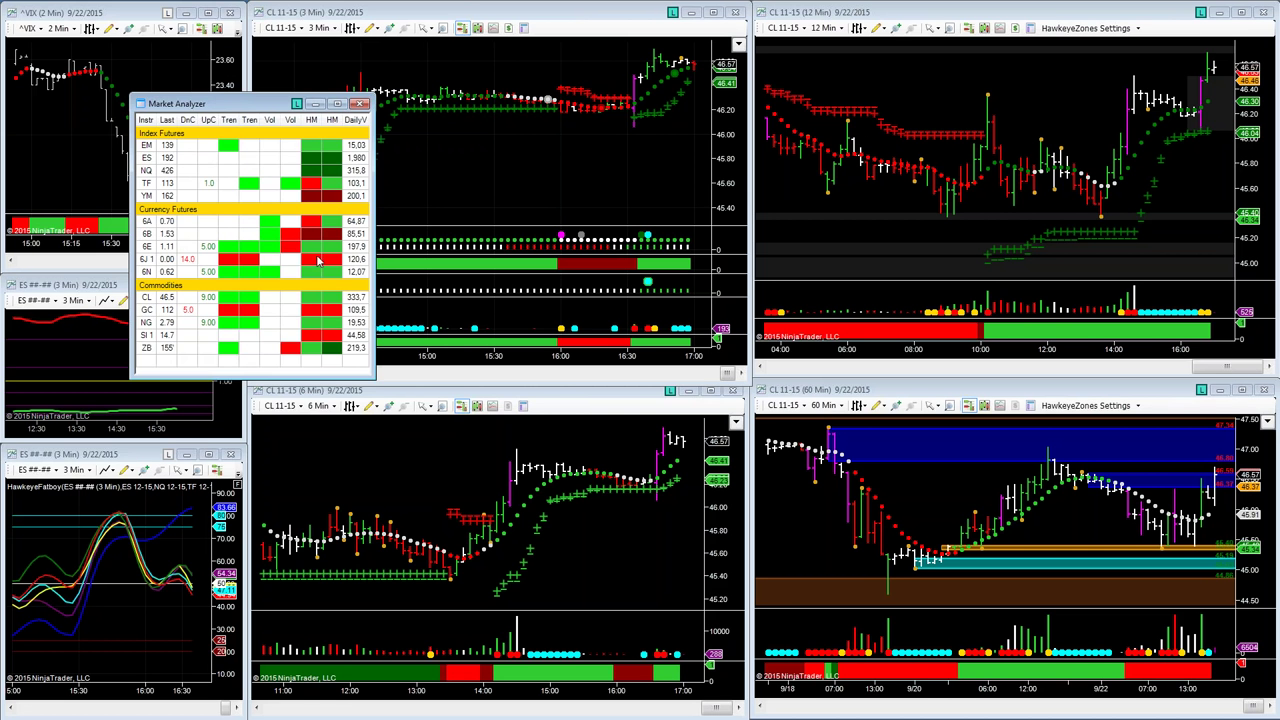
left_click(361, 104)
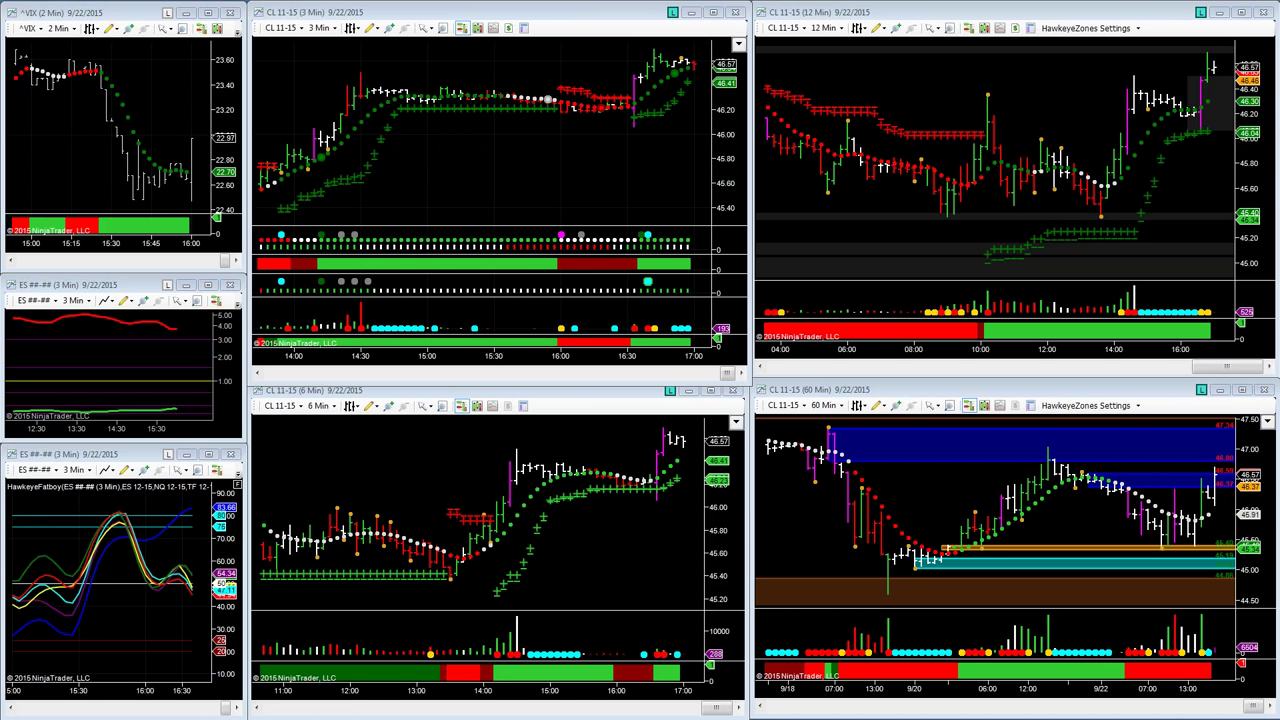
Step: Change the CL 11-15 3-minute chart's style to candlestick and back to OHLC
left_click(451, 134)
left_click(352, 28)
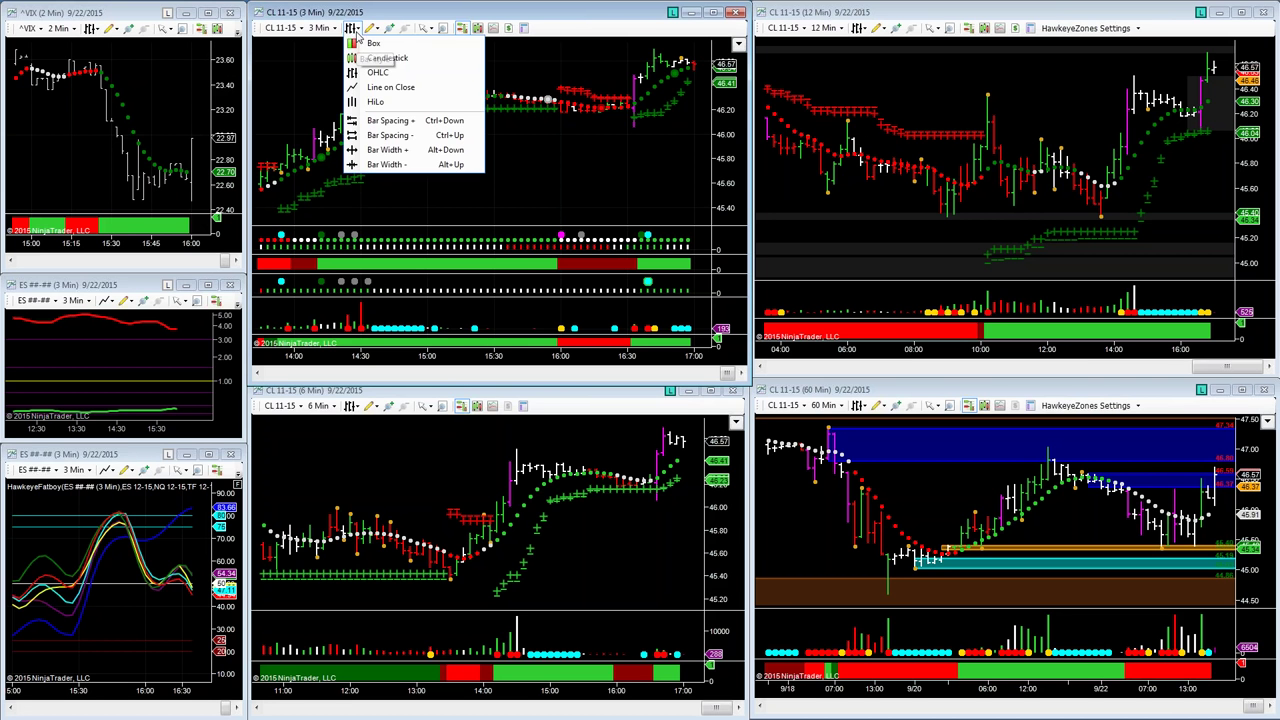
left_click(380, 58)
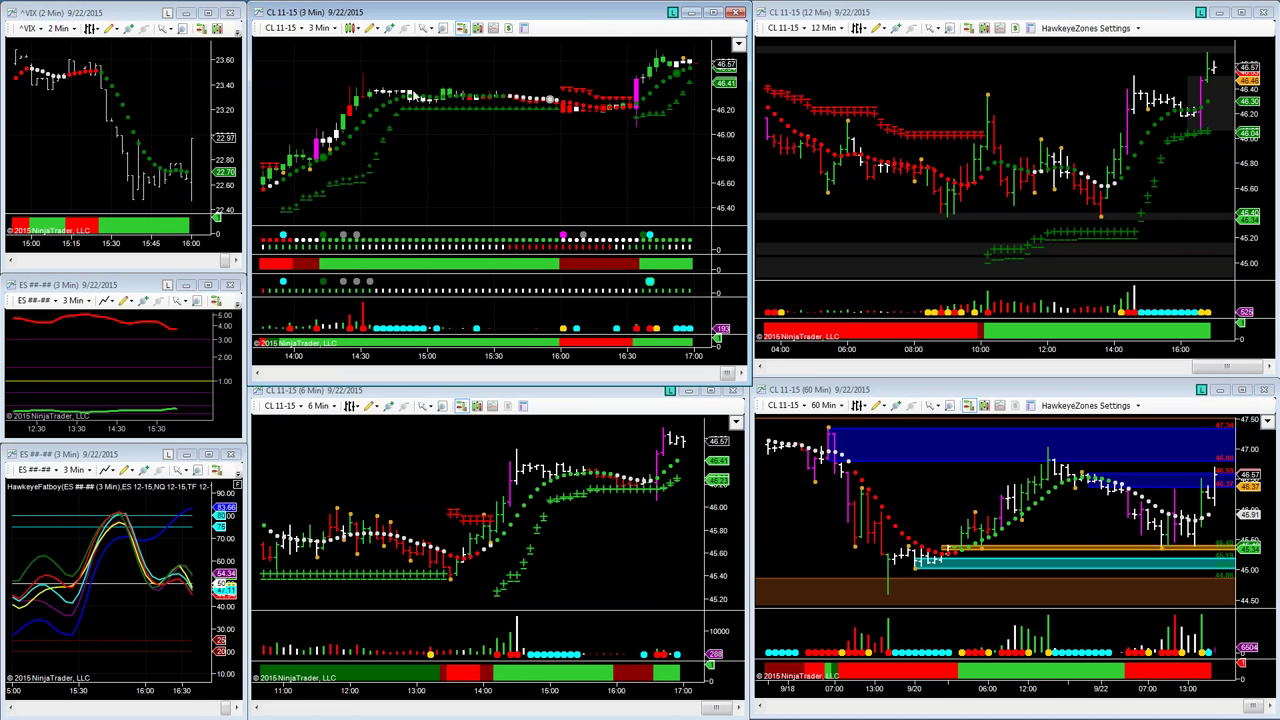
left_click(353, 27)
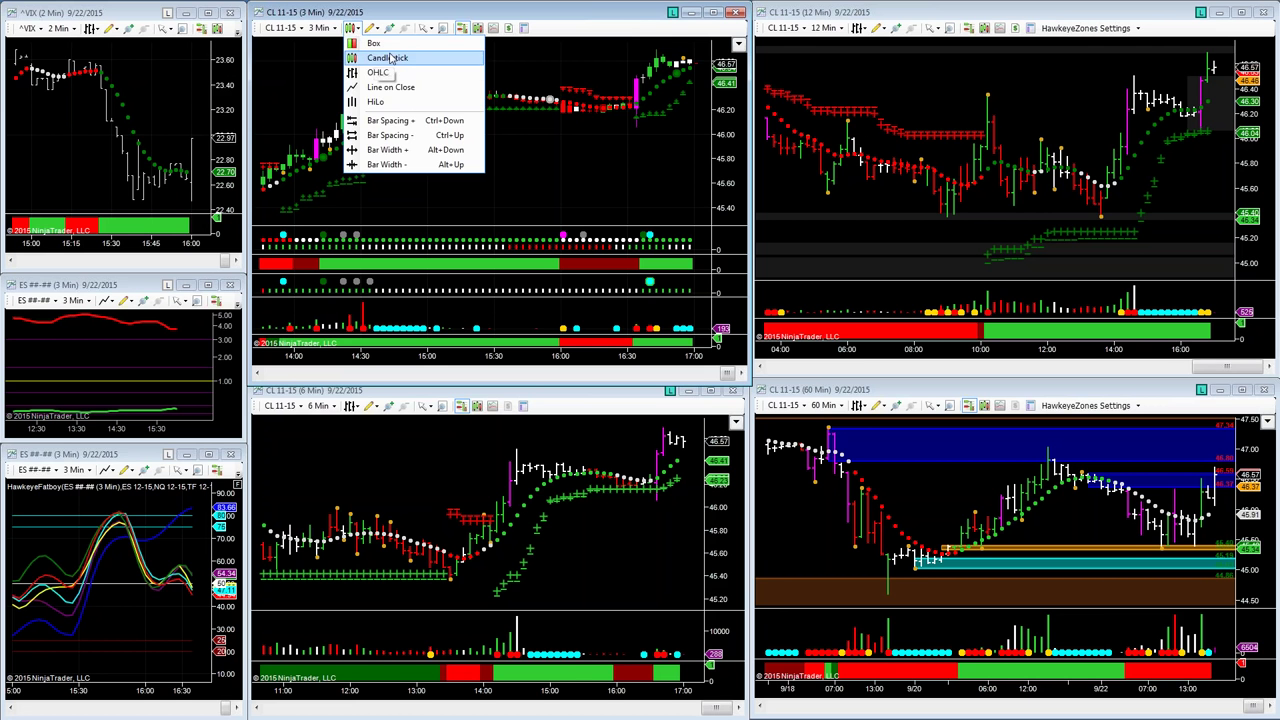
left_click(380, 73)
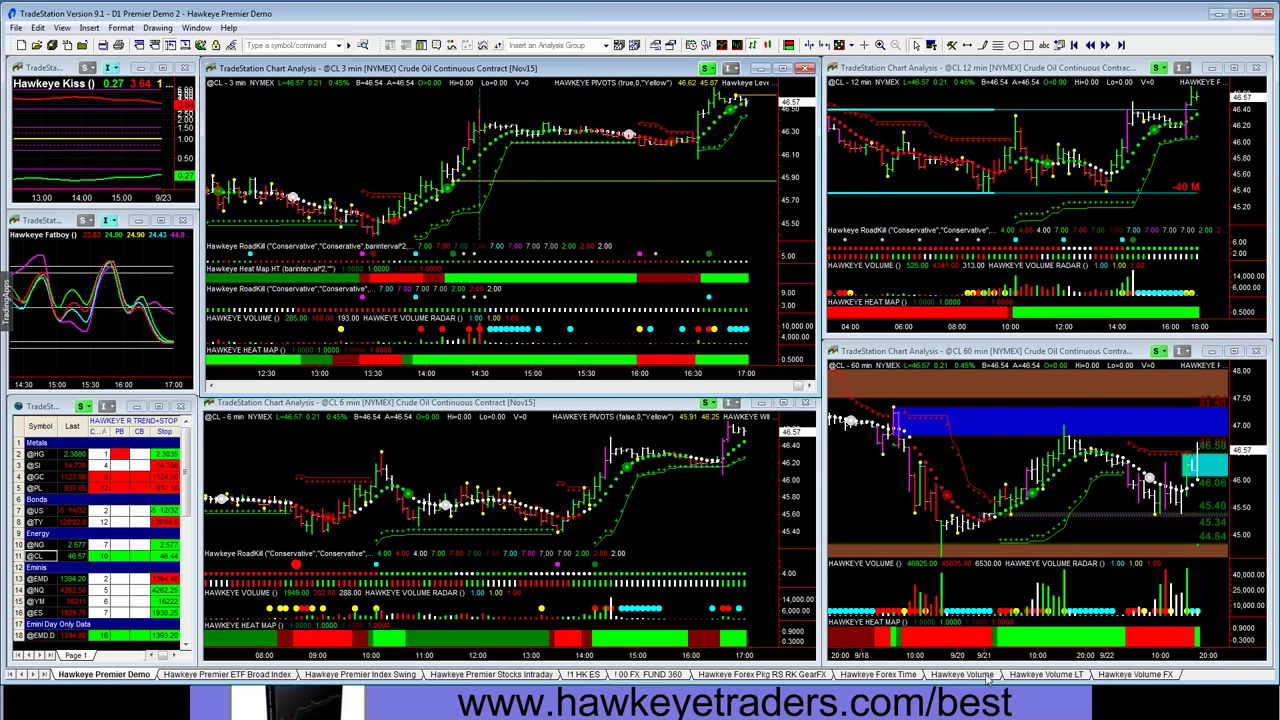
Step: In TradeStation, view the Hawkeye Volume workspace and open the Hawkeye Volume FX workspace
left_click(963, 674)
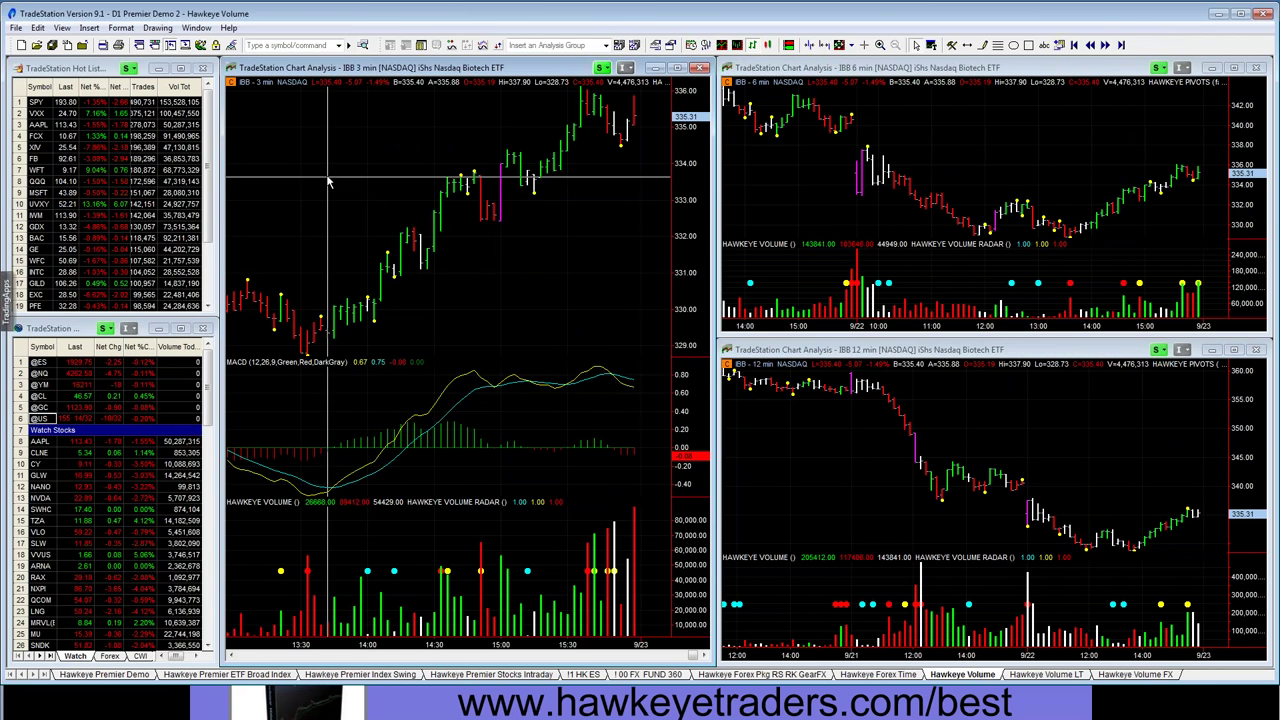
left_click(1140, 675)
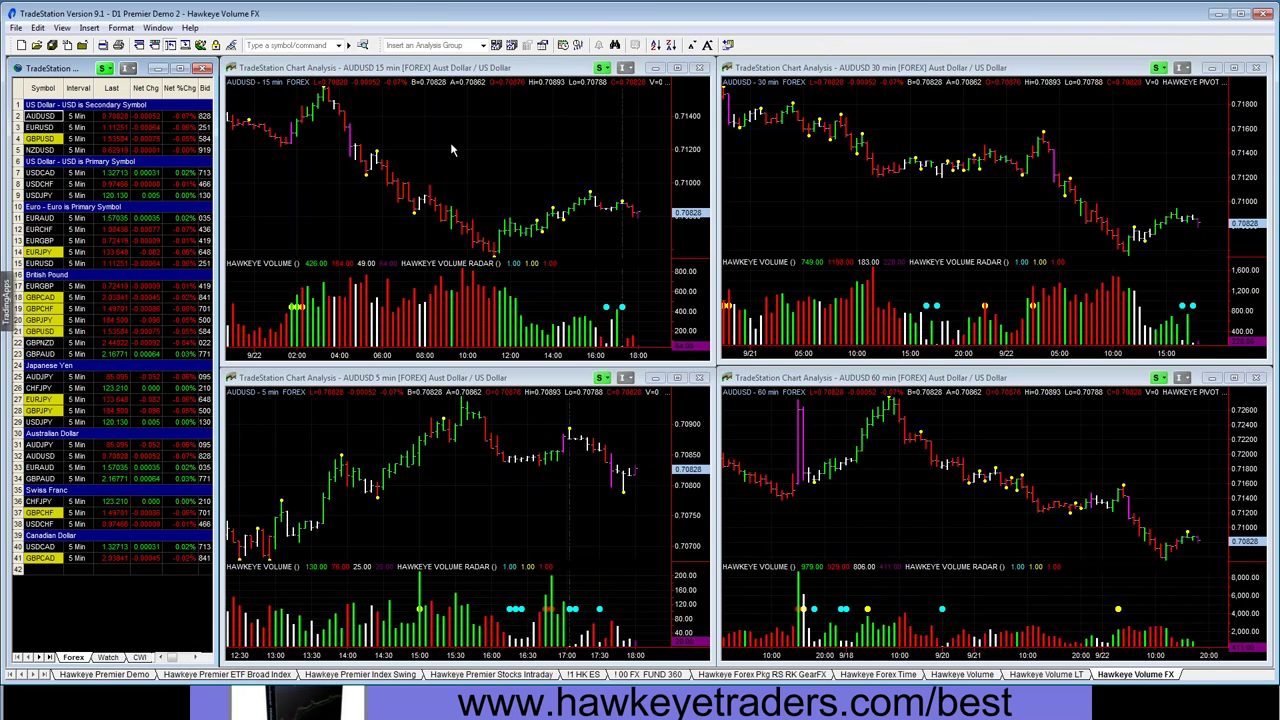
Step: Display the MACD on the AUDUSD 15-minute chart and make the chart window taller, over the 5-minute chart
right_click(451, 149)
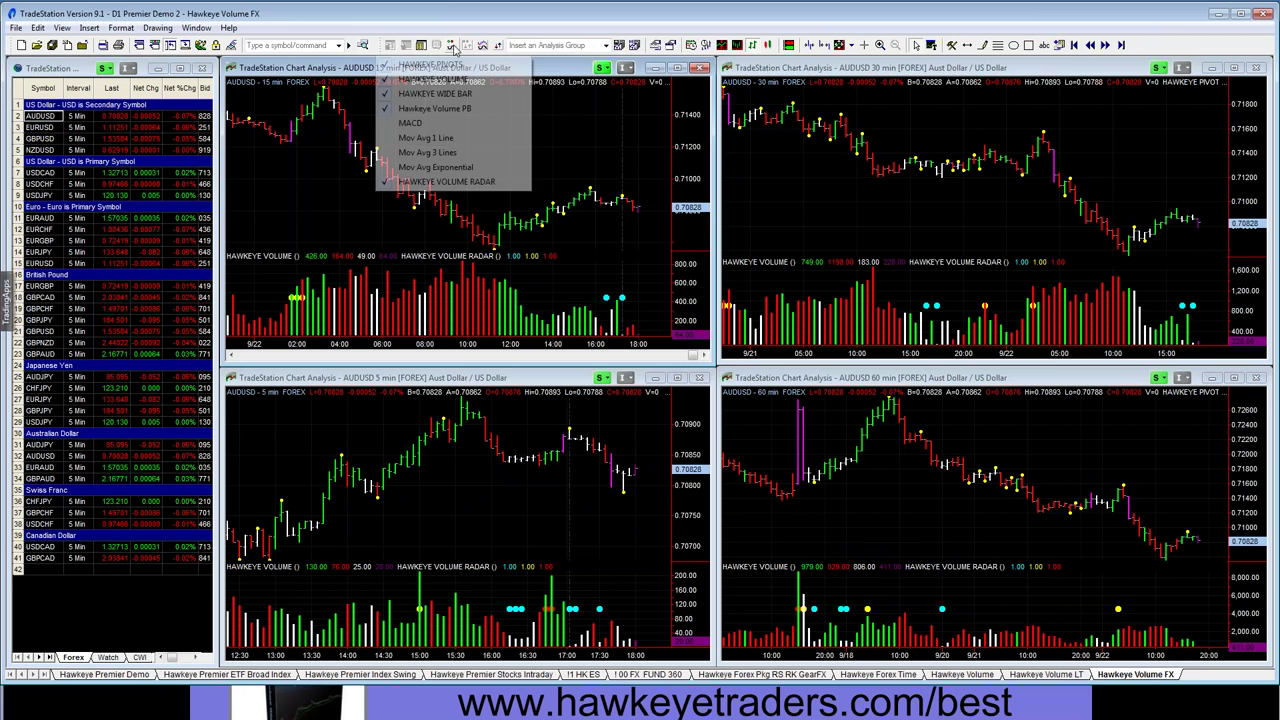
left_click(412, 123)
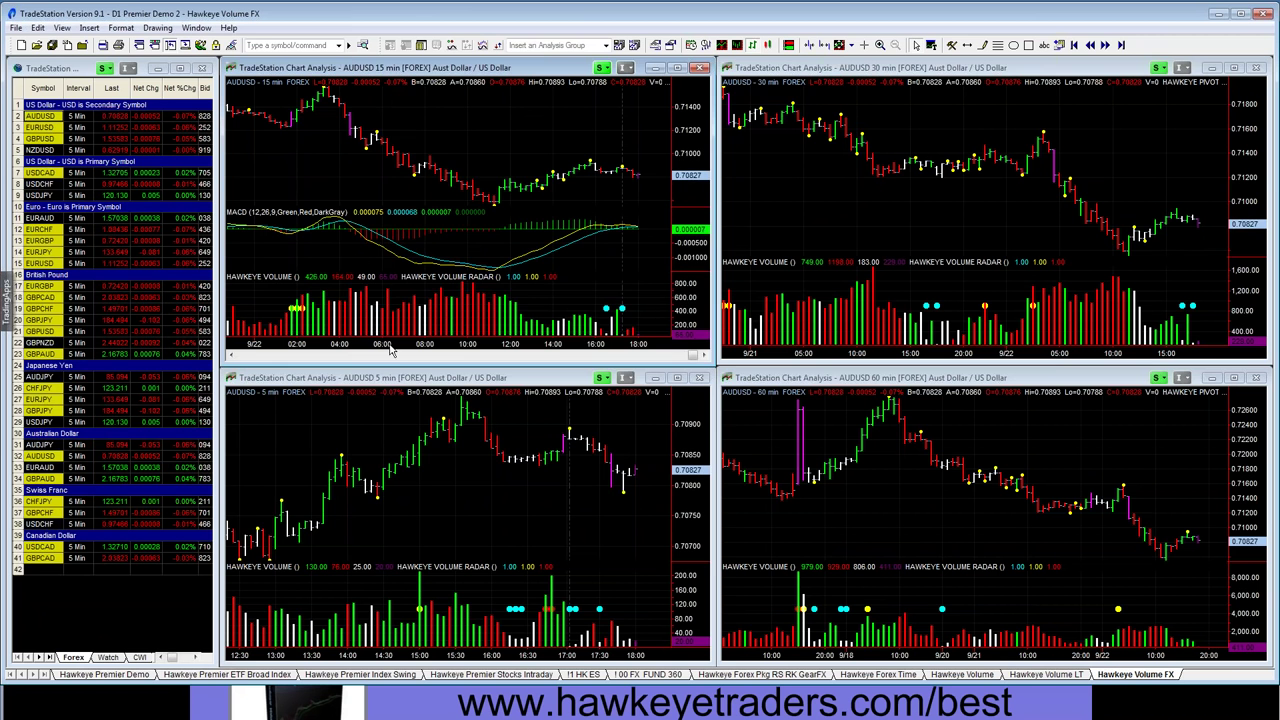
left_click_drag(405, 363, 390, 575)
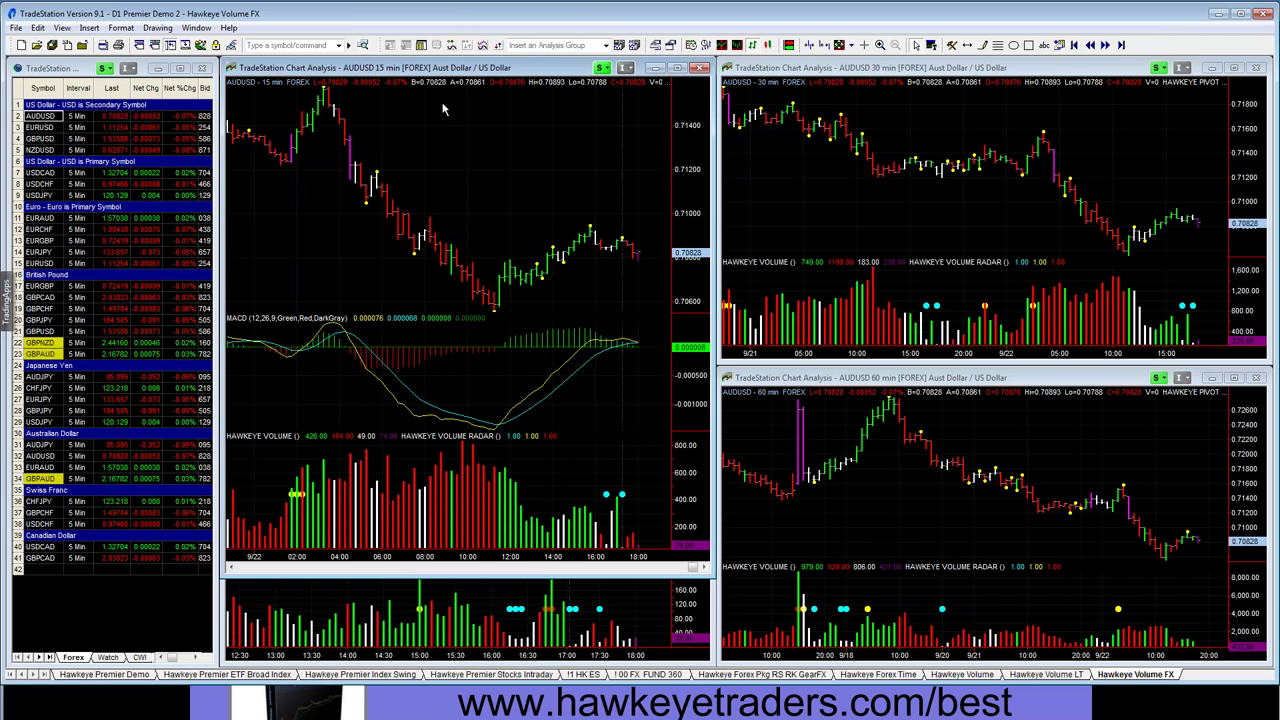
Step: Display the Mov Avg 3 Lines indicator on the AUDUSD 15-minute chart
left_click(452, 46)
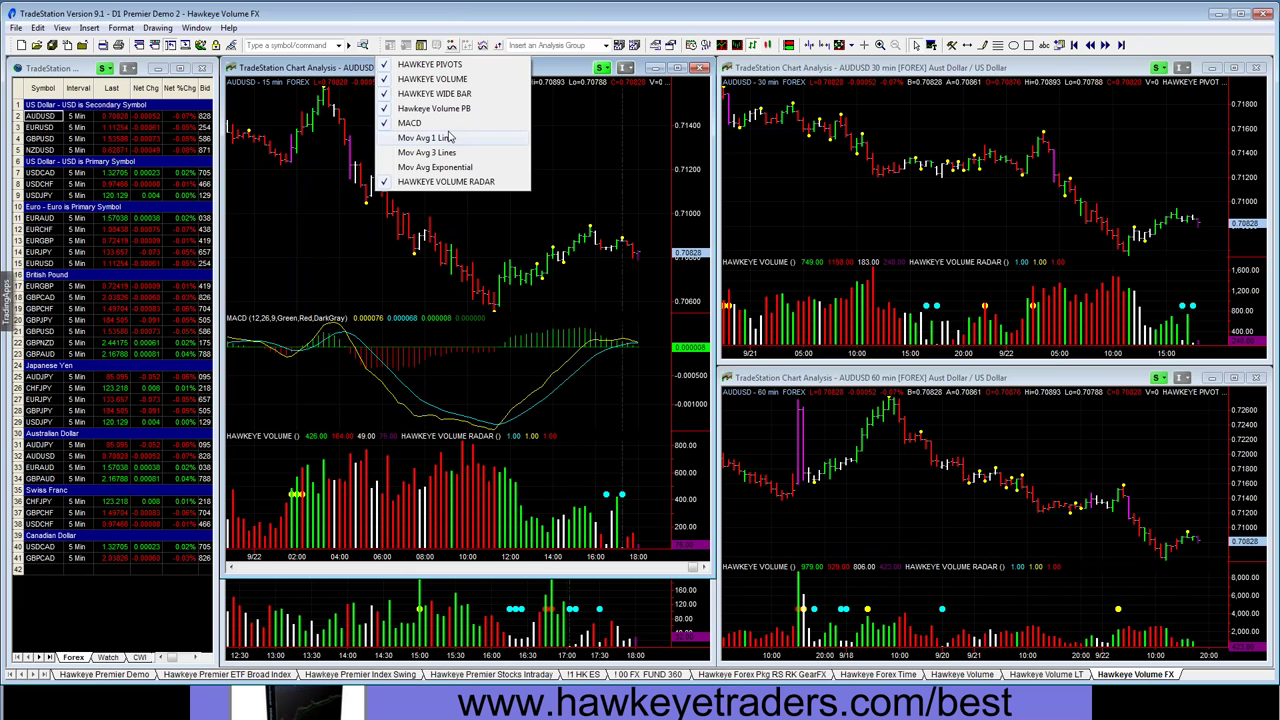
left_click(427, 152)
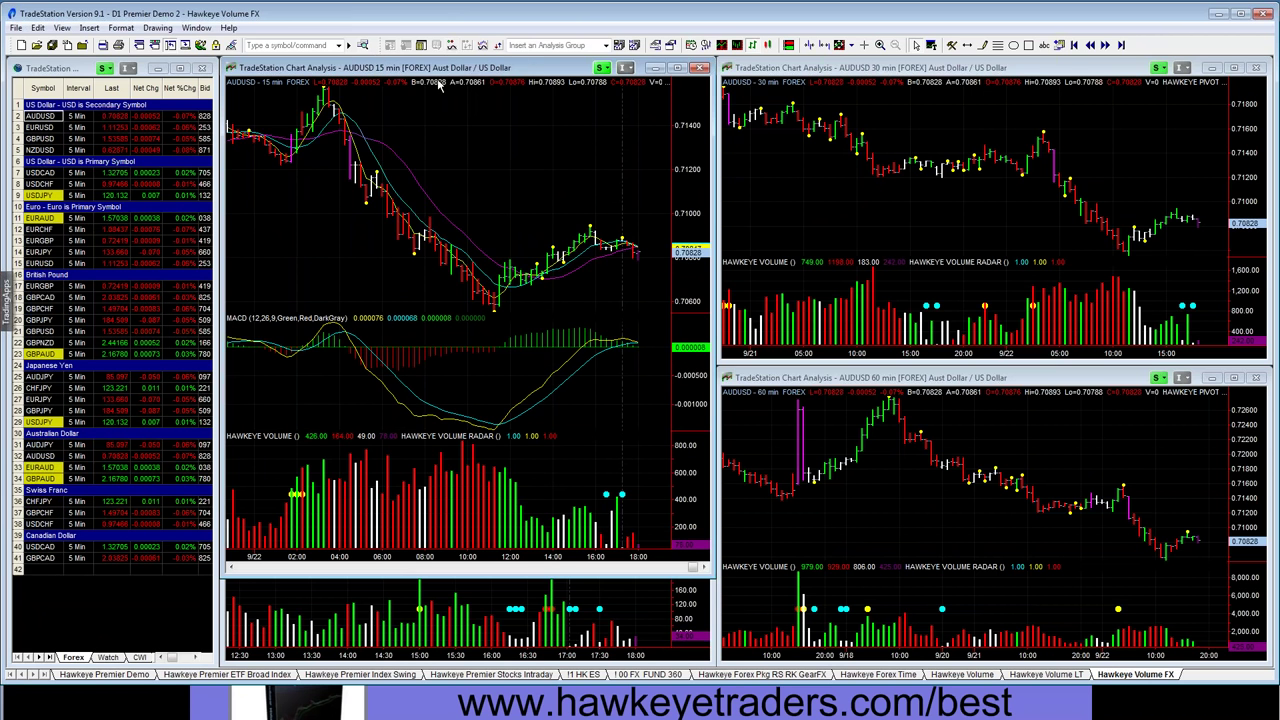
left_click(452, 46)
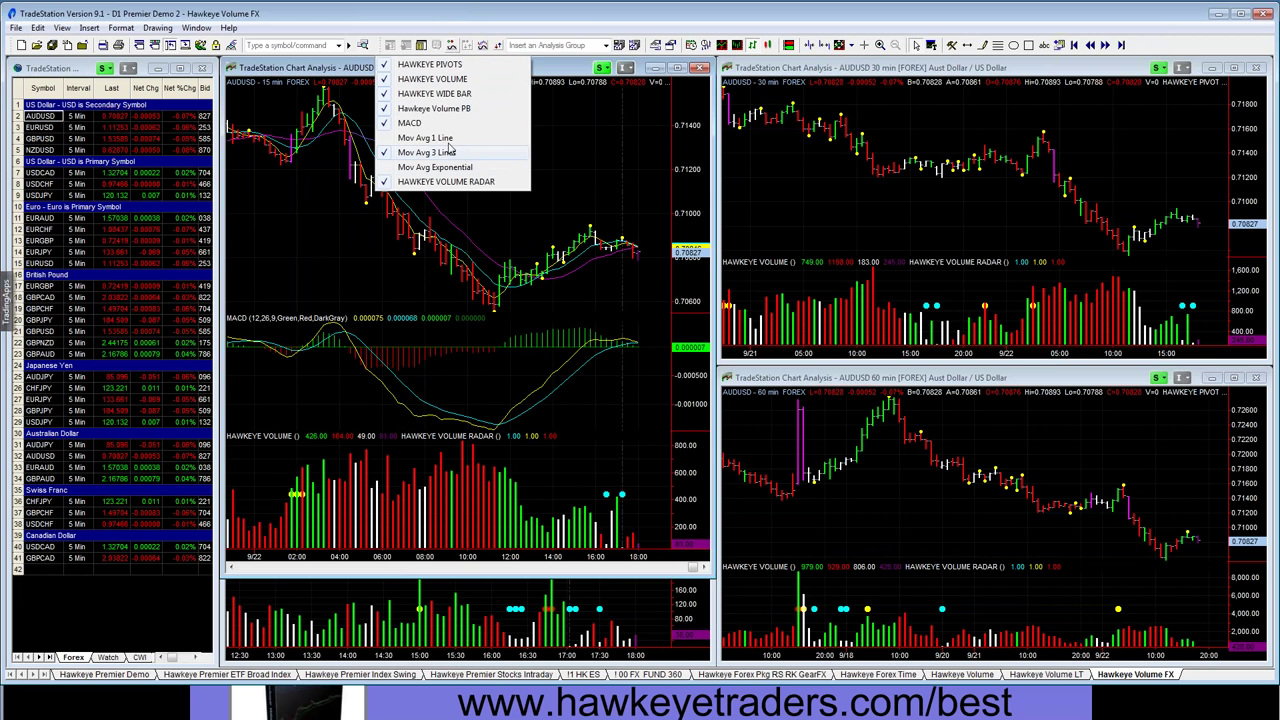
left_click(557, 103)
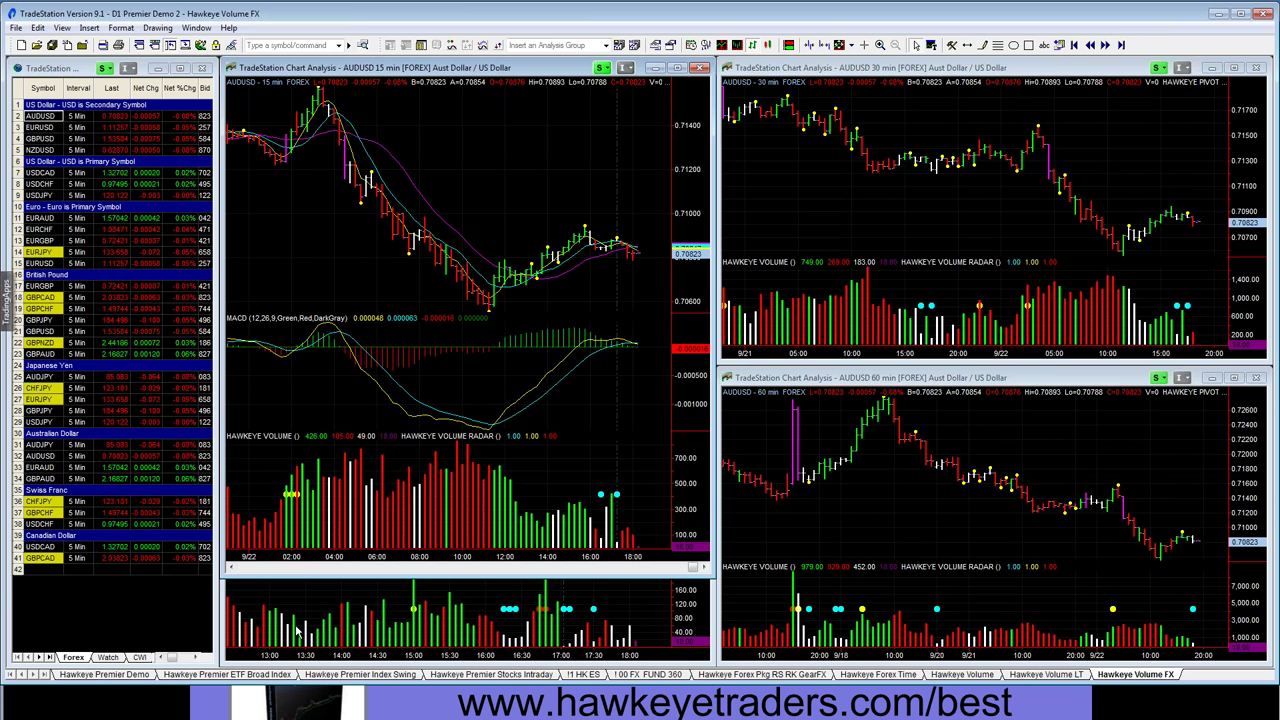
Step: View the Hawkeye Premier ETF Broad Index and Hawkeye Premier Demo workspaces and return to Hawkeye Volume FX
left_click(236, 675)
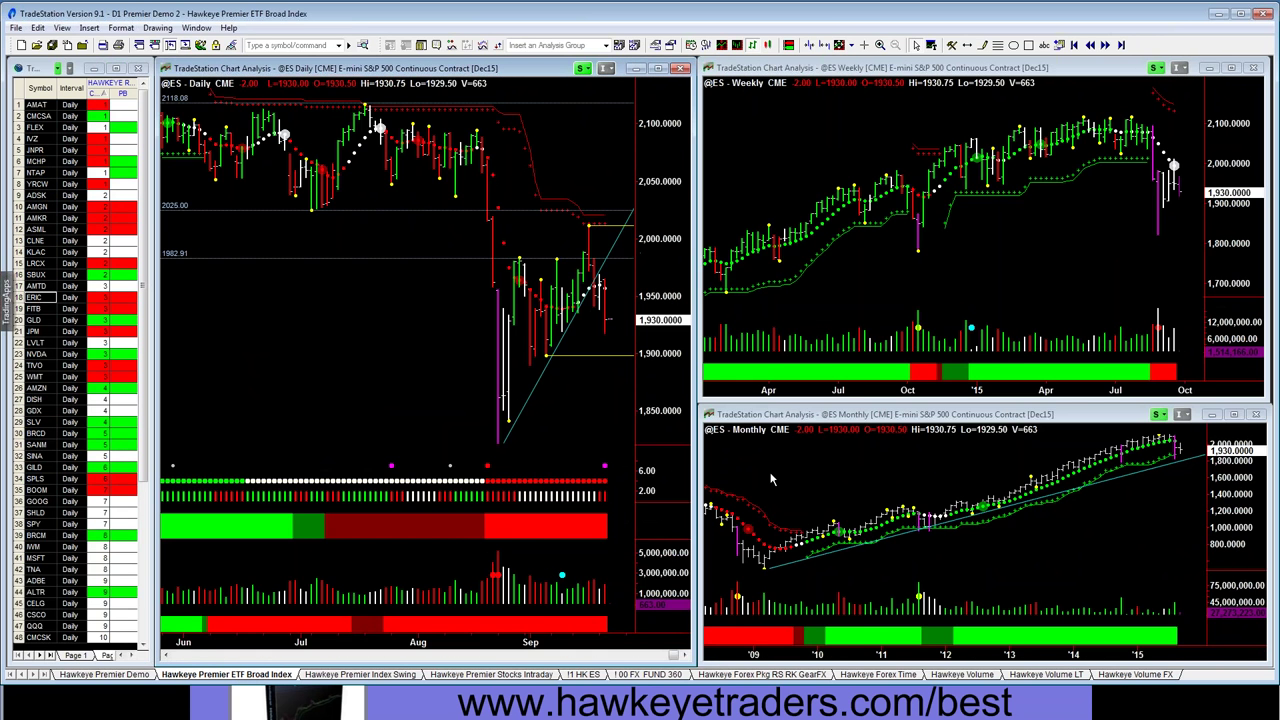
left_click(128, 676)
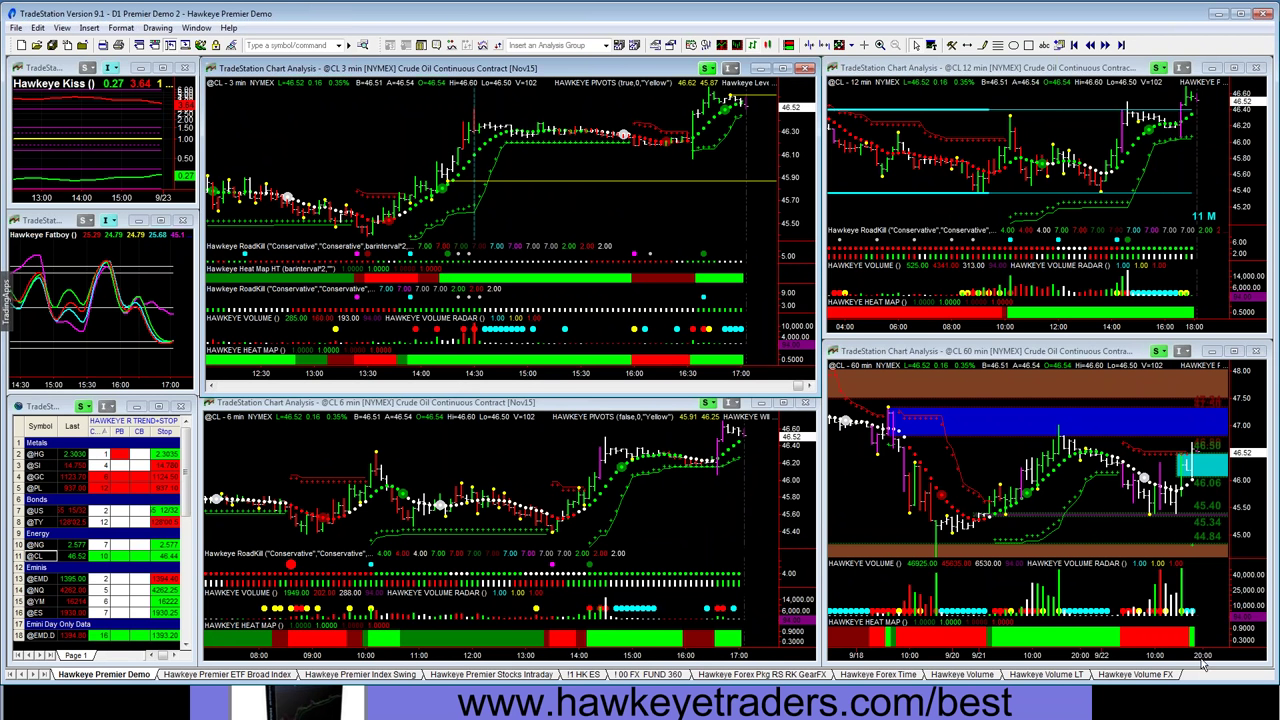
left_click(1156, 676)
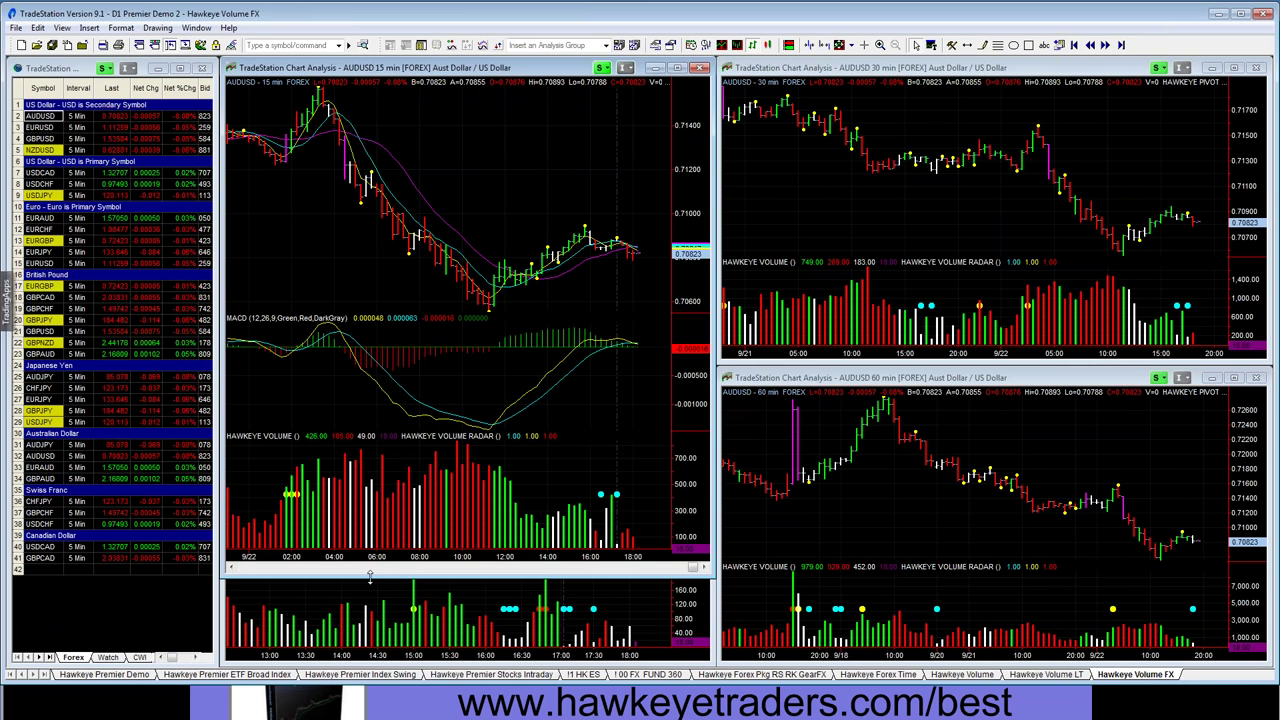
Step: Shorten the AUDUSD 15-minute chart window to uncover the 5-minute chart, and briefly view the Hawkeye Premier Stocks Intraday workspace
left_click_drag(369, 578, 330, 352)
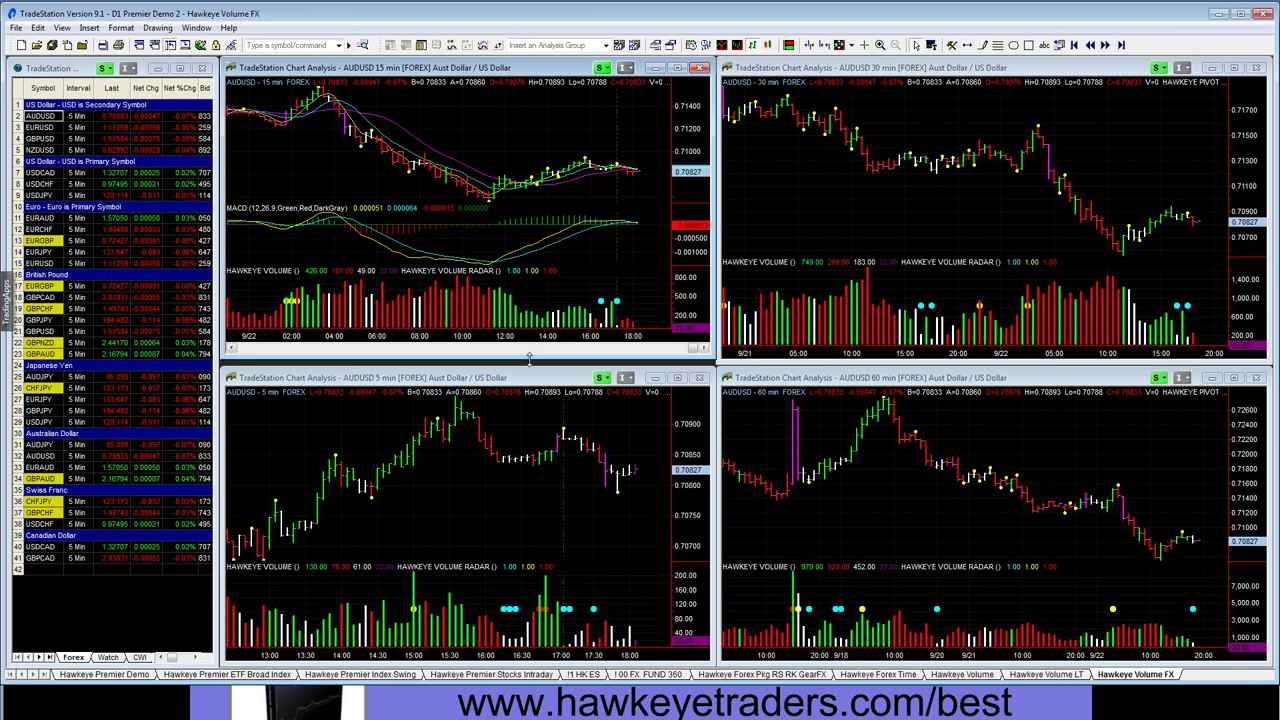
left_click_drag(529, 360, 527, 364)
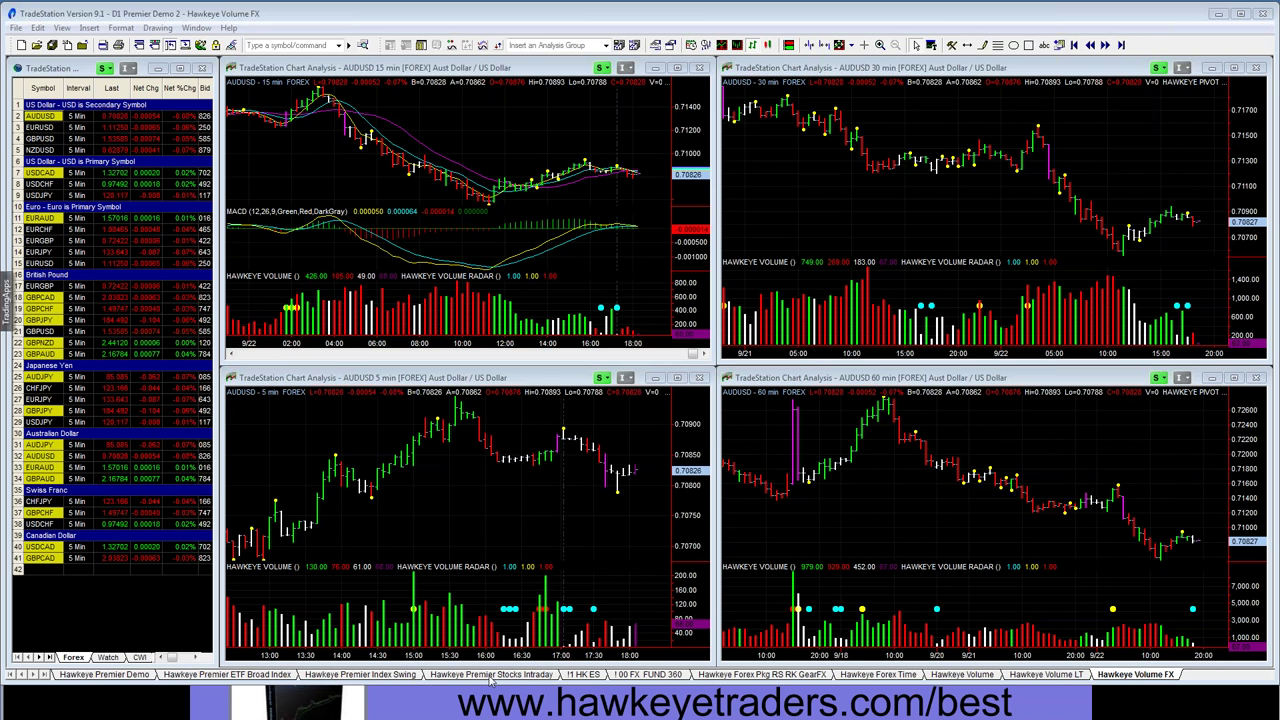
left_click(491, 675)
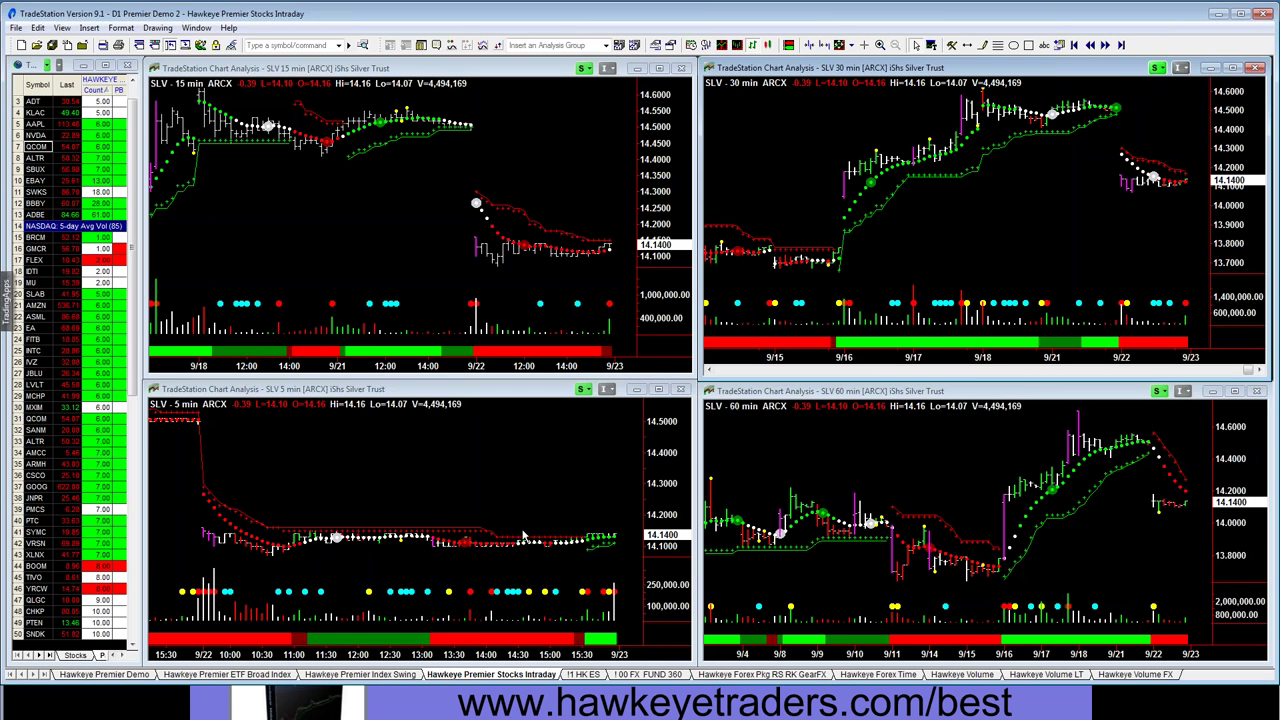
left_click(1133, 675)
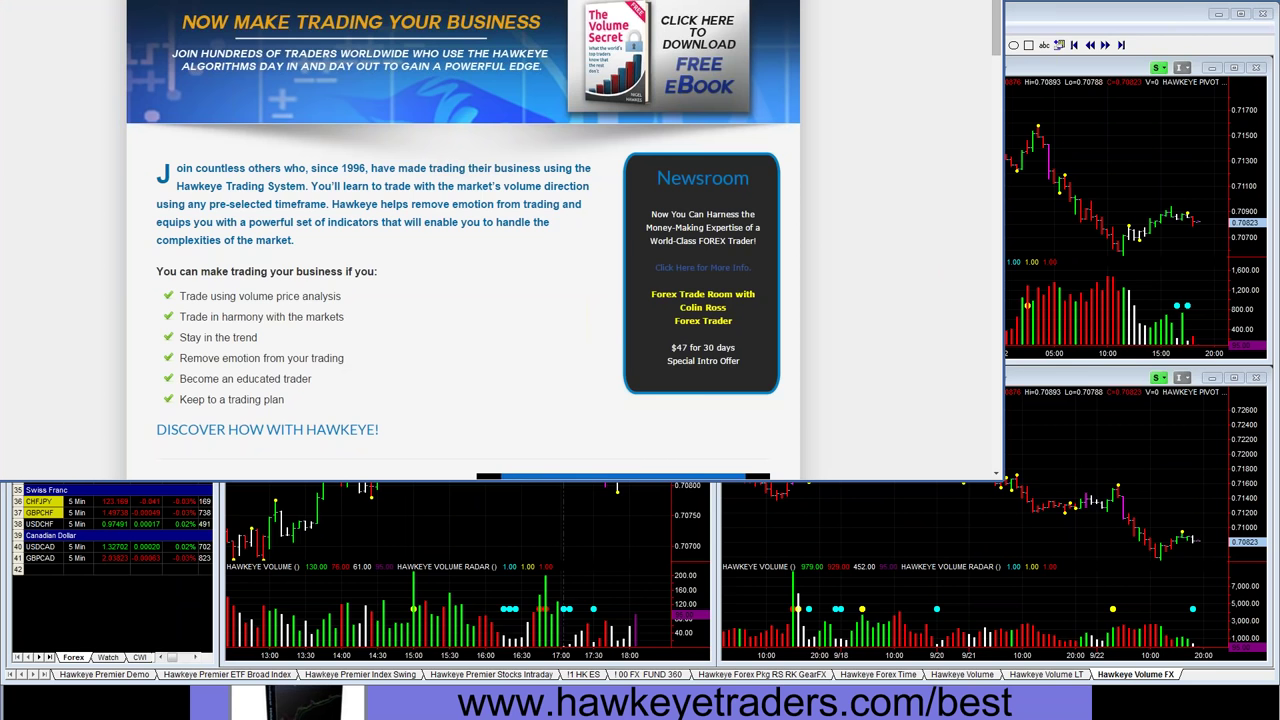
Step: Bring the browser with the Hawkeye Traders website into view, examine the Indicators page, and move the browser back out of view
left_click_drag(373, 1, 588, 22)
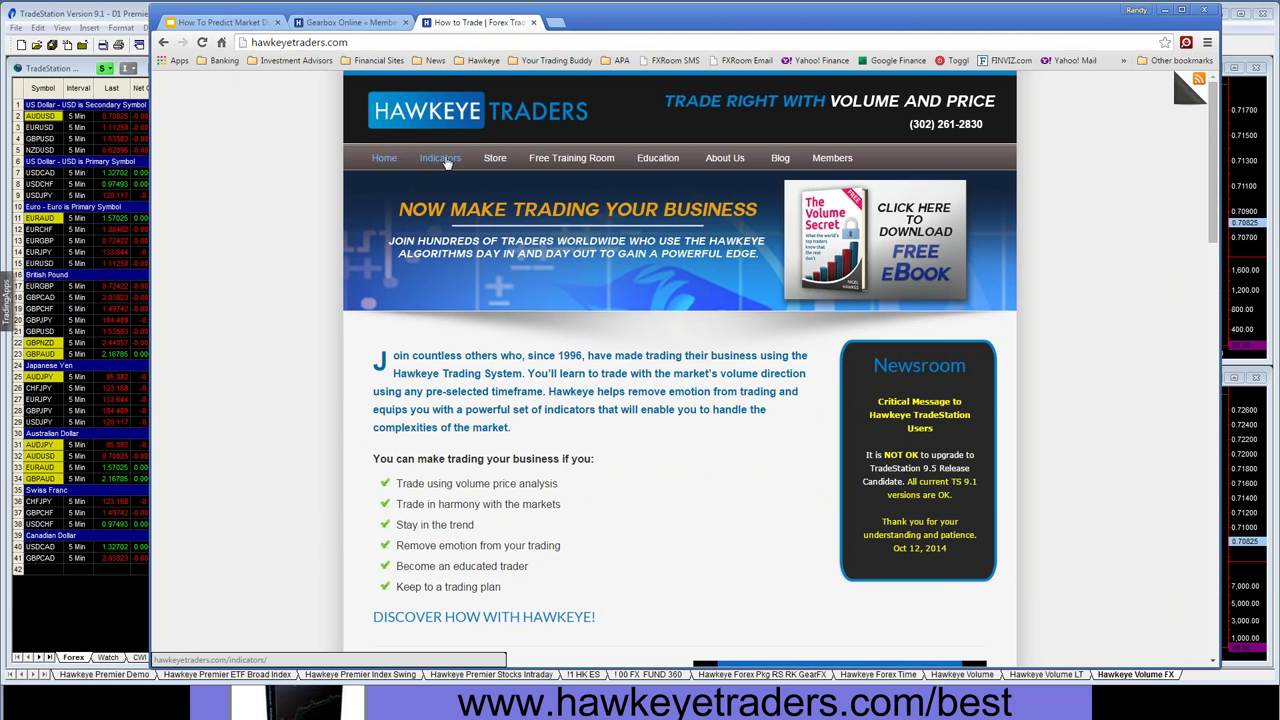
left_click(447, 162)
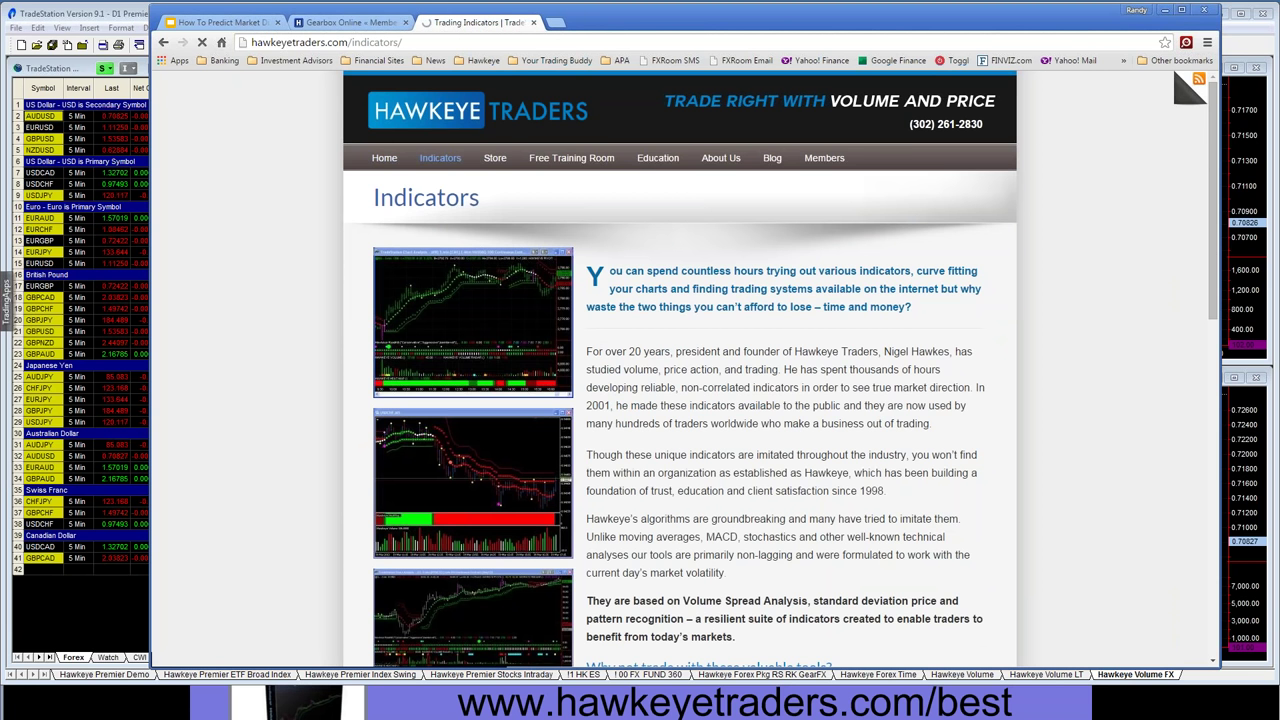
scroll(680, 365, "down", 2)
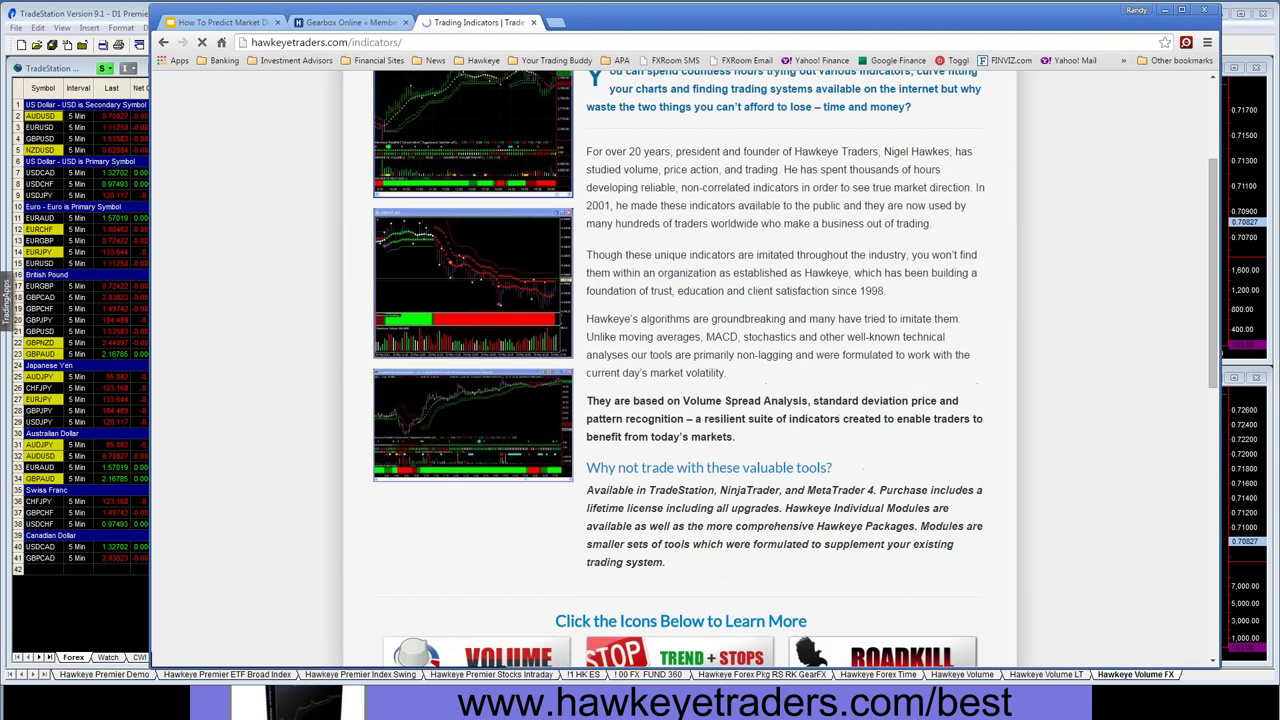
scroll(459, 198, "down", 5)
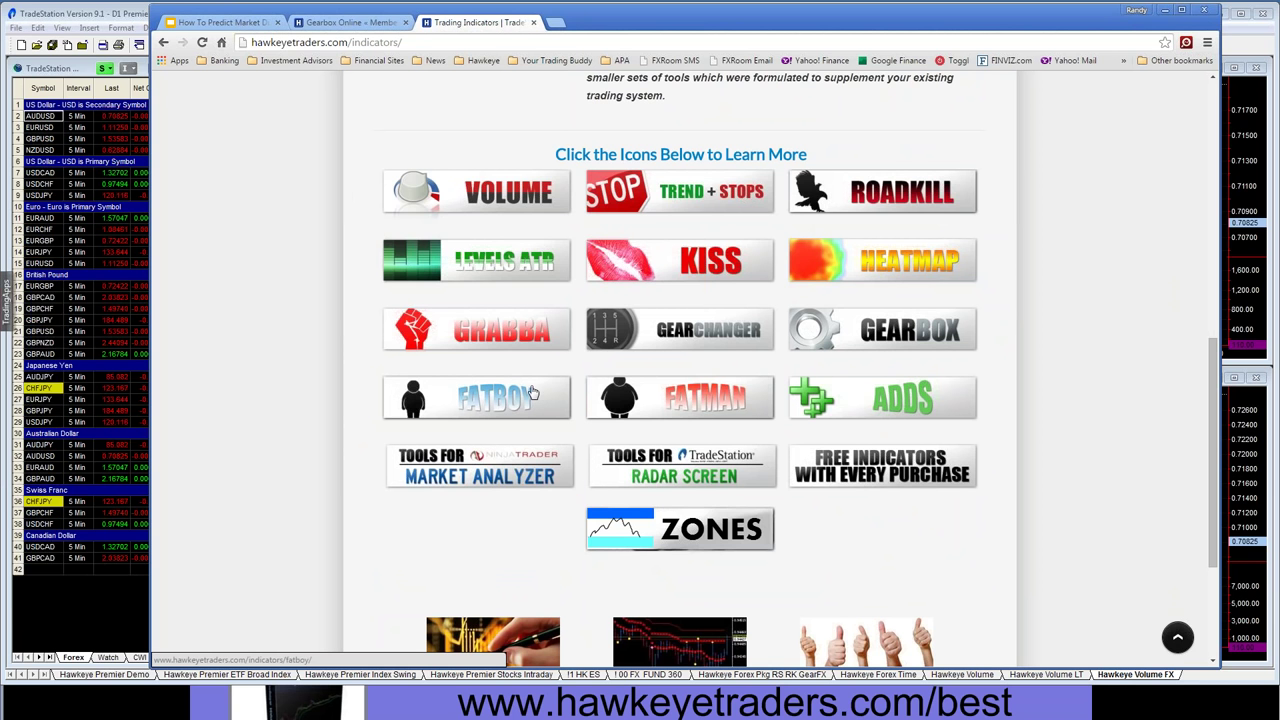
scroll(495, 165, "up", 5)
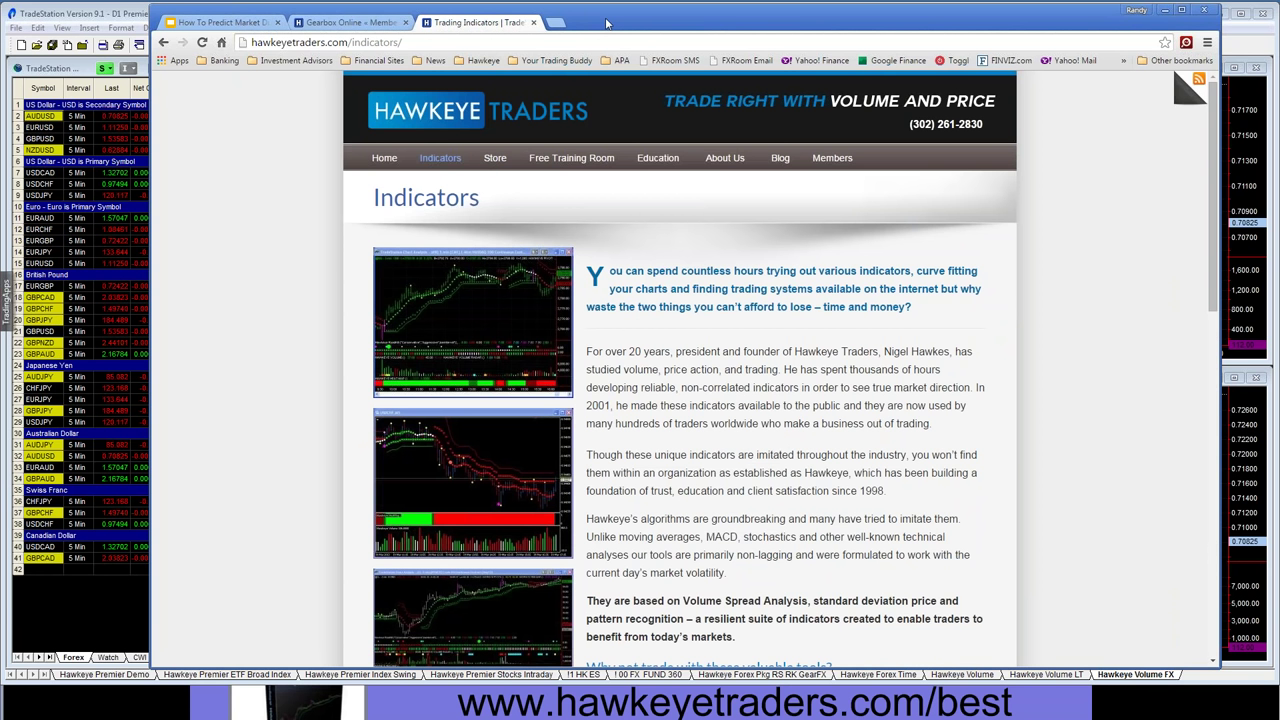
left_click_drag(606, 22, 591, 18)
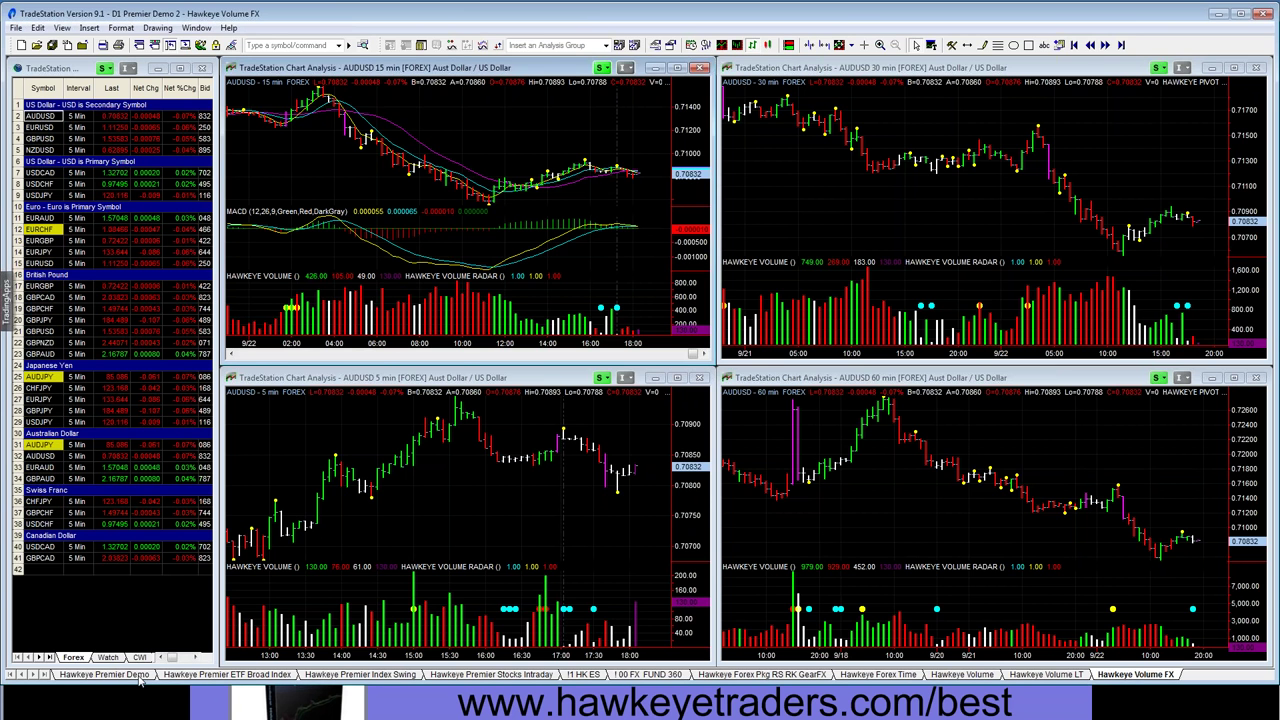
left_click(104, 675)
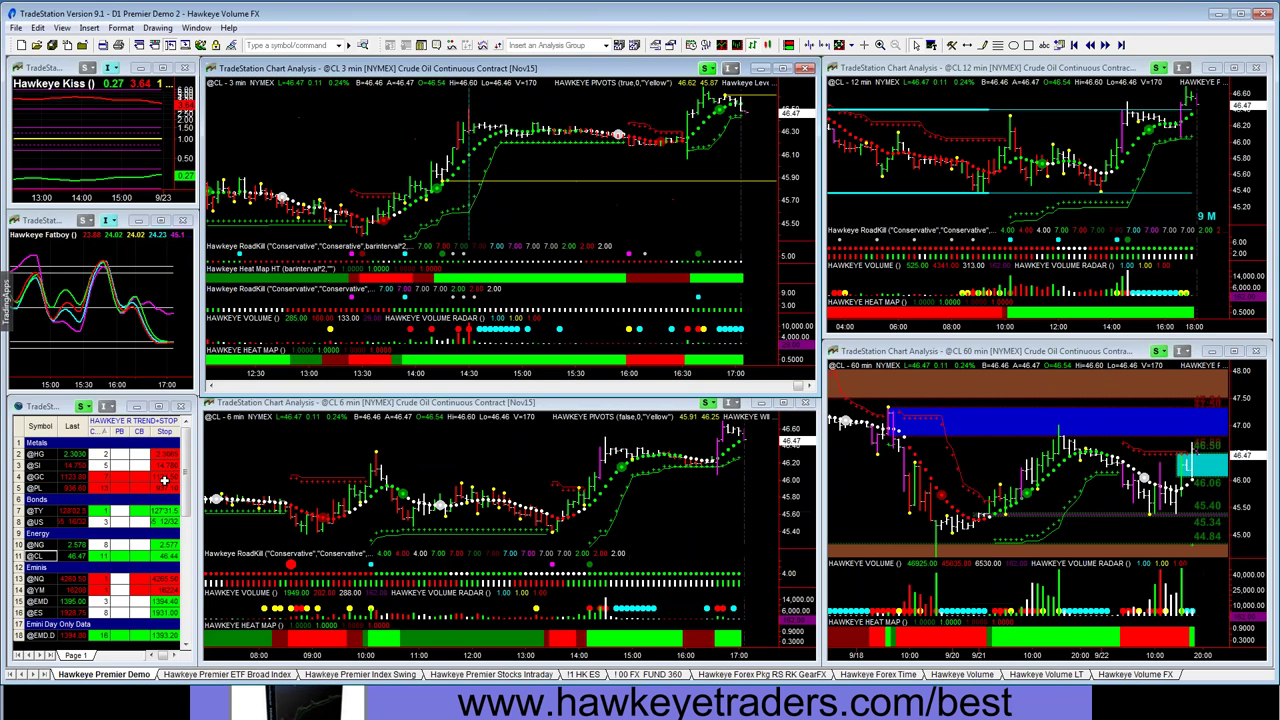
scroll(164, 481, "down", 5)
left_click(38, 535)
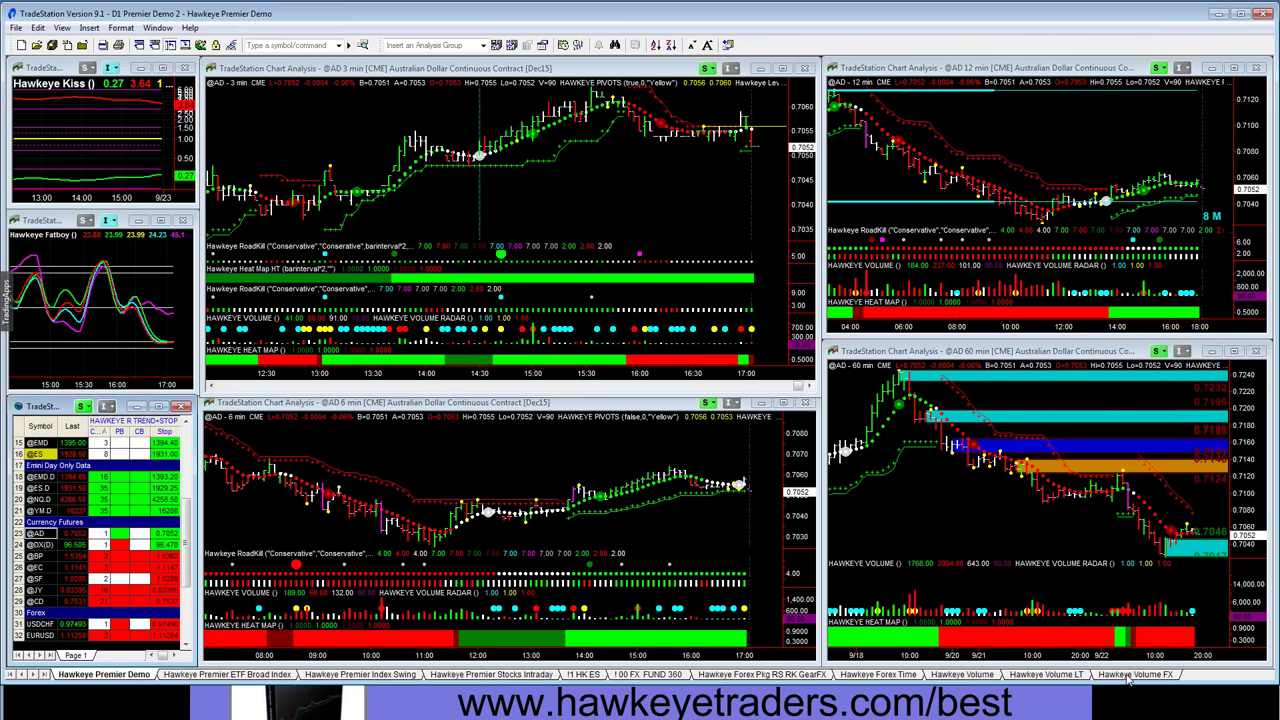
left_click(1128, 678)
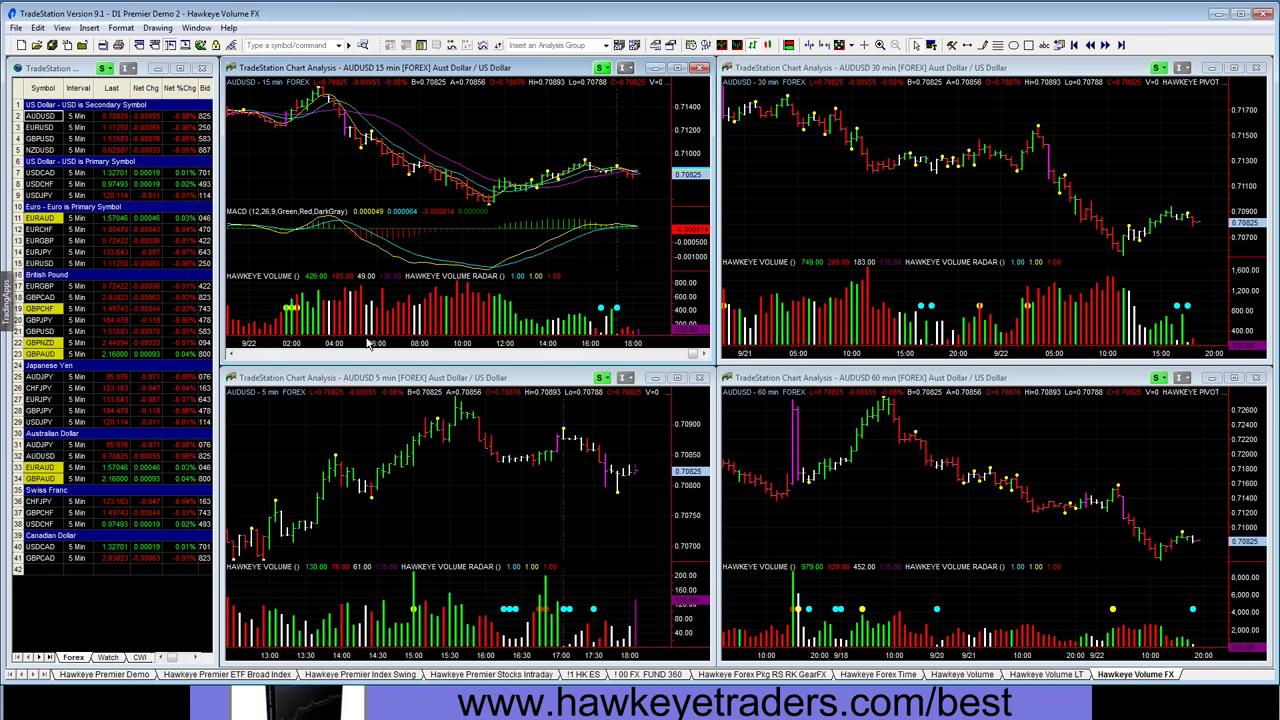
right_click(475, 117)
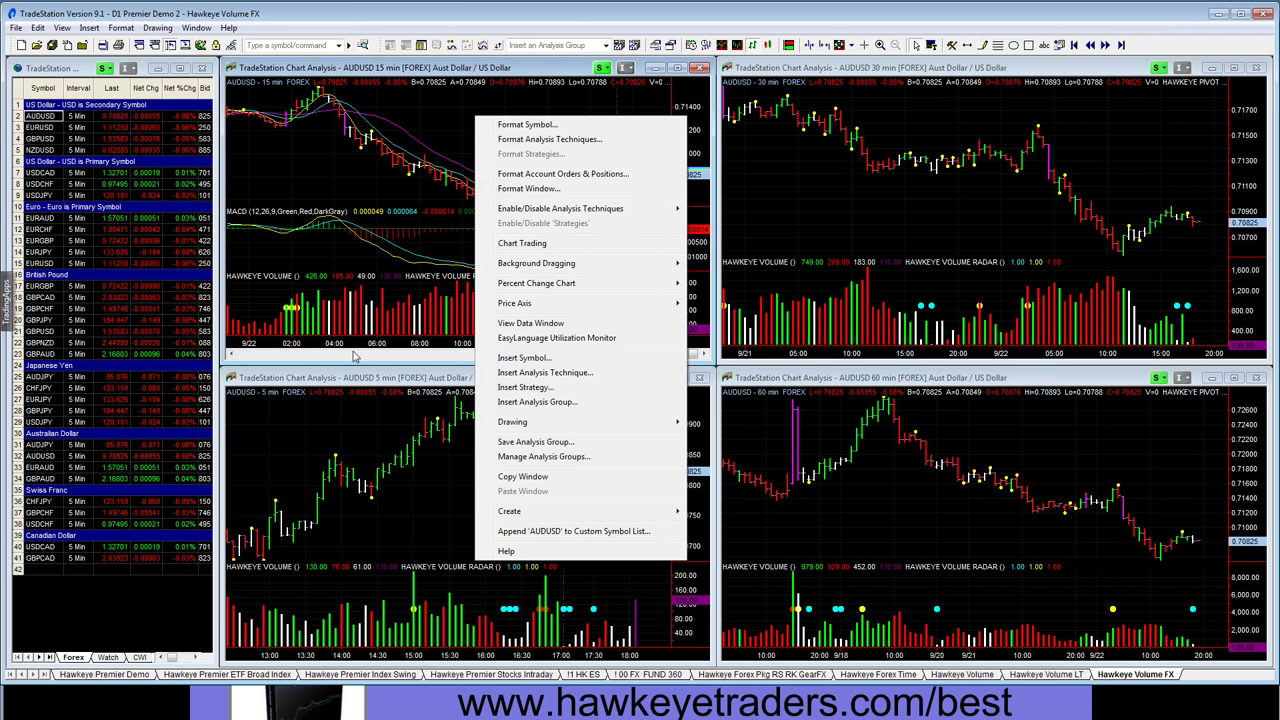
left_click(321, 151)
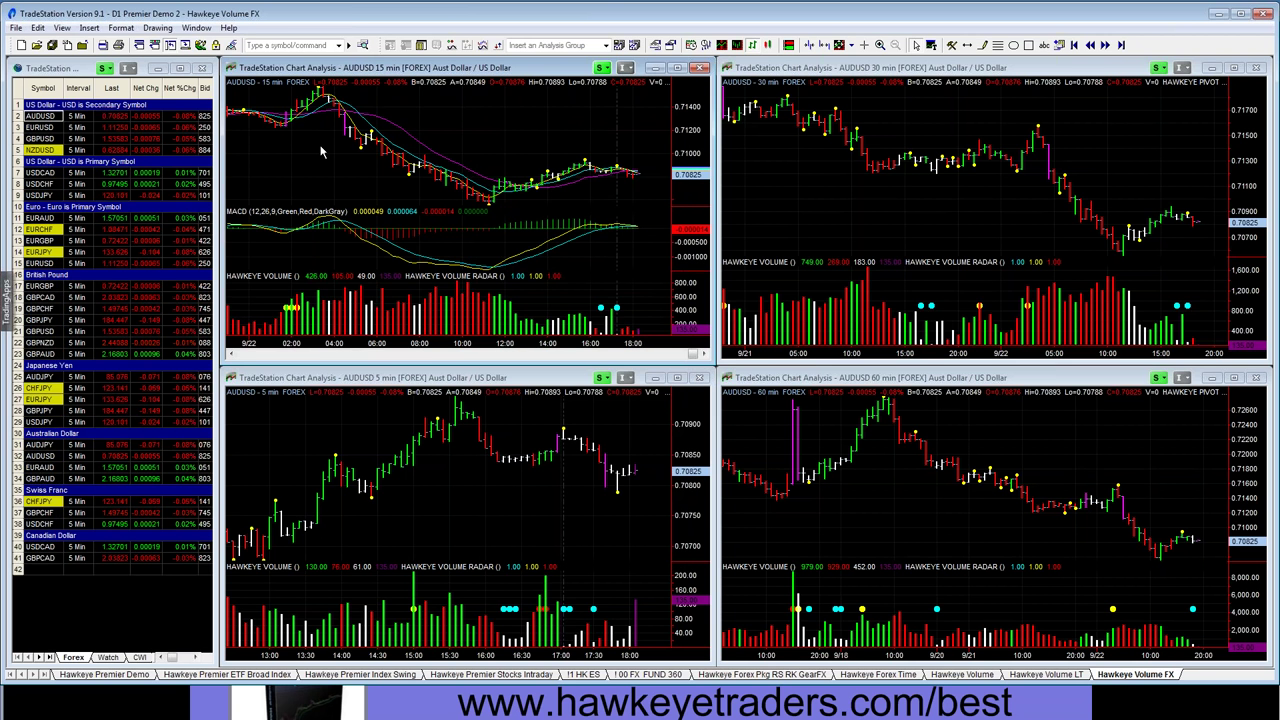